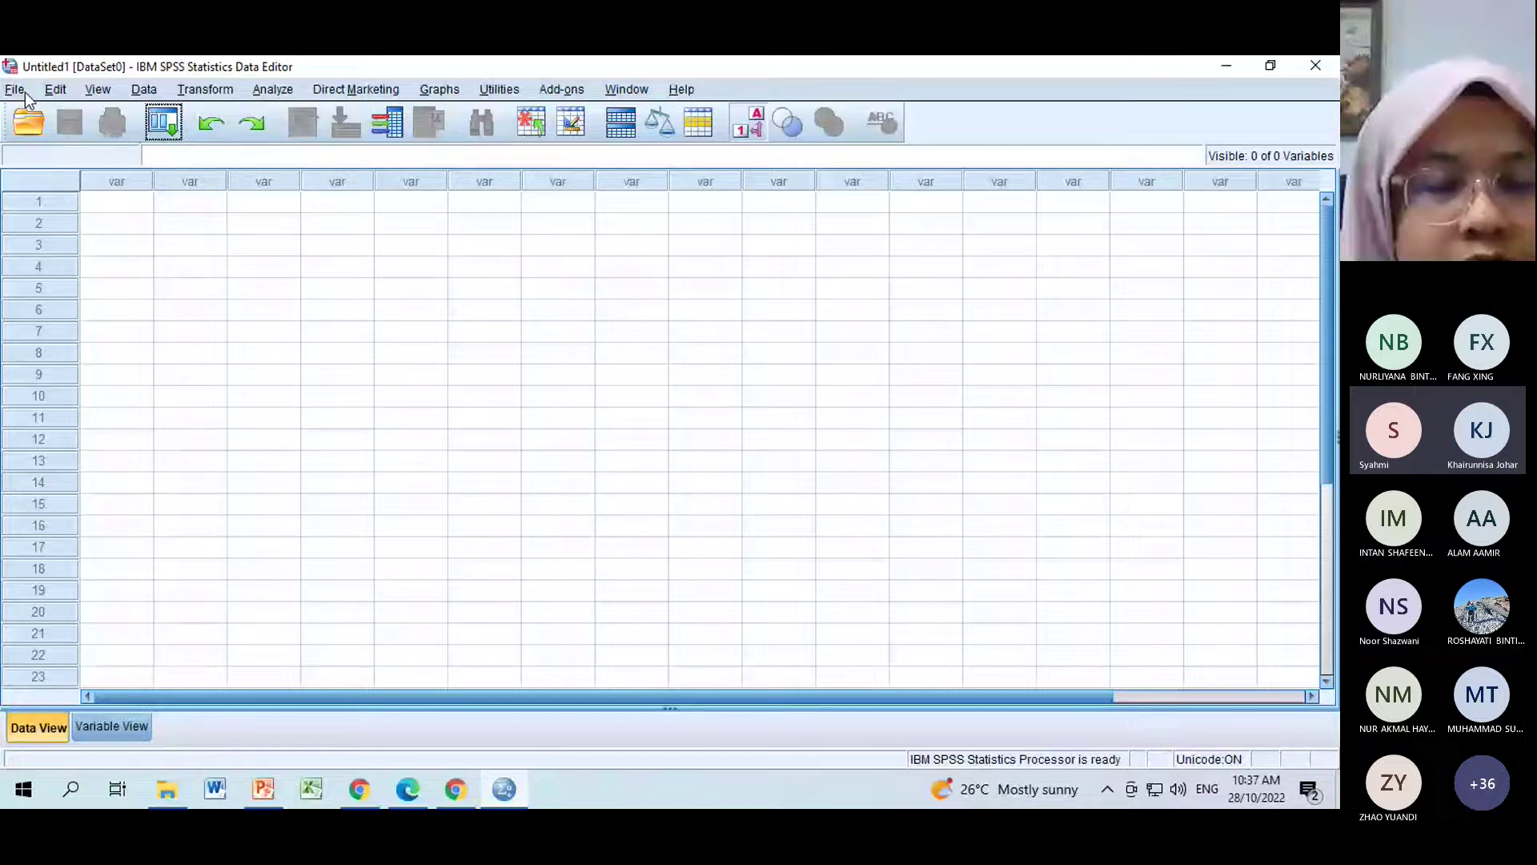
# Start opening a data file and browse to the Downloads folder.
pyautogui.click(16, 89)
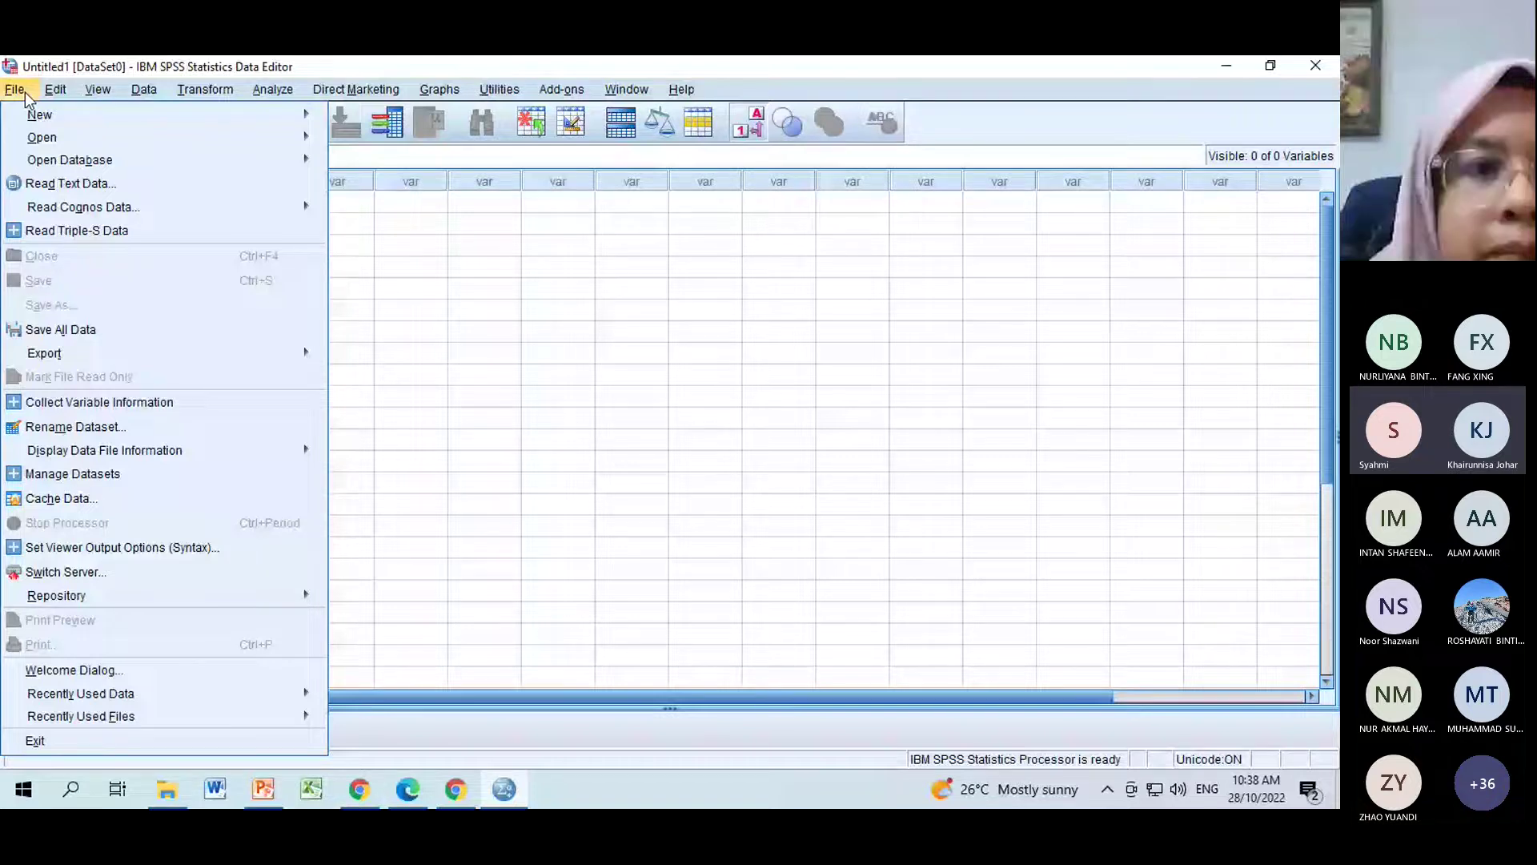
pyautogui.moveTo(240, 137)
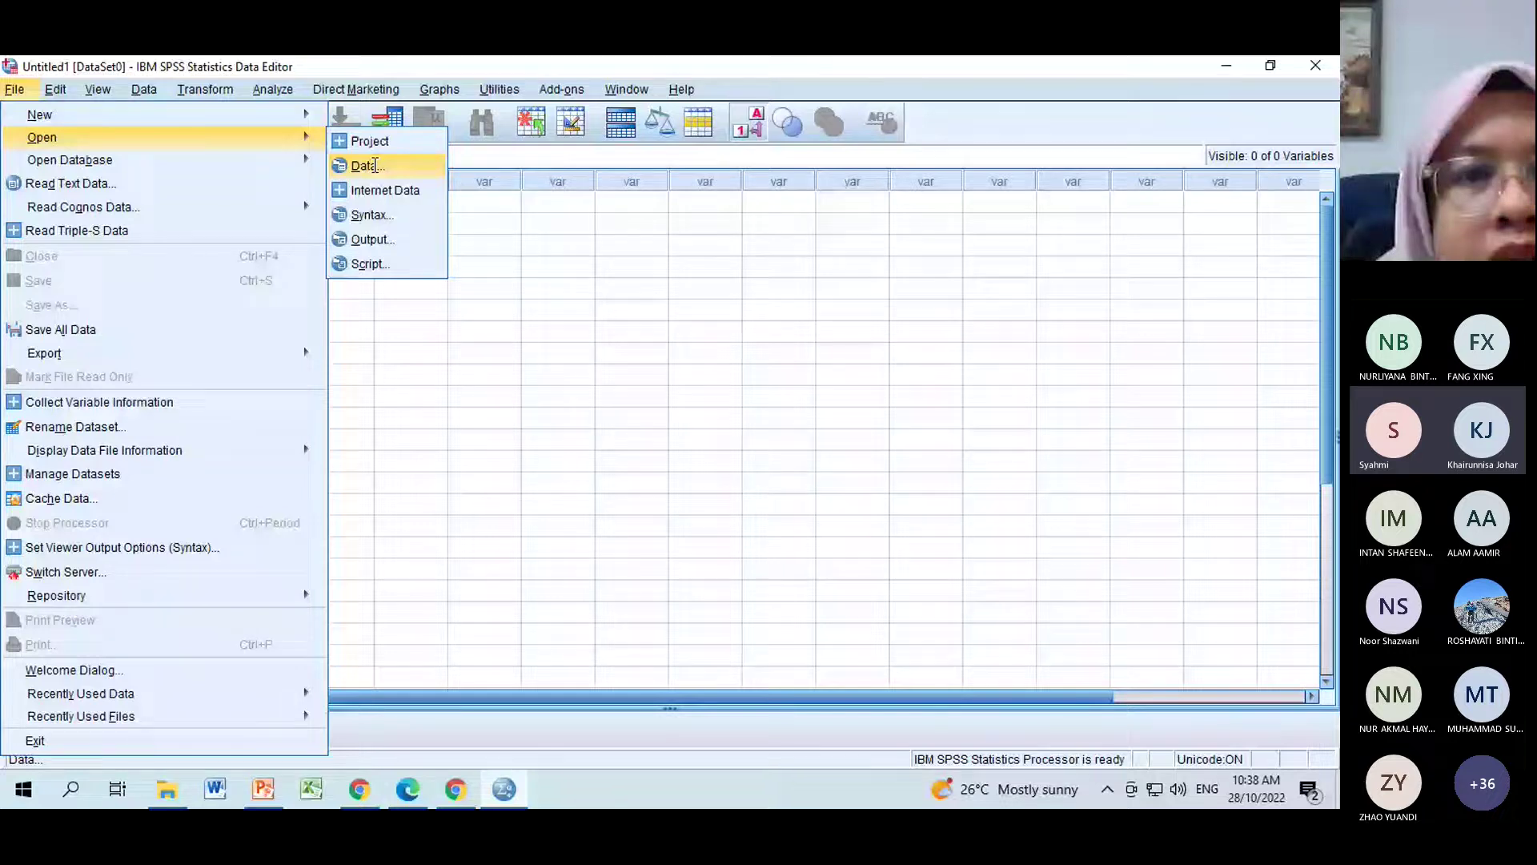
pyautogui.click(376, 166)
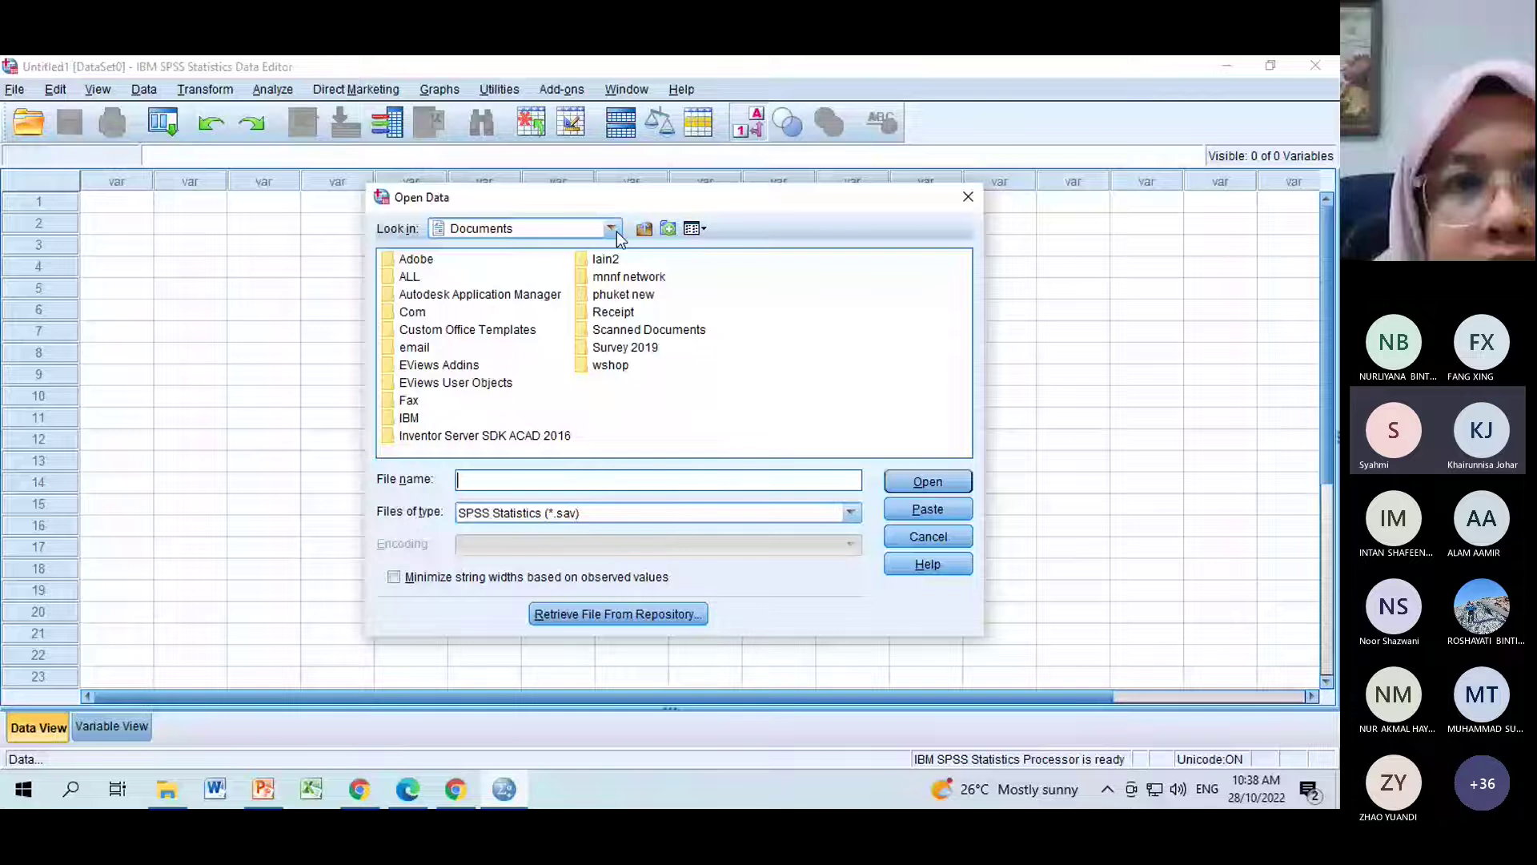
pyautogui.click(612, 229)
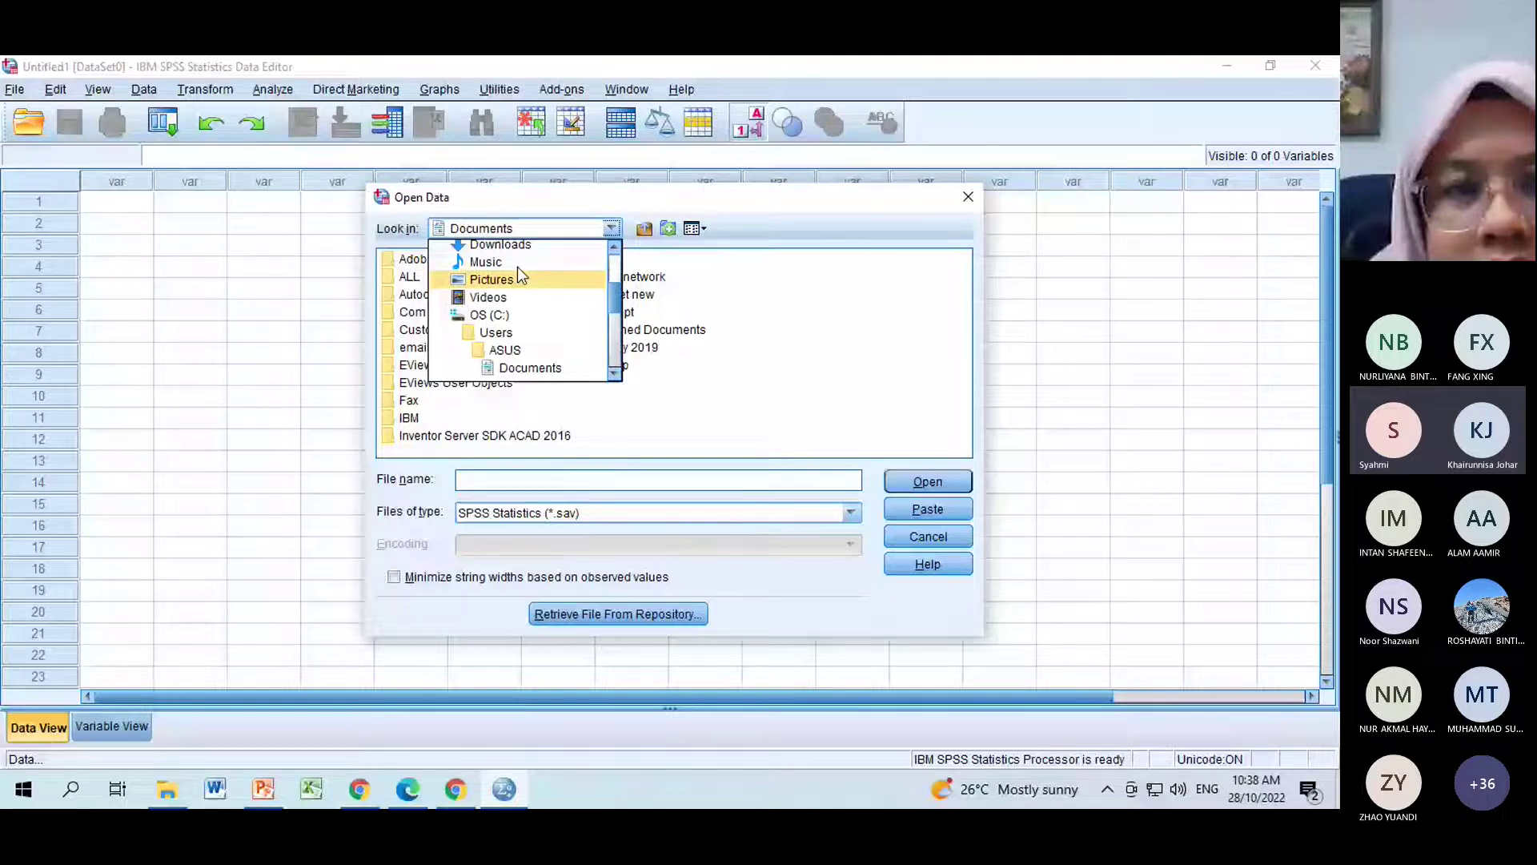
pyautogui.click(500, 244)
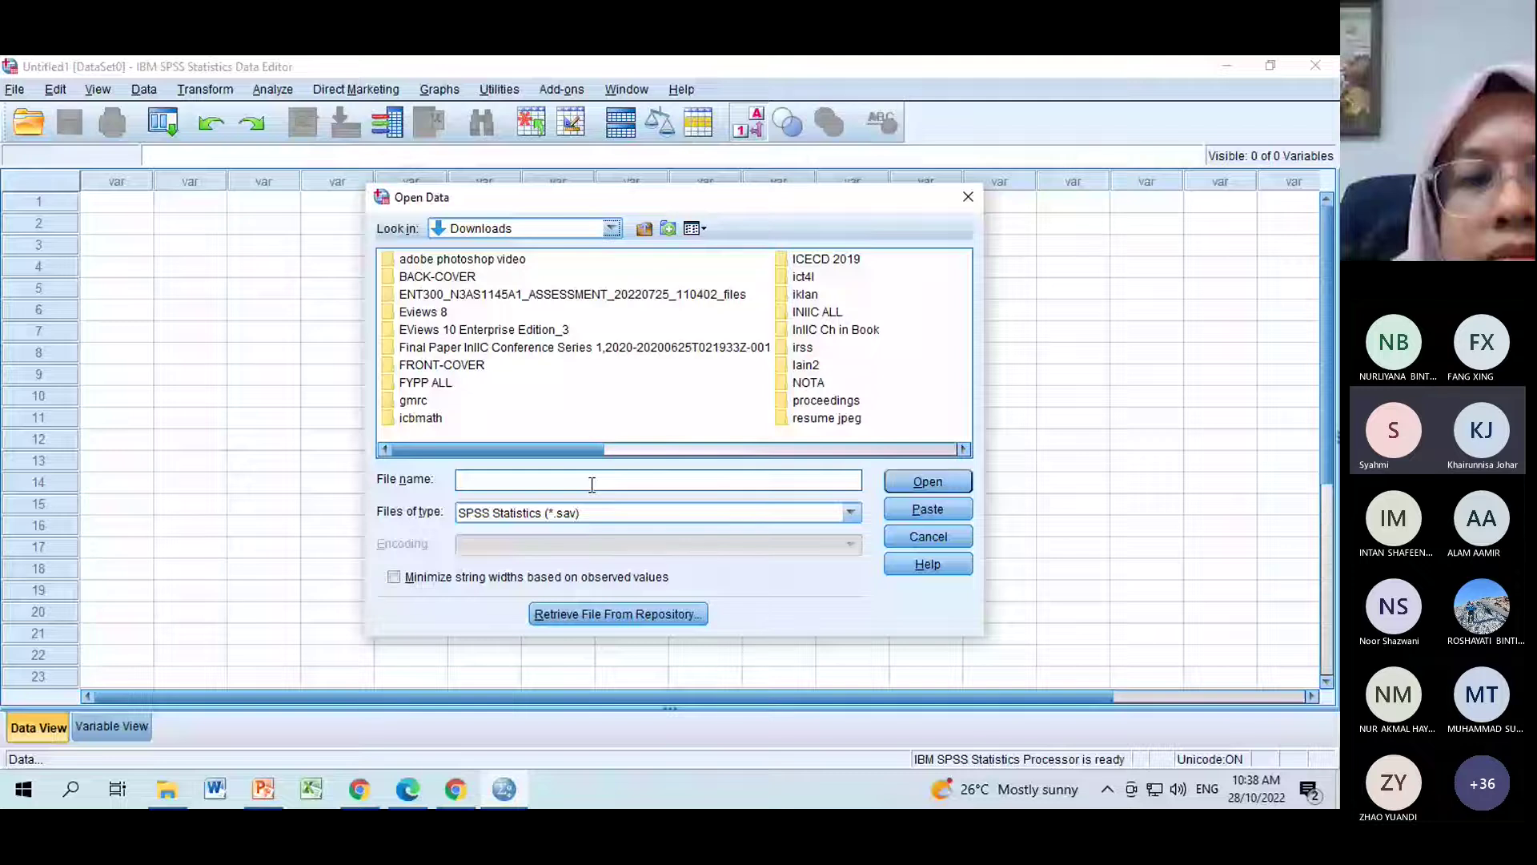
# List SPSS Statistics (*.sav) files and open basalCrown.sav.
pyautogui.click(582, 512)
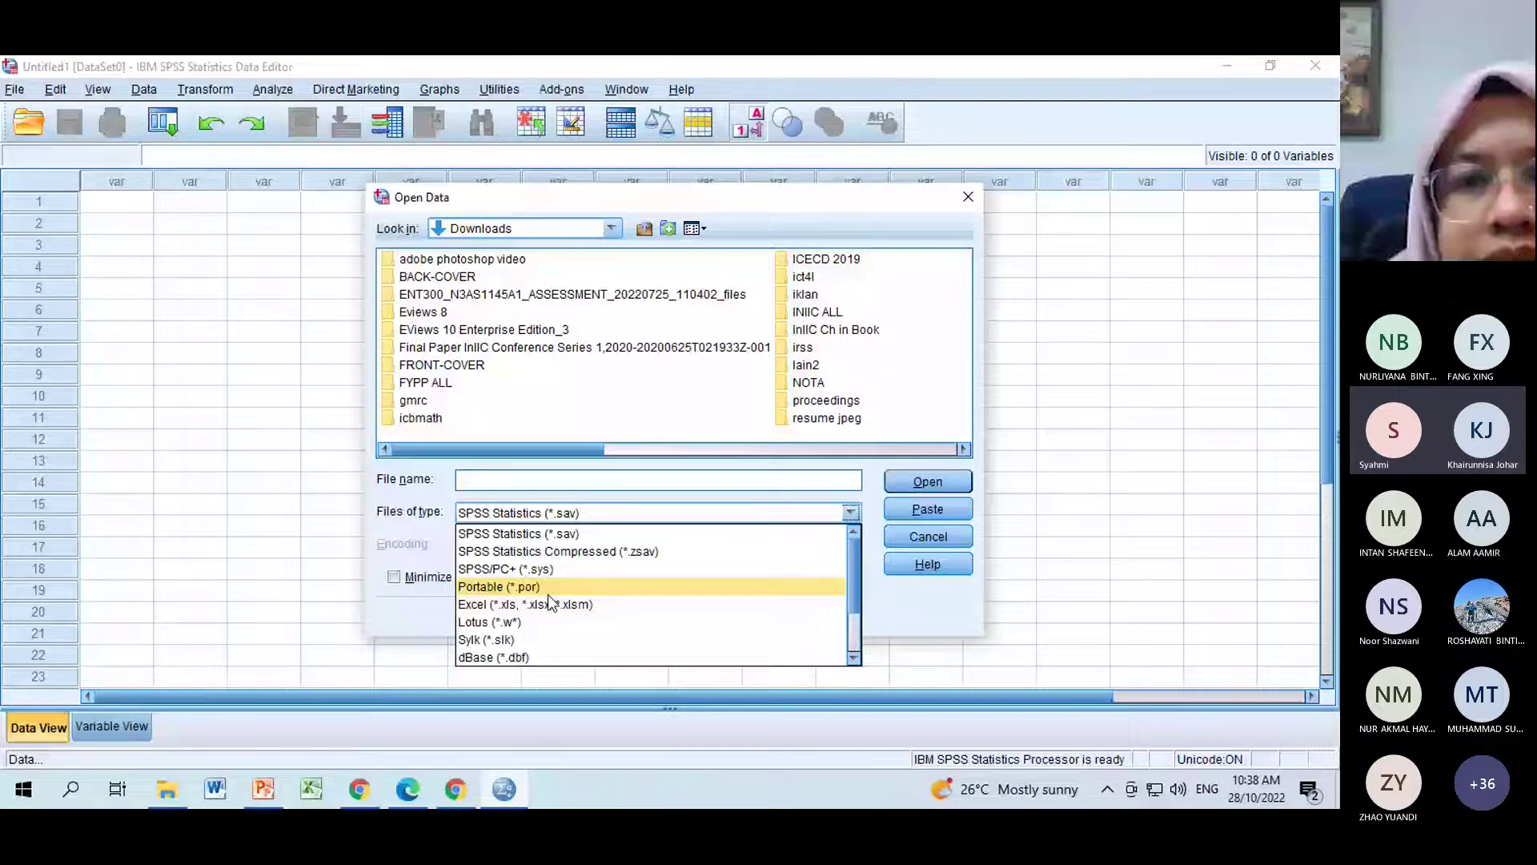
pyautogui.click(549, 604)
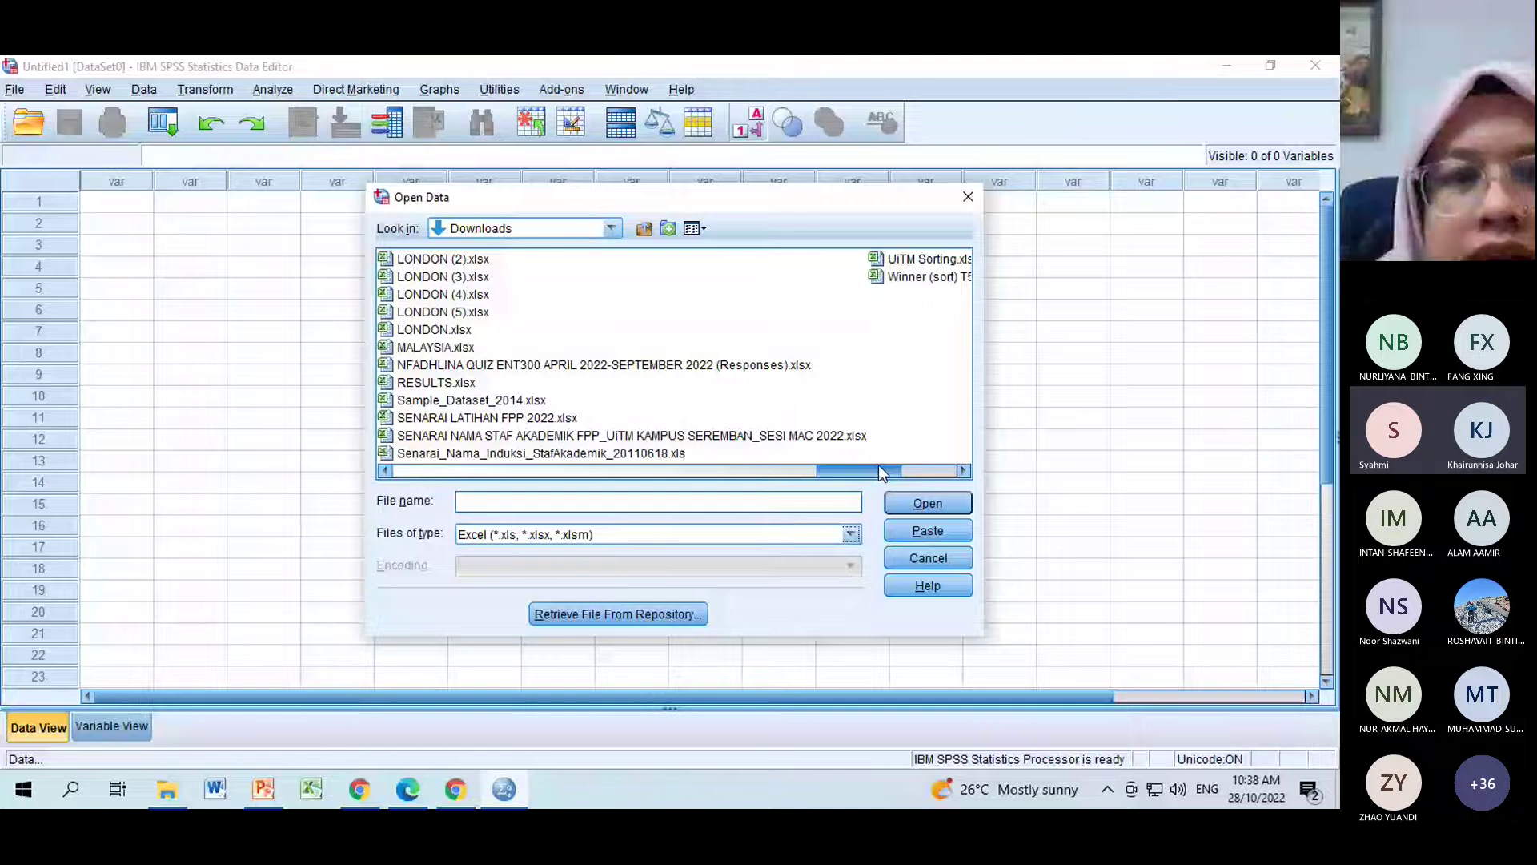
pyautogui.click(483, 502)
pyautogui.write('bas')
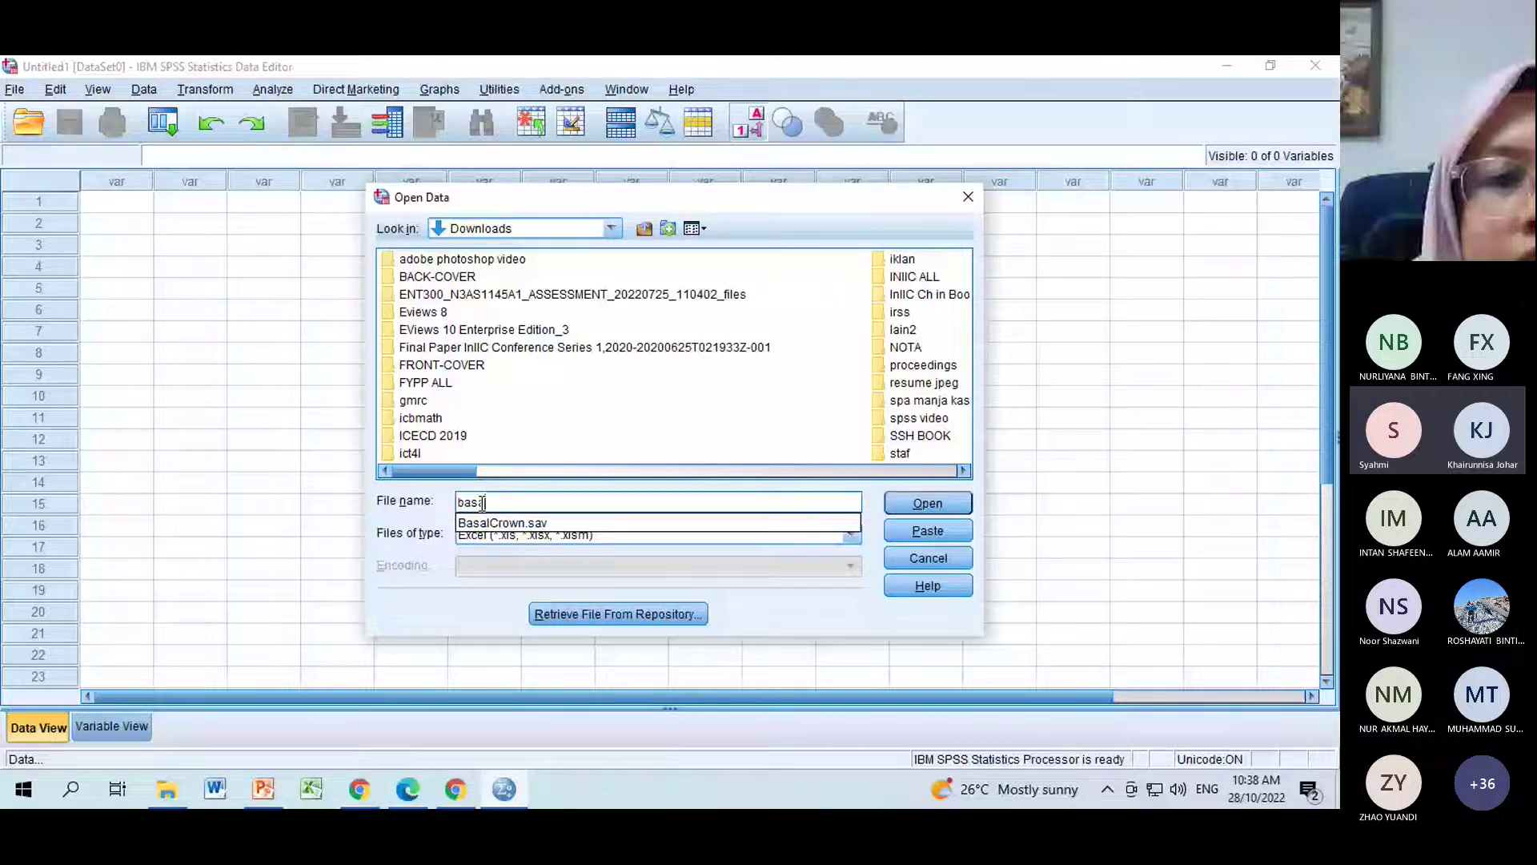
pyautogui.write('a')
pyautogui.click(538, 535)
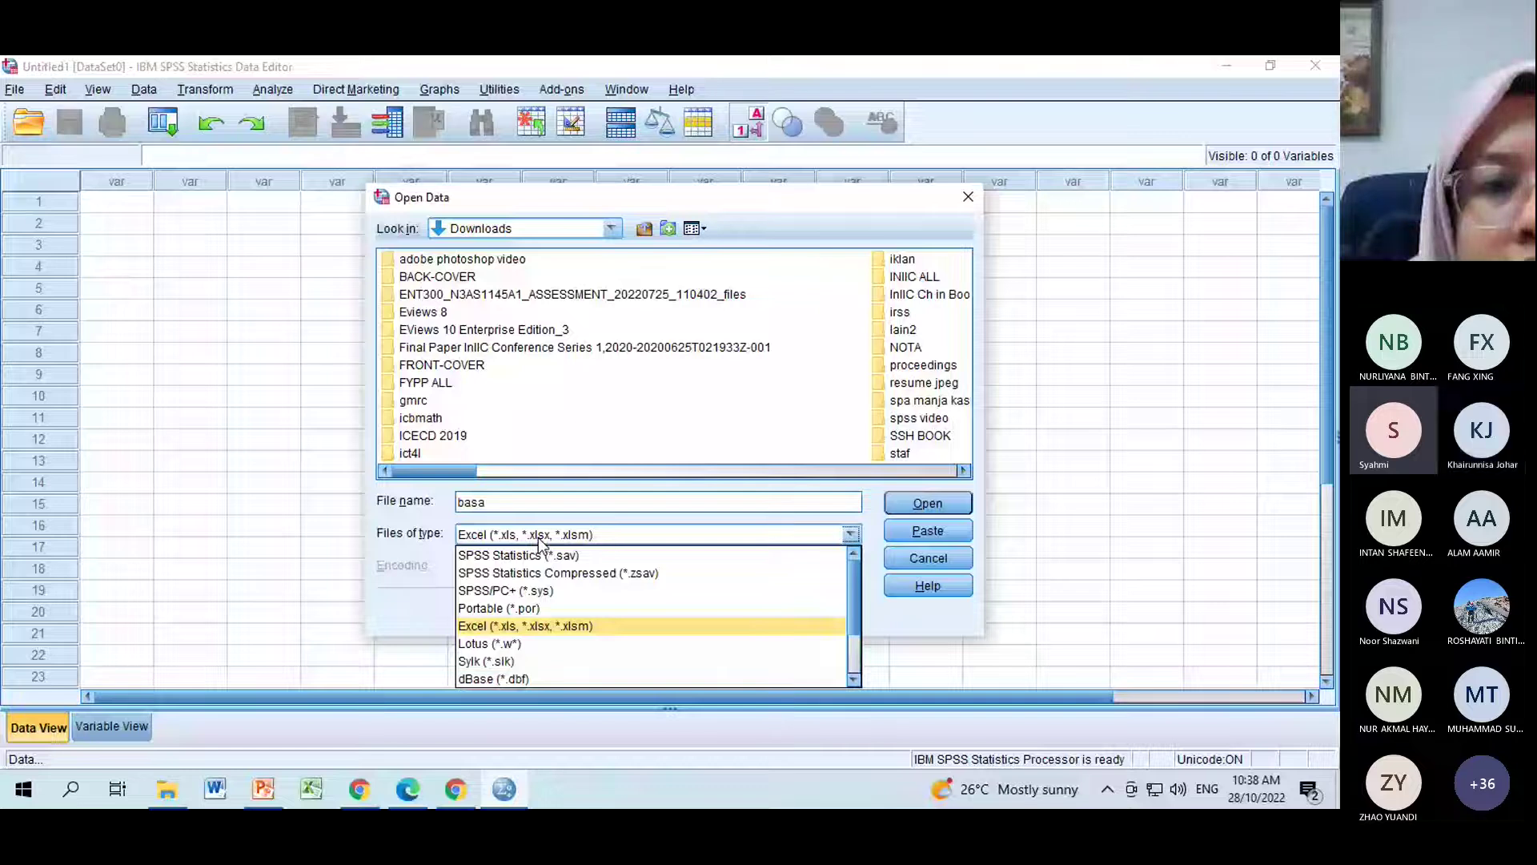
pyautogui.click(528, 555)
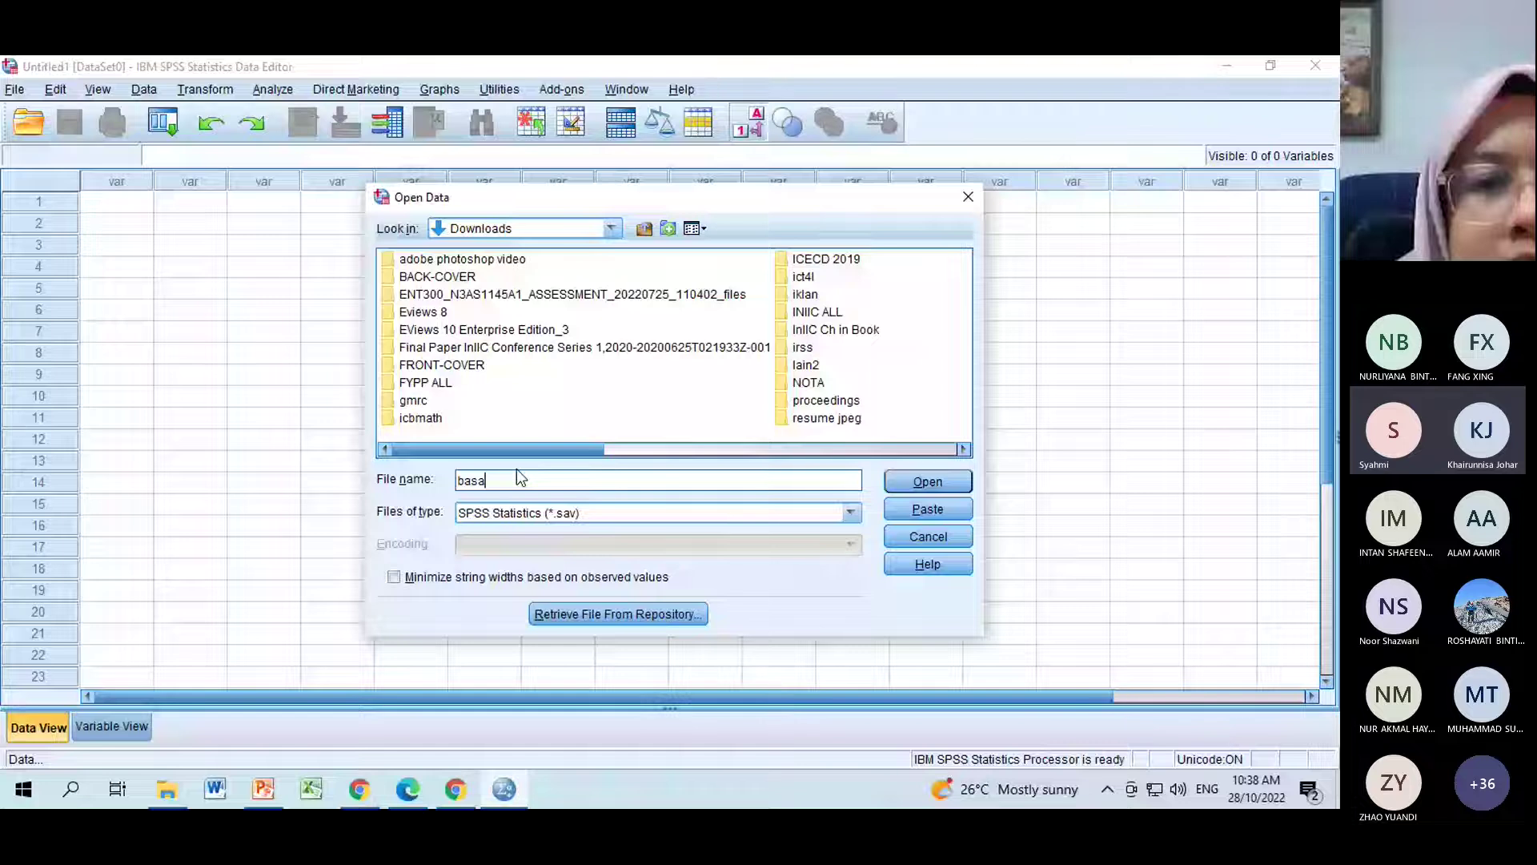
pyautogui.click(516, 479)
pyautogui.write('basalCrown.sav')
pyautogui.click(943, 483)
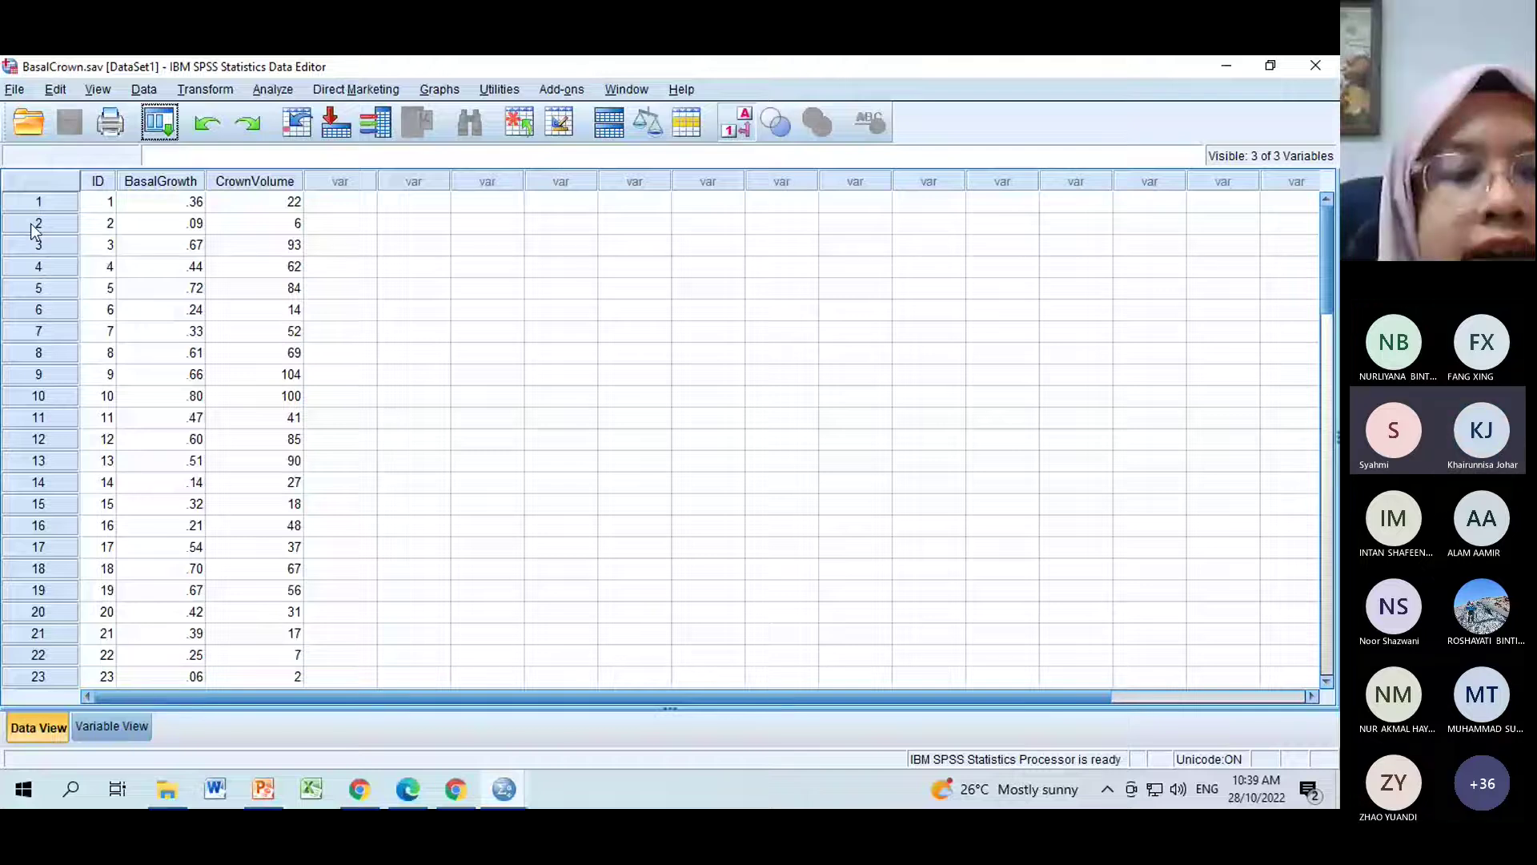
pyautogui.click(34, 224)
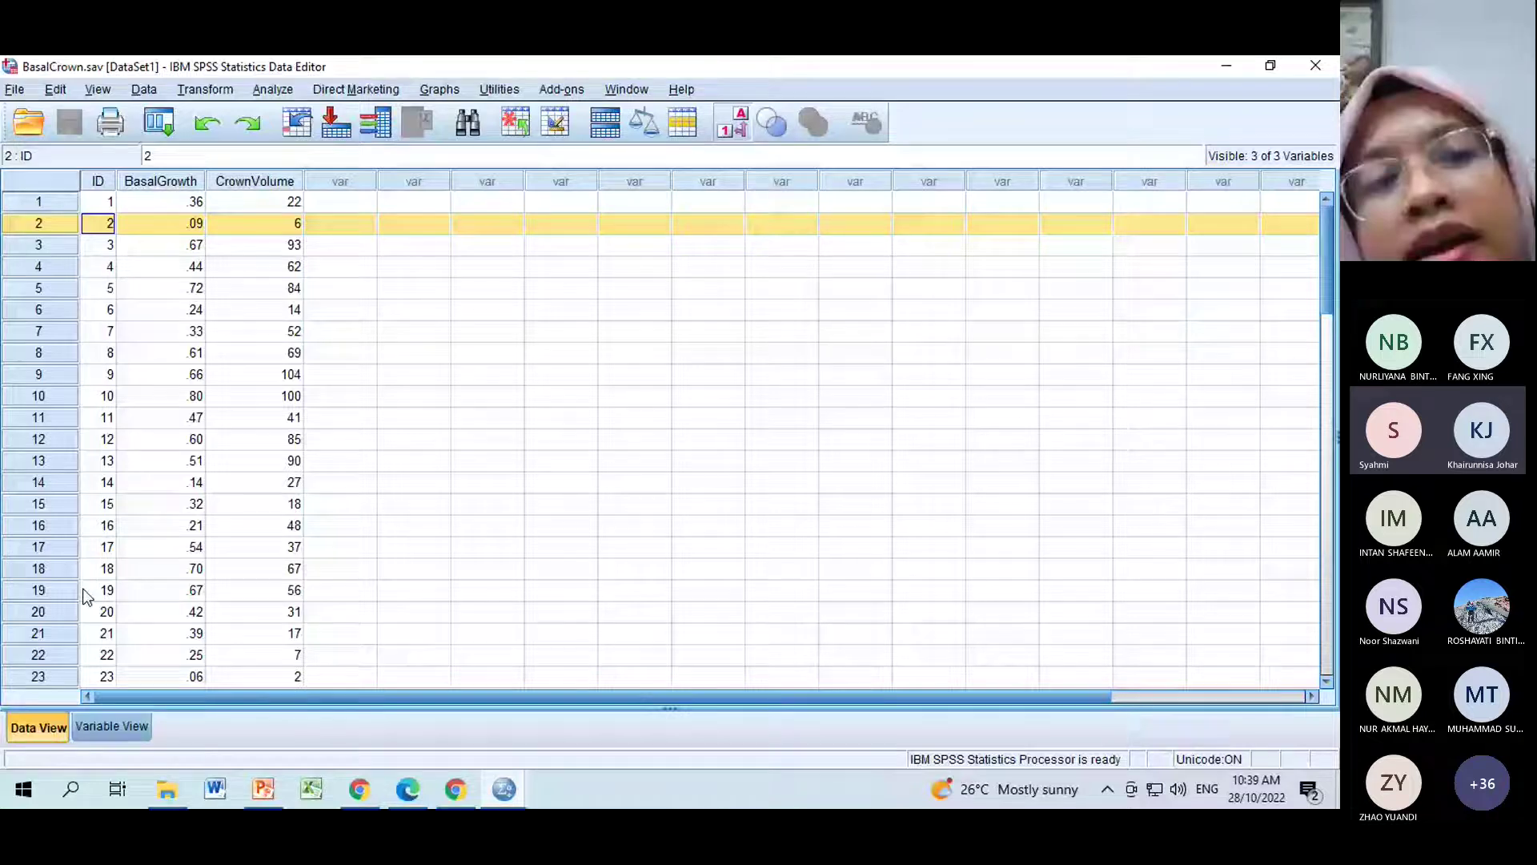
pyautogui.click(488, 267)
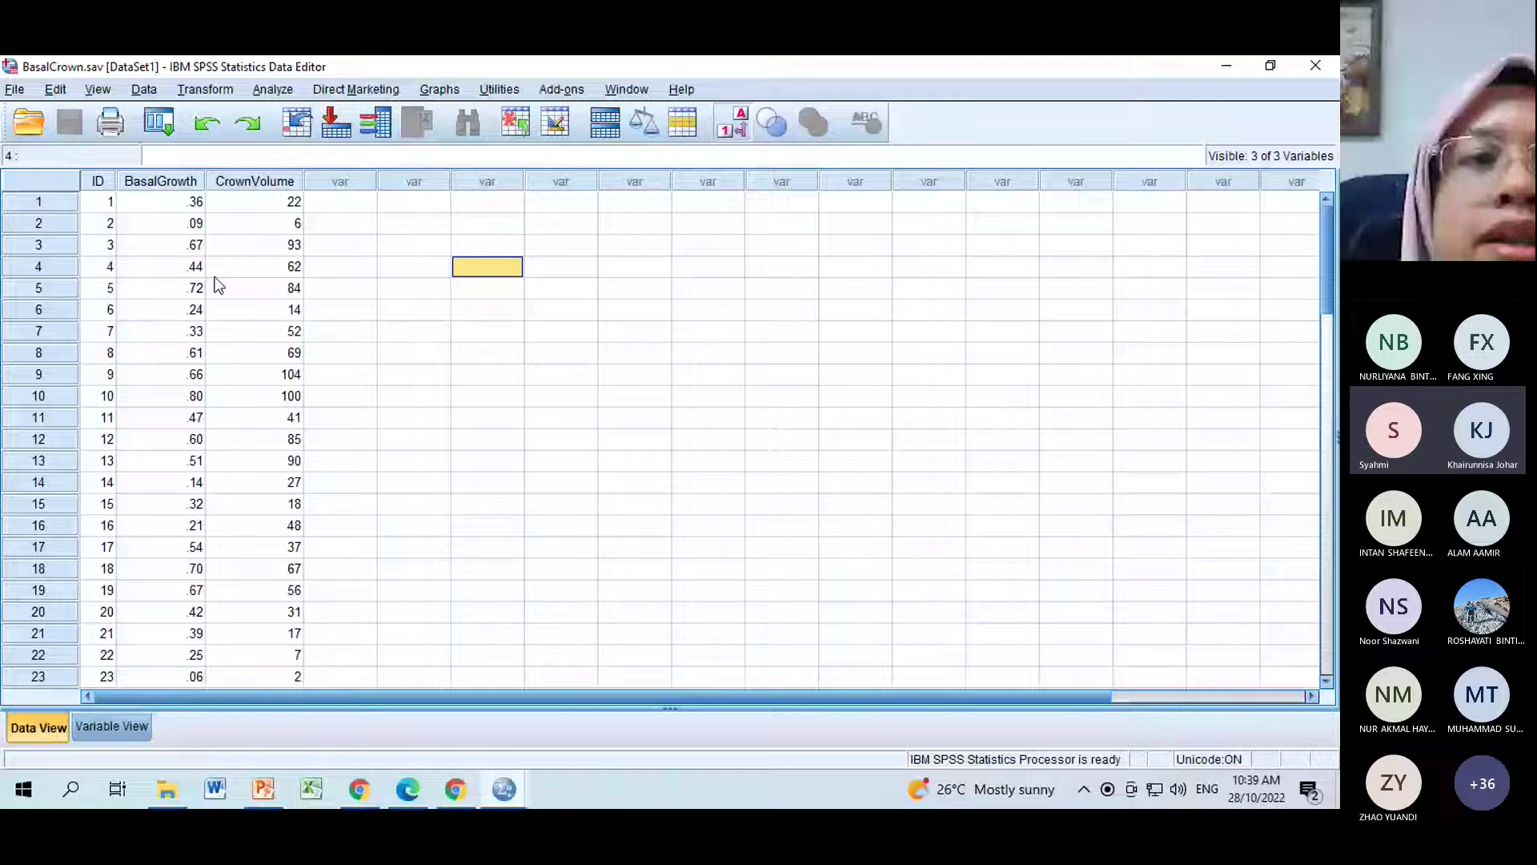
pyautogui.click(164, 201)
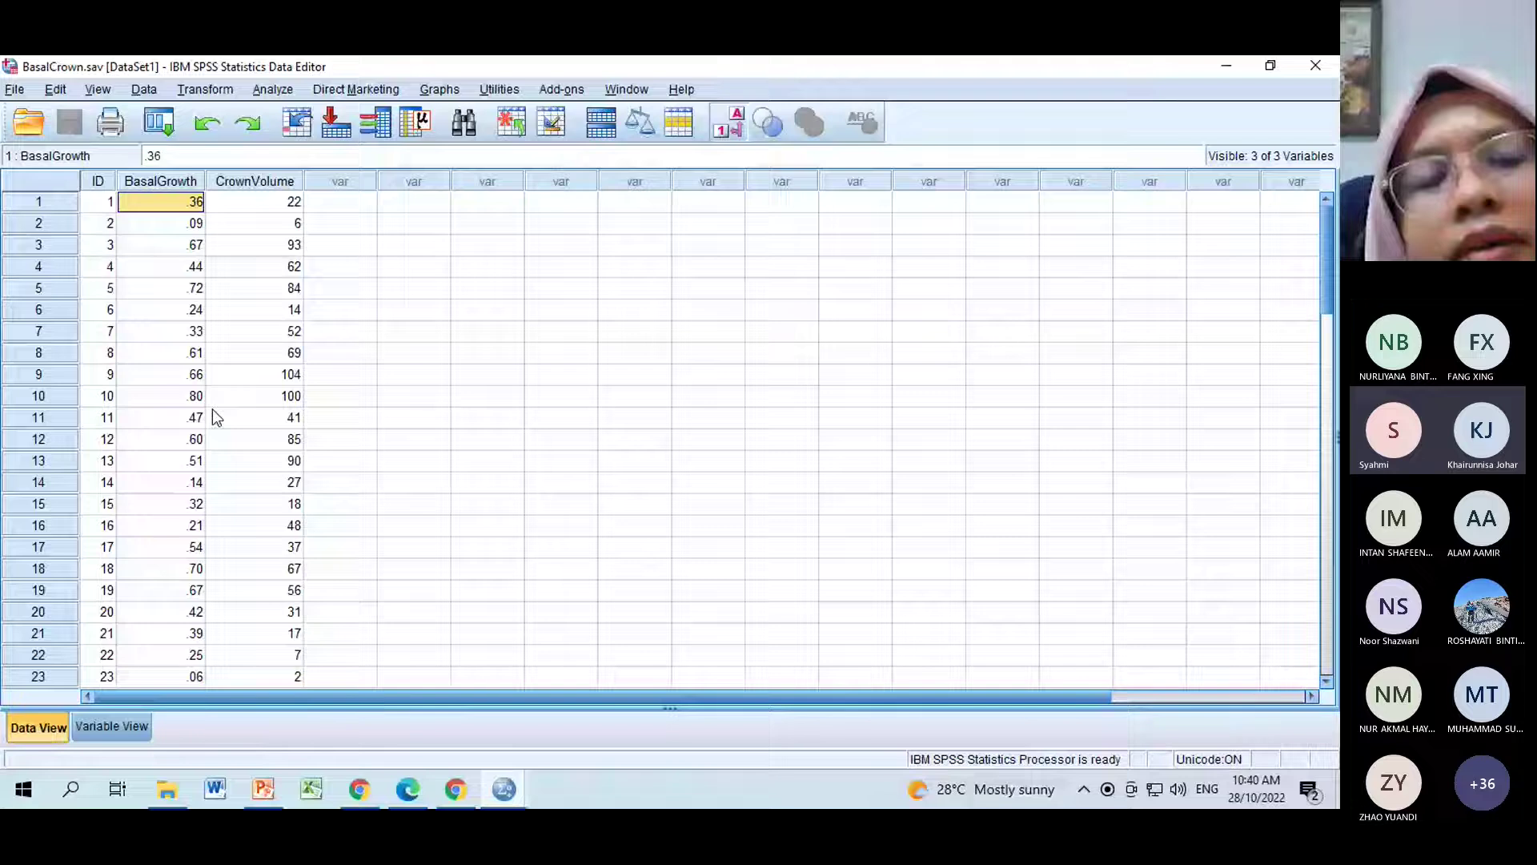
# In Variable View, check BasalGrowth's type and keep its 2 decimals unchanged.
pyautogui.doubleClick(237, 179)
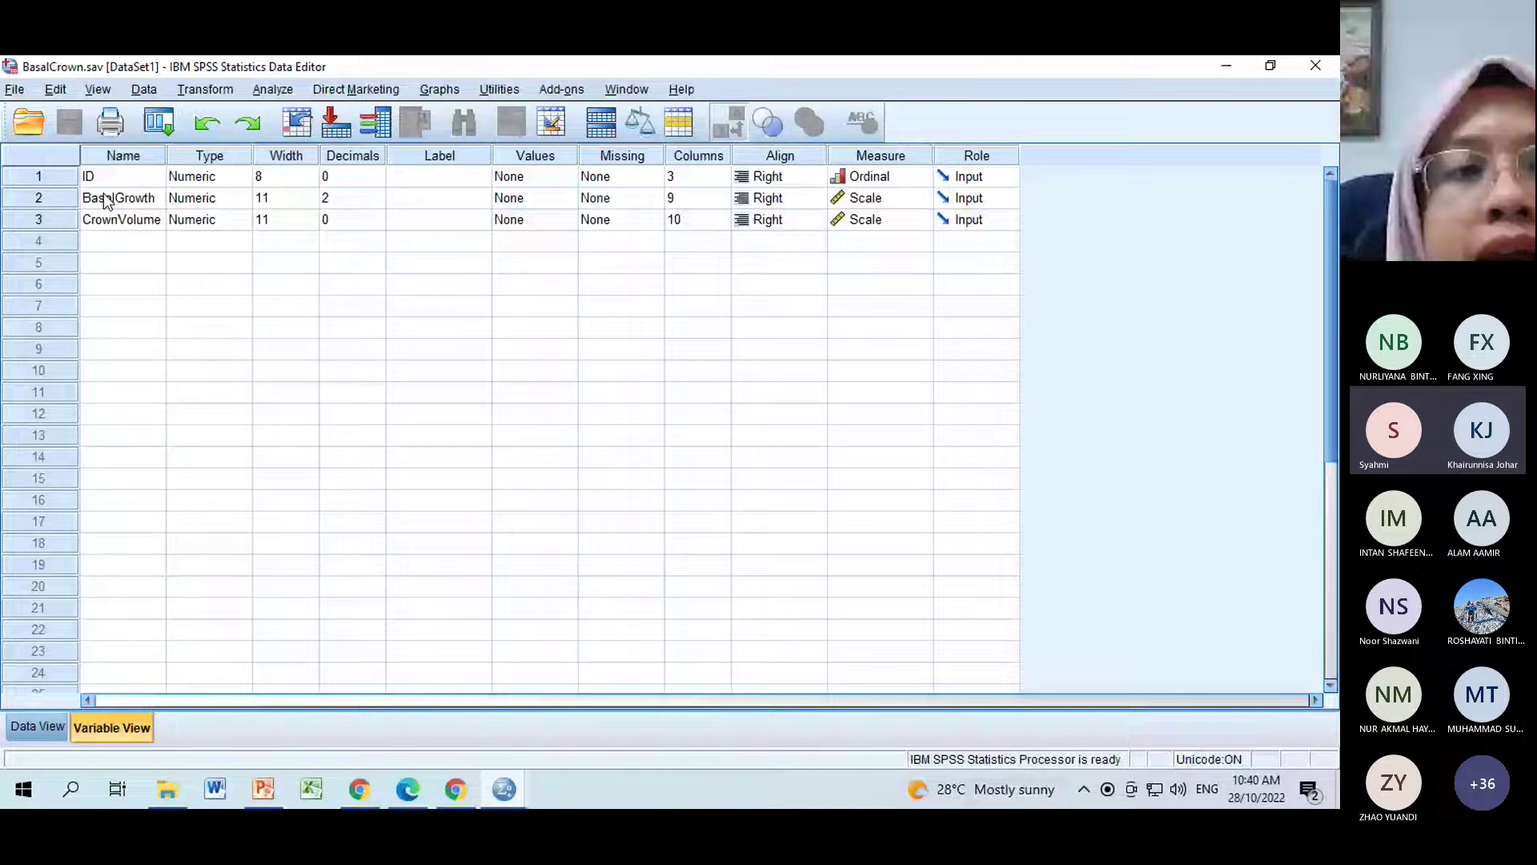
pyautogui.click(124, 210)
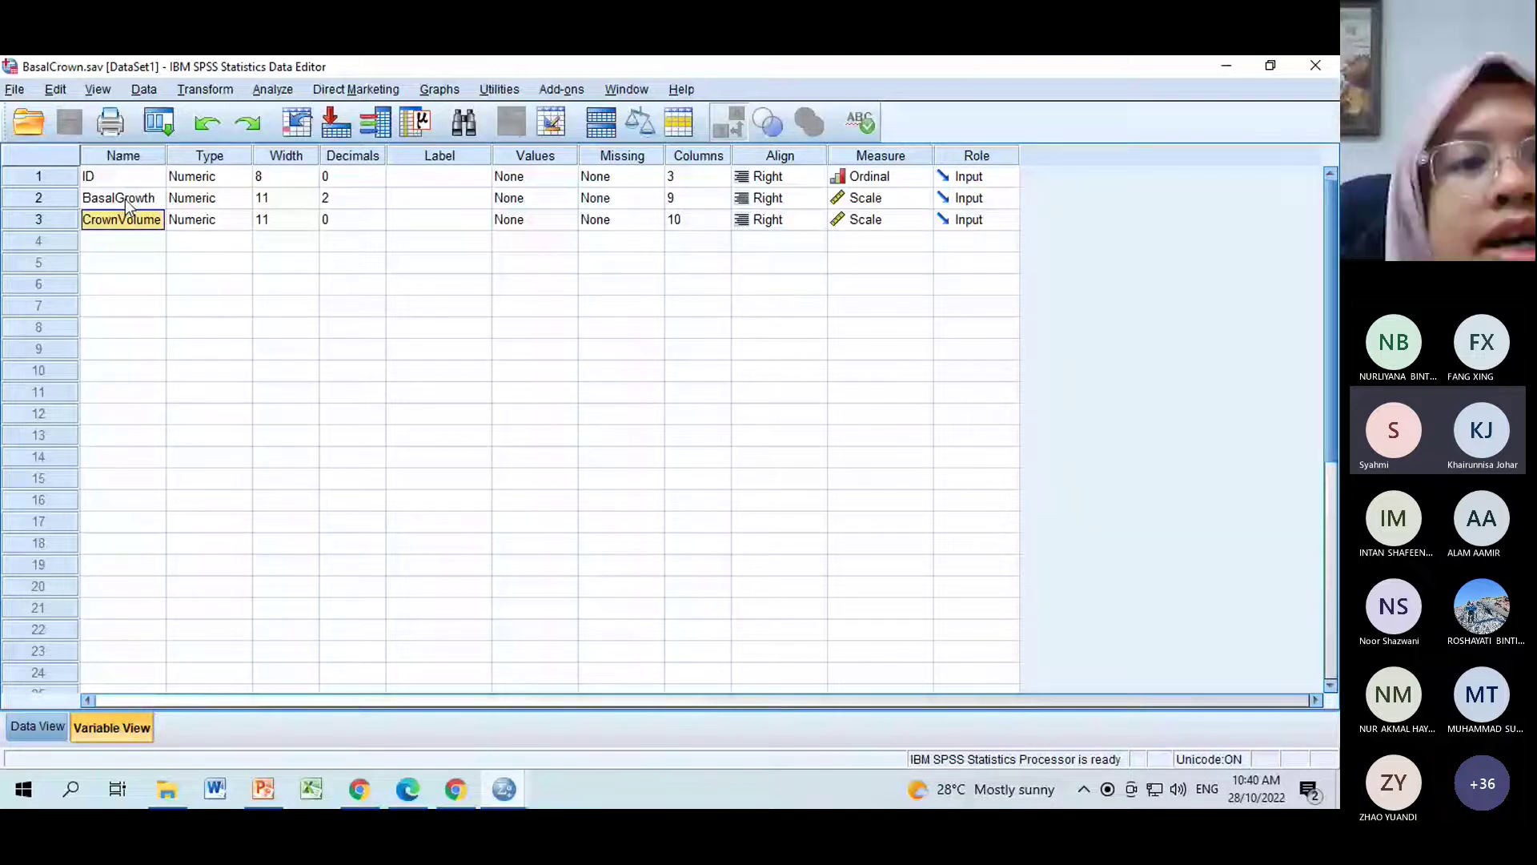
pyautogui.click(141, 201)
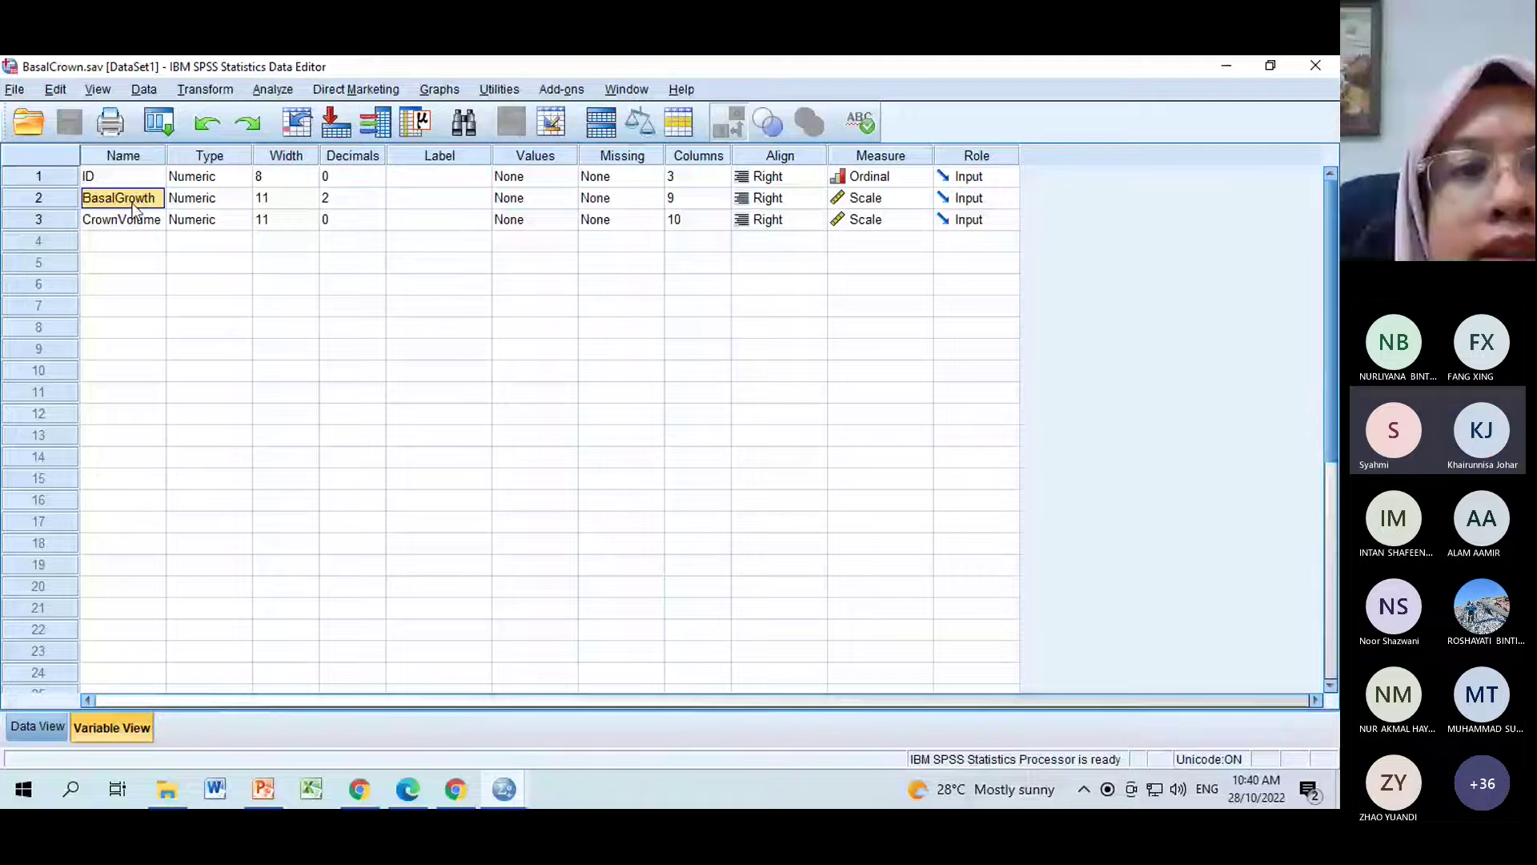
pyautogui.click(232, 205)
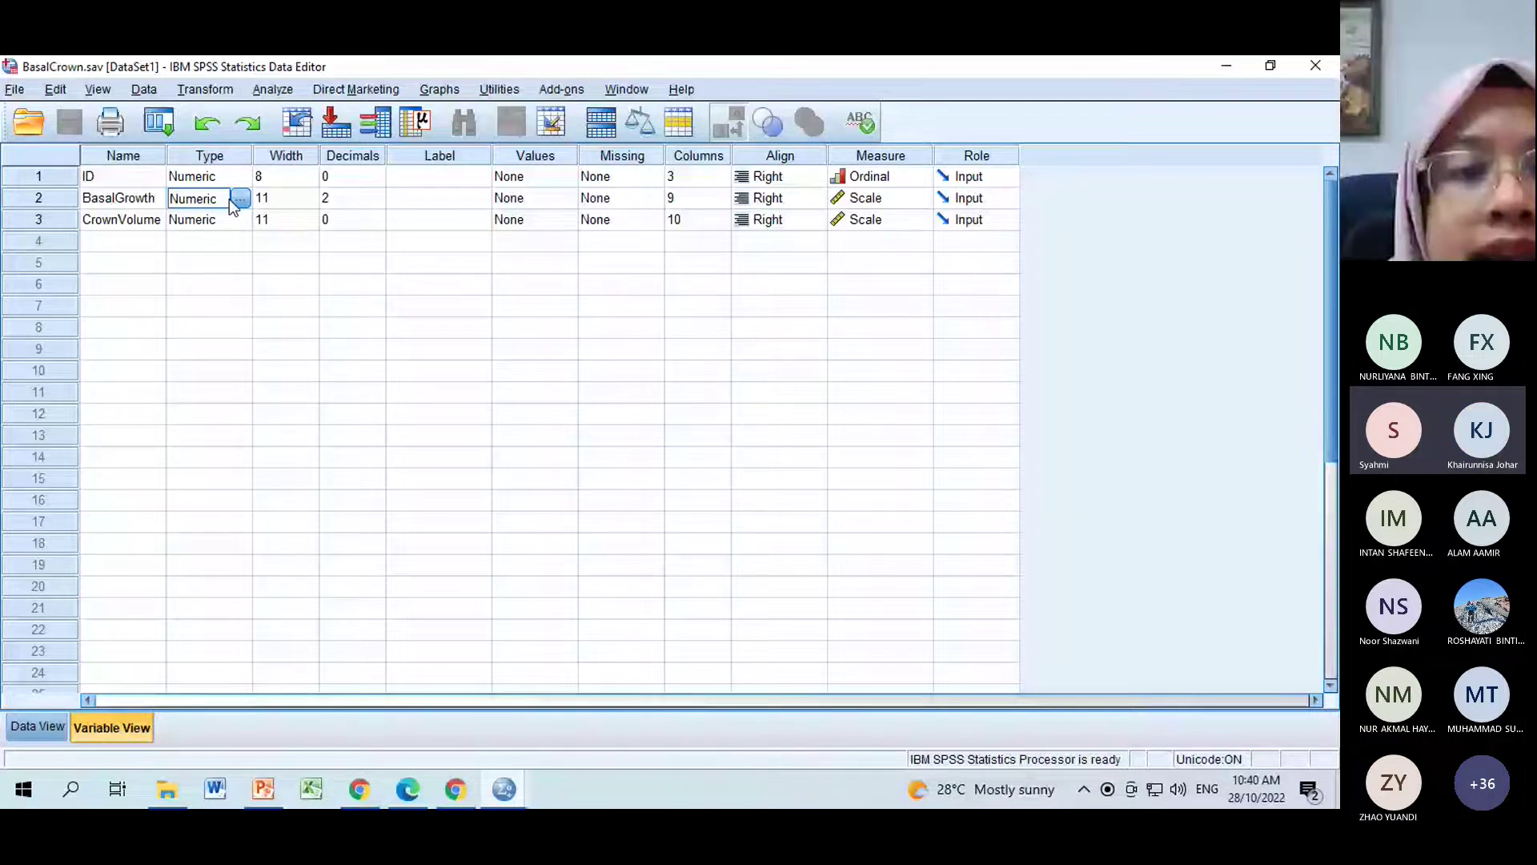
pyautogui.click(238, 198)
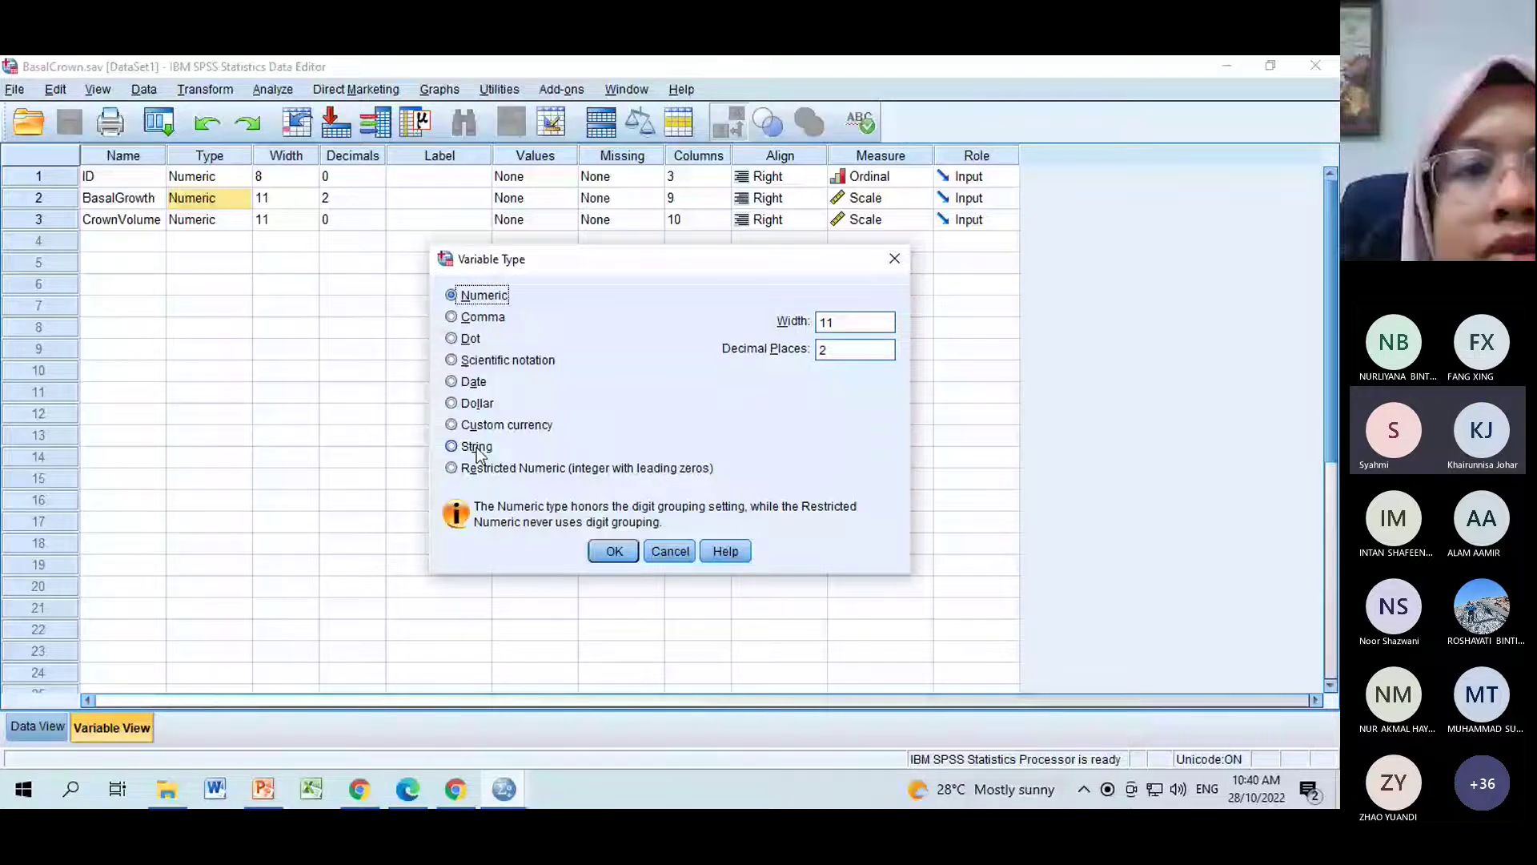
pyautogui.click(670, 551)
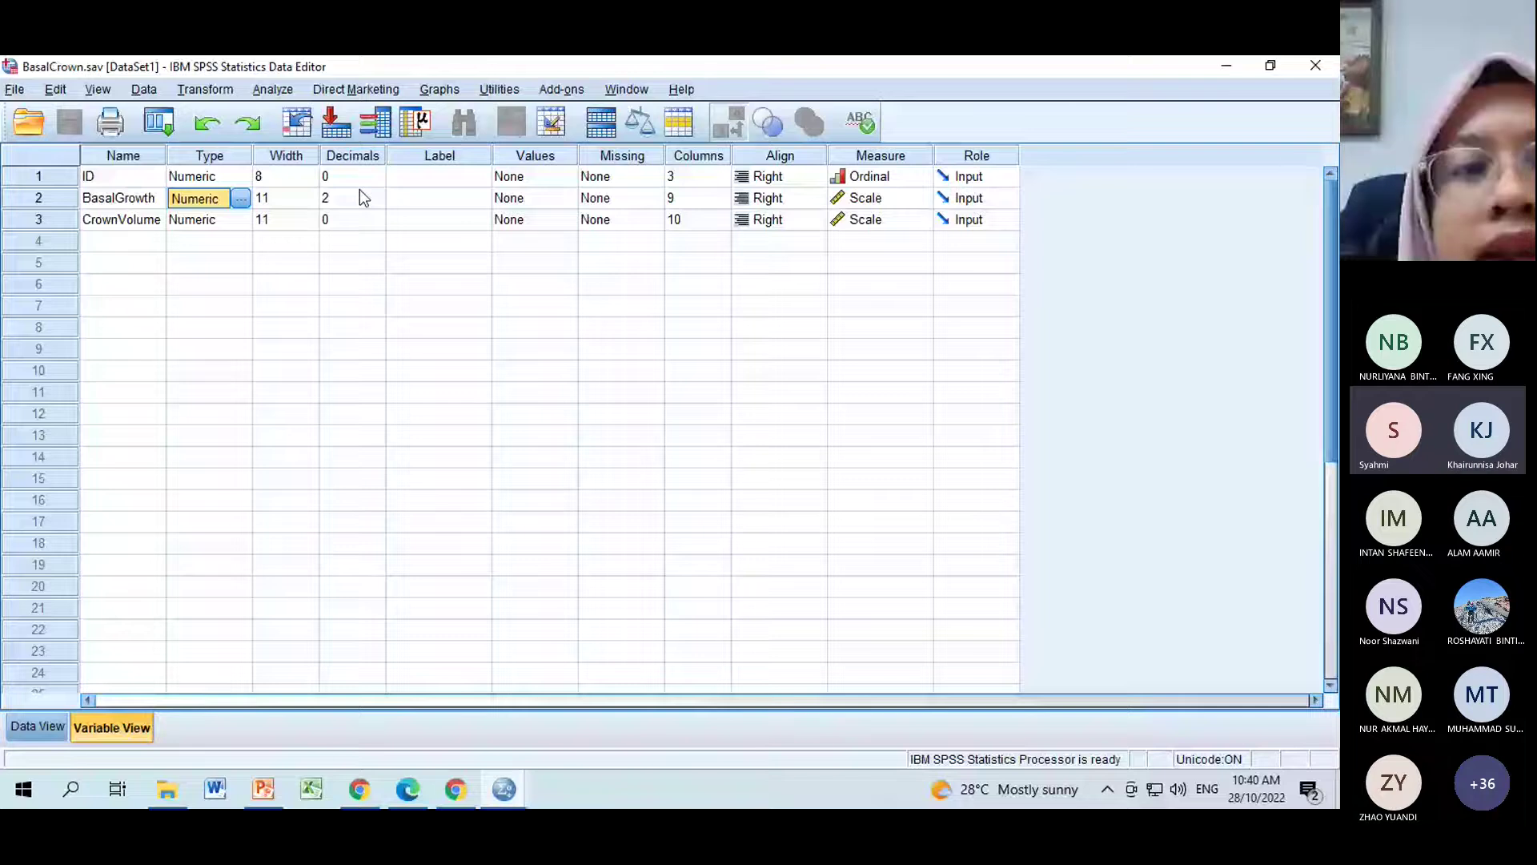
pyautogui.click(359, 193)
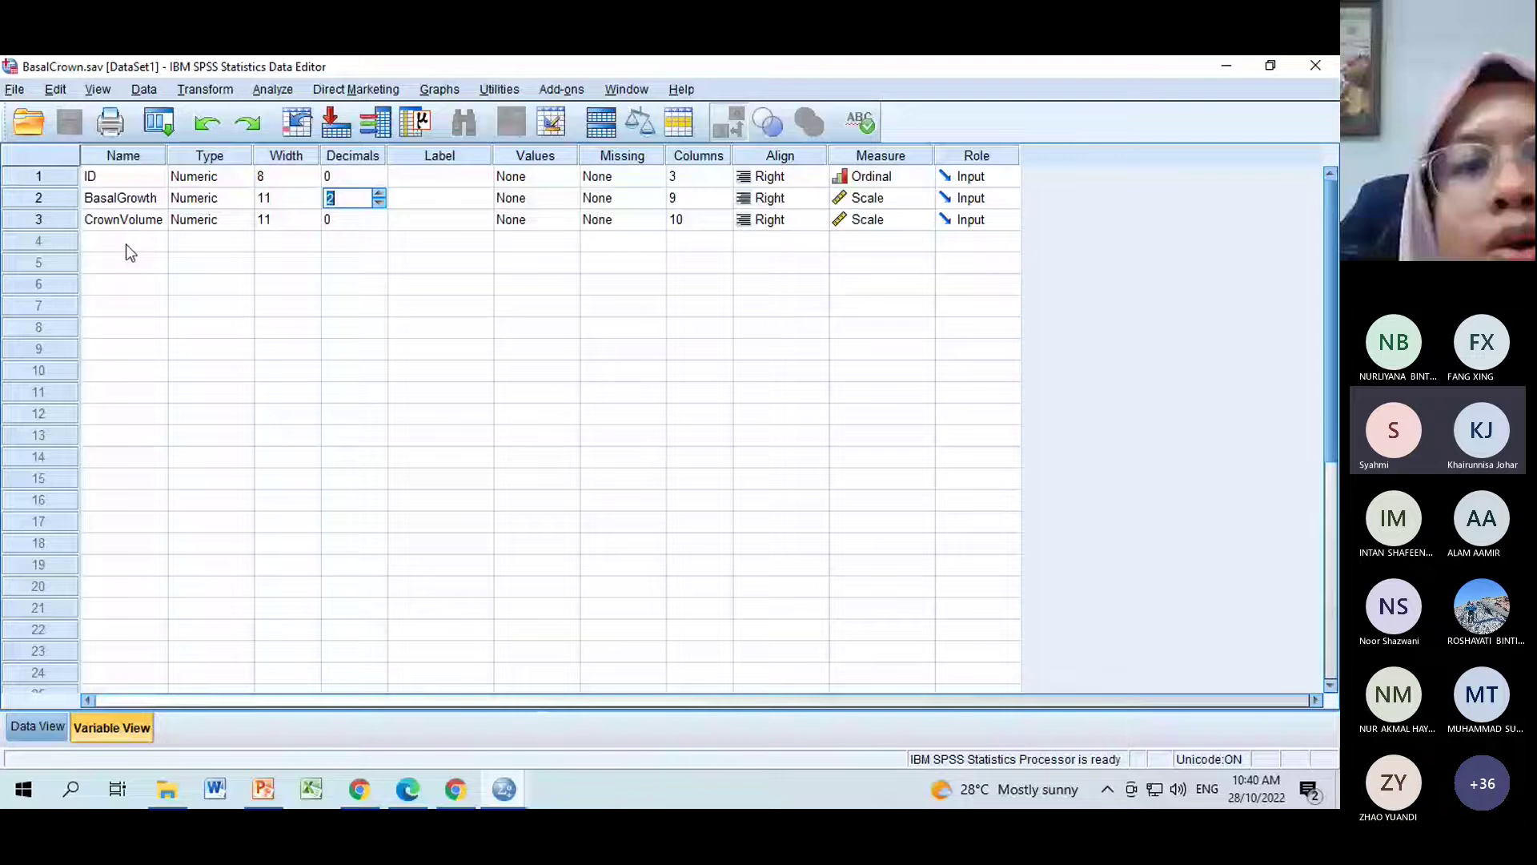
pyautogui.click(334, 248)
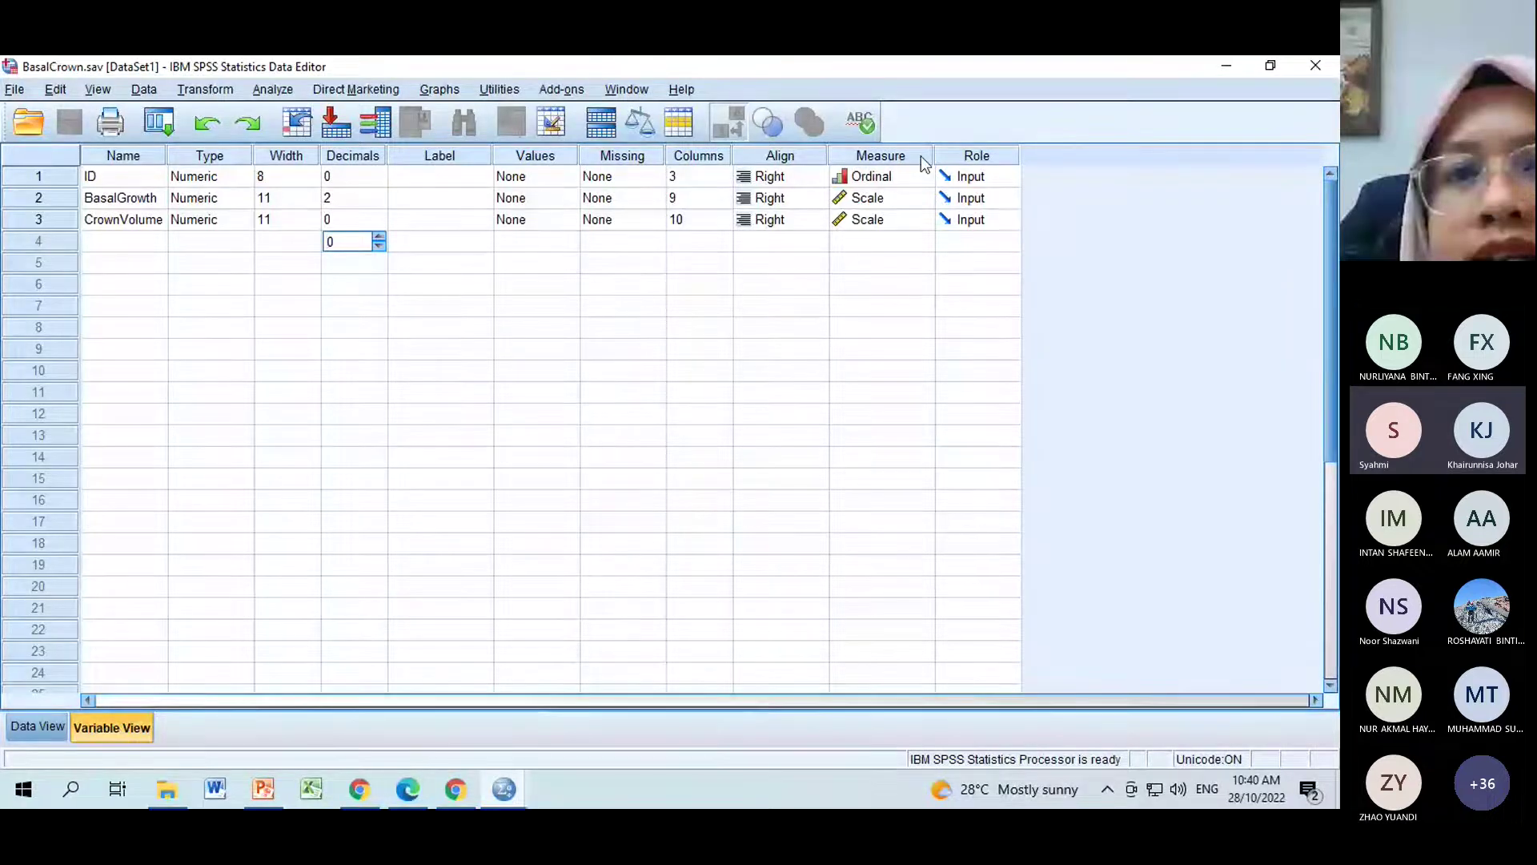
# Add a Gender variable with value labels 1 = Male and 2 = Female.
pyautogui.click(146, 243)
pyautogui.write('G')
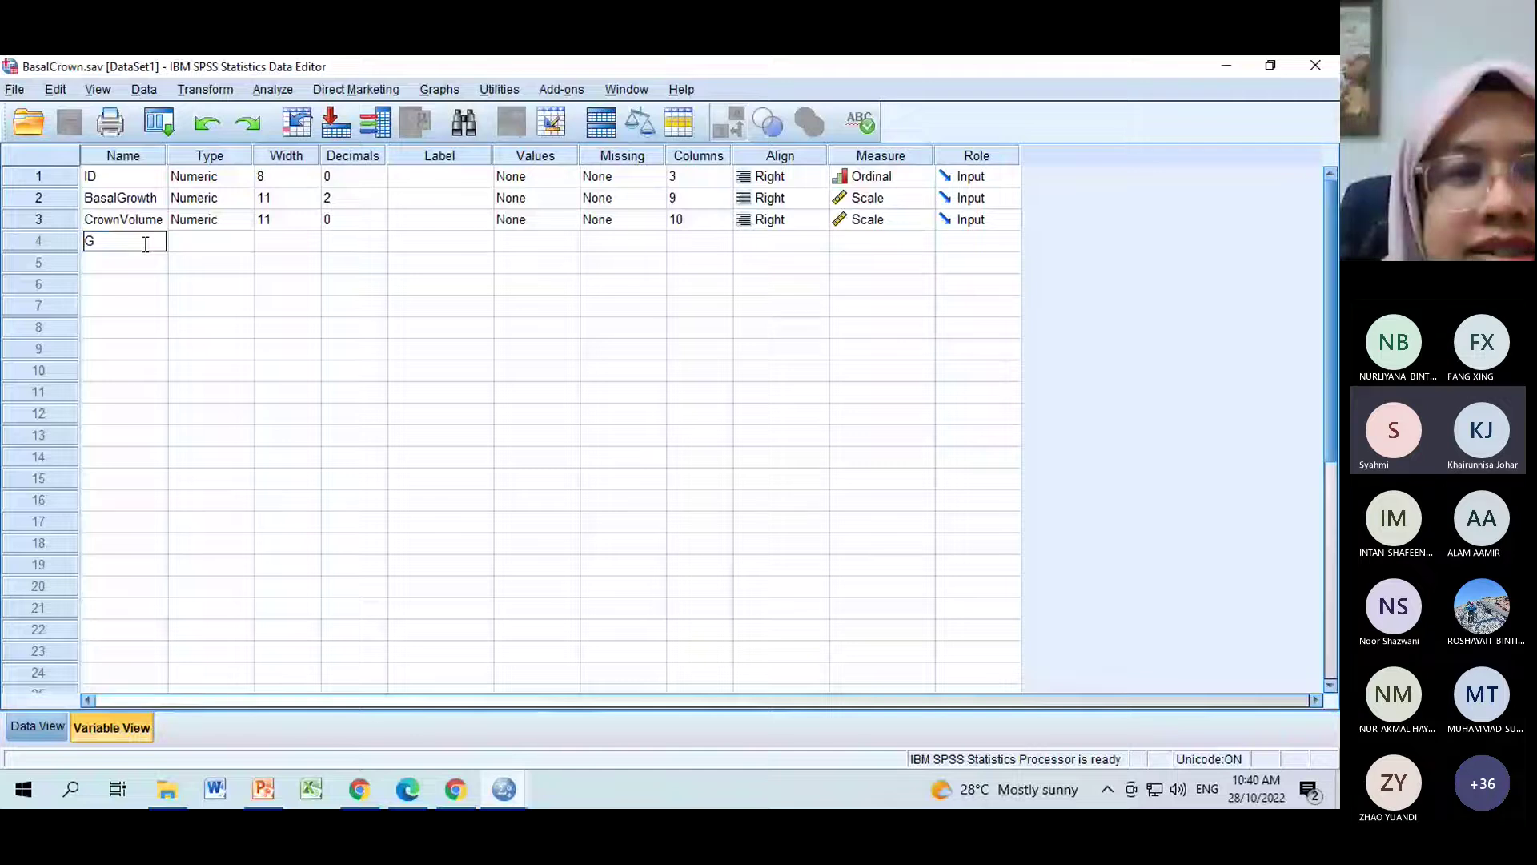
pyautogui.write('ender')
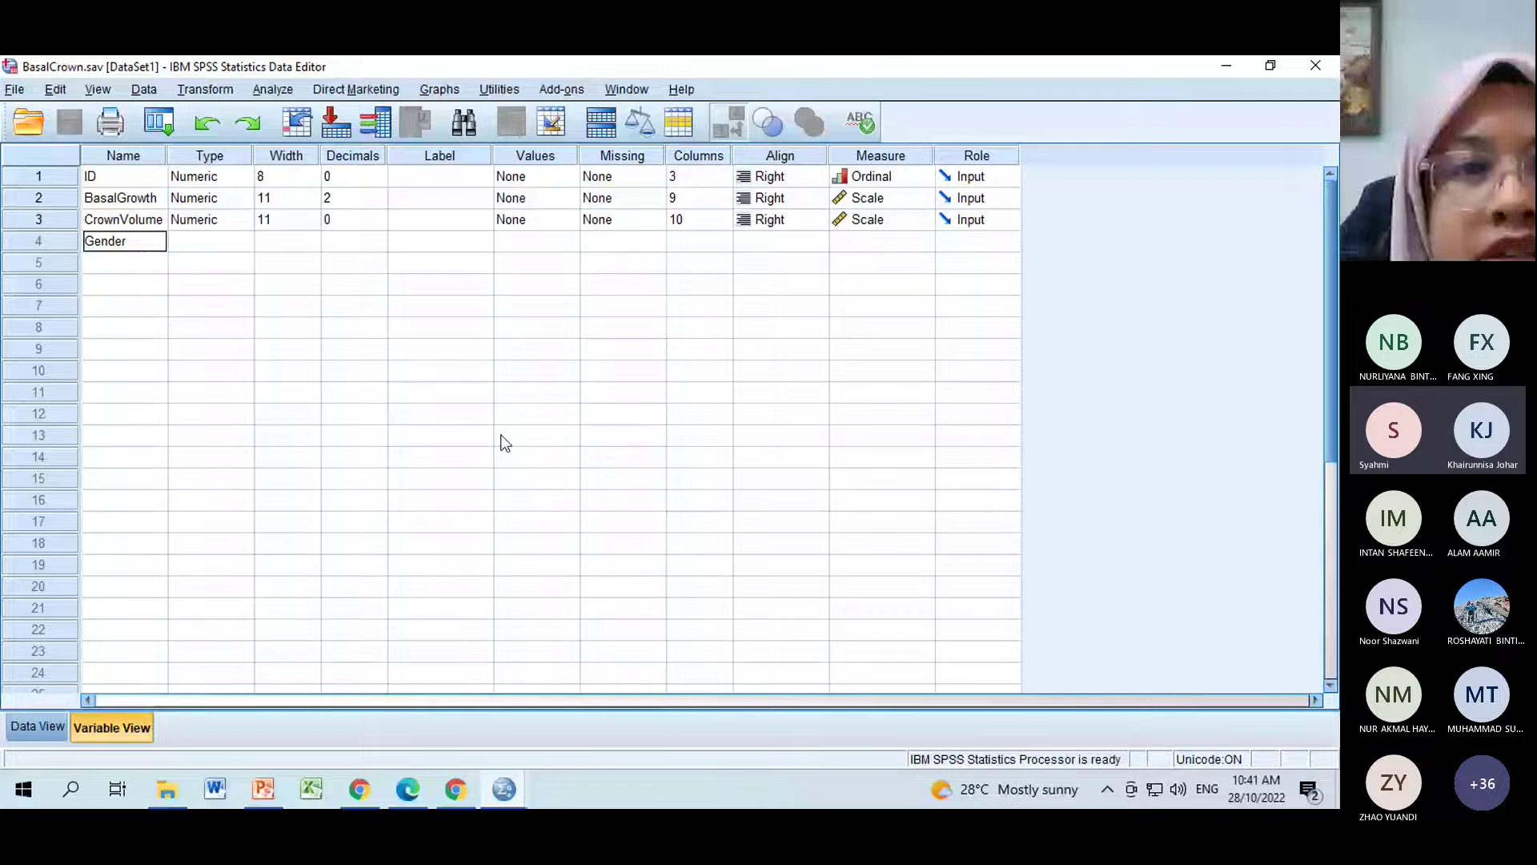
pyautogui.click(499, 440)
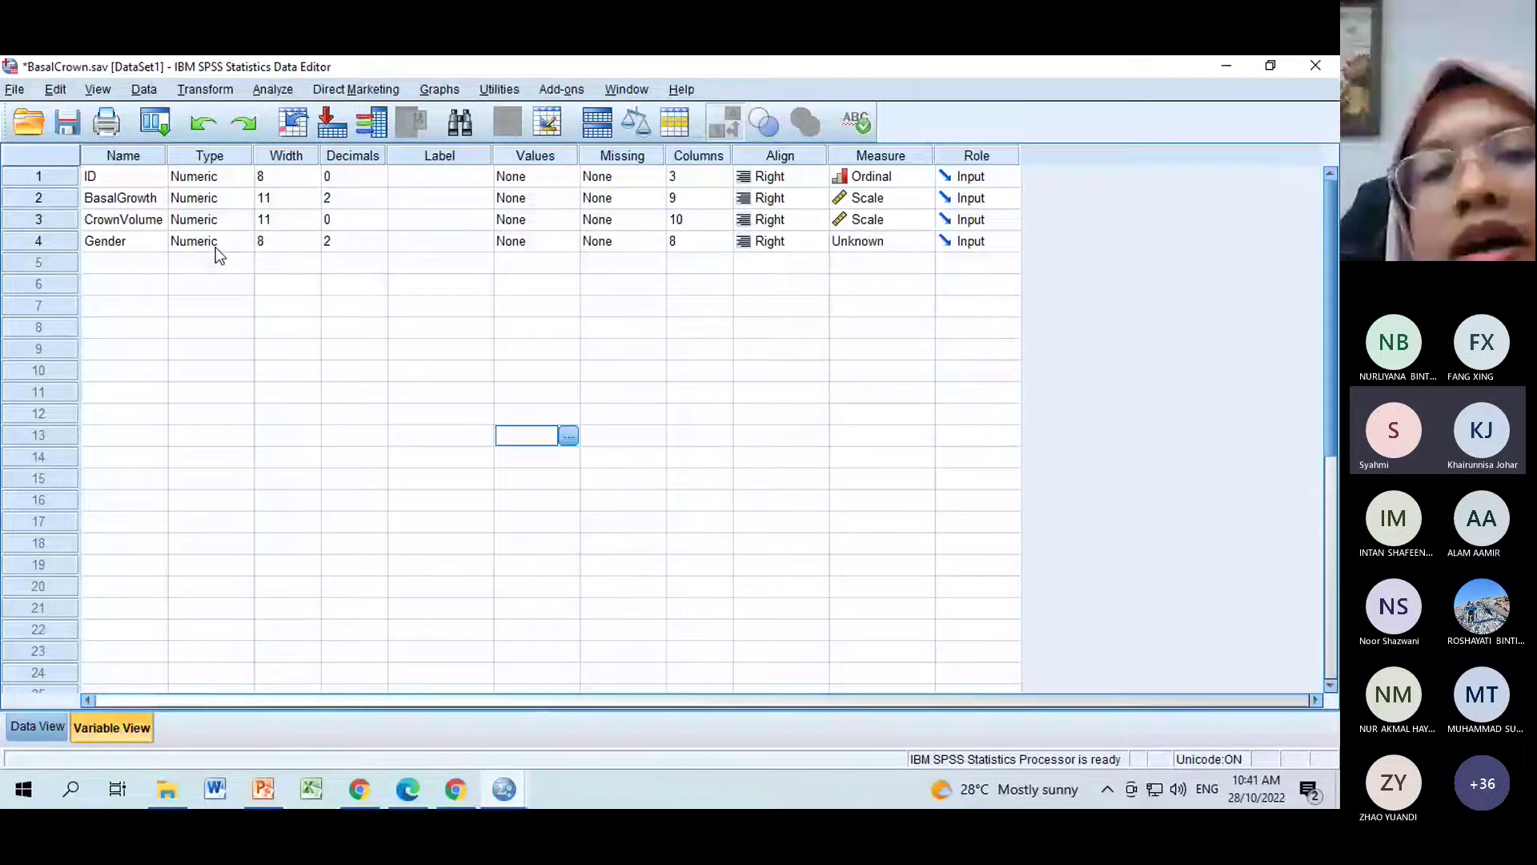
pyautogui.click(566, 248)
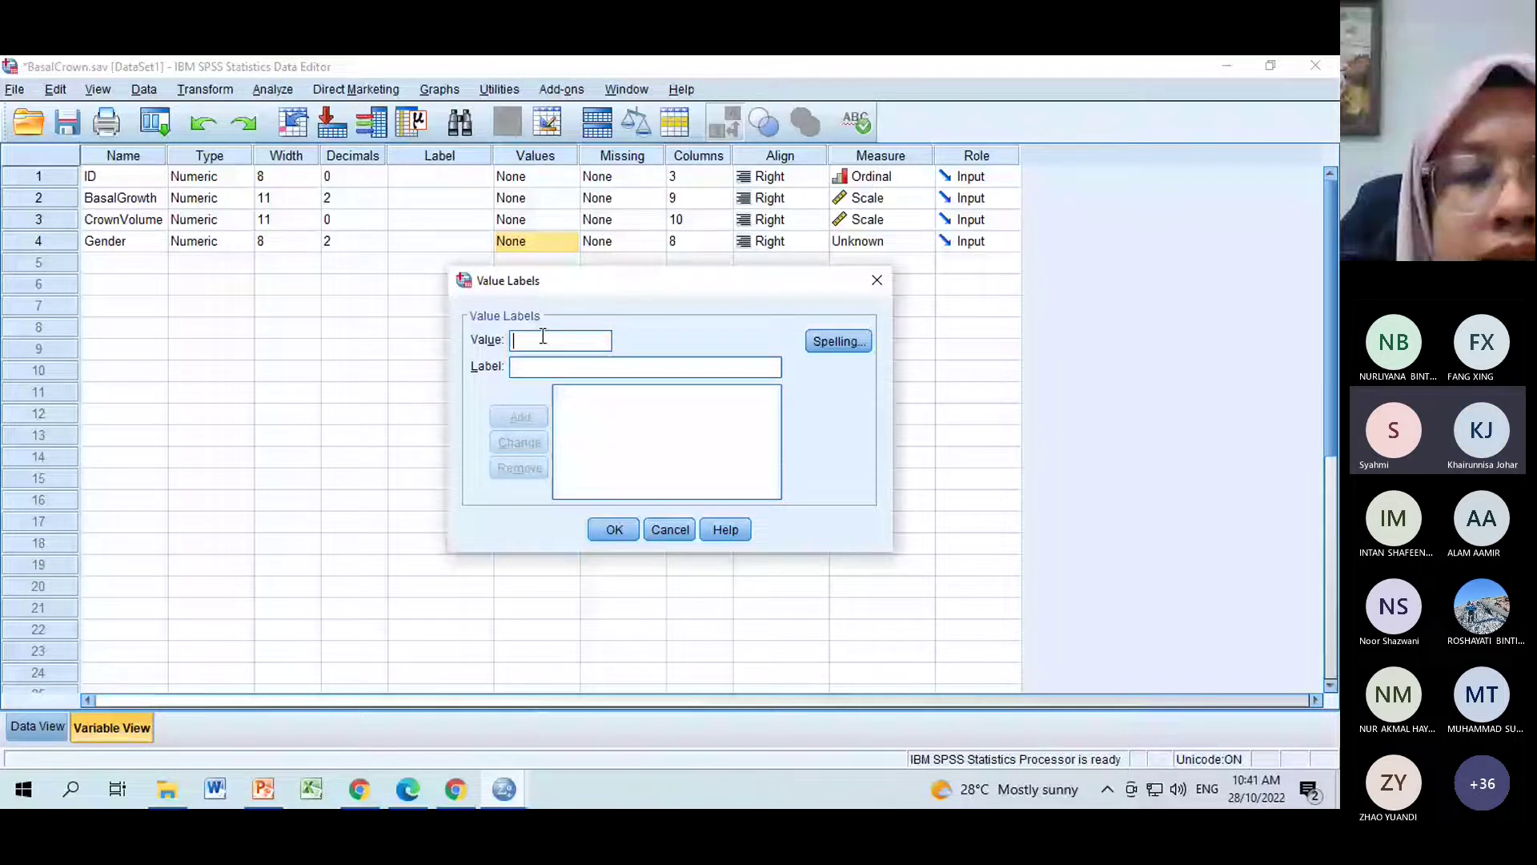
pyautogui.write('1')
pyautogui.press('Tab')
pyautogui.write('Male')
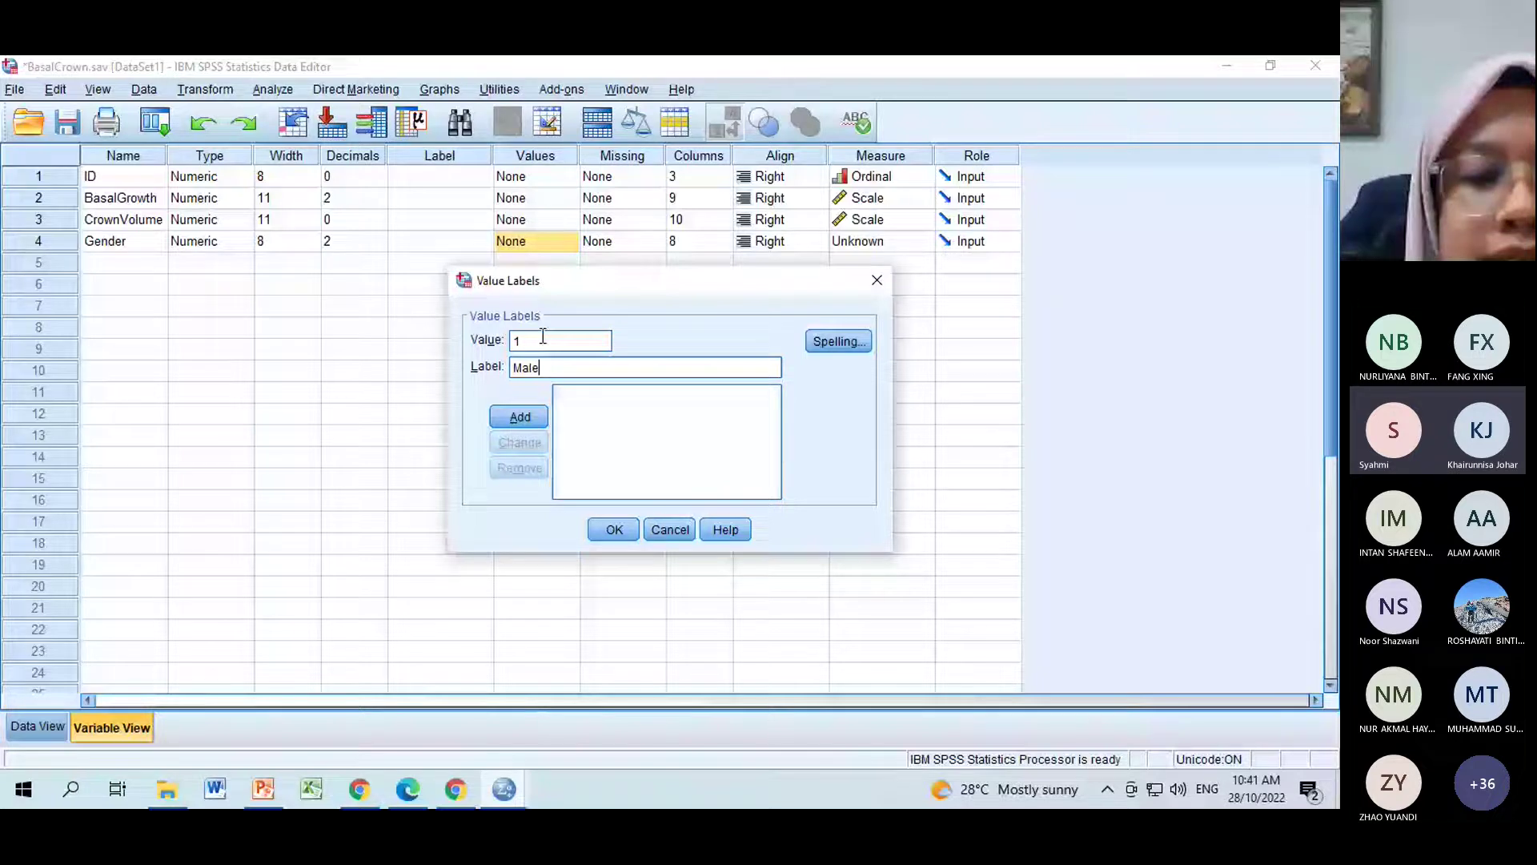
pyautogui.press('Return')
pyautogui.write('2')
pyautogui.press('Tab')
pyautogui.write('Fema')
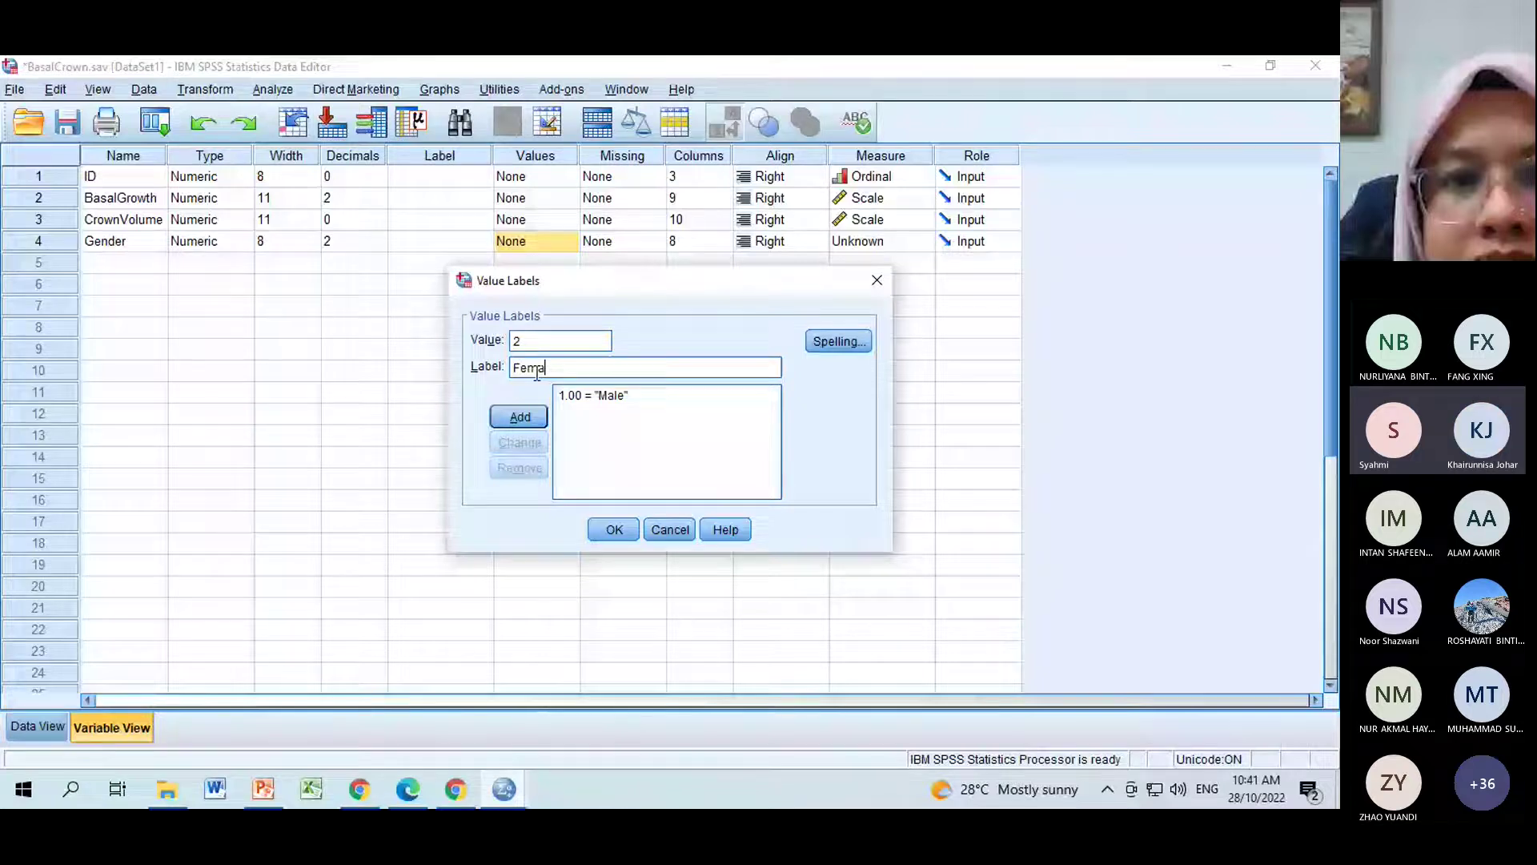
pyautogui.write('le')
pyautogui.click(535, 419)
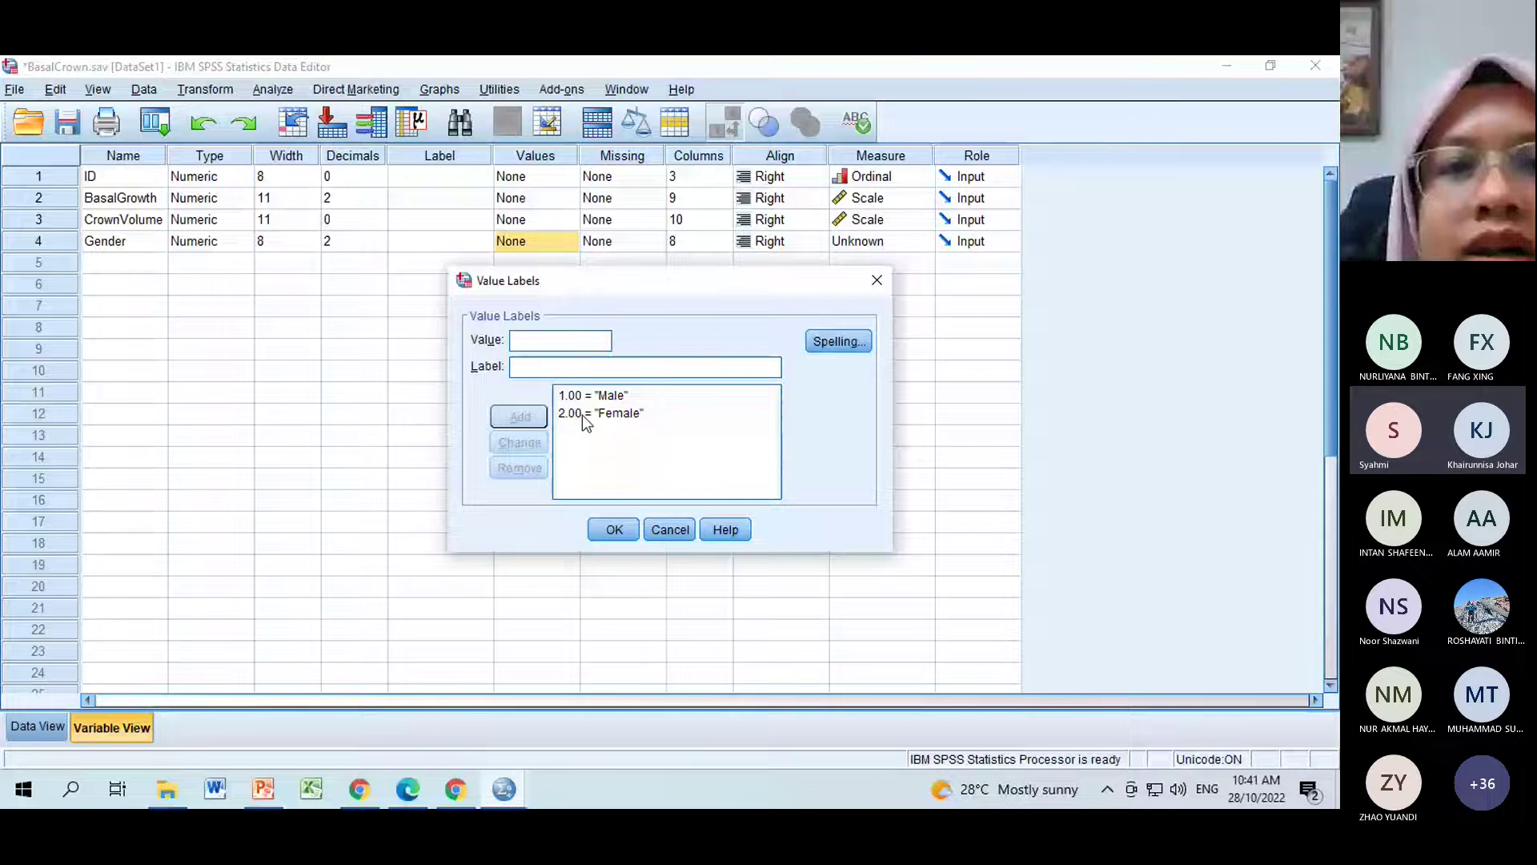
pyautogui.press('Return')
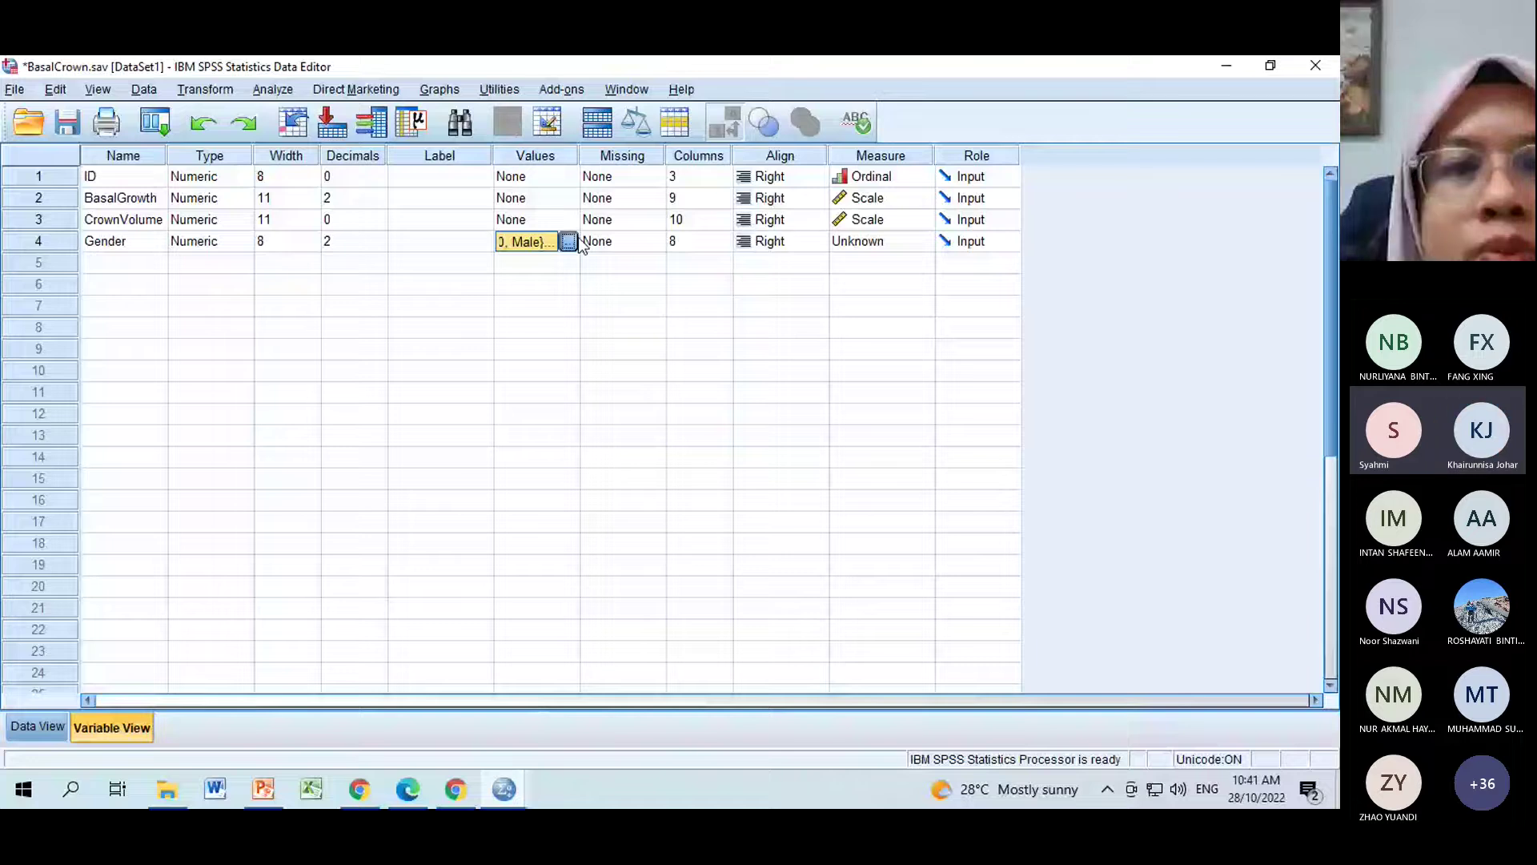
# Lower Gender's decimal places from 2 to 0.
pyautogui.click(376, 242)
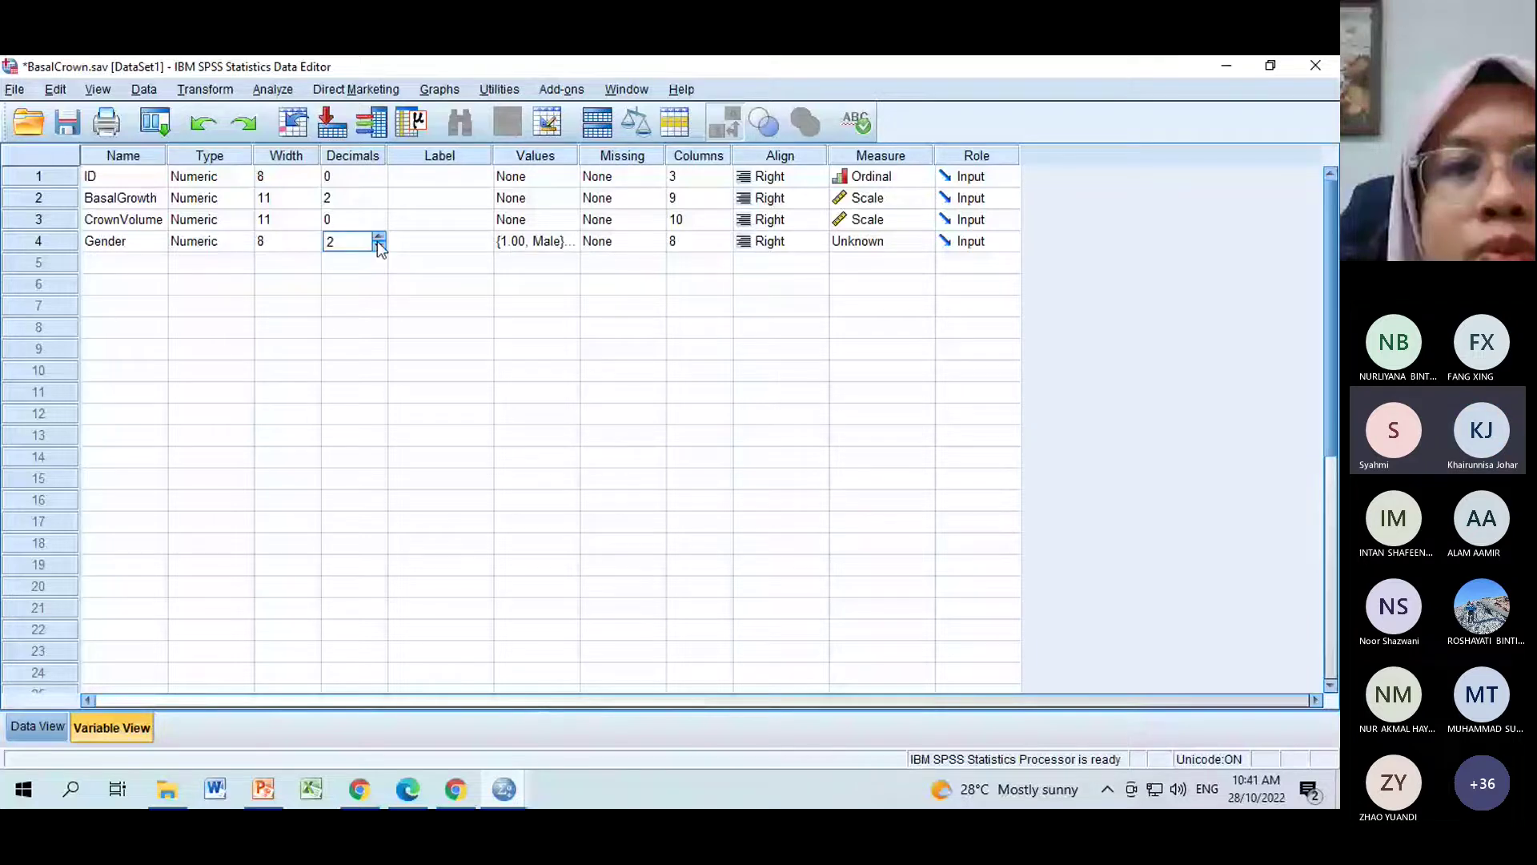
pyautogui.click(377, 245)
pyautogui.click(377, 246)
pyautogui.click(440, 305)
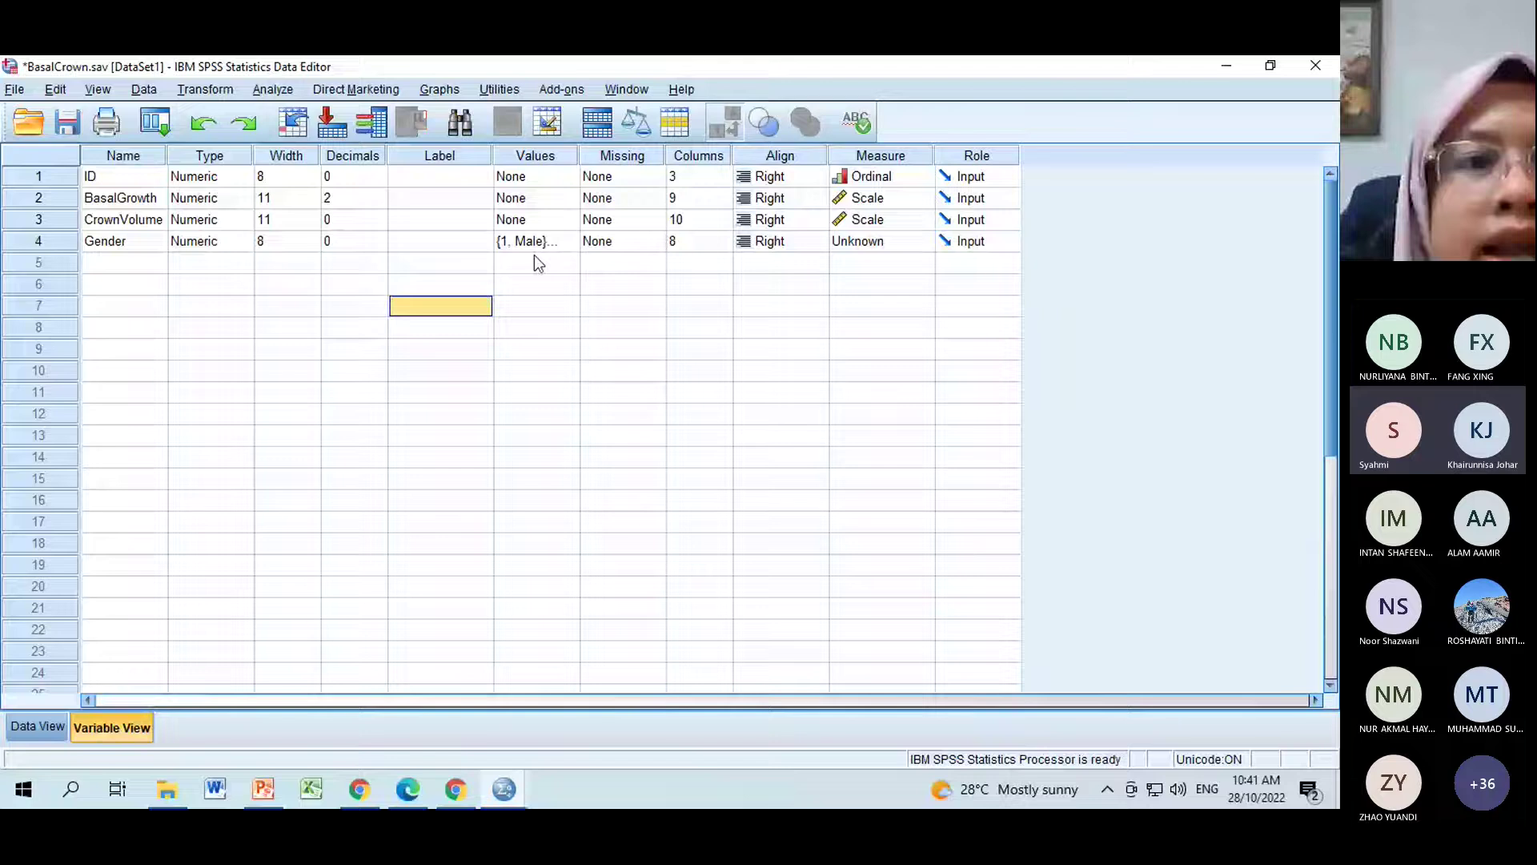
# Abandon the Gender data entry in Data View and return to Variable View without Gender.
pyautogui.hotkey('ctrl', 't')
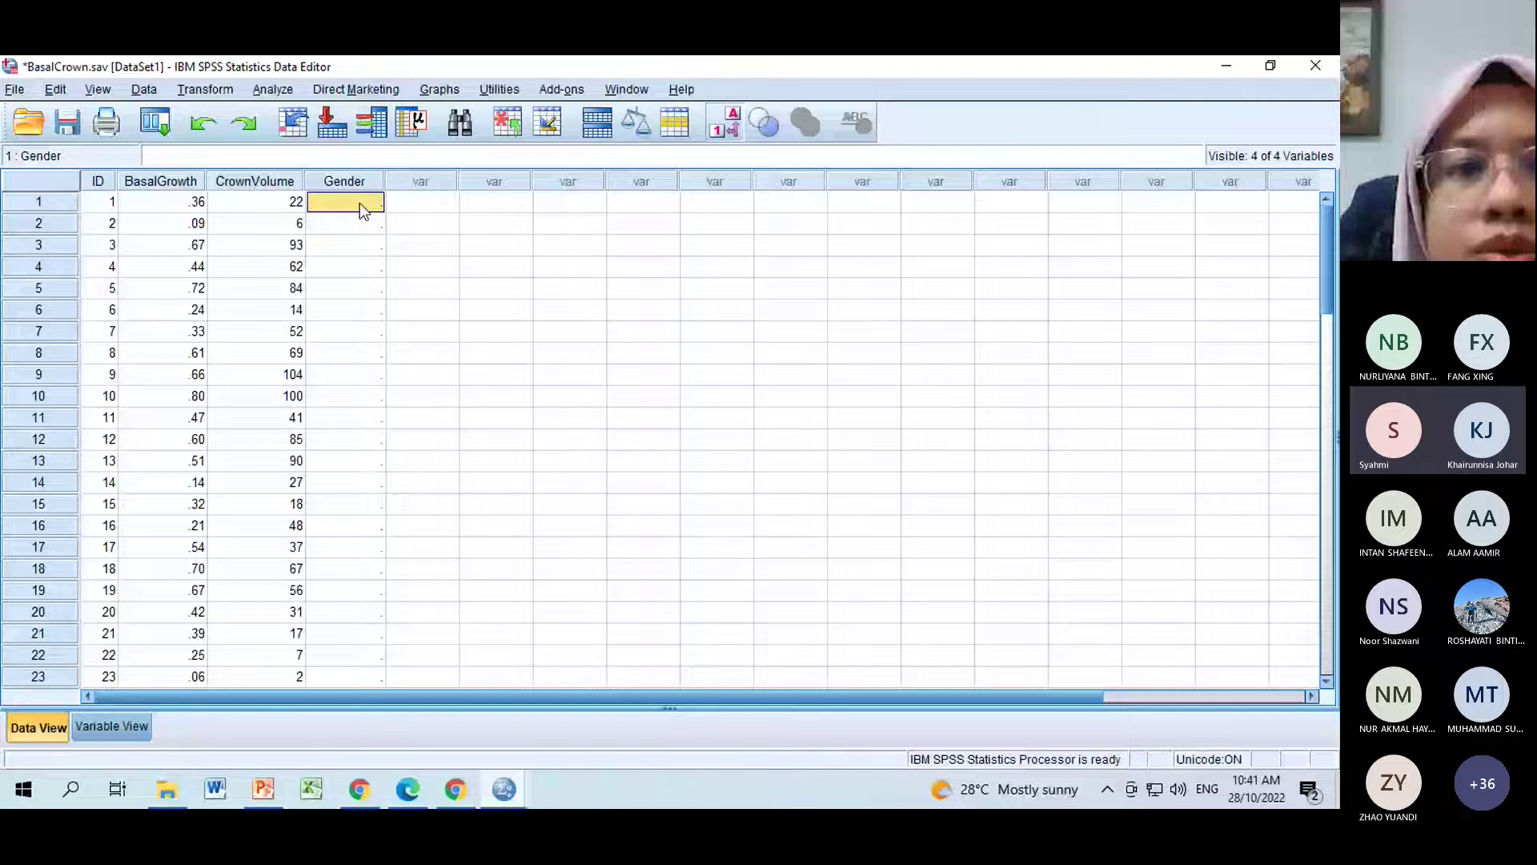
pyautogui.press('Return')
pyautogui.write('1')
pyautogui.press('Return')
pyautogui.write('1')
pyautogui.press('Return')
pyautogui.write('22')
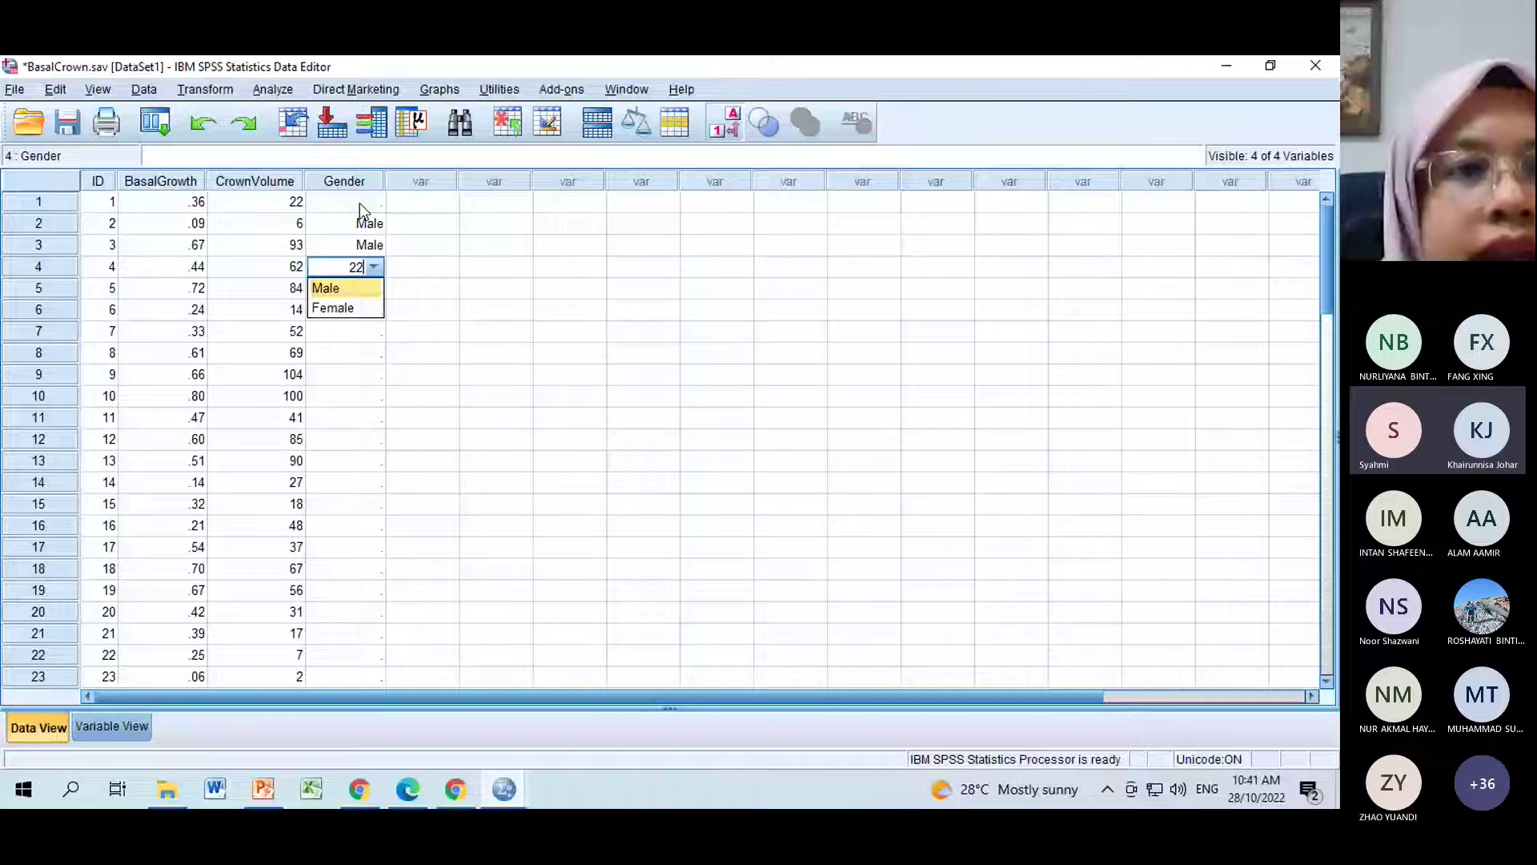
pyautogui.press('Escape')
pyautogui.click(422, 224)
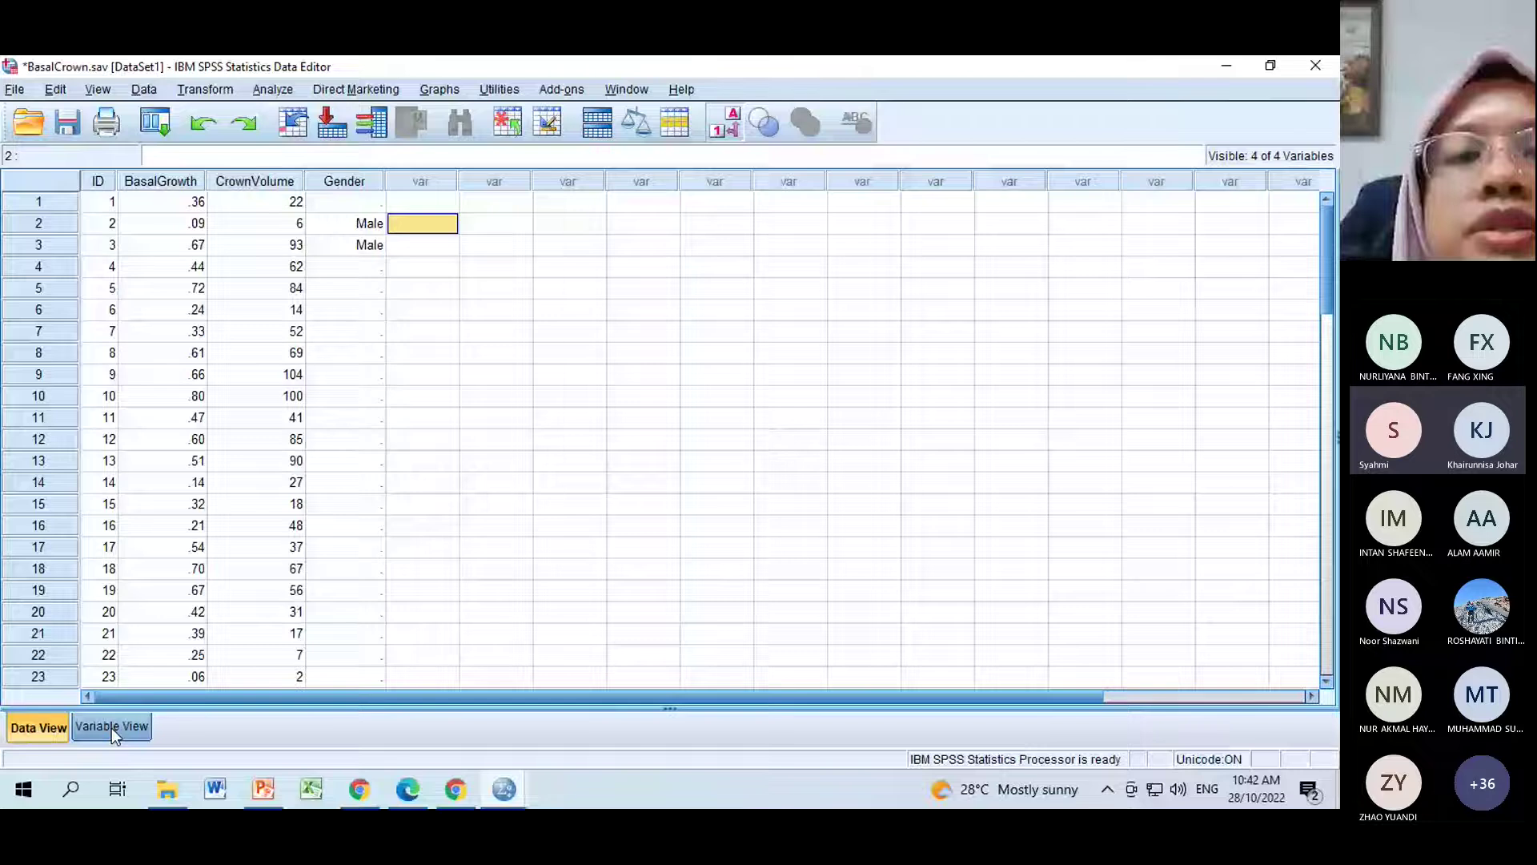
pyautogui.click(112, 728)
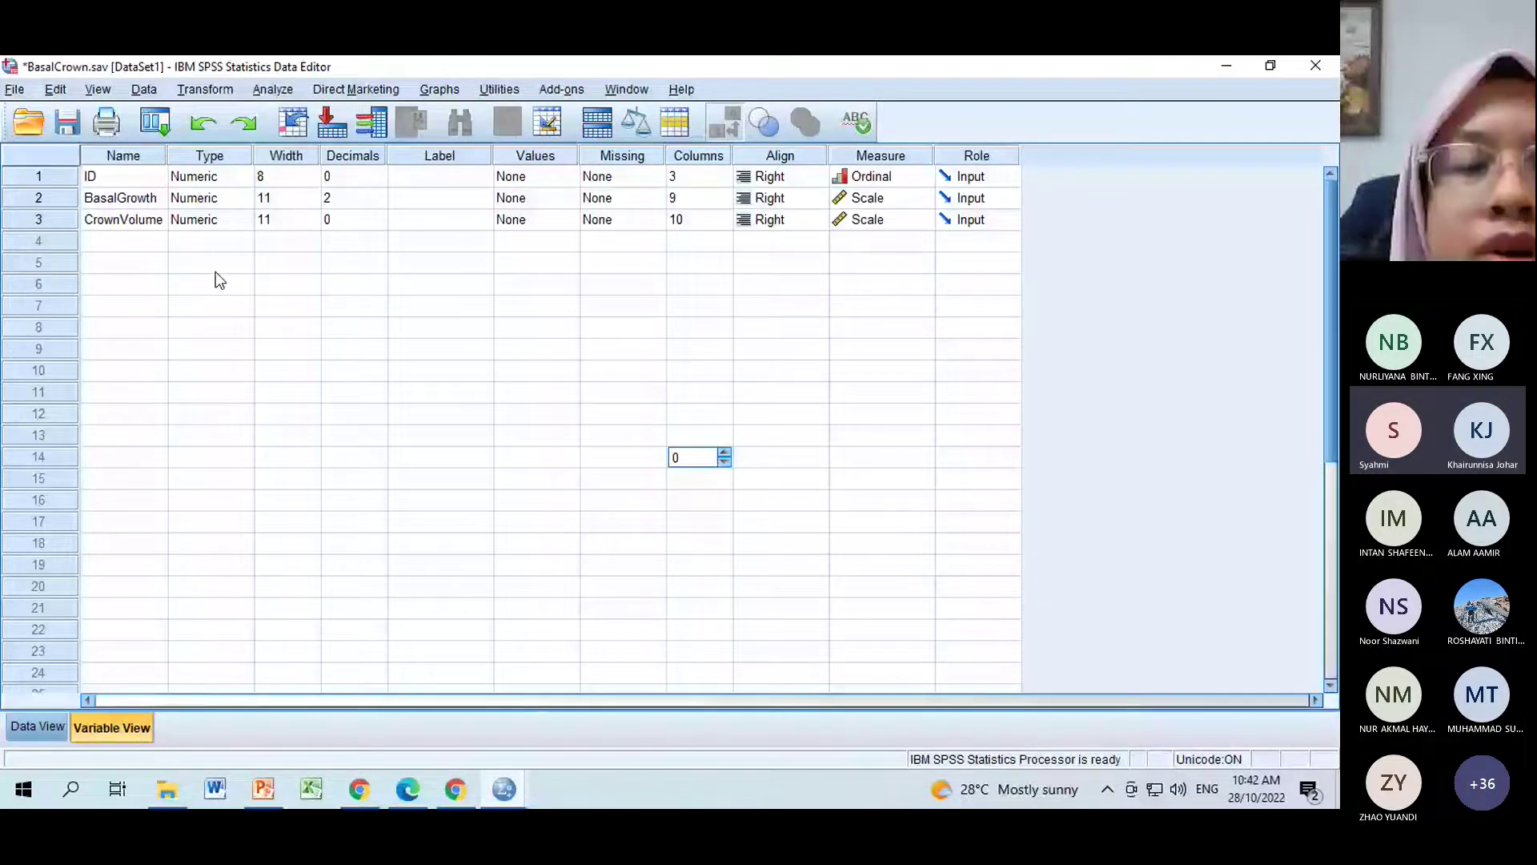
pyautogui.click(440, 478)
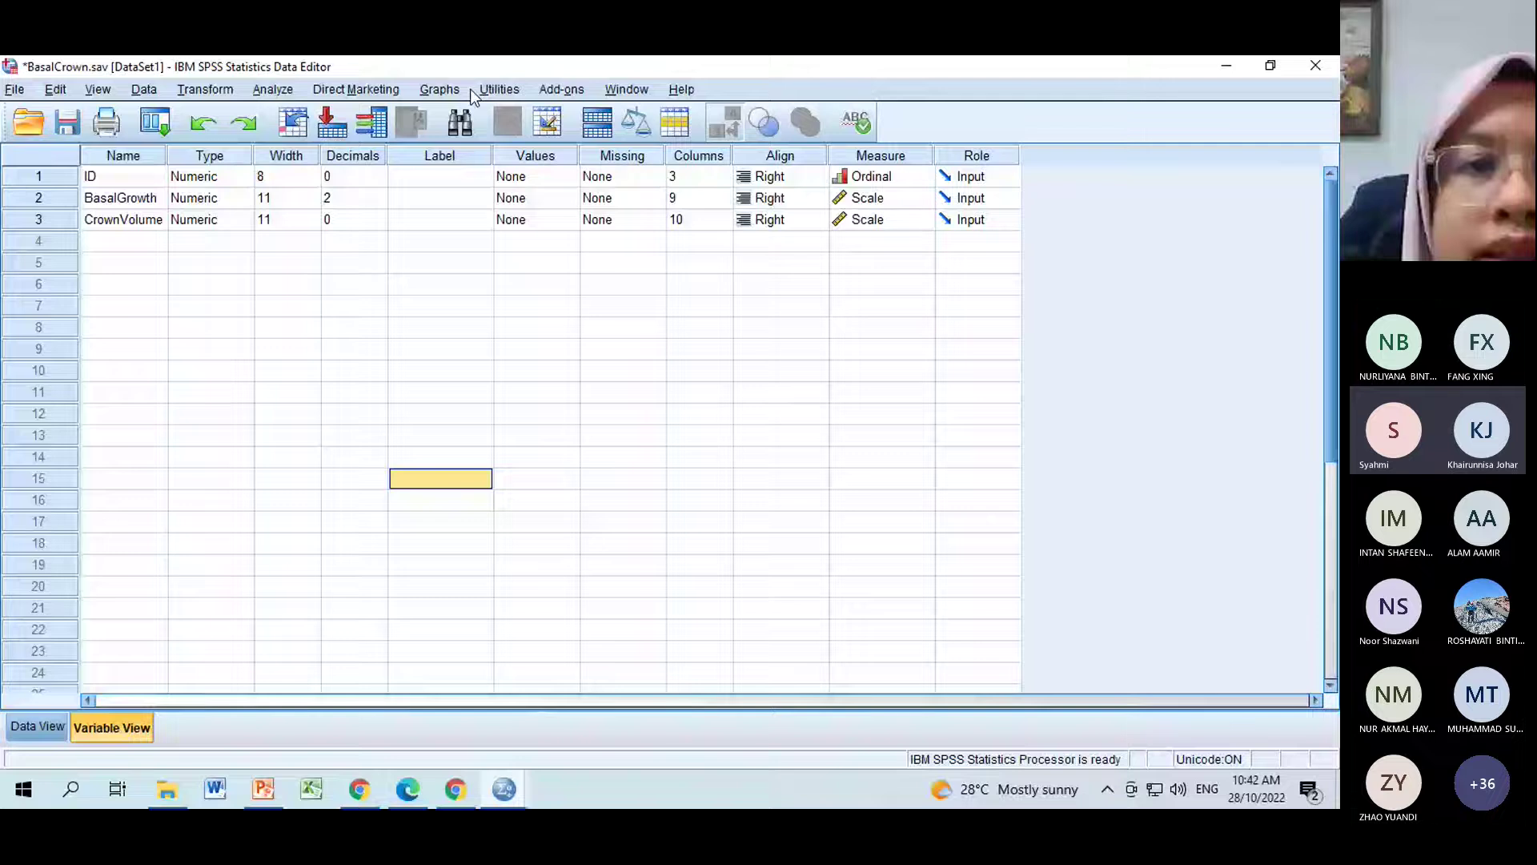
# Launch Graphs > Chart Builder and dismiss its information notice.
pyautogui.click(496, 90)
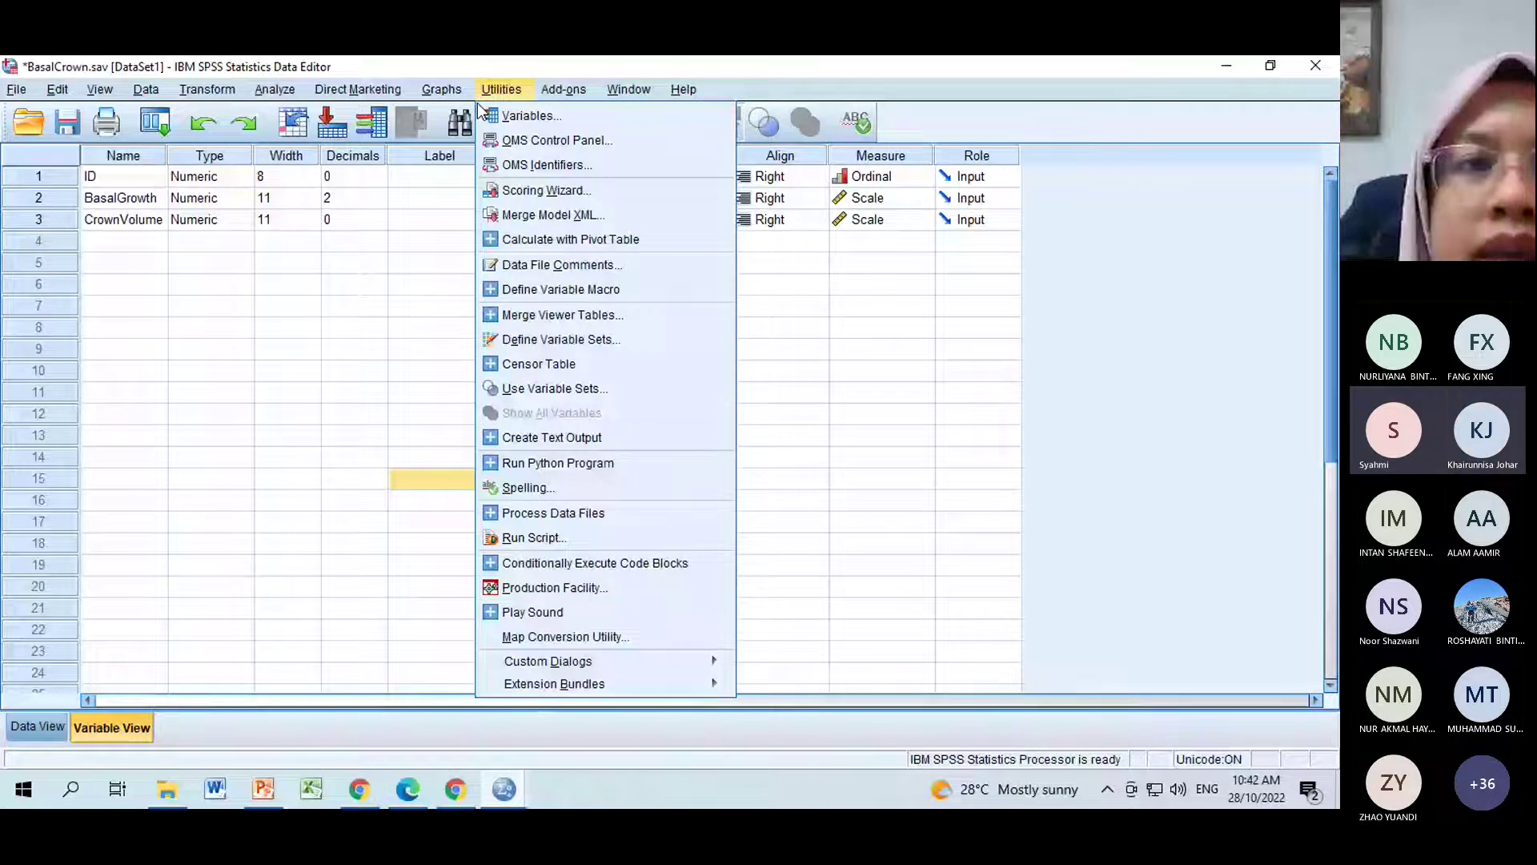
pyautogui.click(465, 115)
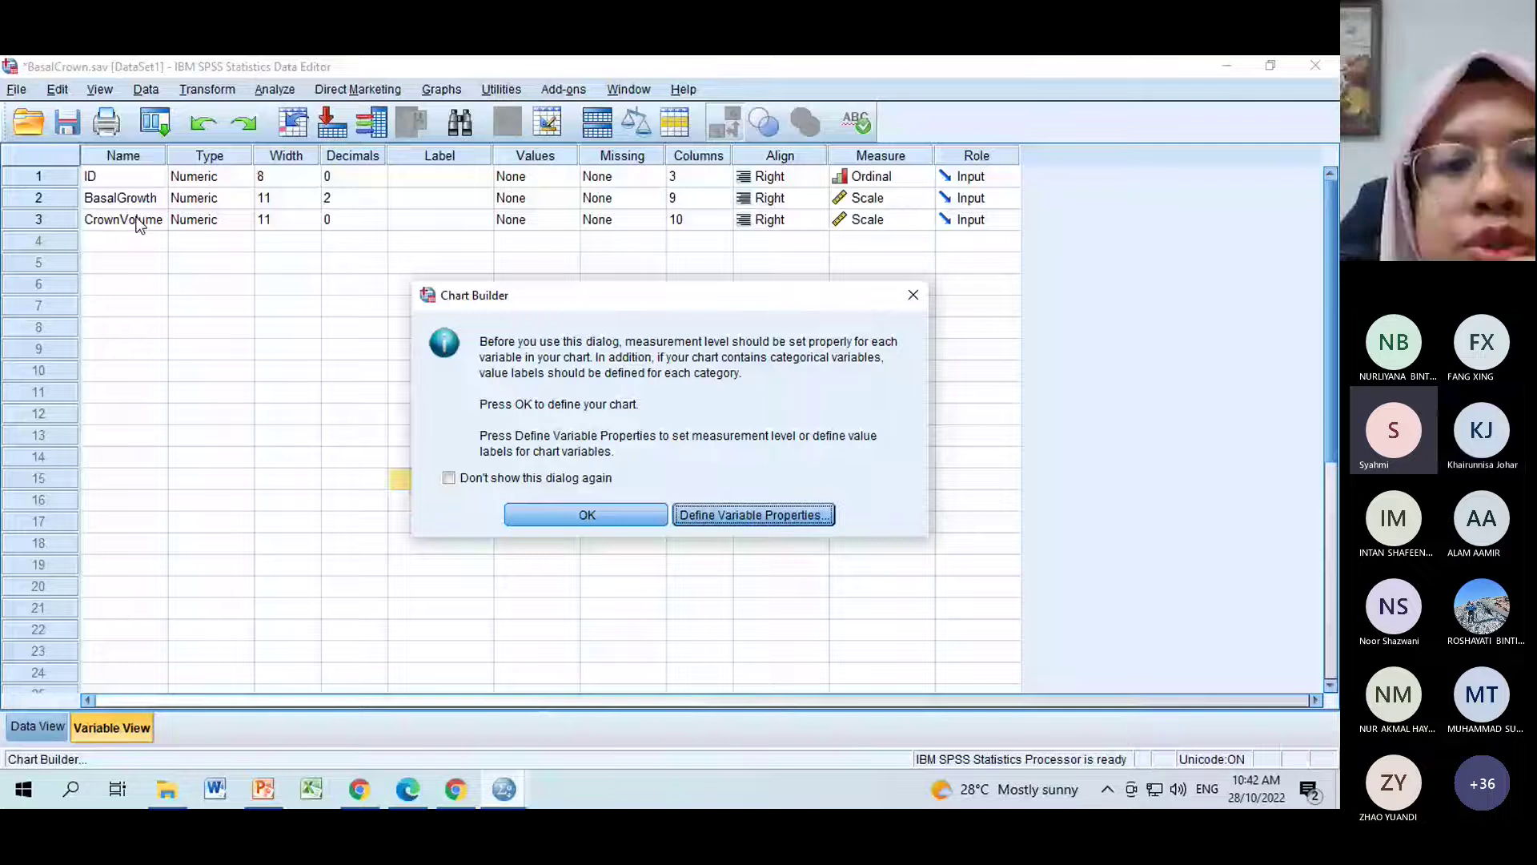
pyautogui.click(587, 514)
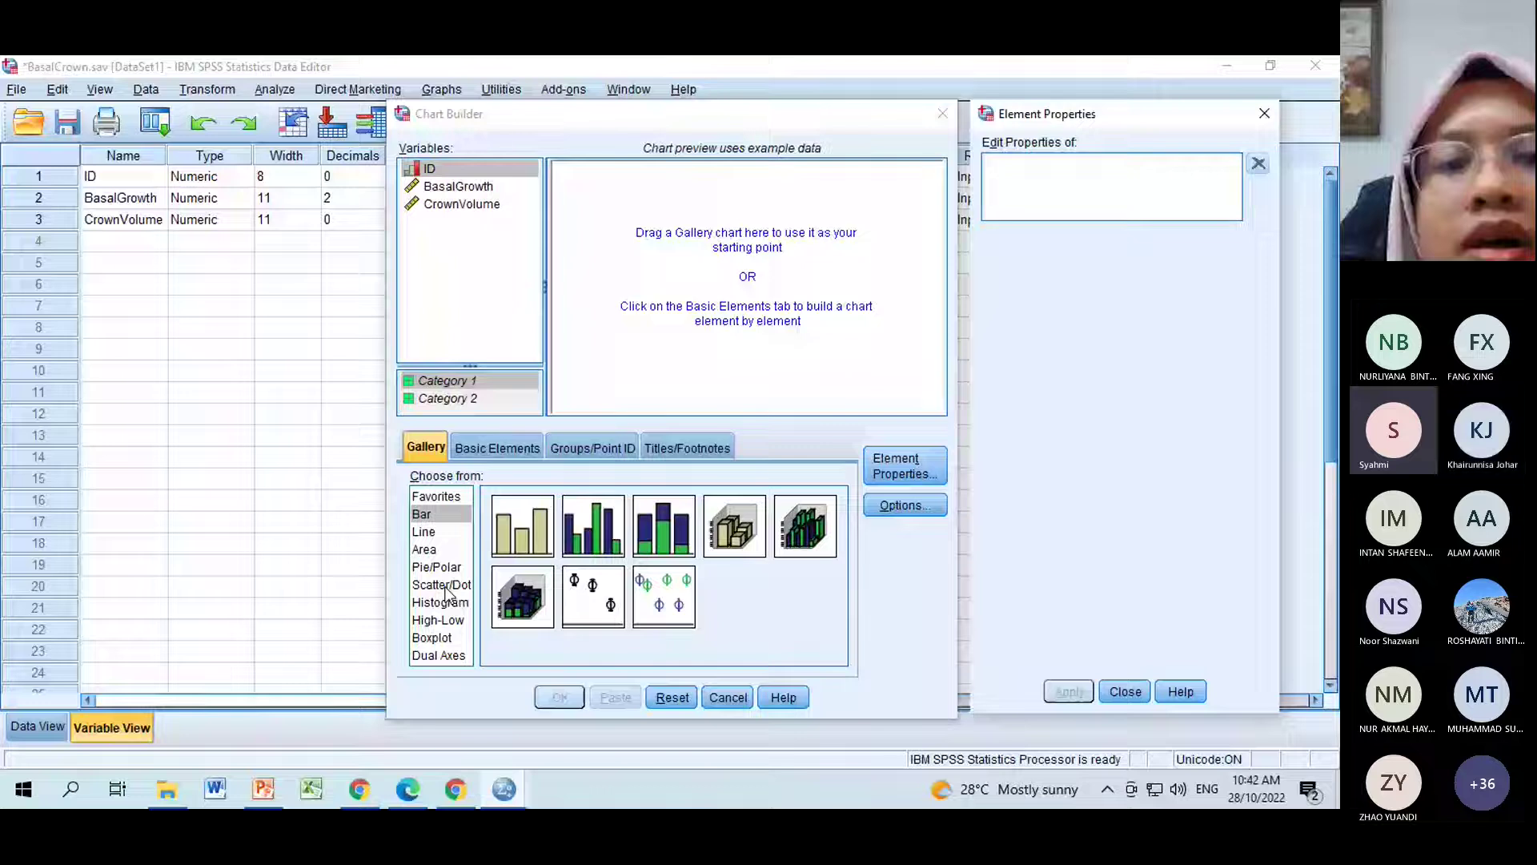
# Show the Scatter/Dot chart types, then switch to the PowerPoint lecture slides.
pyautogui.click(447, 585)
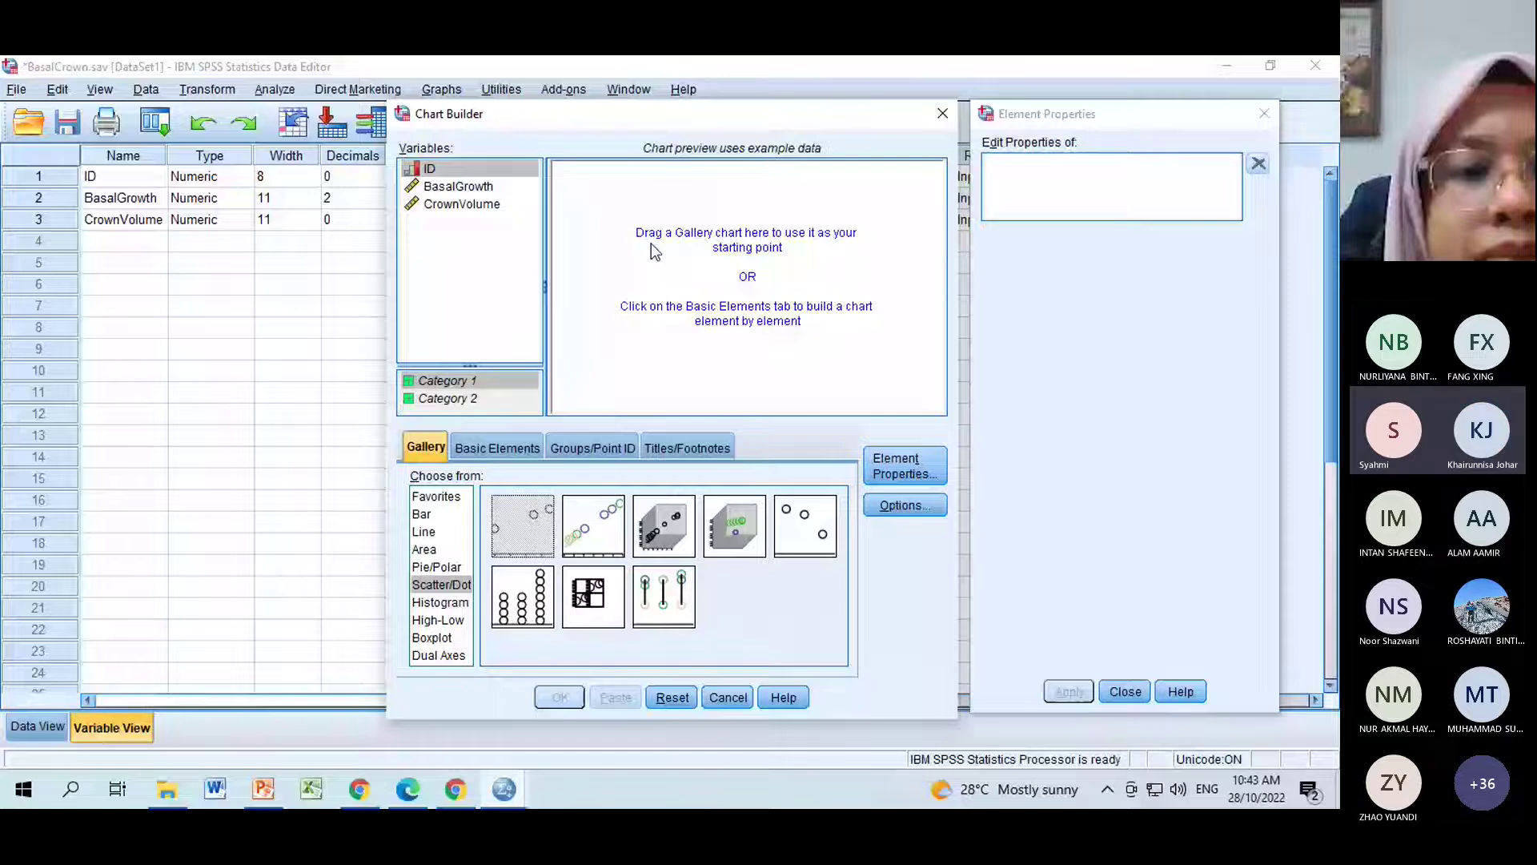
pyautogui.click(263, 790)
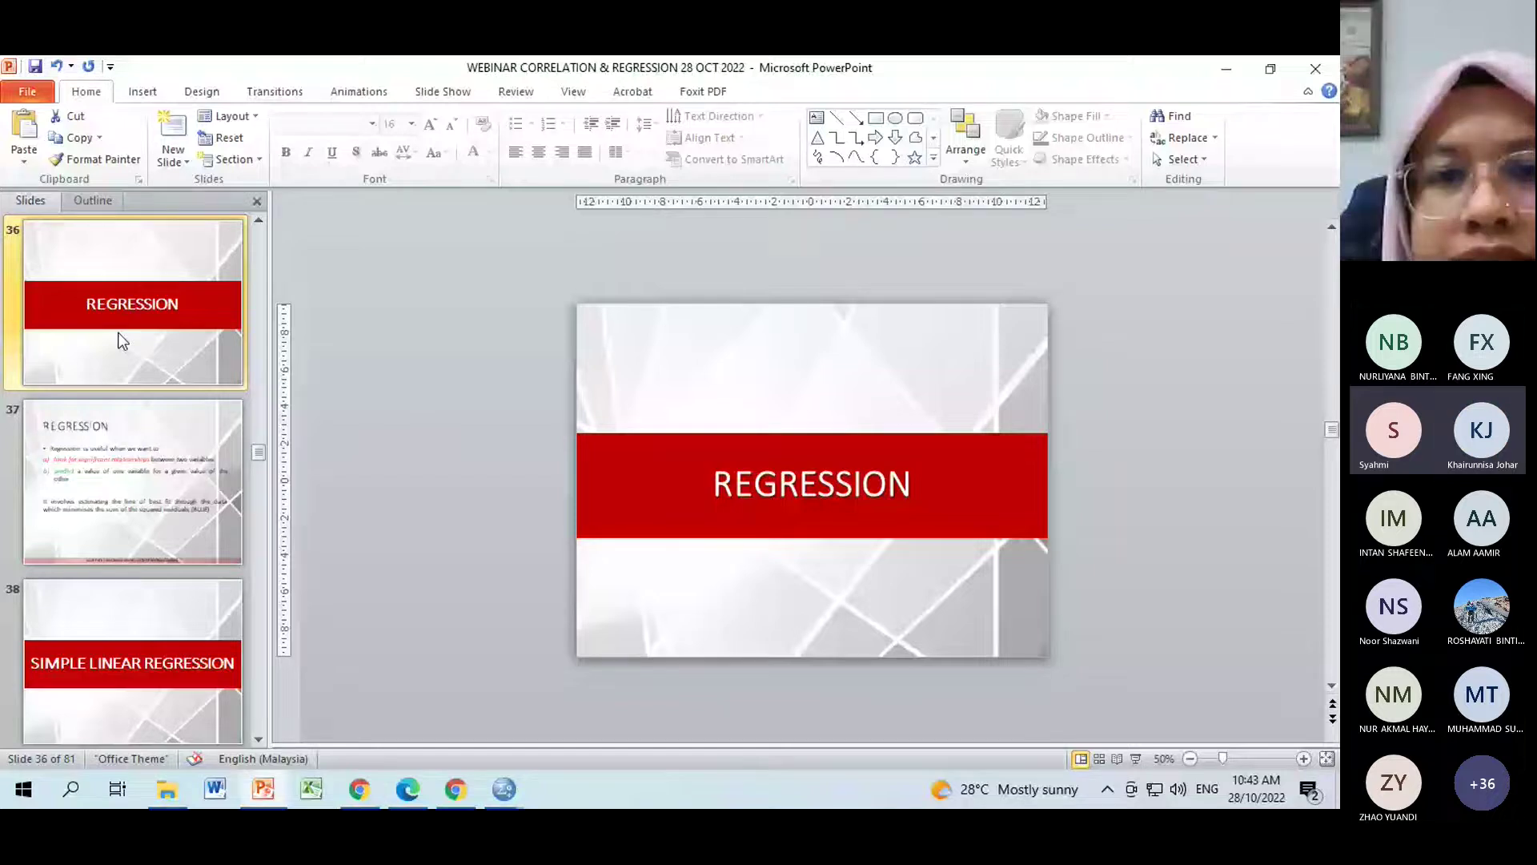
# Revisit slide 25's cigar-shaped scatter plot, then return to SPSS Chart Builder.
pyautogui.scroll(5, 123, 342)
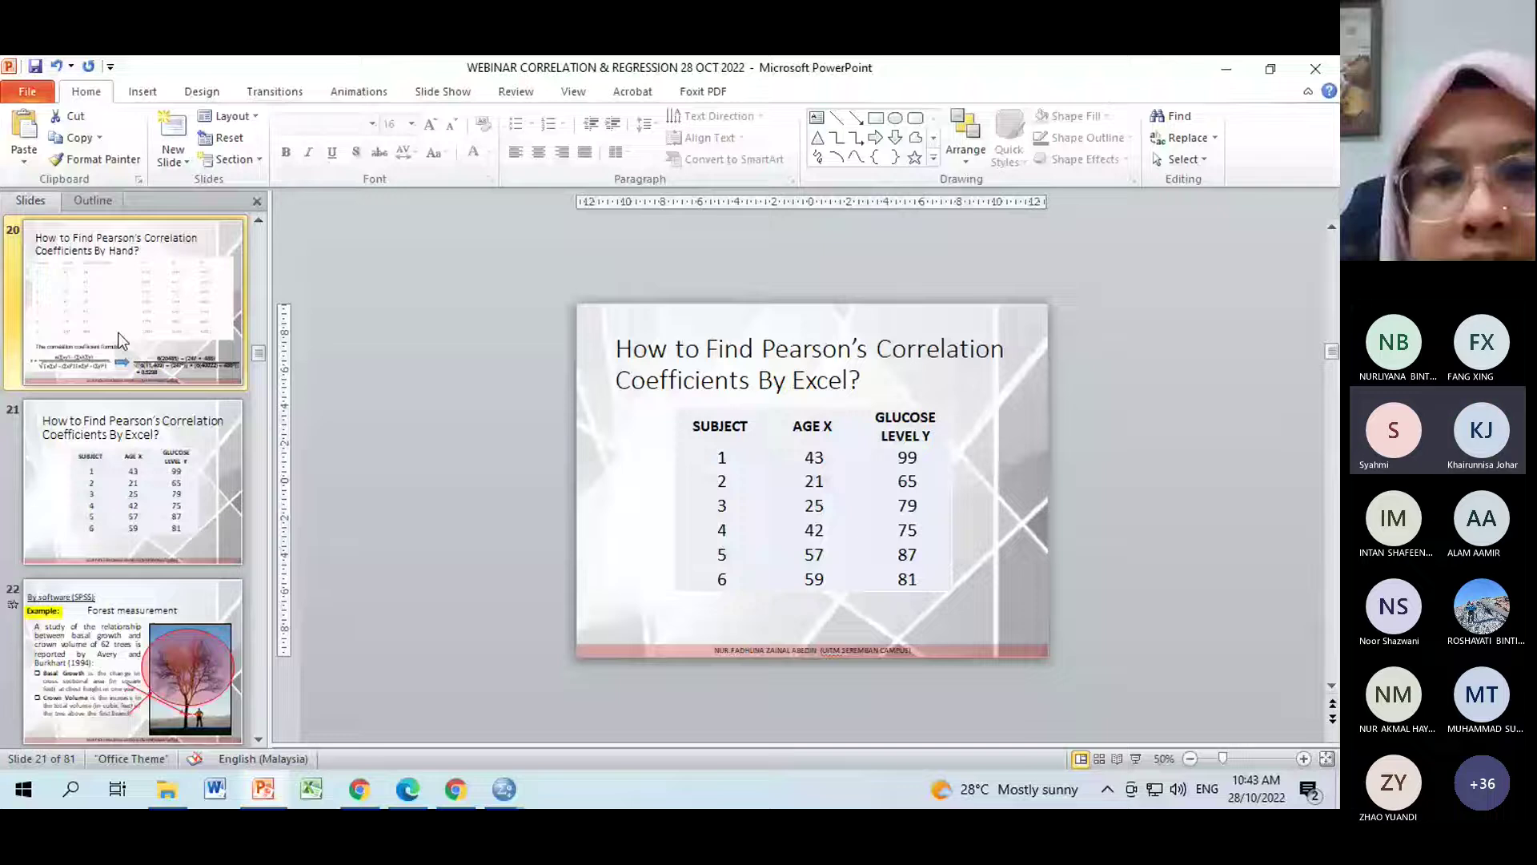
pyautogui.scroll(-3, 120, 340)
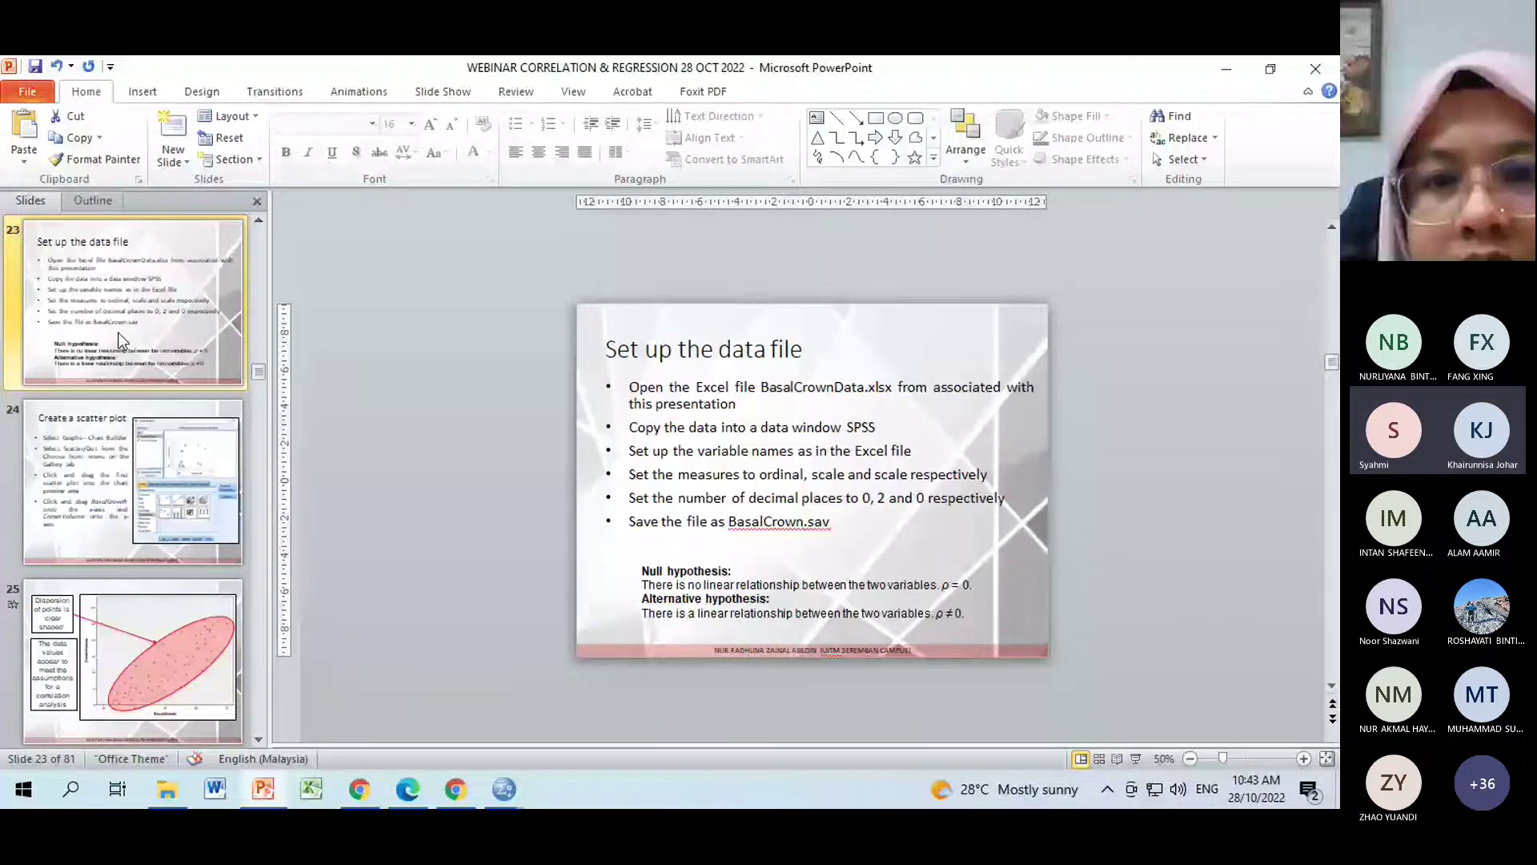
pyautogui.press('Down')
pyautogui.press('Down')
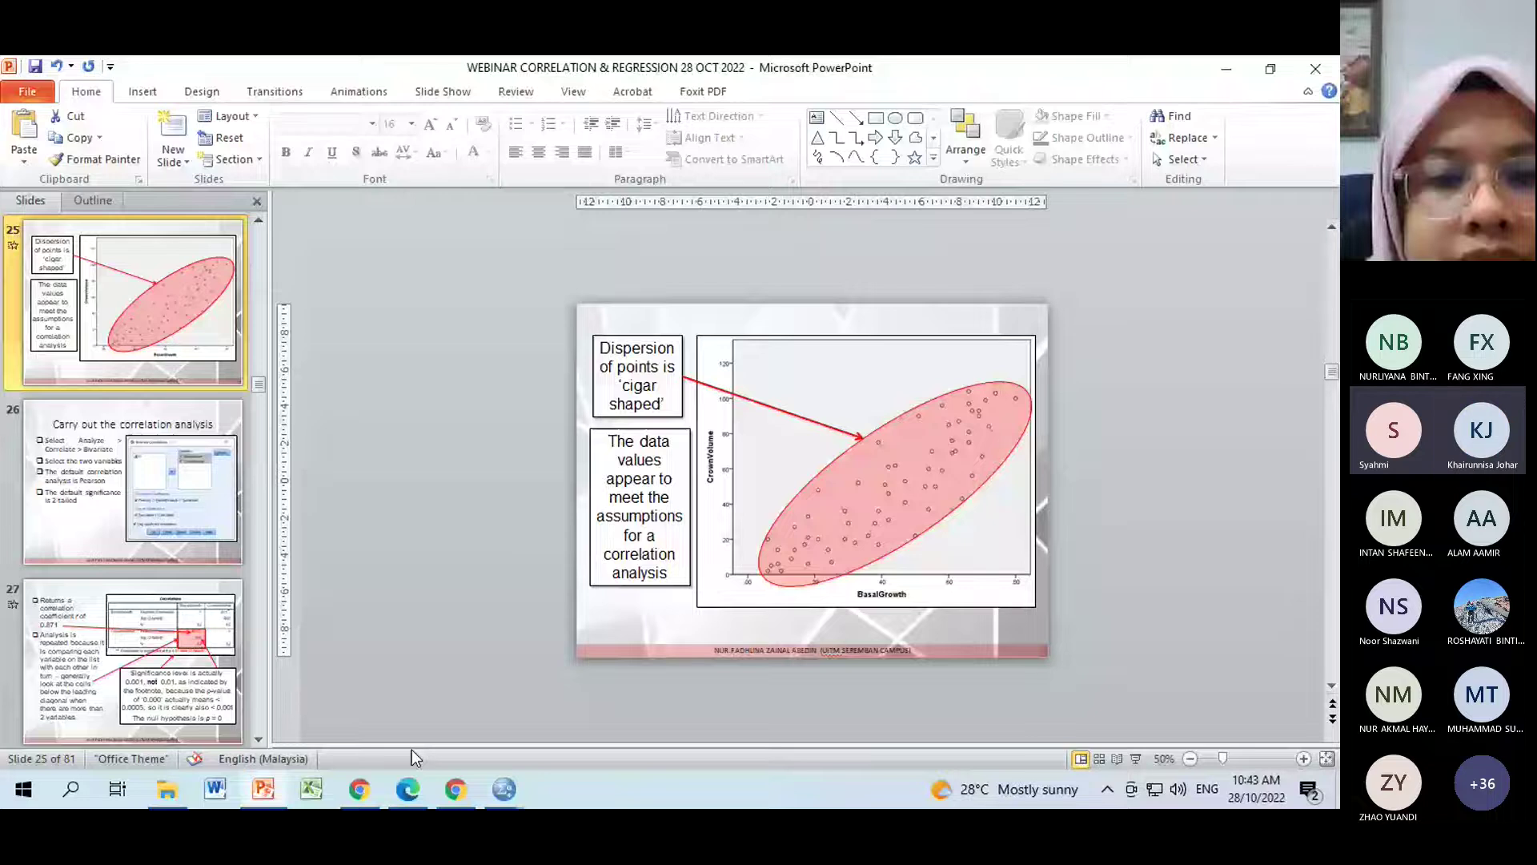
pyautogui.click(504, 790)
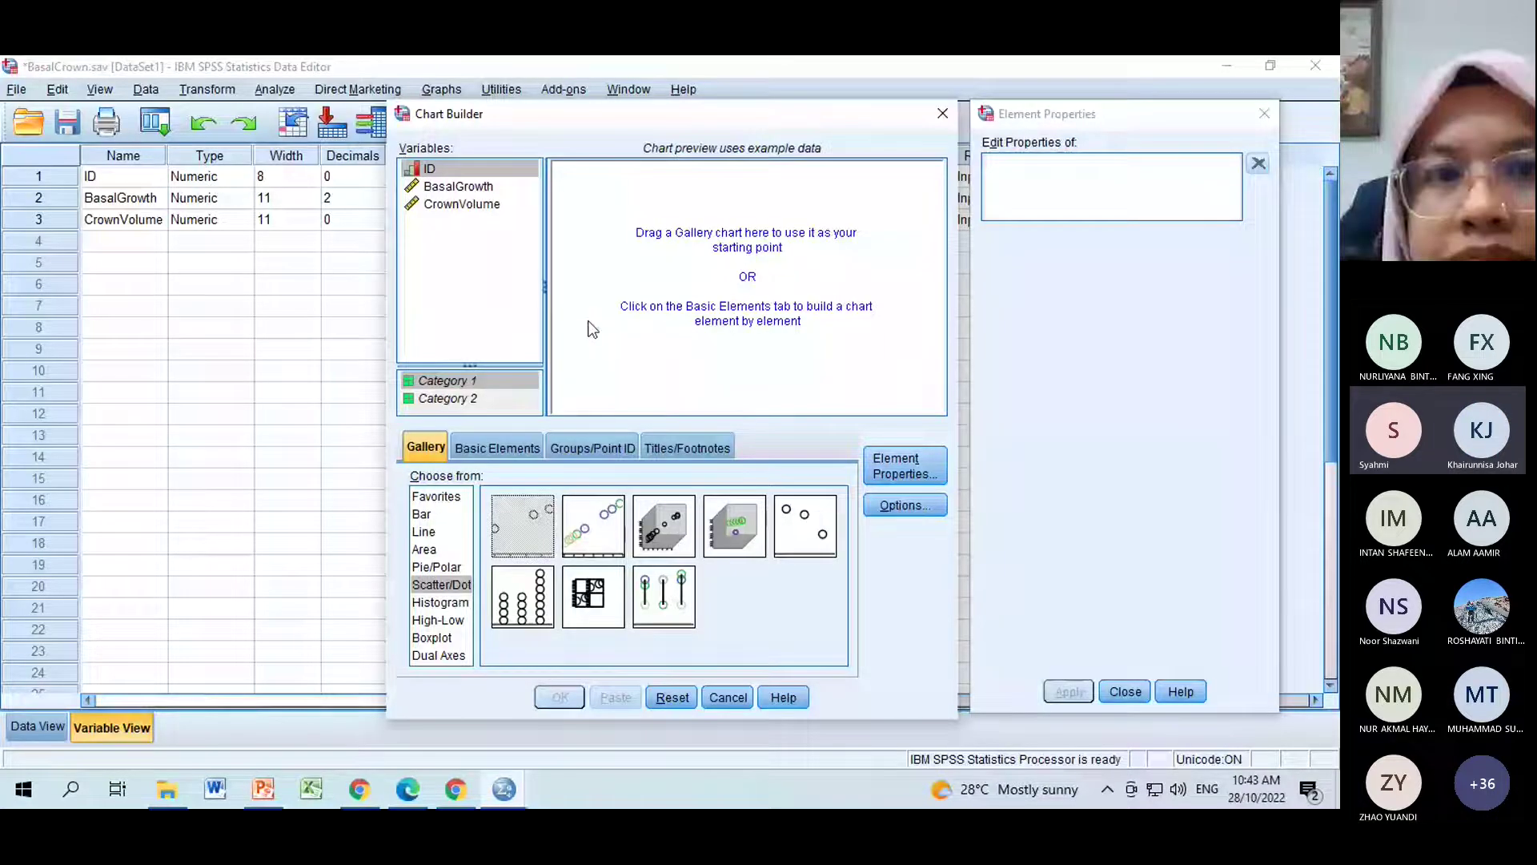
# Place a Simple Scatter chart onto the Chart Builder canvas.
pyautogui.click(479, 186)
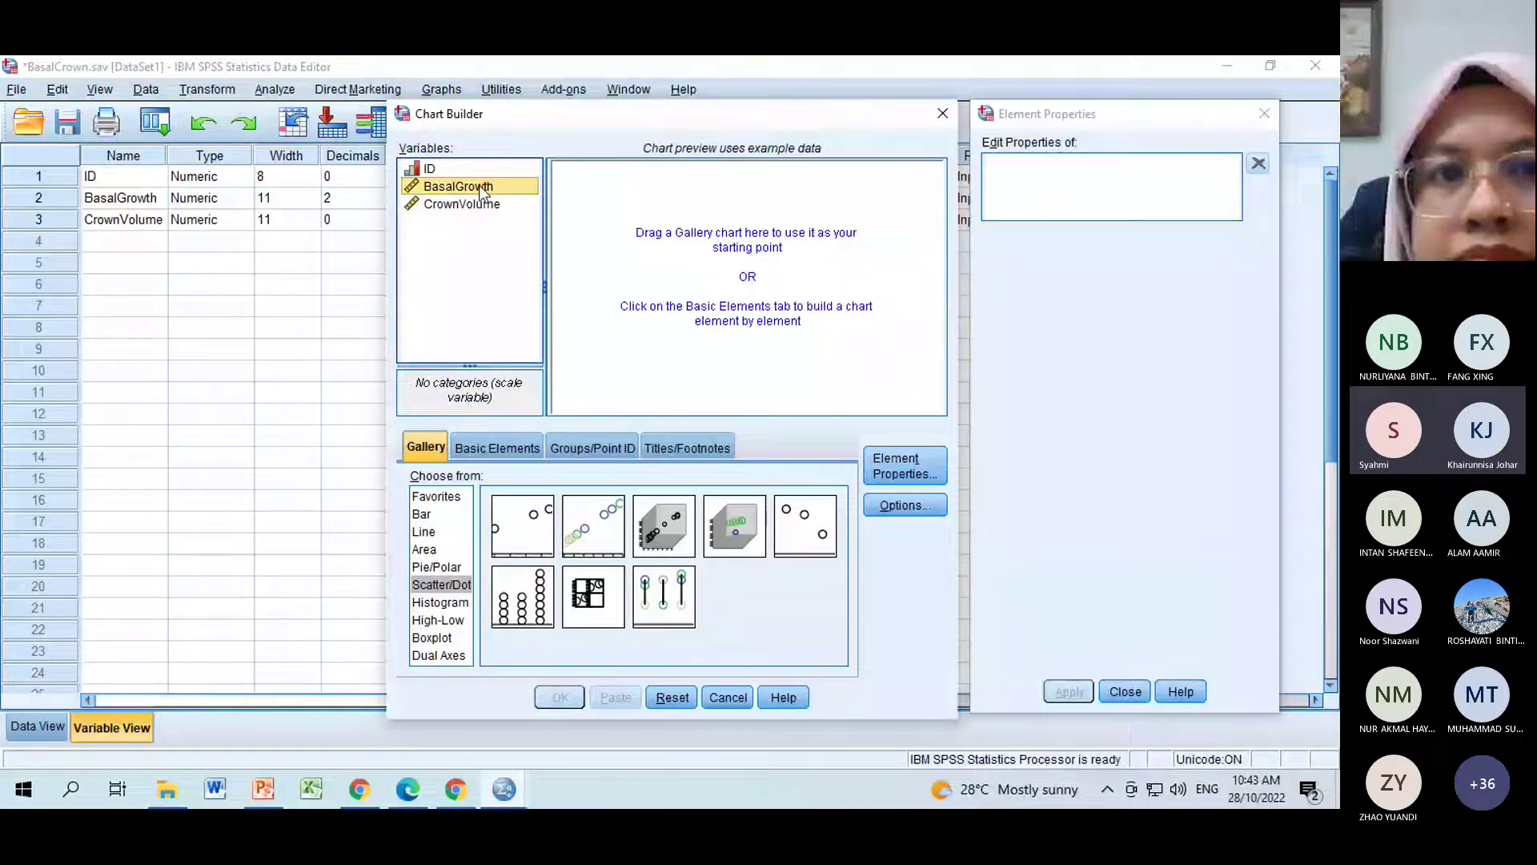
pyautogui.moveTo(479, 186); pyautogui.dragTo(699, 276)
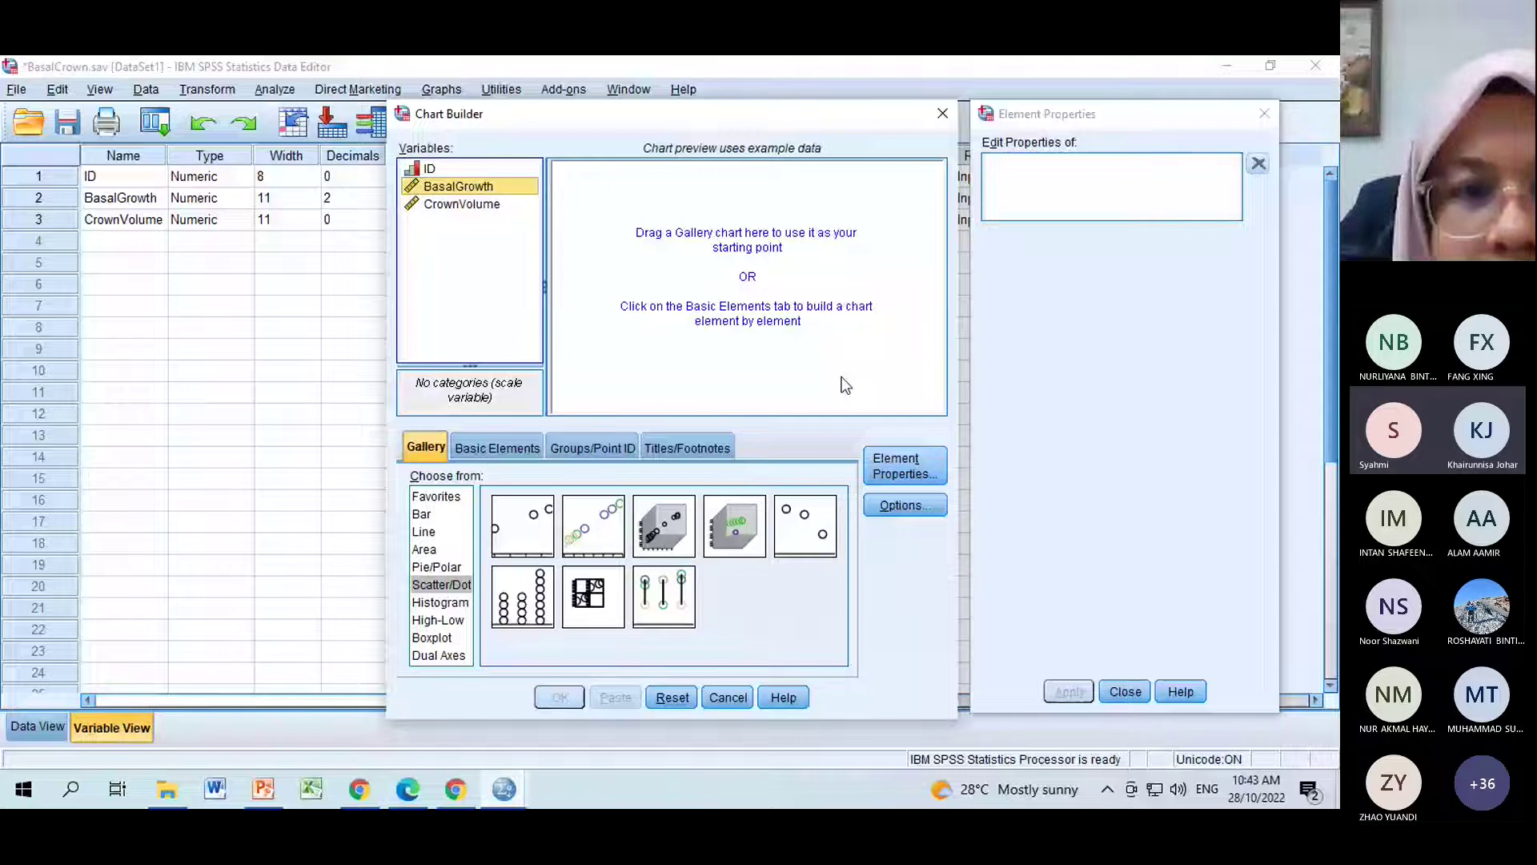
pyautogui.click(528, 542)
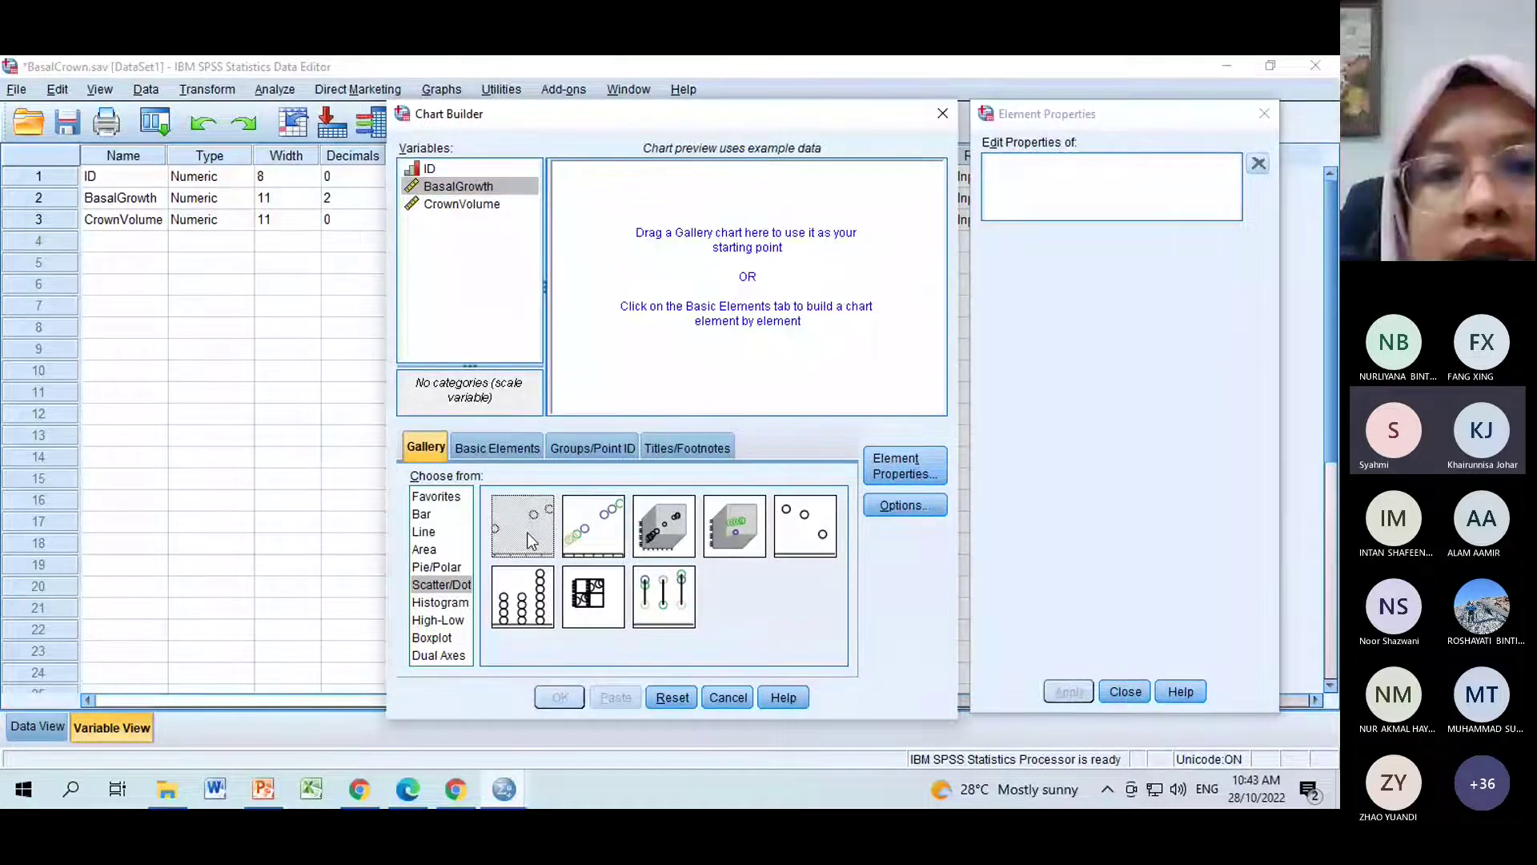
pyautogui.moveTo(528, 541); pyautogui.dragTo(738, 288)
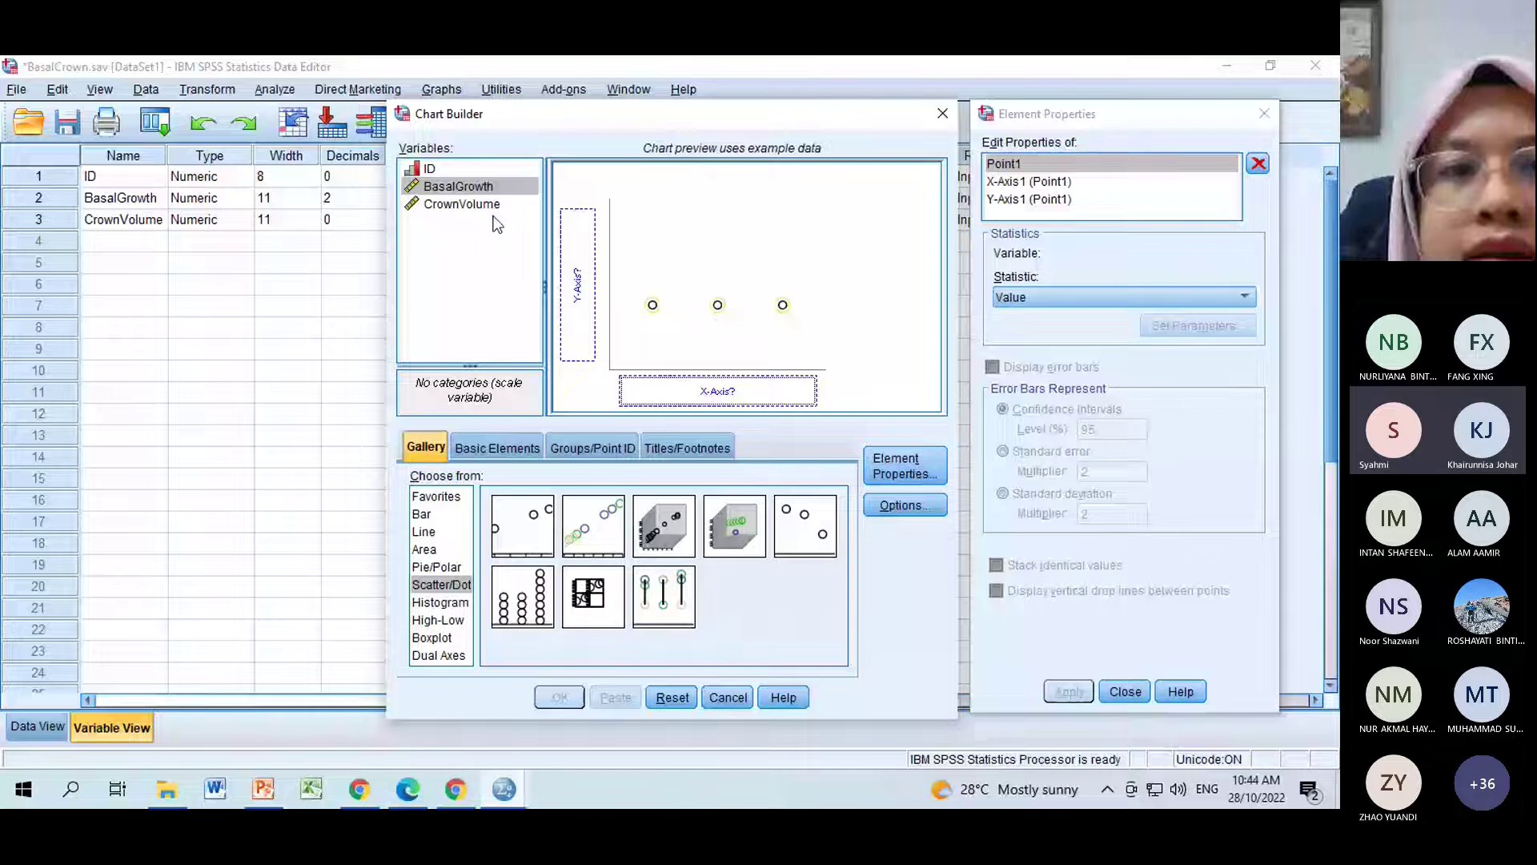
# Put BasalGrowth on the y-axis and CrownVolume on the x-axis, then run it.
pyautogui.moveTo(458, 186); pyautogui.dragTo(587, 287)
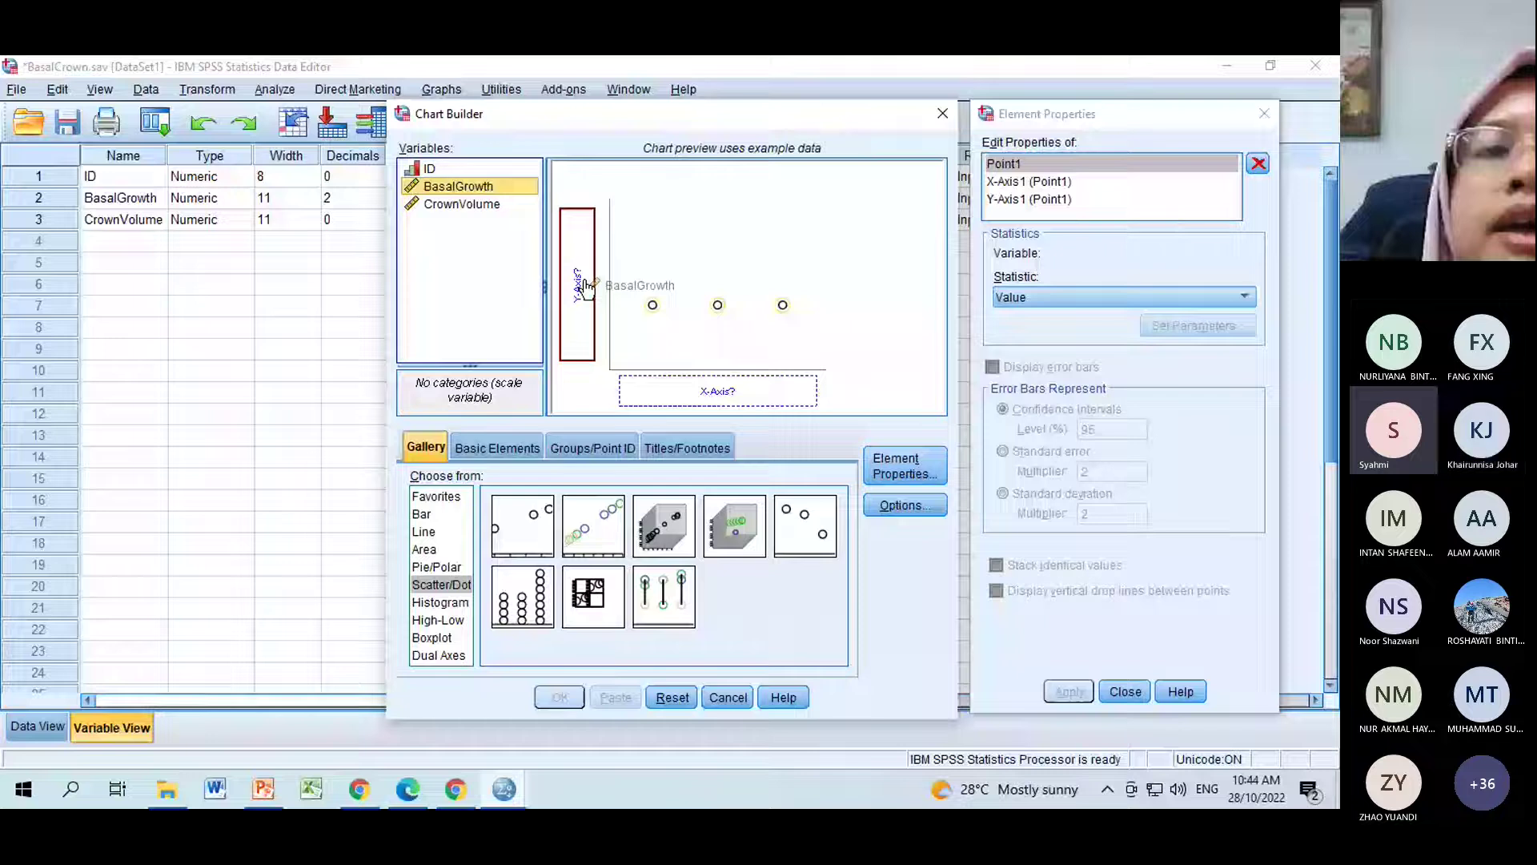
pyautogui.moveTo(587, 287); pyautogui.dragTo(587, 286)
pyautogui.moveTo(462, 203); pyautogui.dragTo(723, 392)
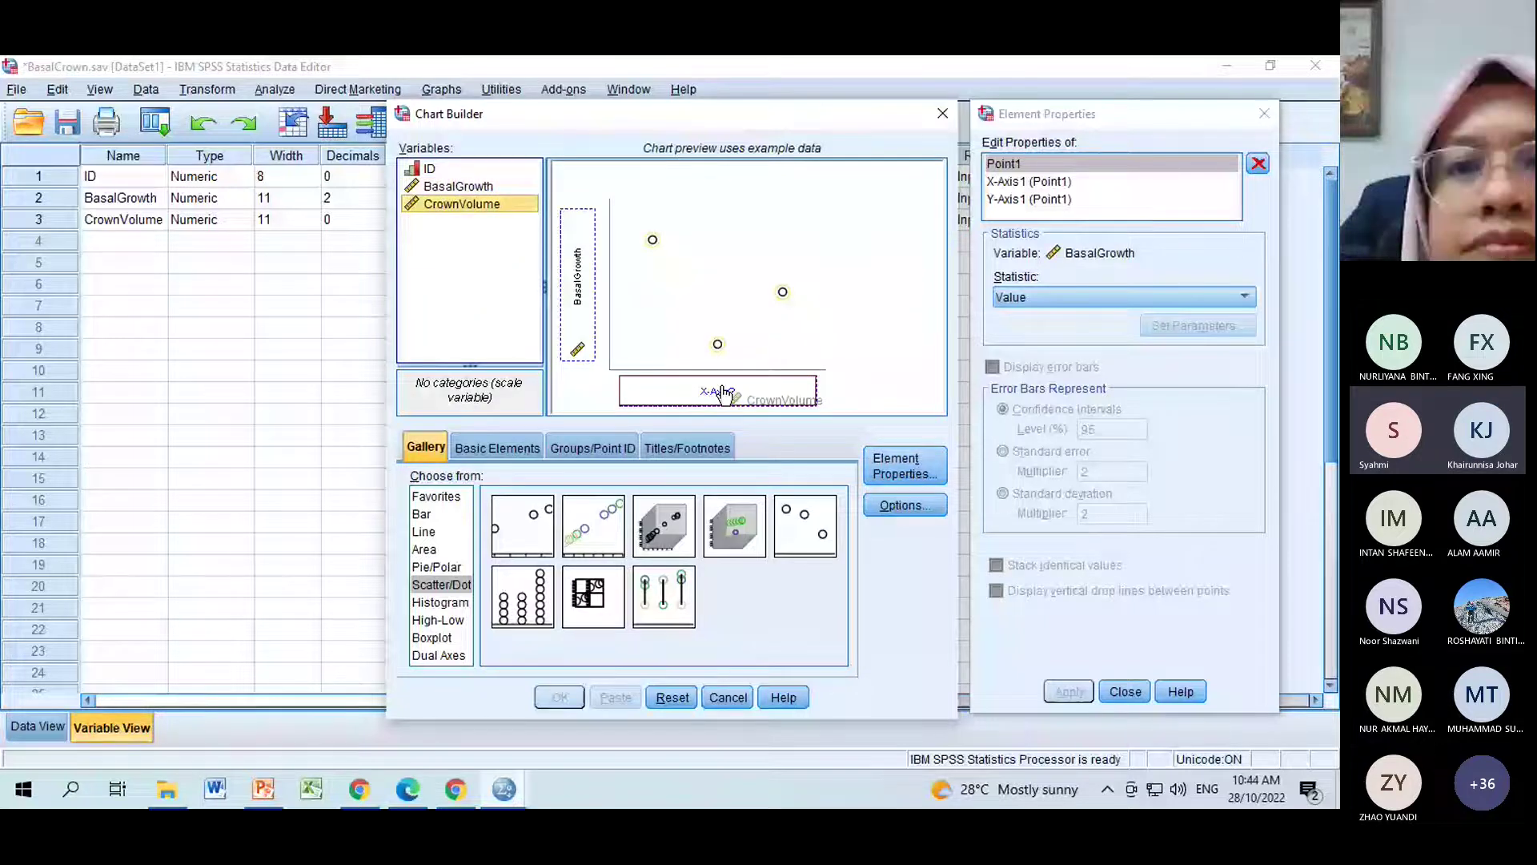
pyautogui.moveTo(723, 392); pyautogui.dragTo(723, 392)
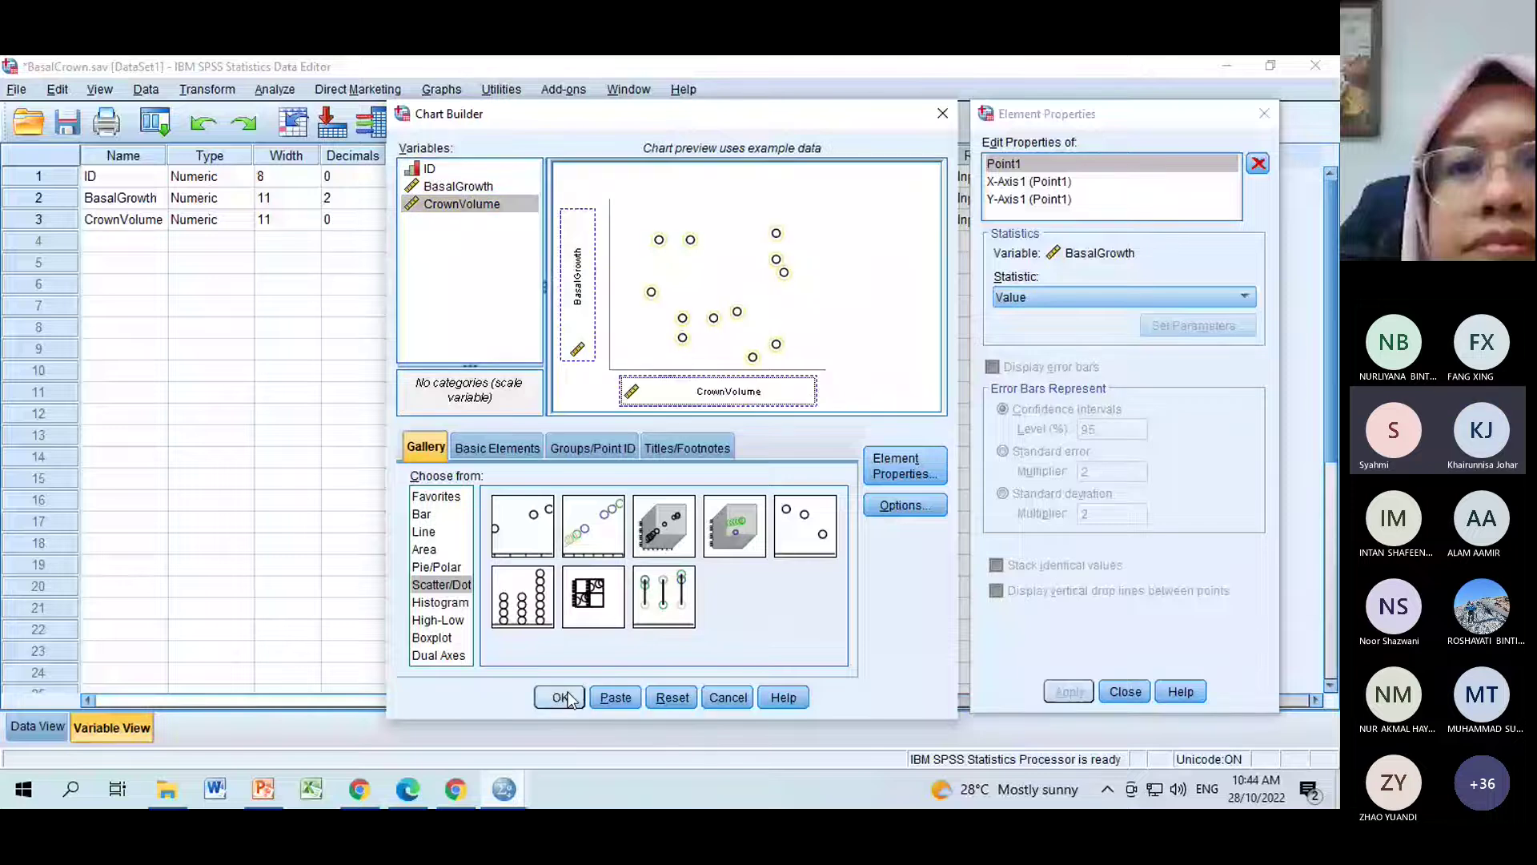
pyautogui.click(561, 697)
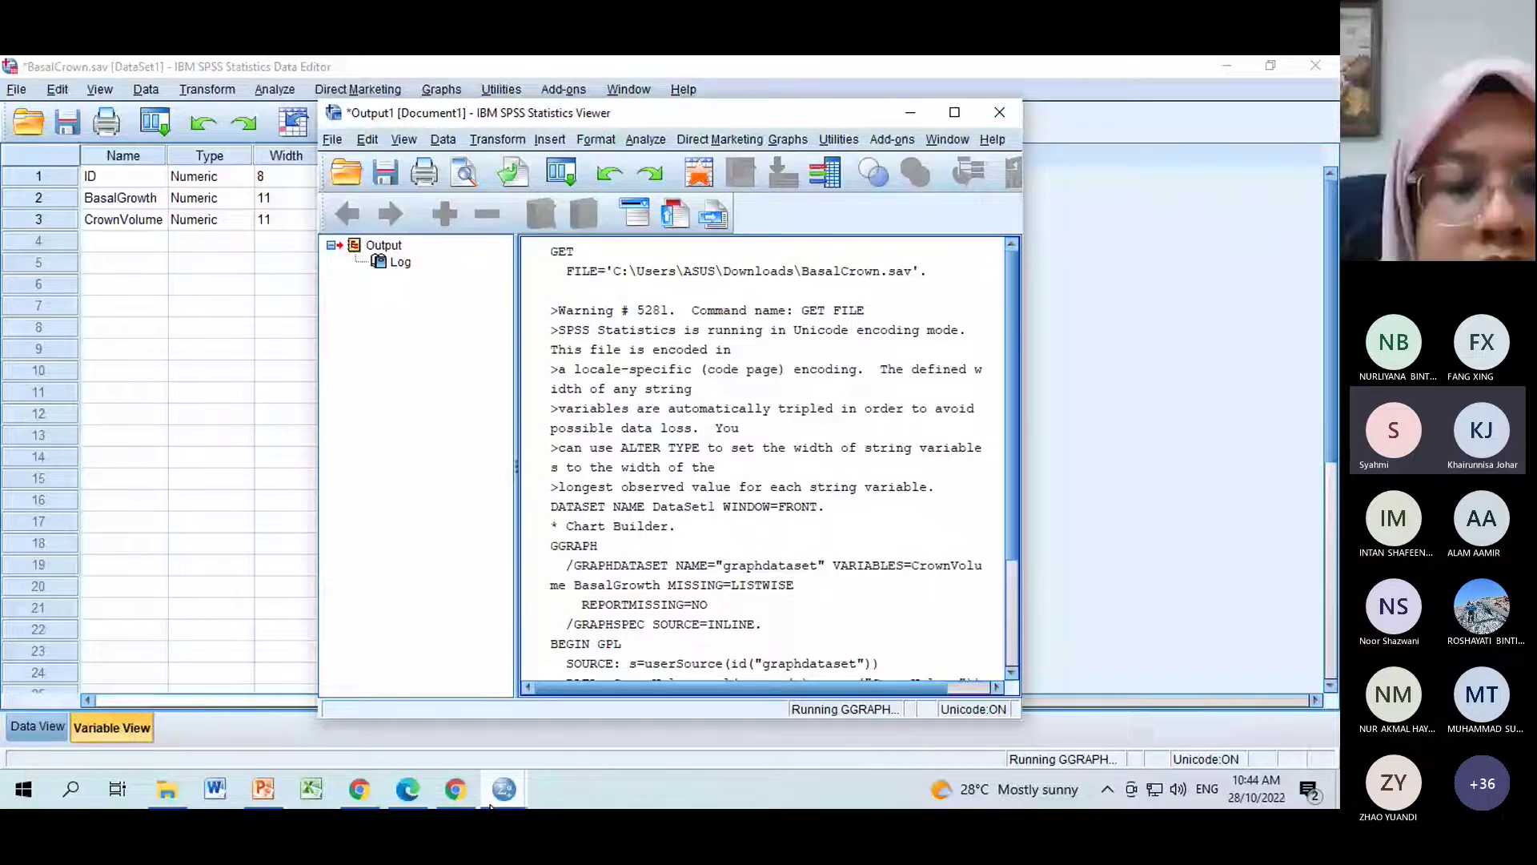
# Bring the Output Viewer forward, maximize it, and scroll to the full scatterplot.
pyautogui.moveTo(500, 795)
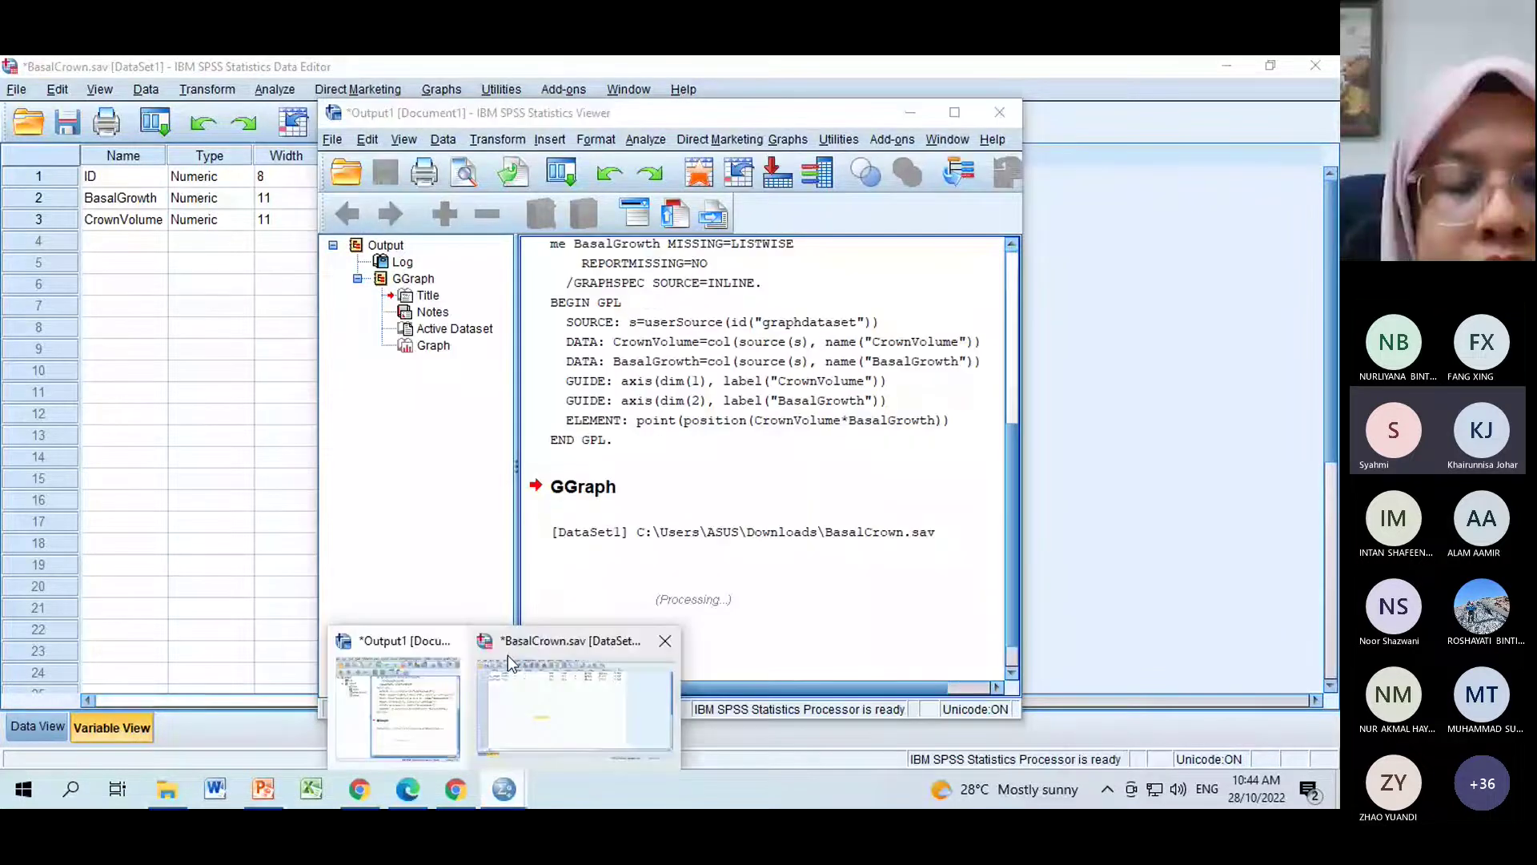
pyautogui.click(617, 711)
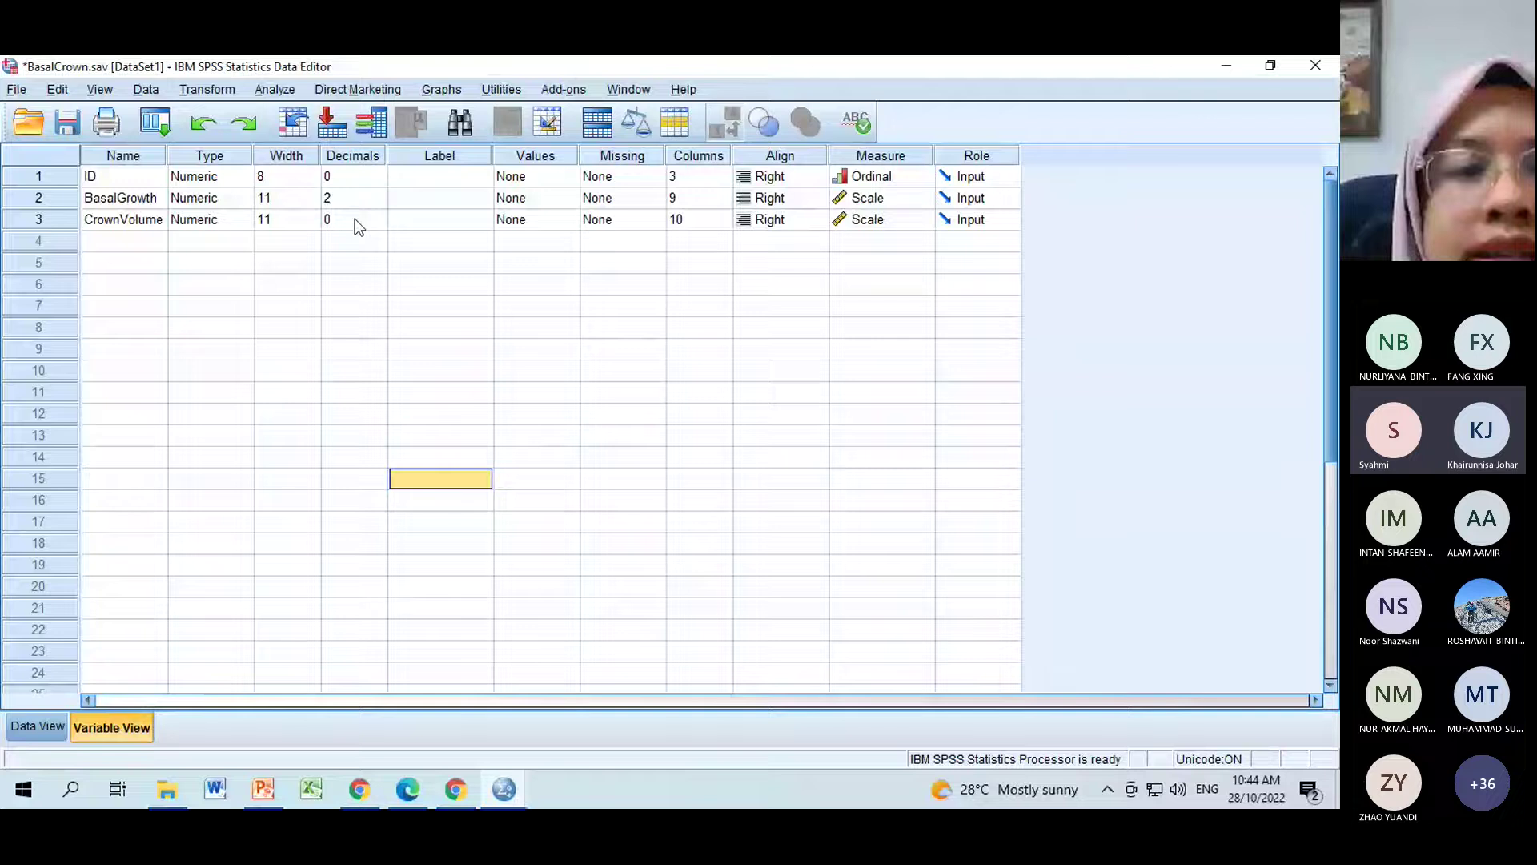
pyautogui.click(505, 793)
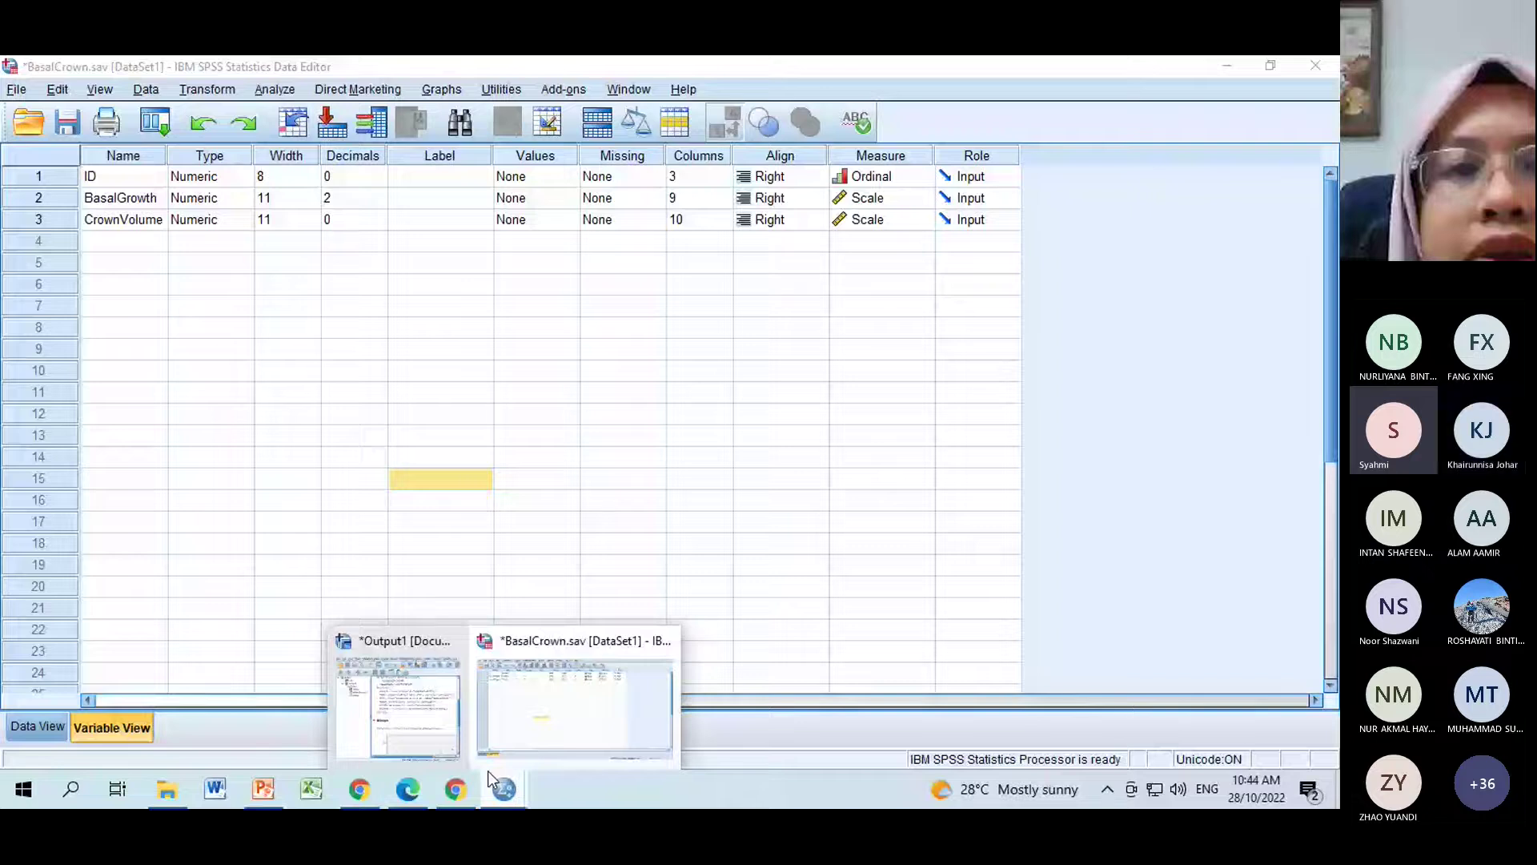
pyautogui.click(398, 696)
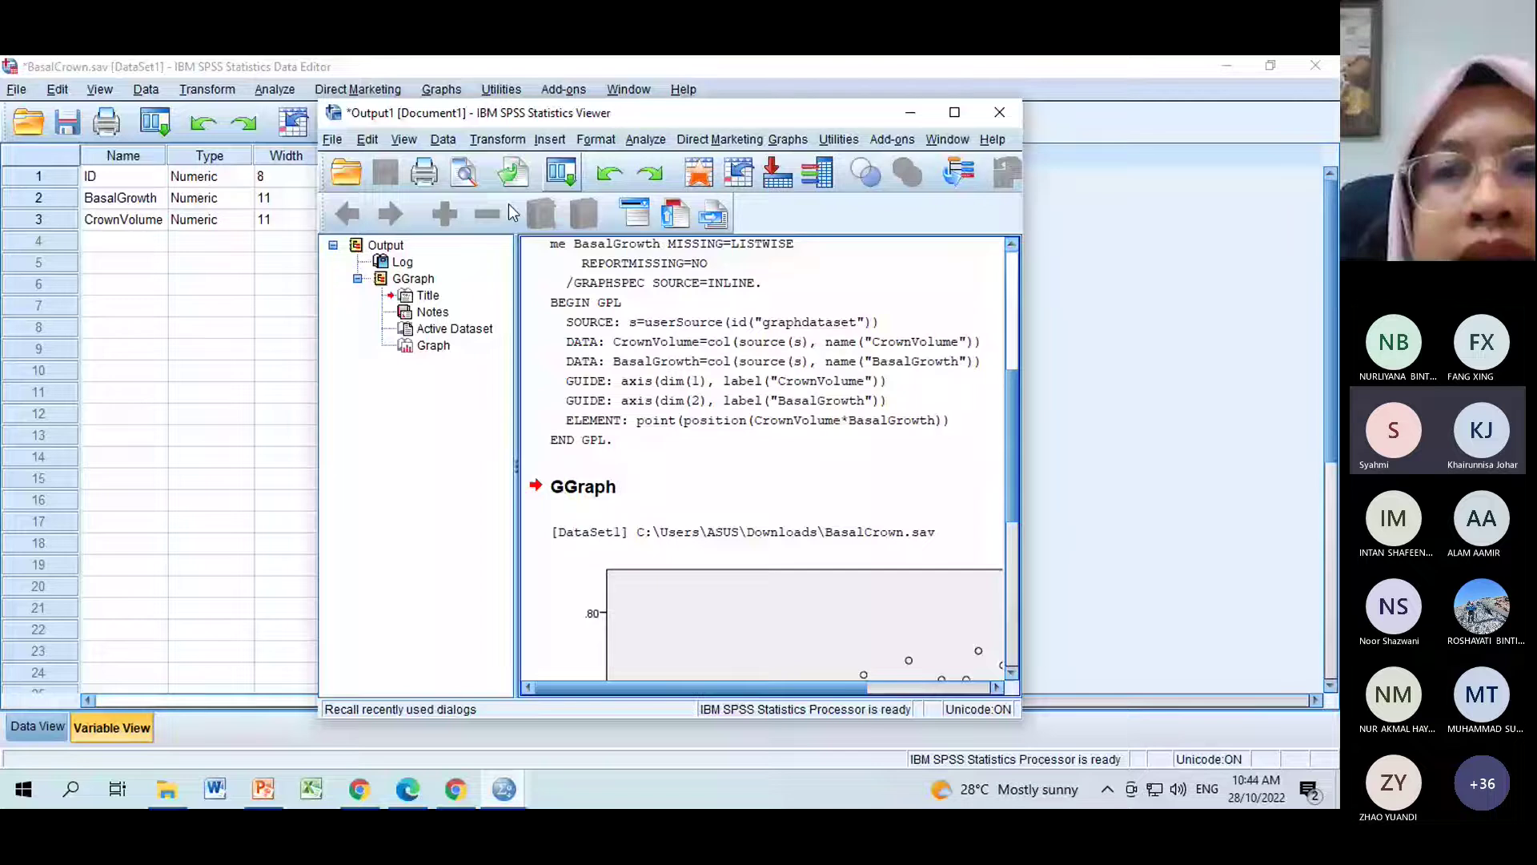
pyautogui.doubleClick(900, 116)
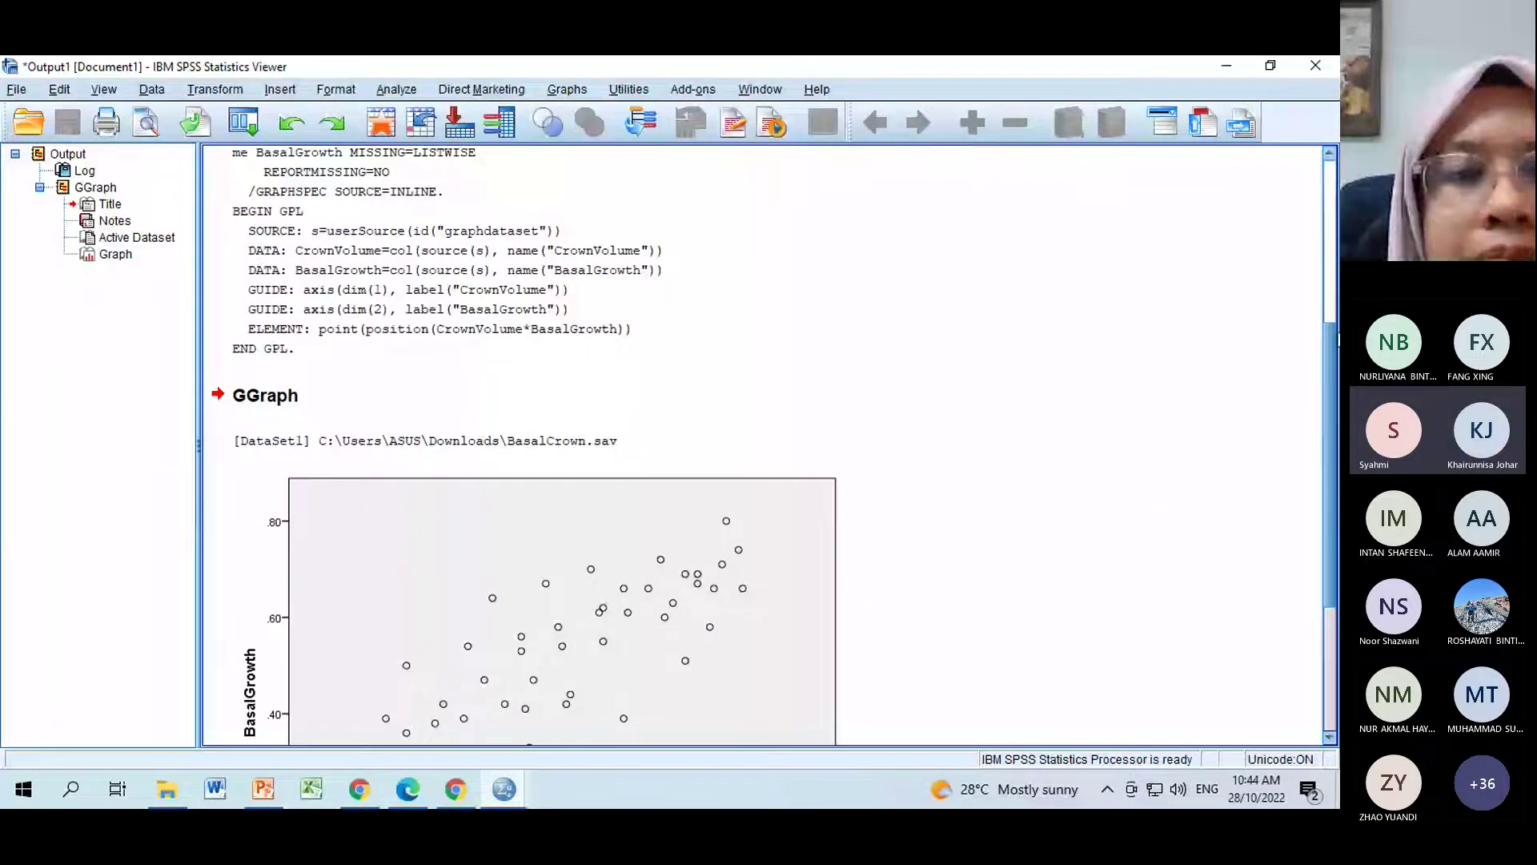
pyautogui.scroll(5, 318, 435)
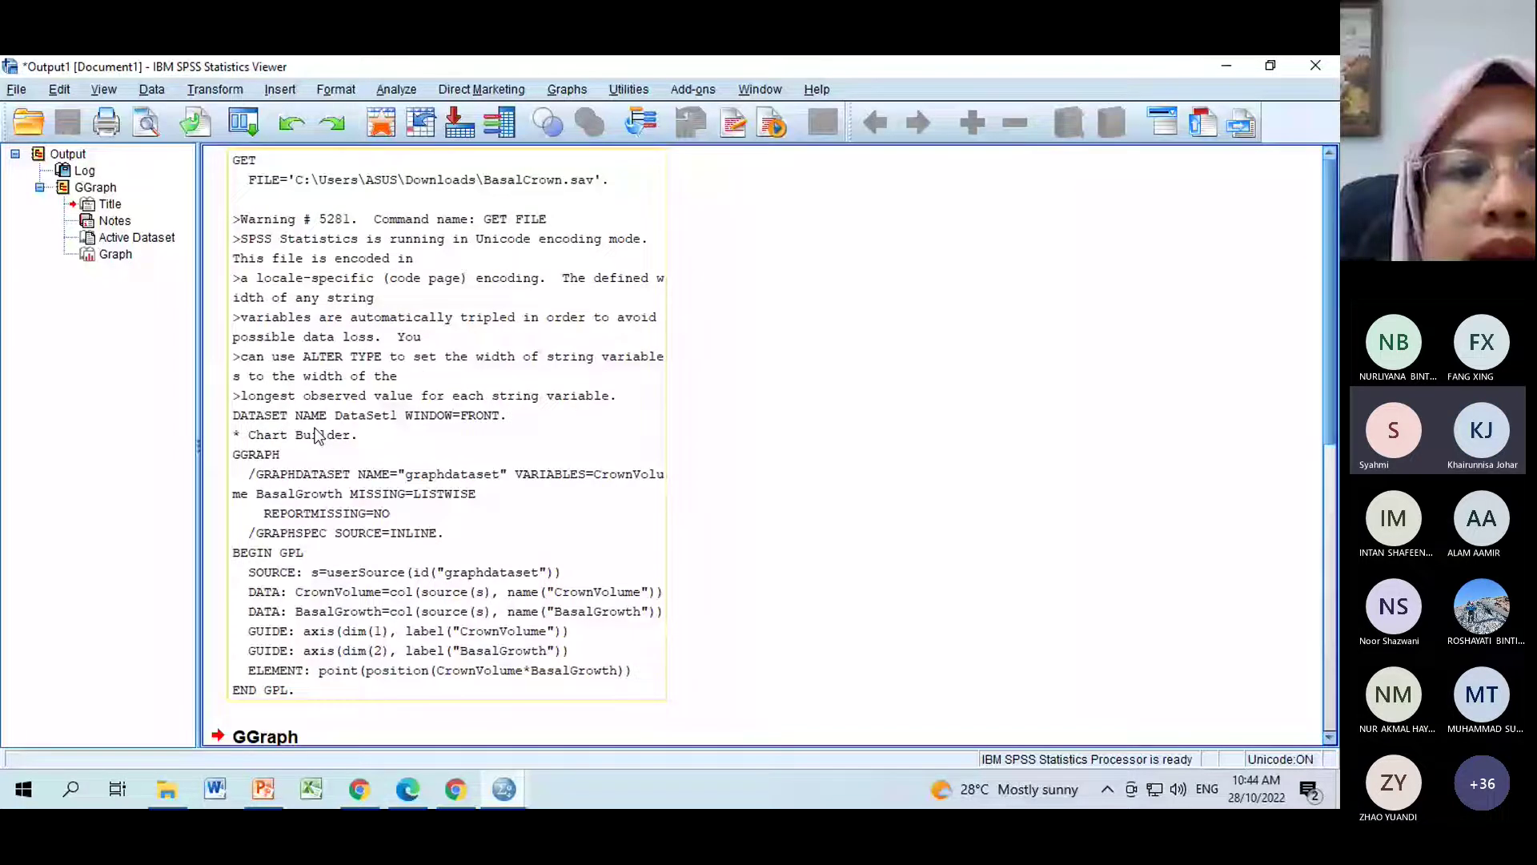
pyautogui.scroll(-5, 541, 355)
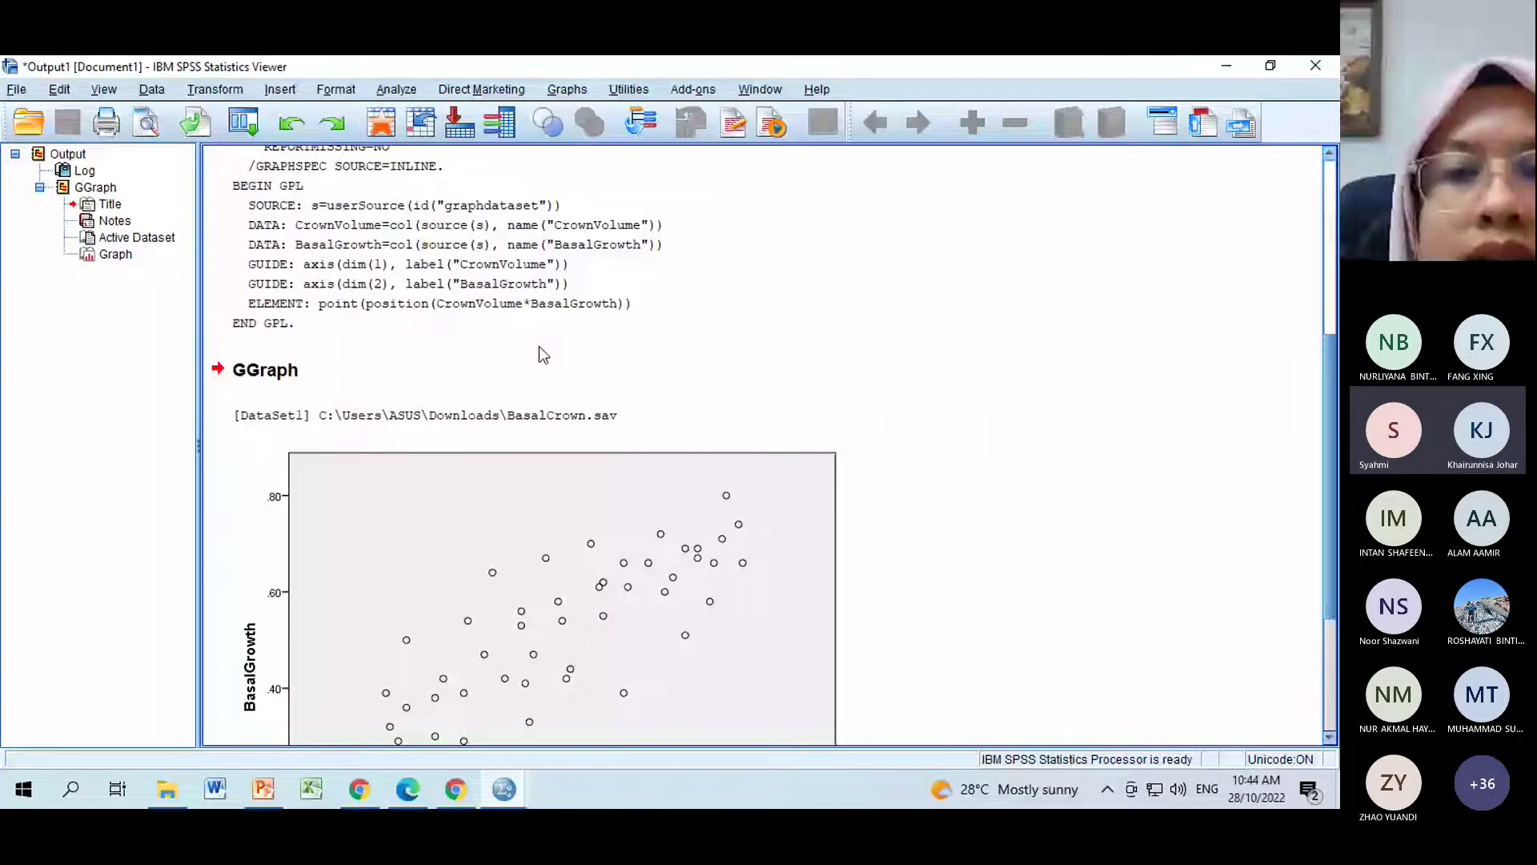
pyautogui.moveTo(1331, 505); pyautogui.dragTo(1332, 513)
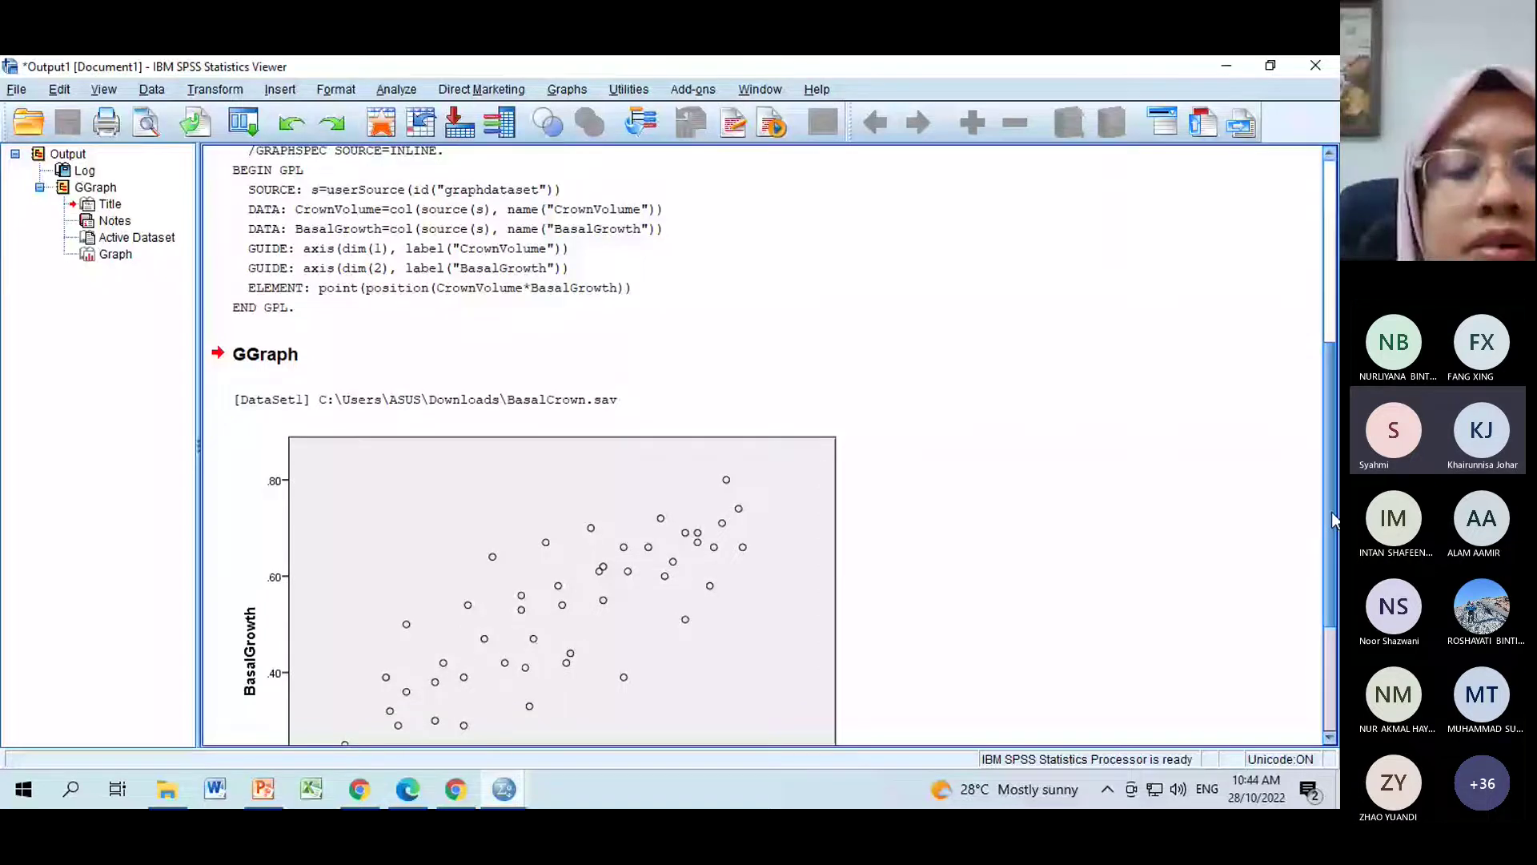
pyautogui.scroll(-3, 900, 718)
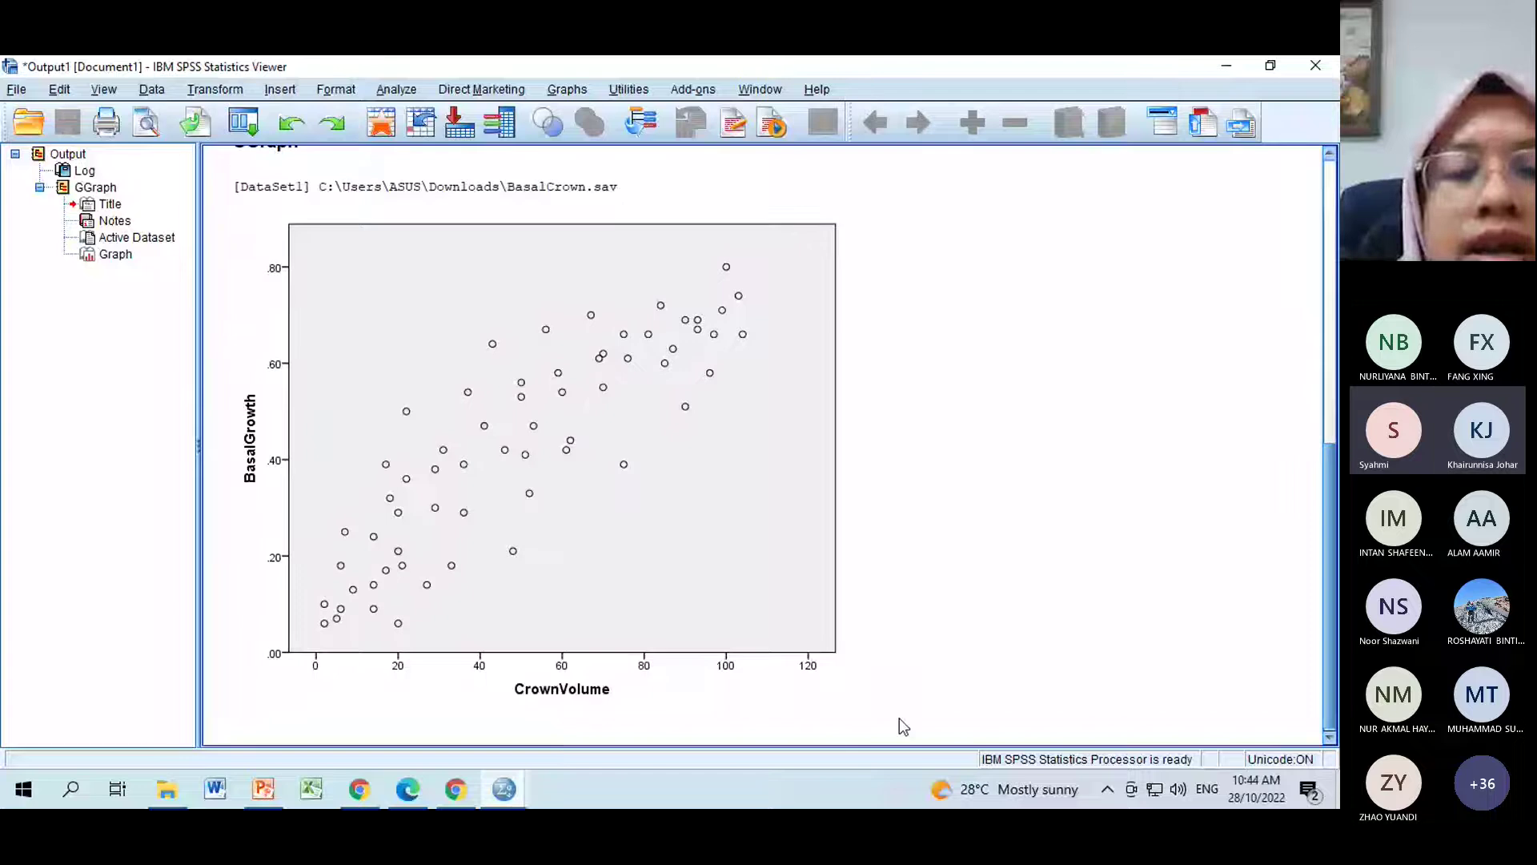
pyautogui.click(657, 451)
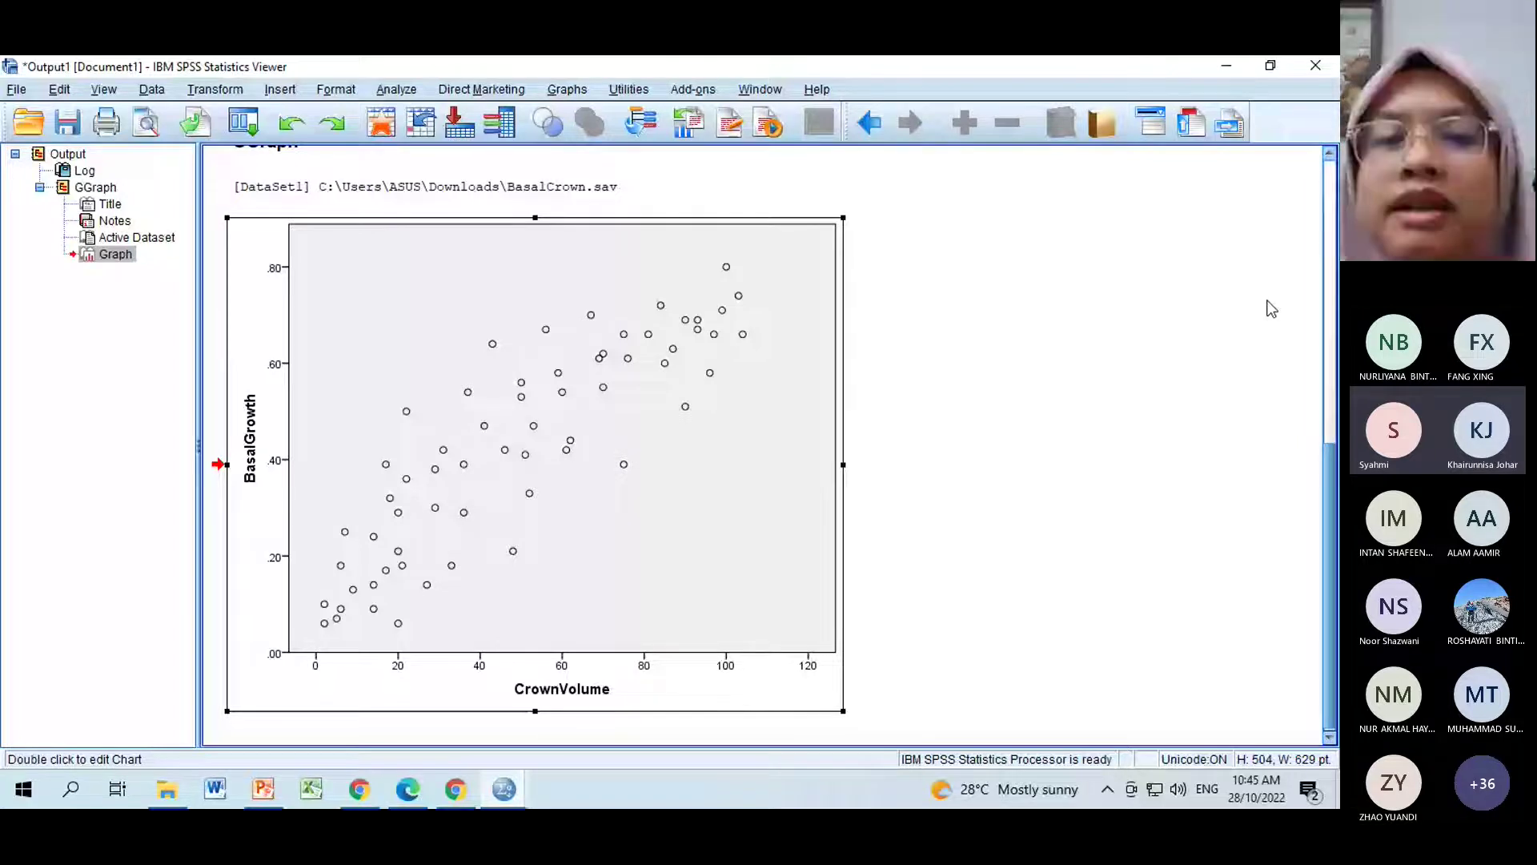
# In Chart Editor, set the plot area's Fill to Transparent and apply it.
pyautogui.click(1271, 309)
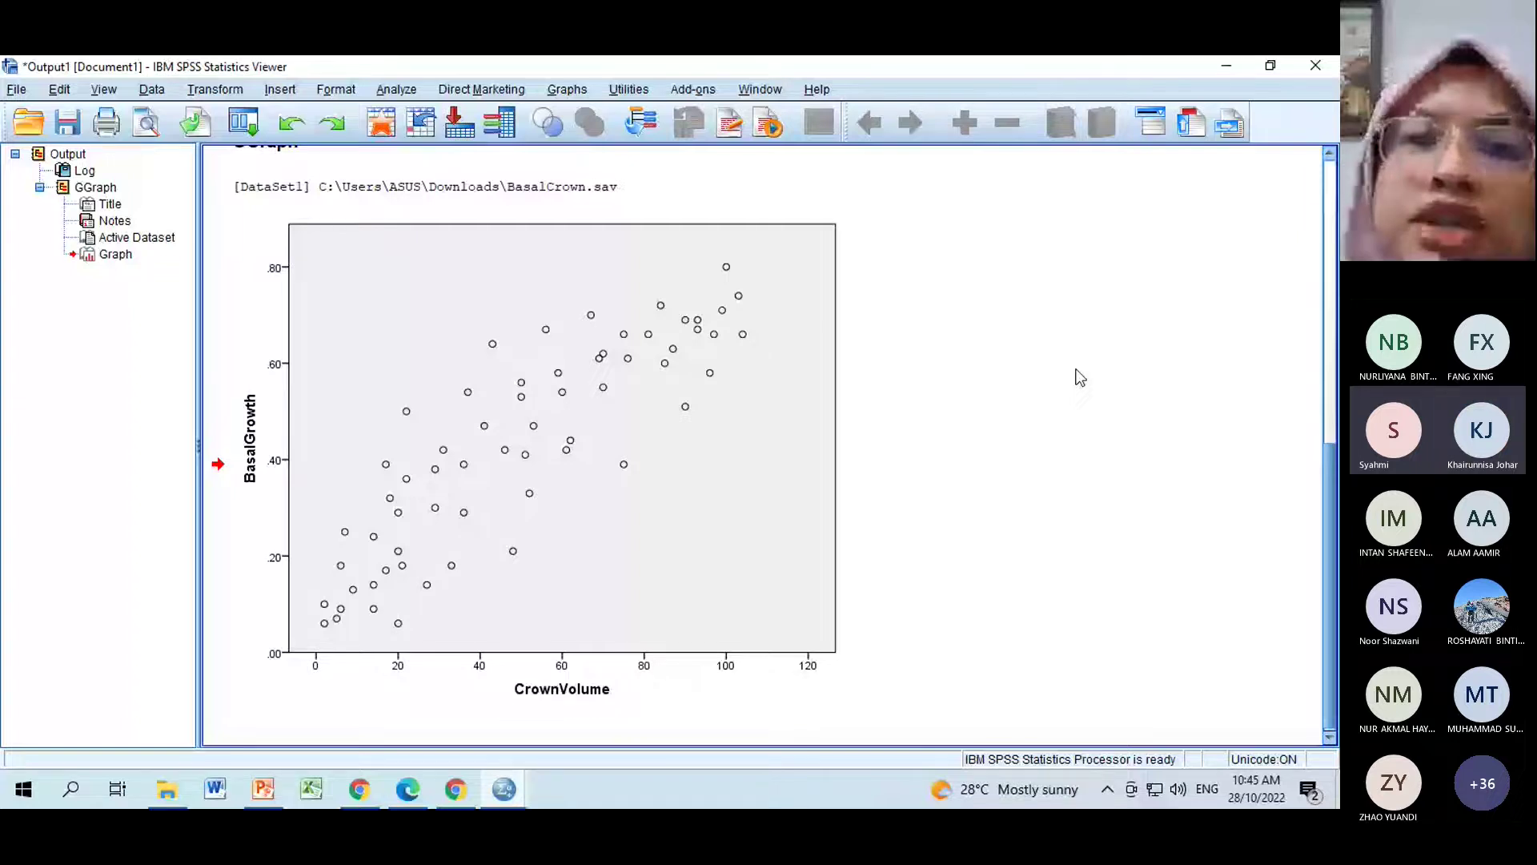
pyautogui.doubleClick(605, 404)
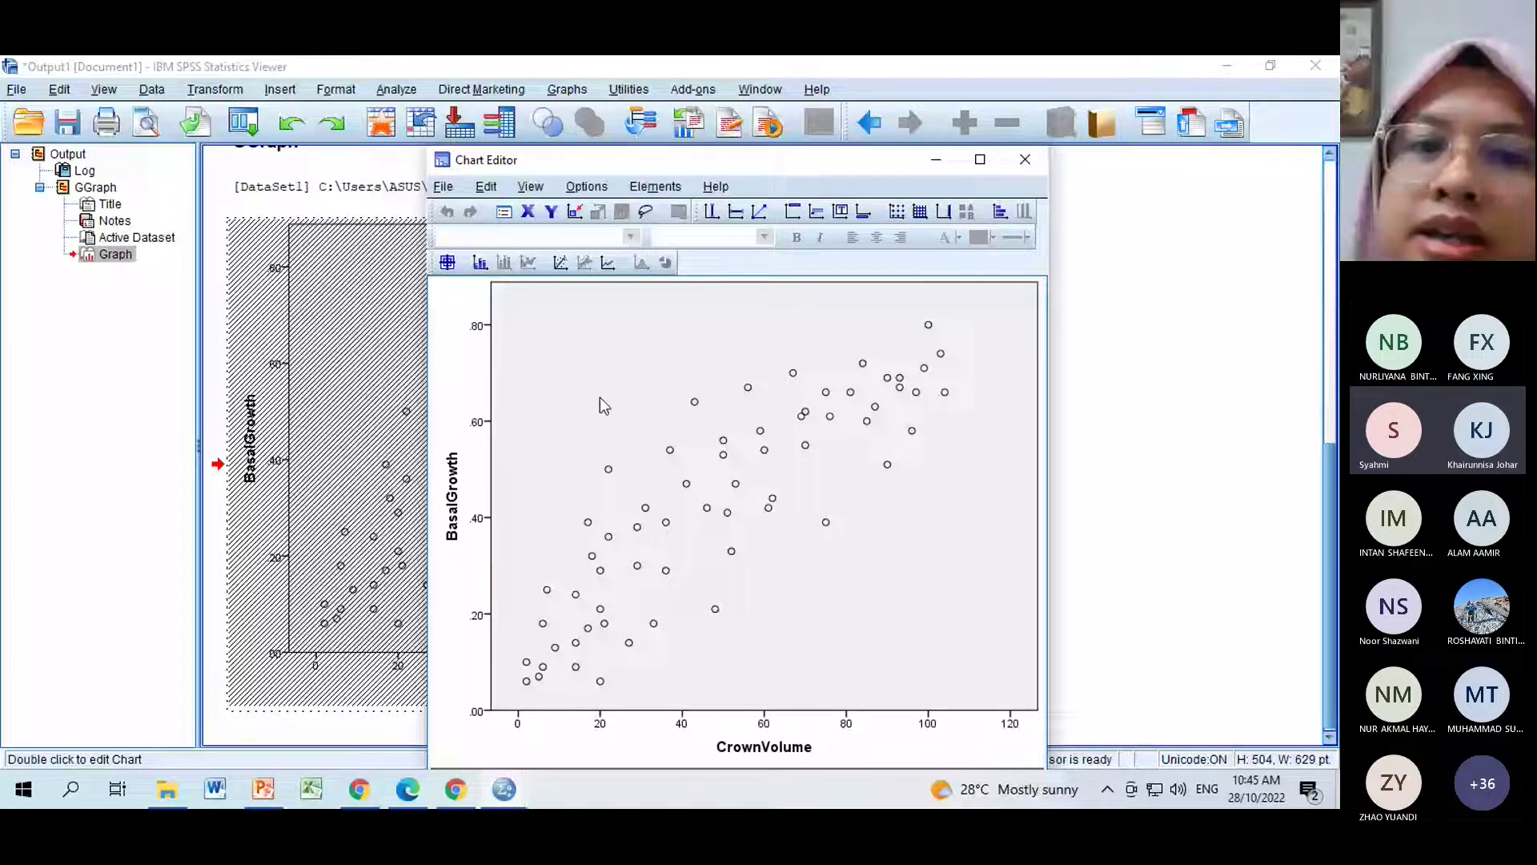
pyautogui.doubleClick(652, 355)
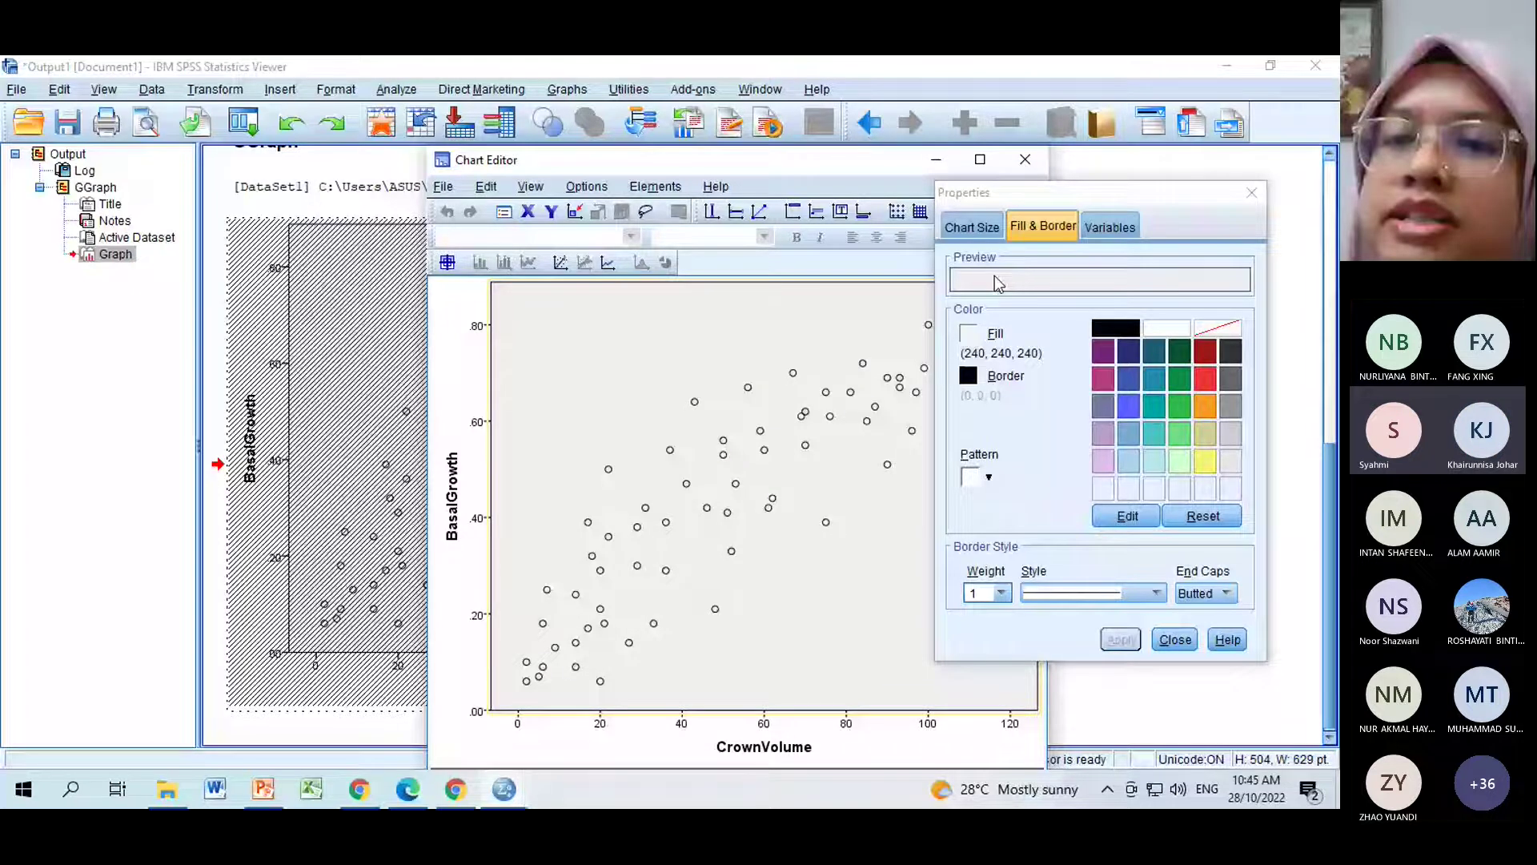
pyautogui.click(1217, 327)
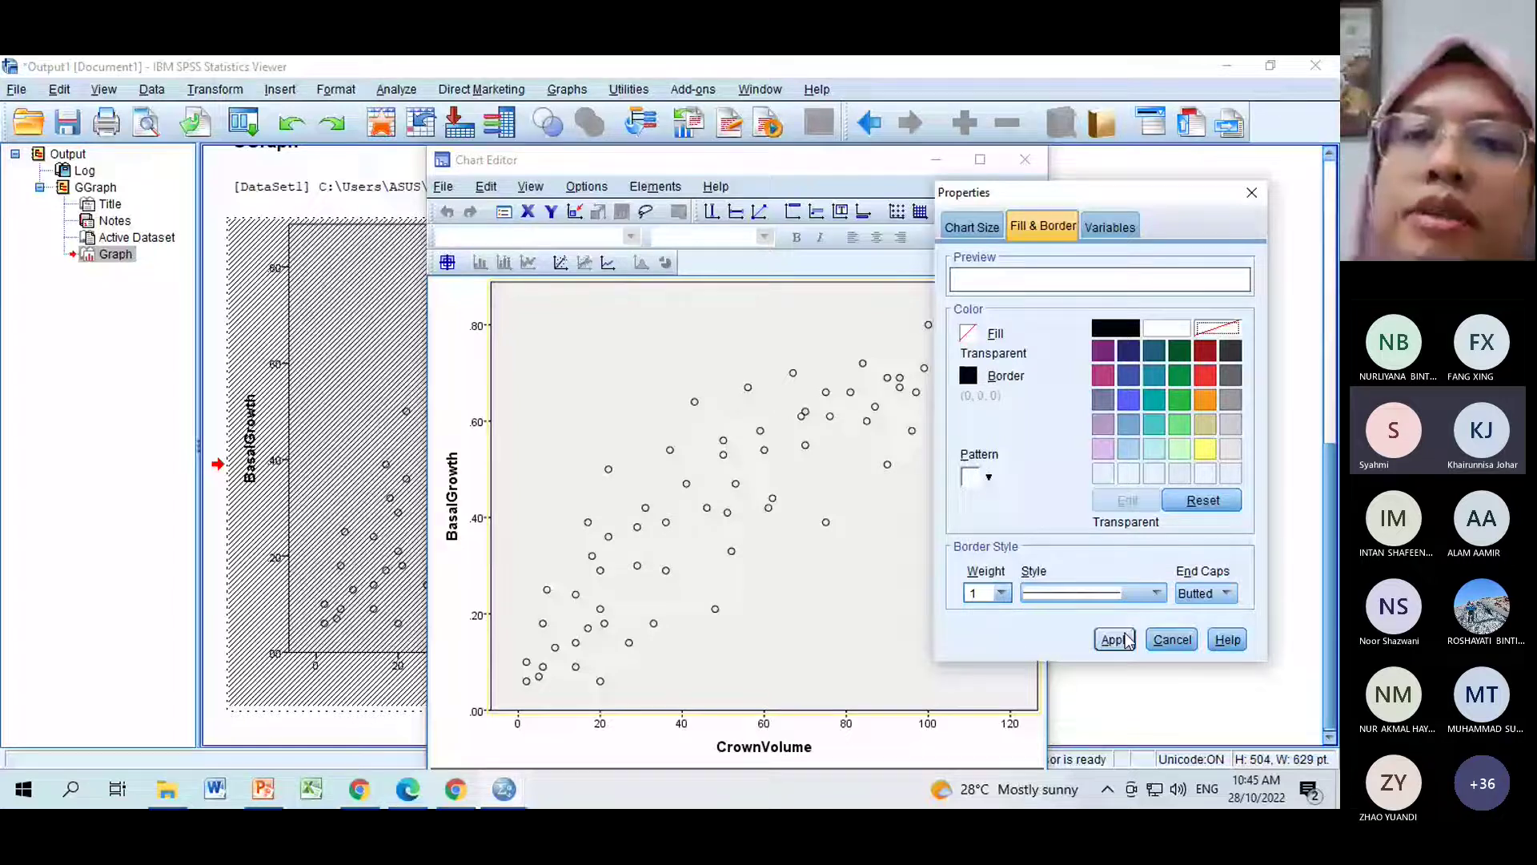
pyautogui.click(1125, 639)
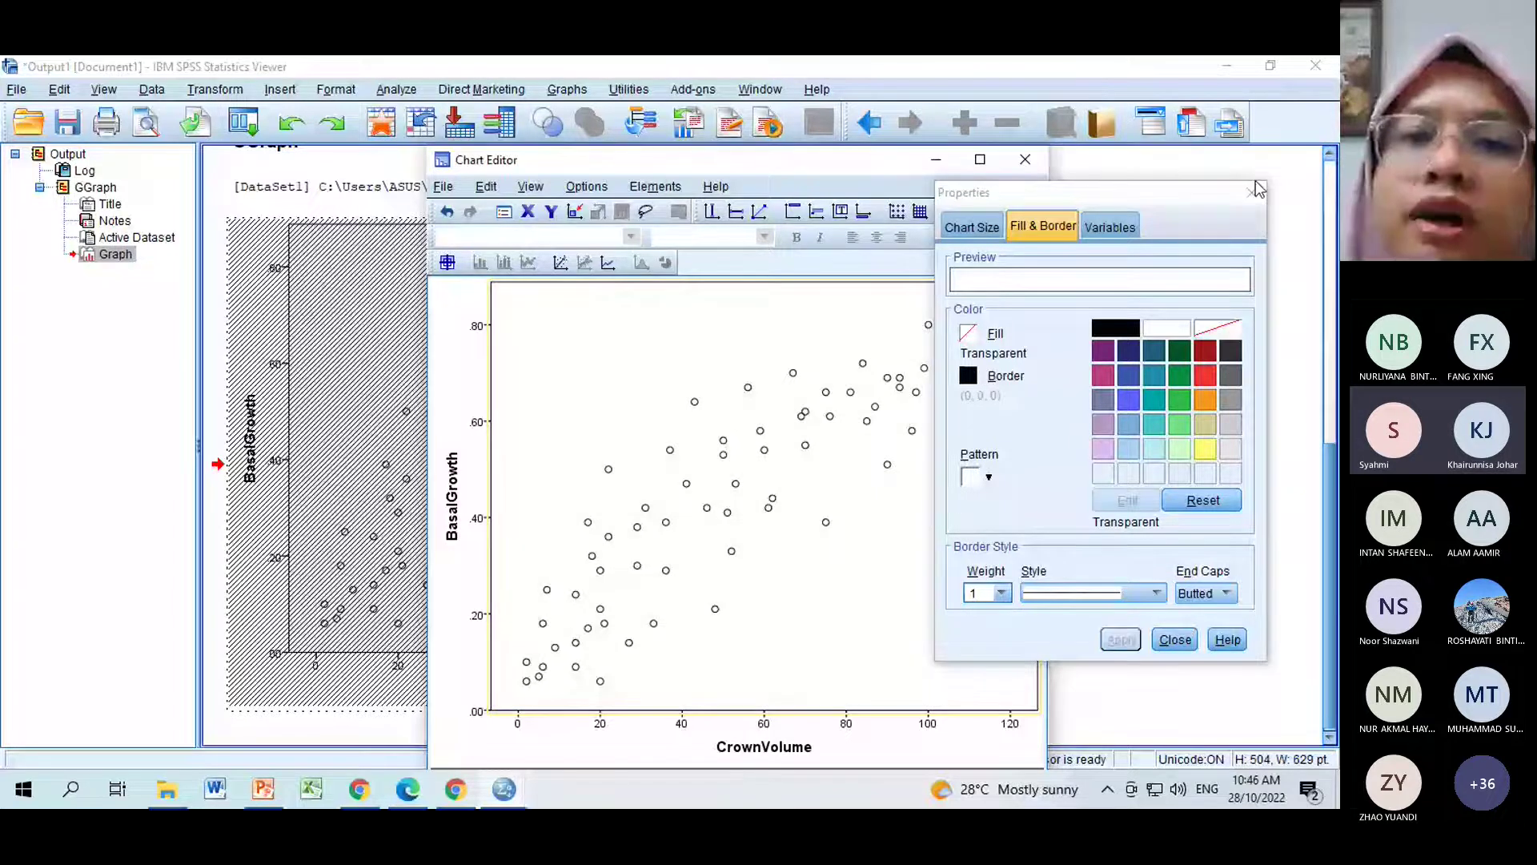
pyautogui.click(1254, 191)
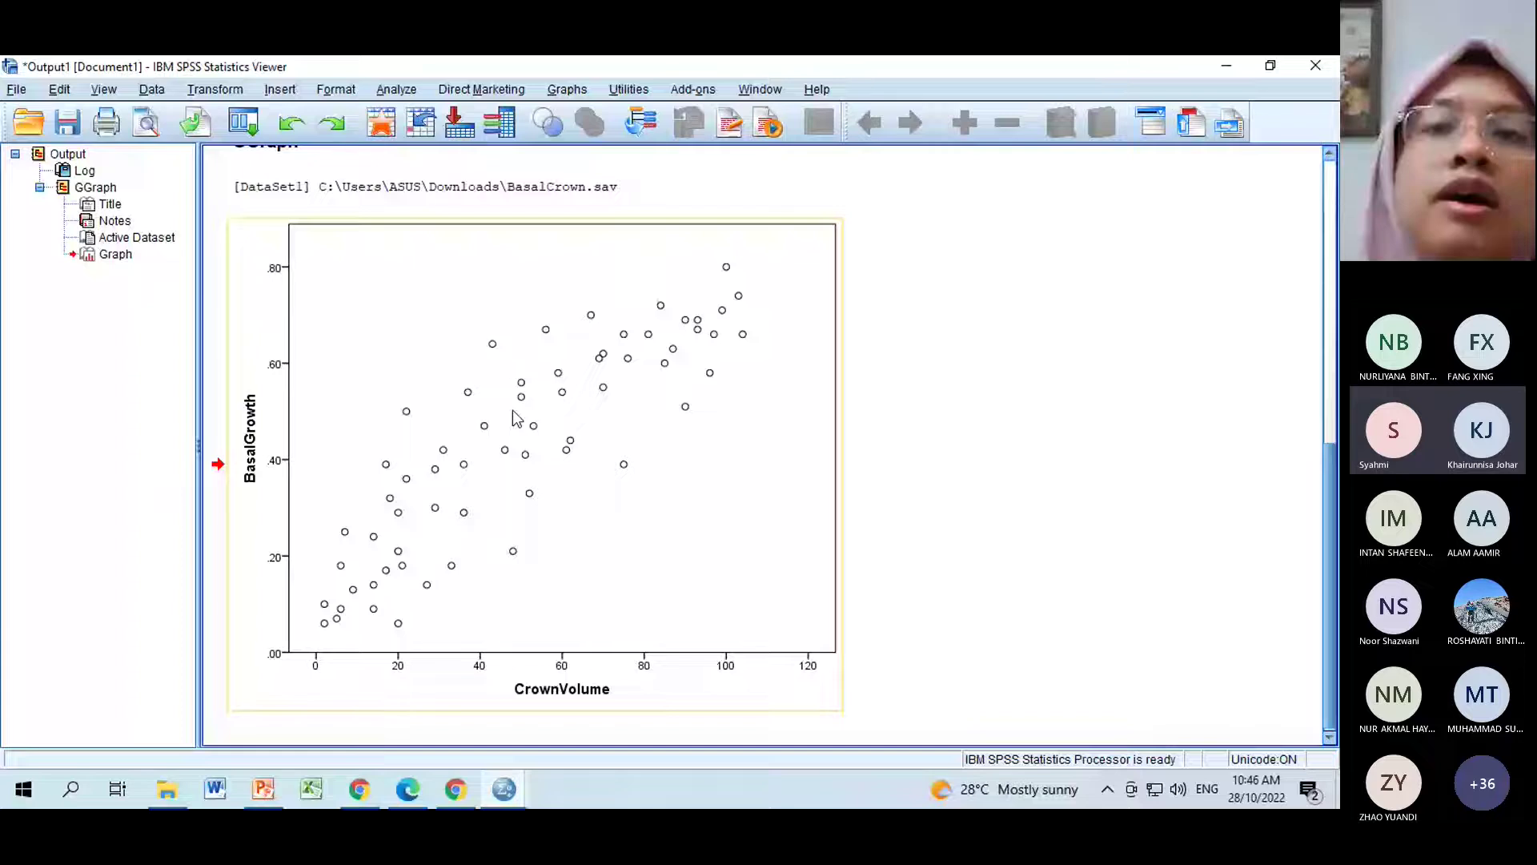
# Activate the BasalGrowth–CrownVolume scatterplot and browse the Graphs > Legacy Dialogs chart types without choosing one.
pyautogui.click(710, 414)
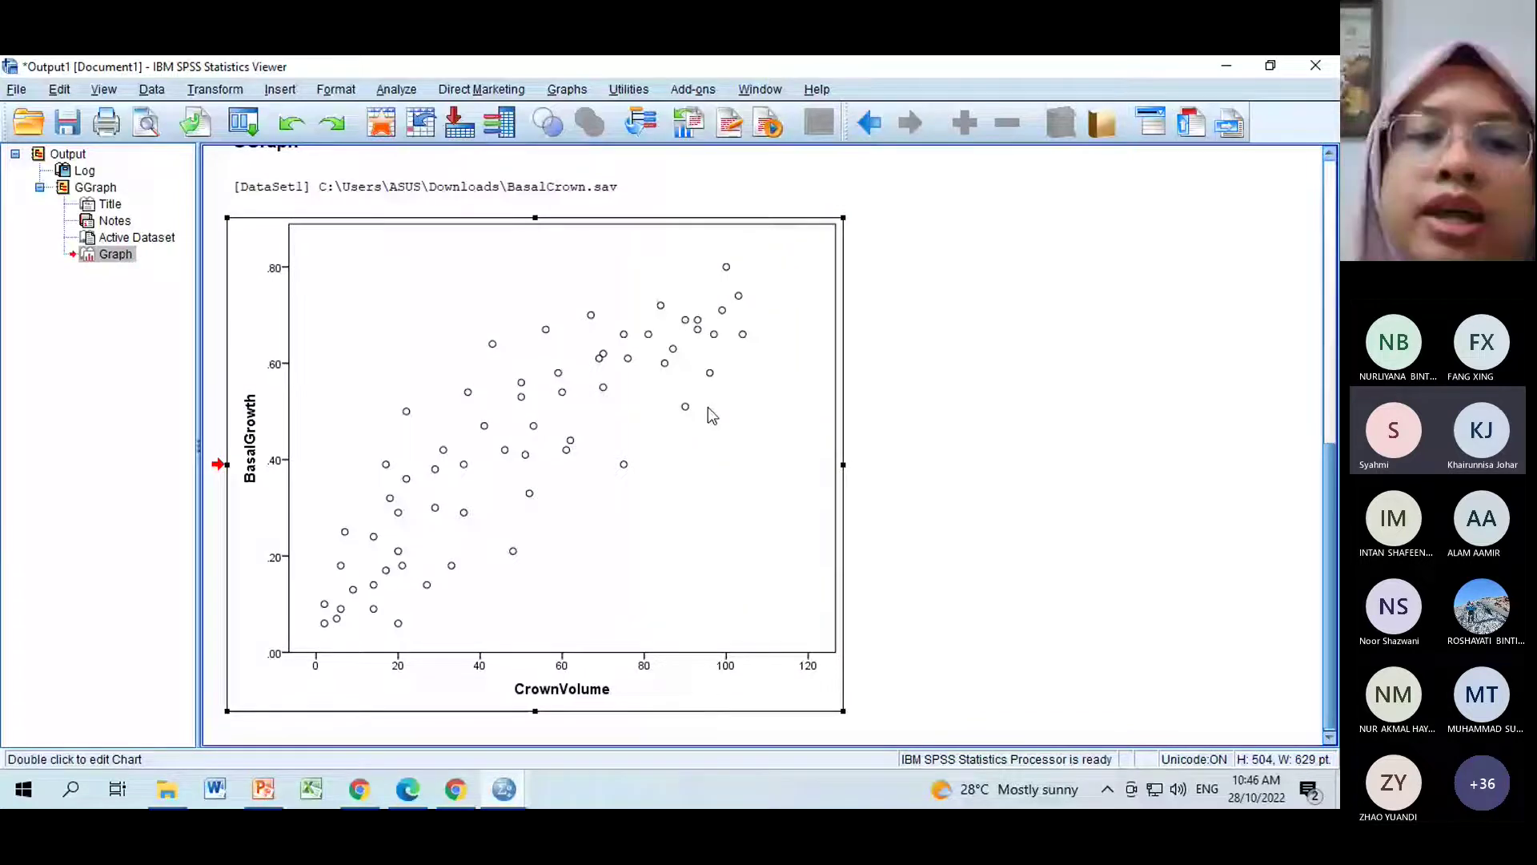
pyautogui.doubleClick(708, 406)
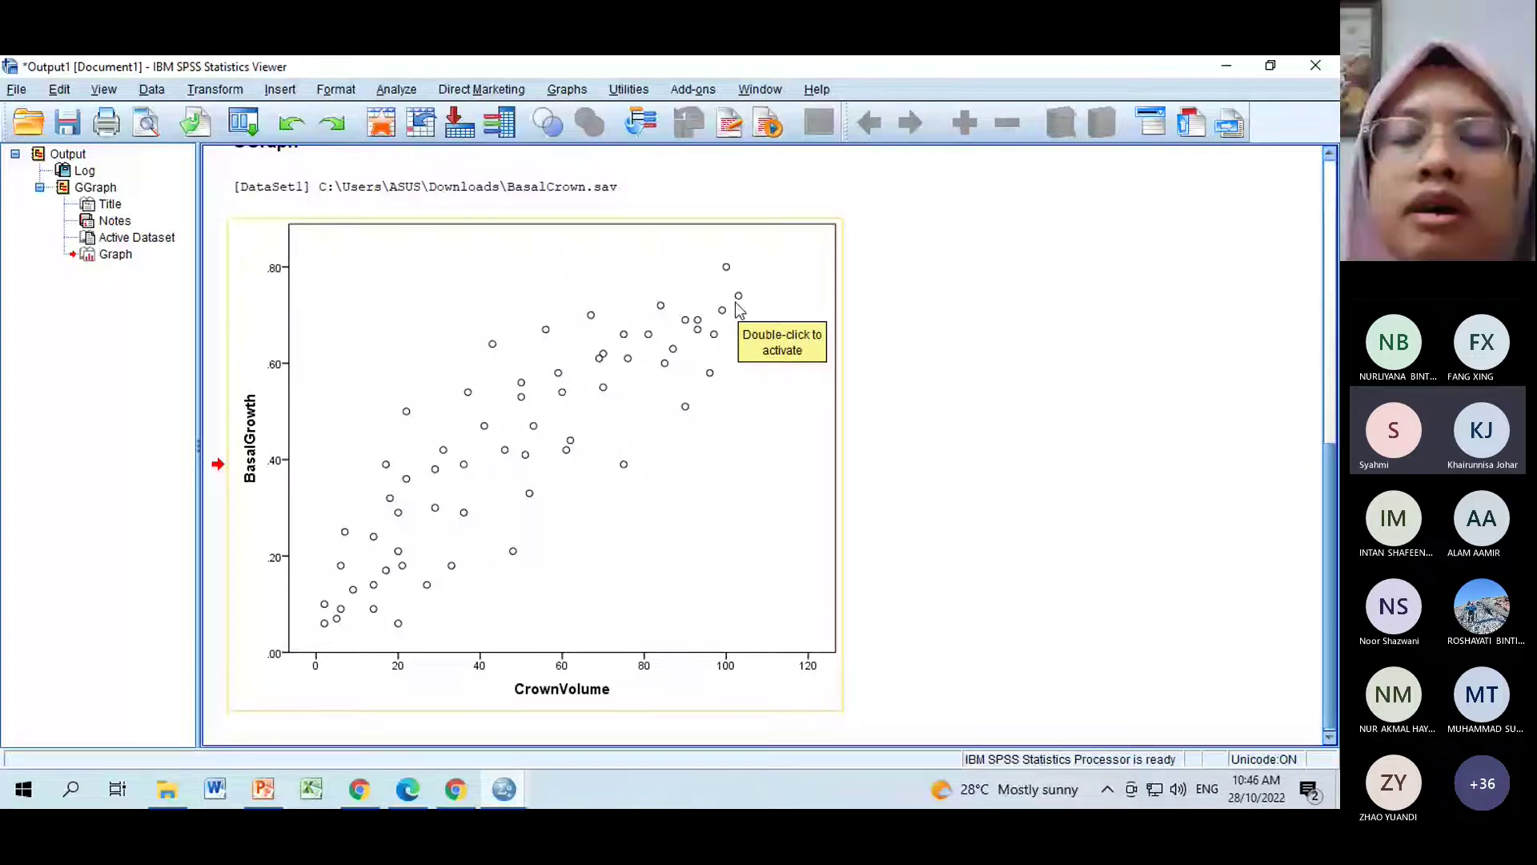
pyautogui.click(567, 89)
pyautogui.moveTo(752, 238)
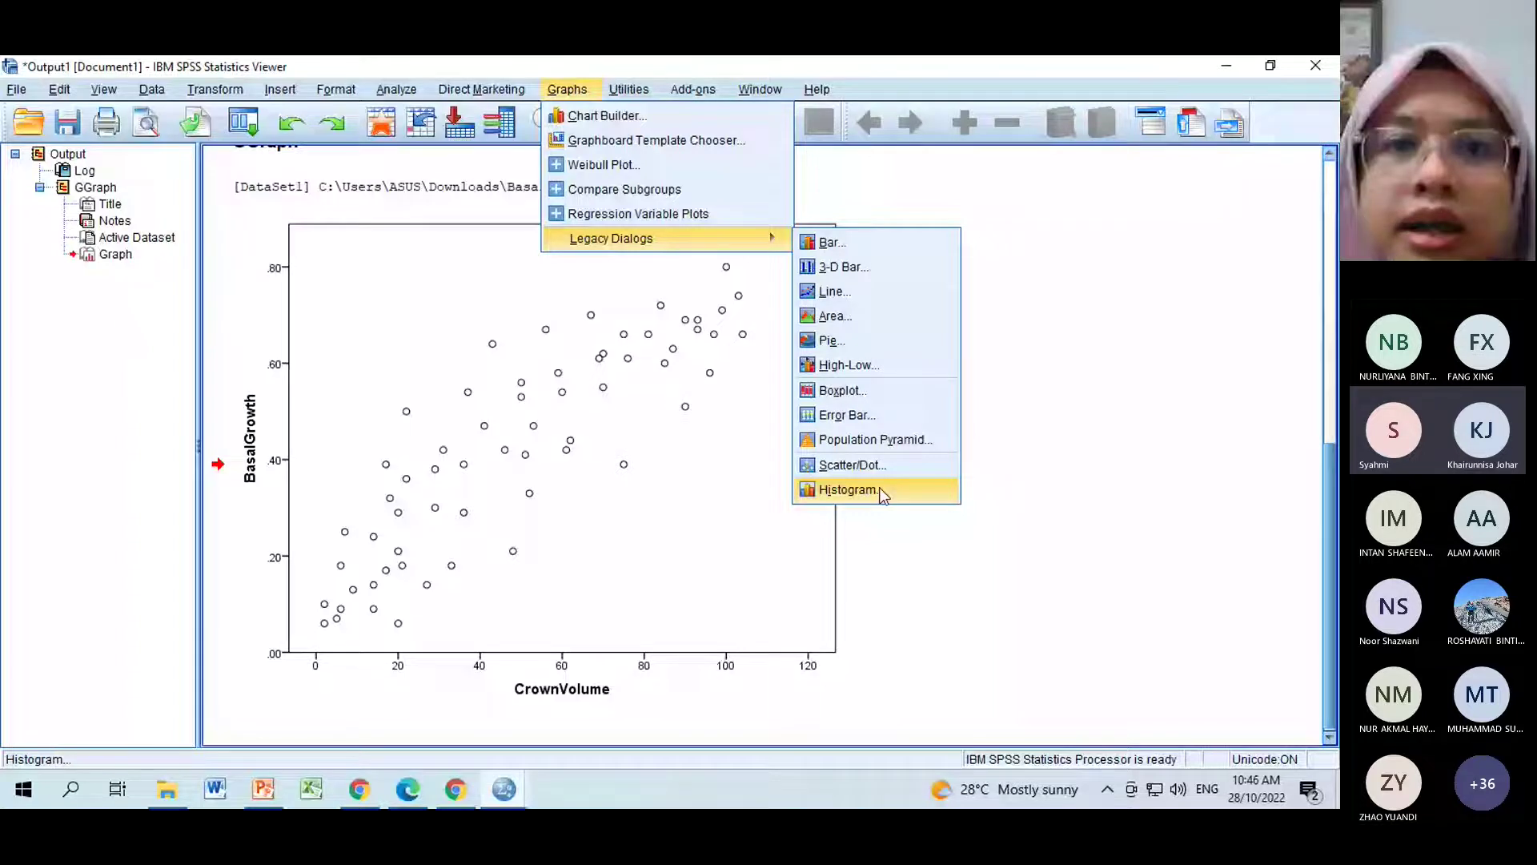
pyautogui.click(853, 392)
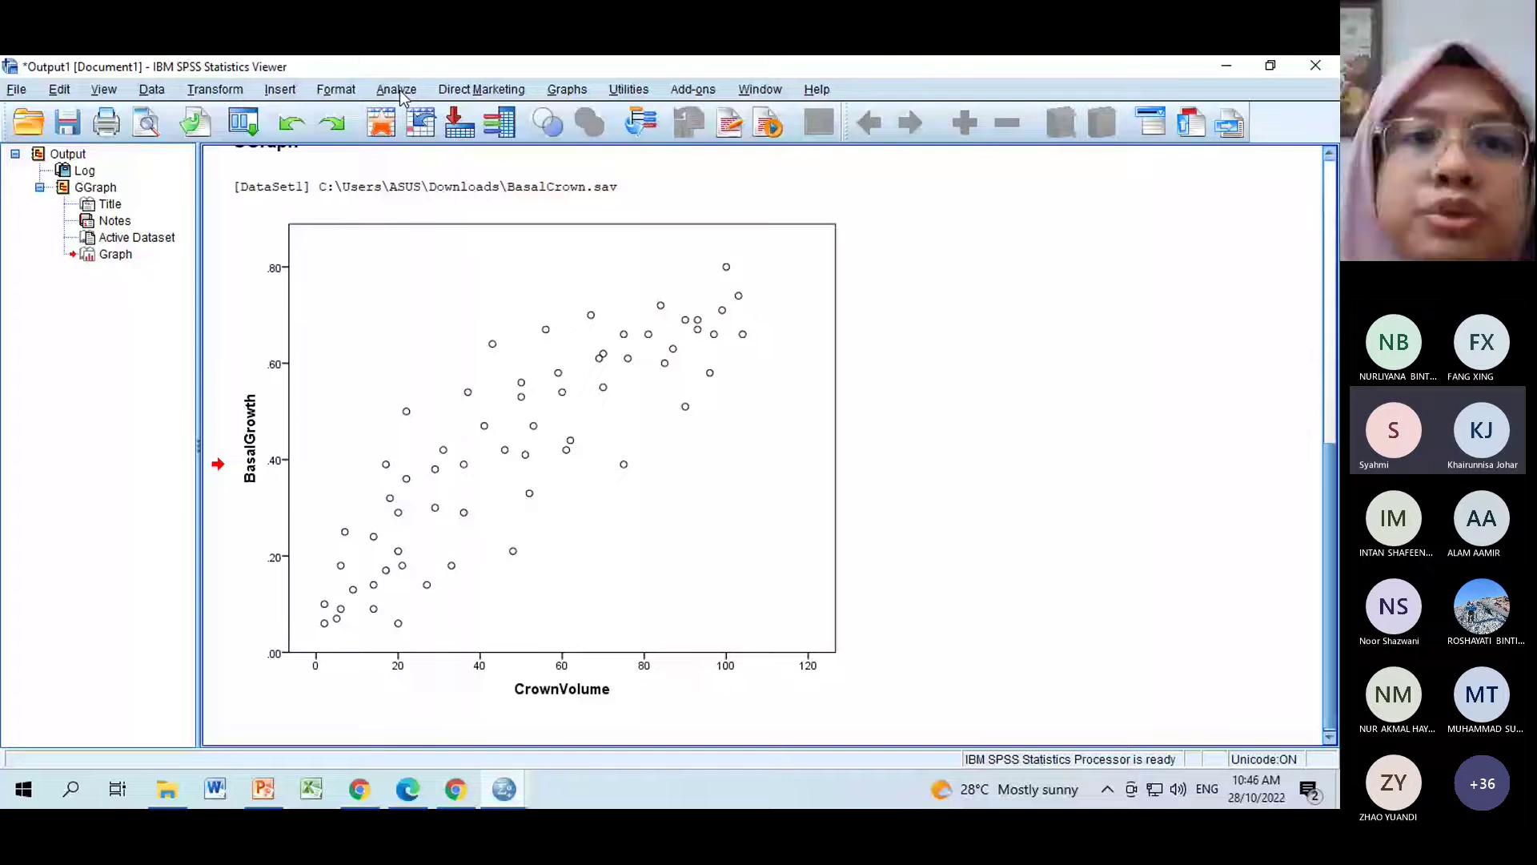
# Open the Explore dialog from Analyze > Descriptive Statistics for the BasalCrown data.
pyautogui.click(401, 91)
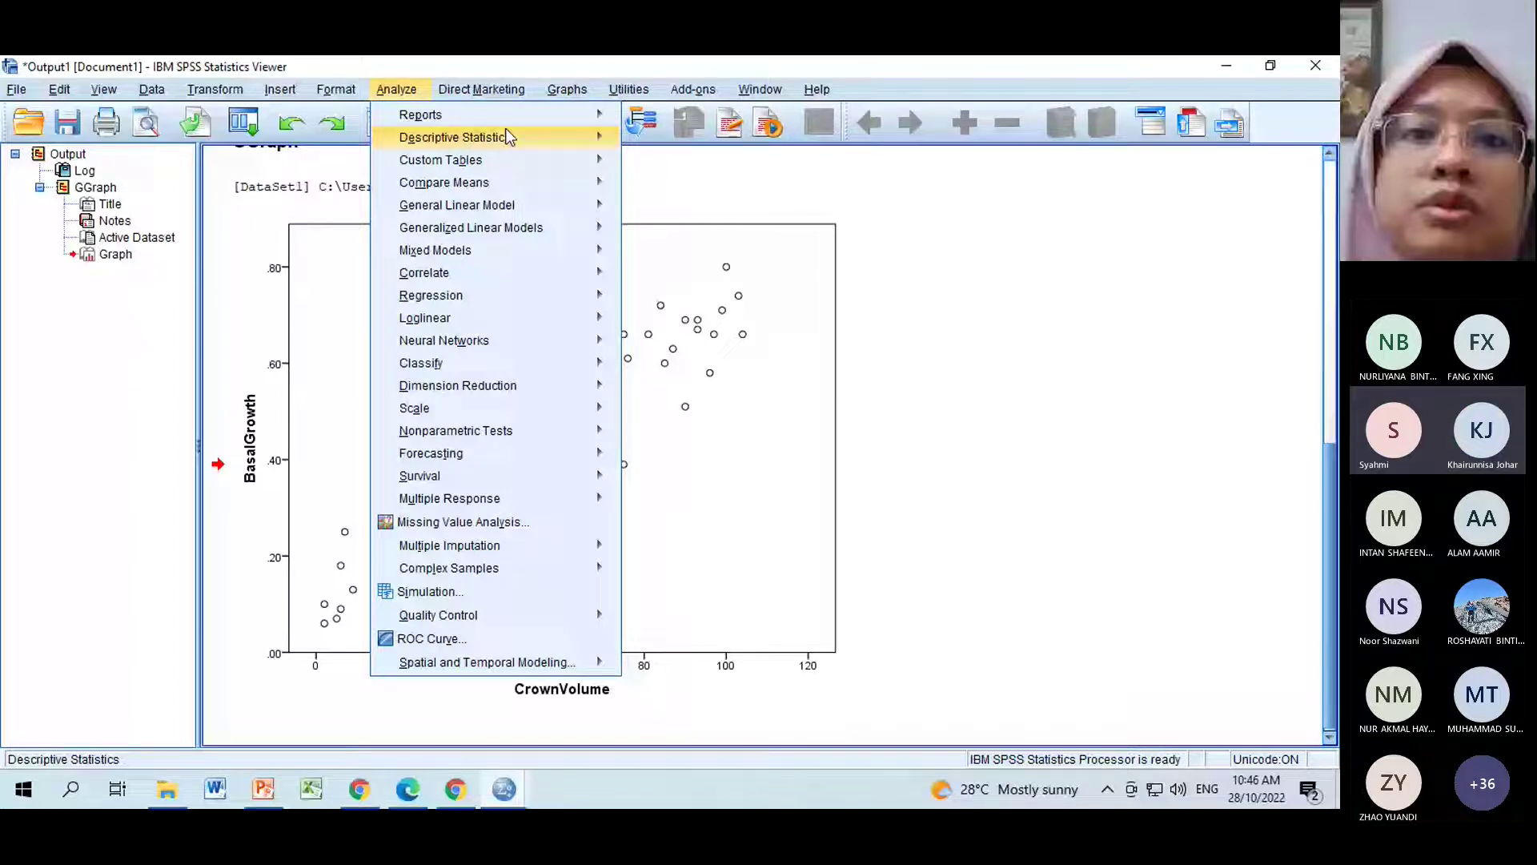
pyautogui.click(506, 138)
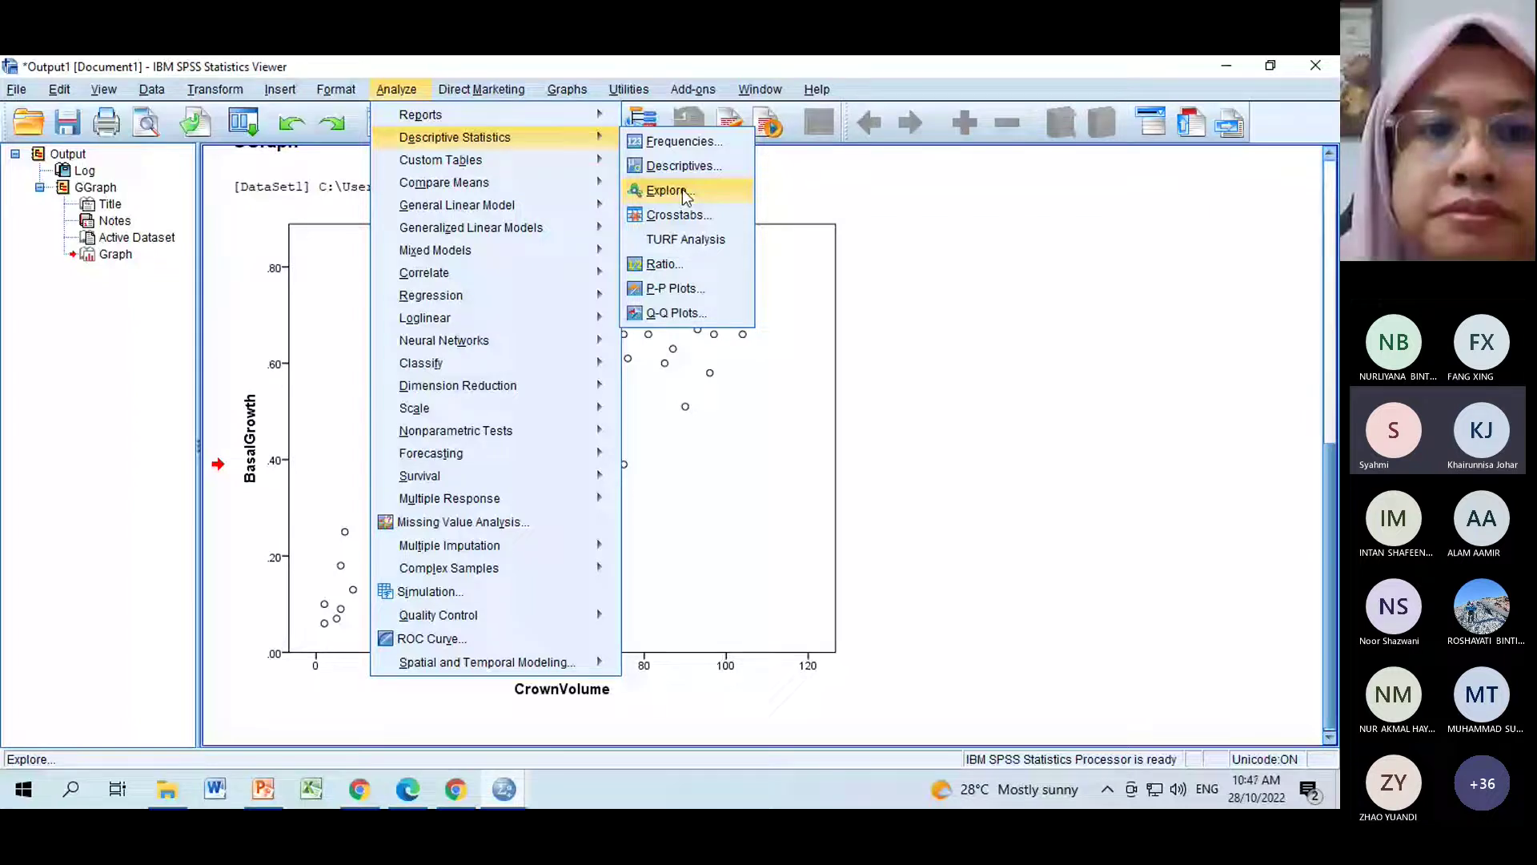
pyautogui.click(685, 195)
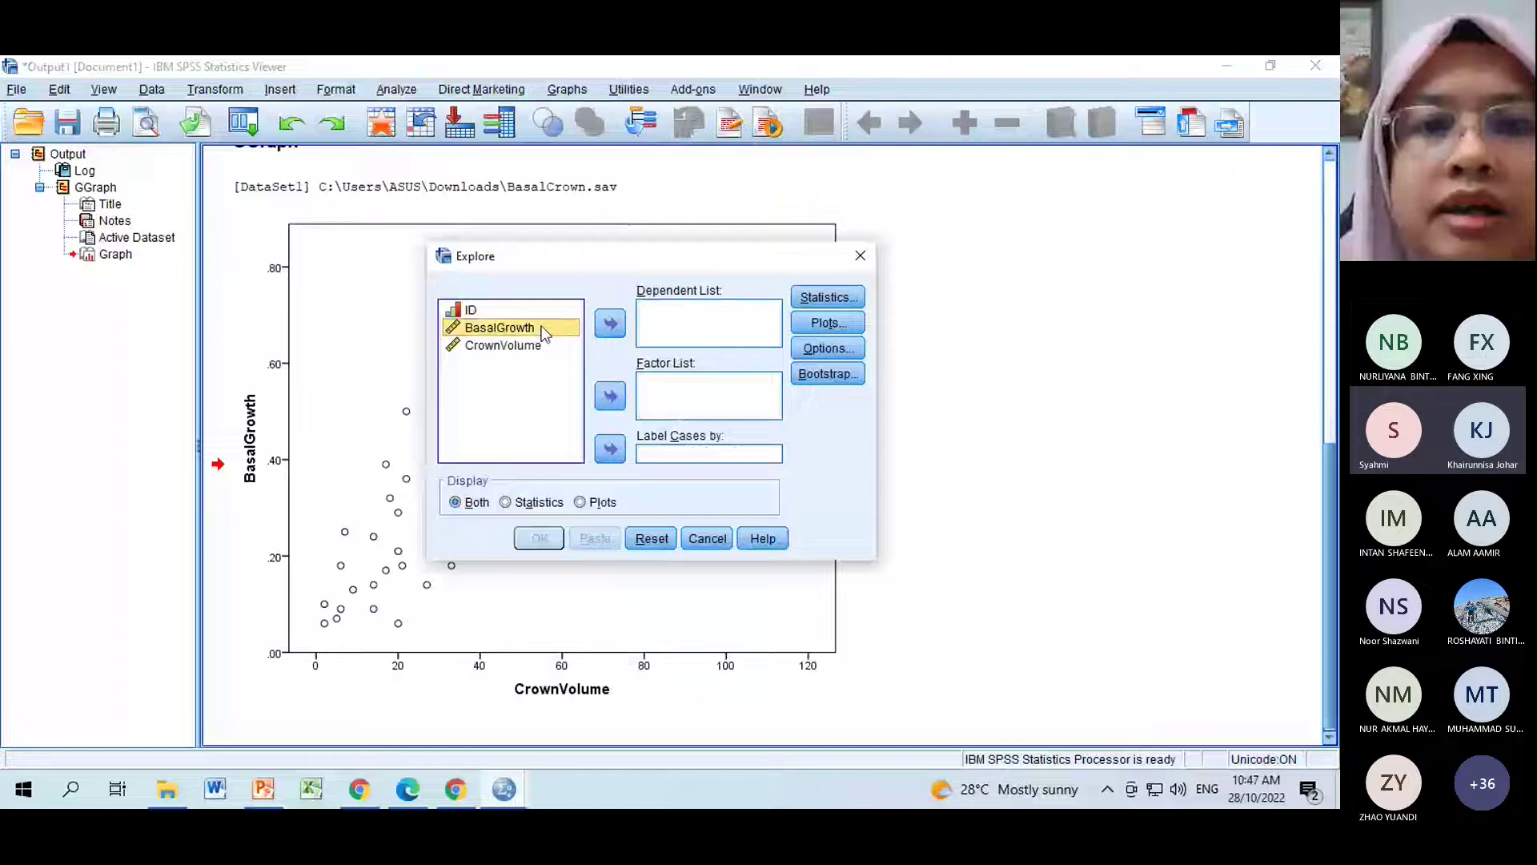
# Put BasalGrowth in the Dependent List, leave Factor List empty, and keep default Descriptives statistics.
pyautogui.click(620, 325)
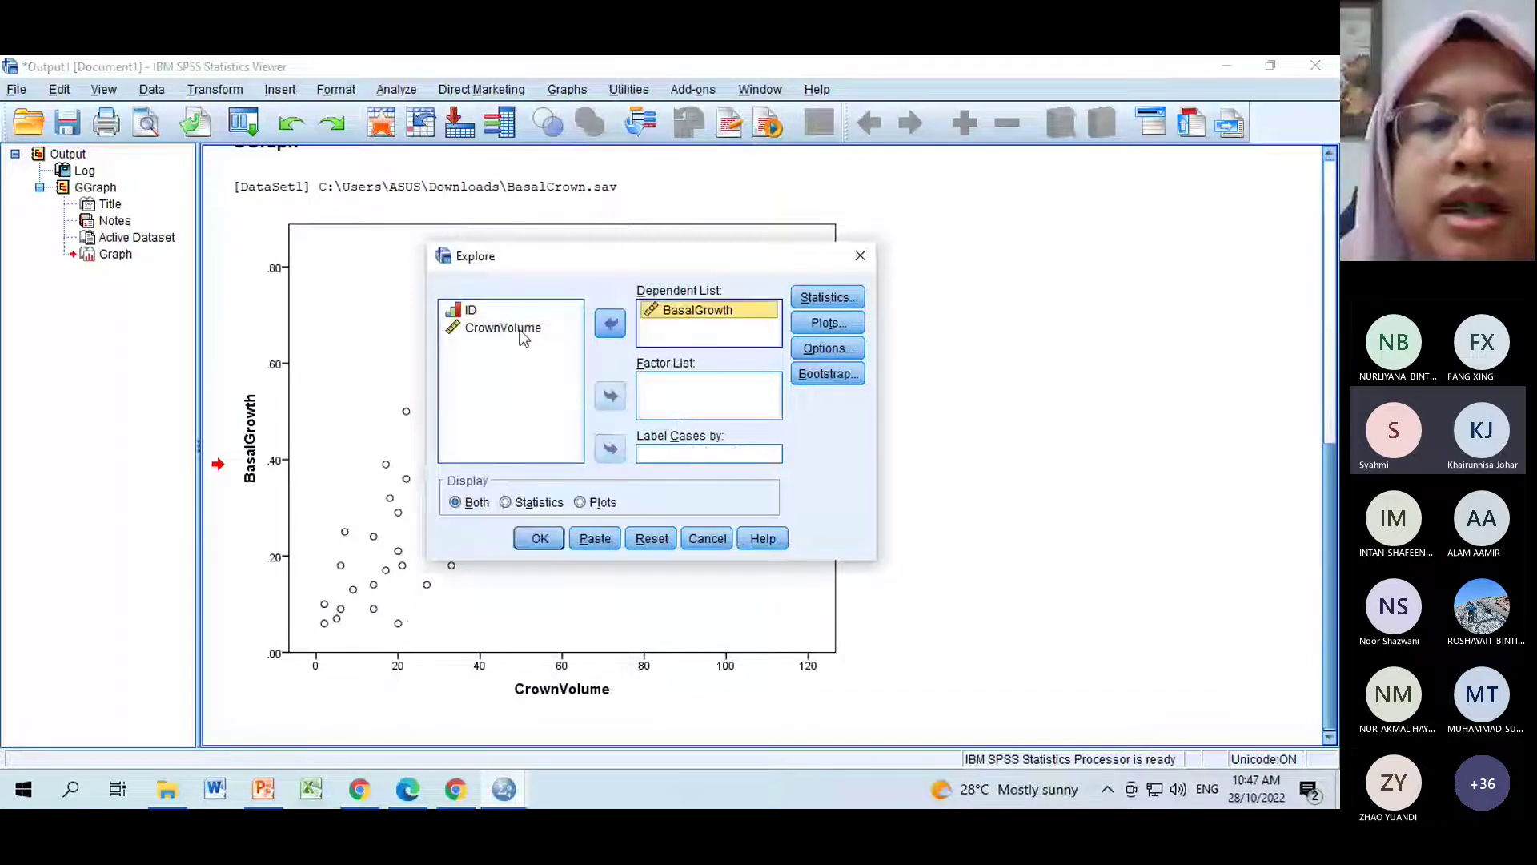
pyautogui.click(513, 328)
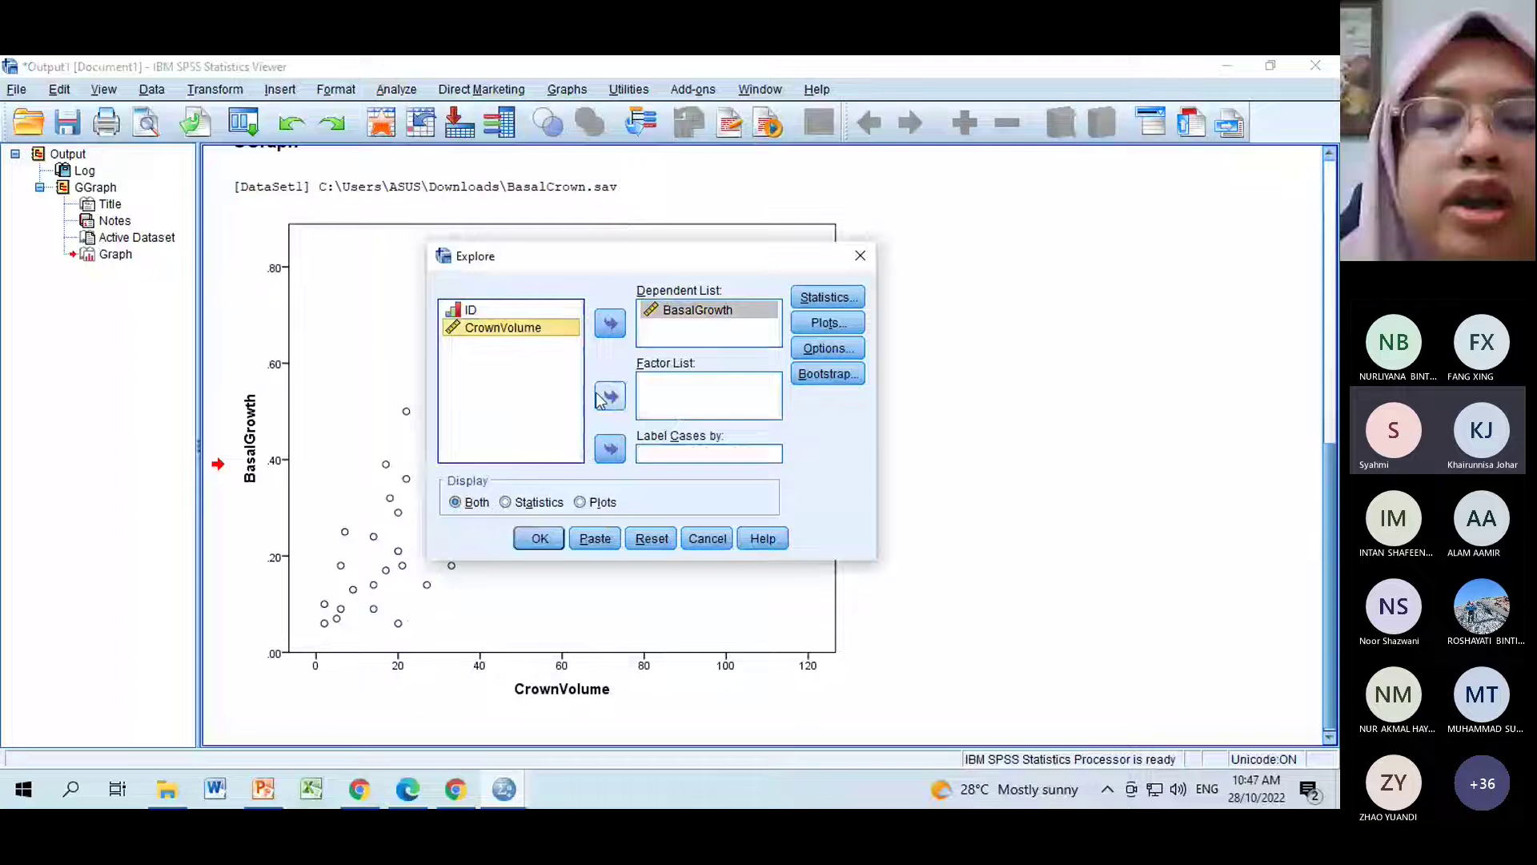
pyautogui.click(608, 398)
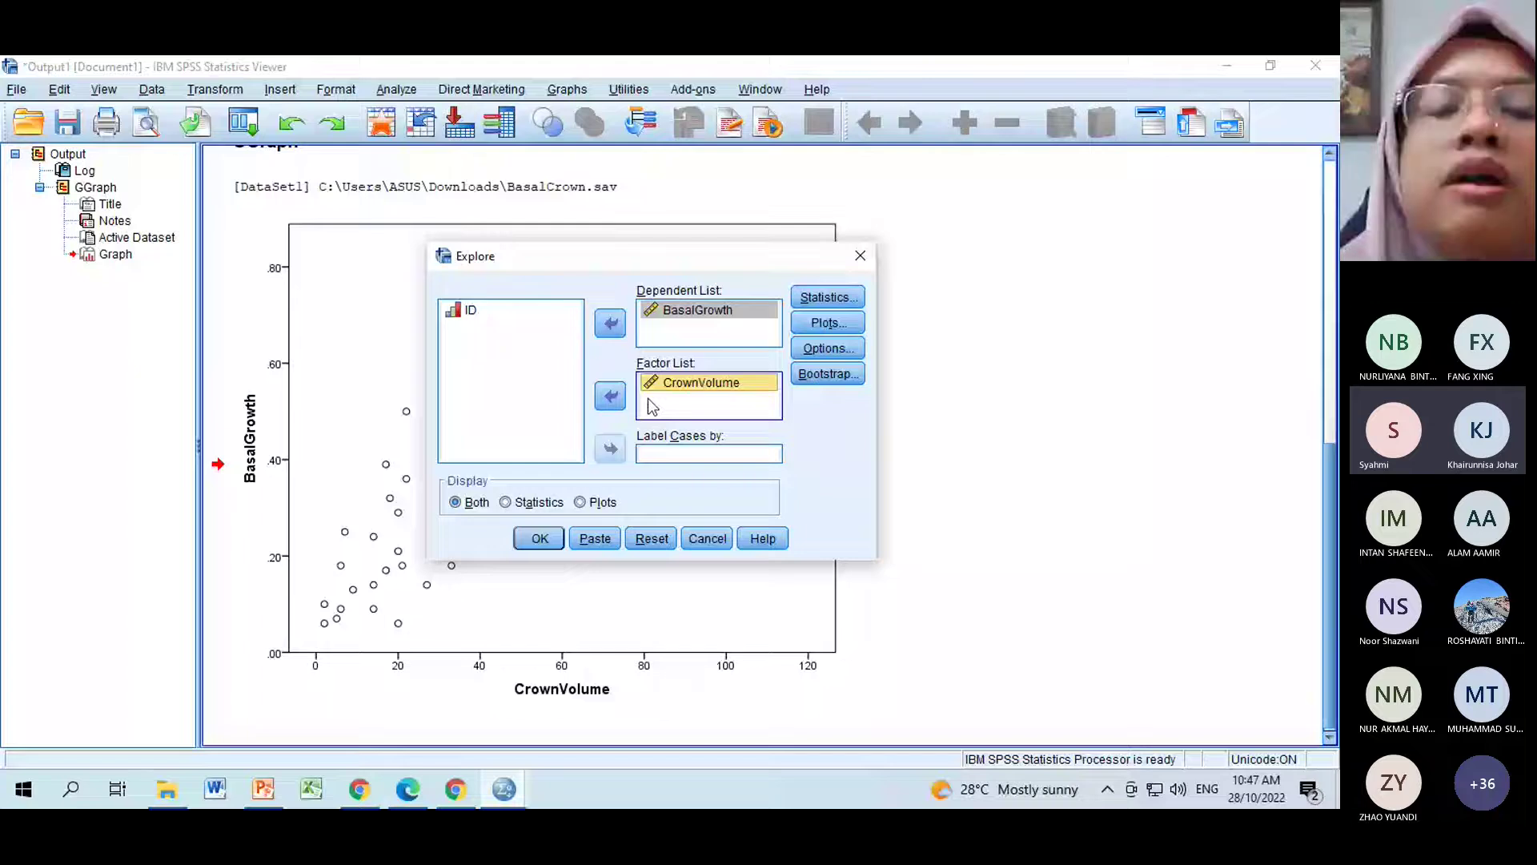
pyautogui.doubleClick(664, 383)
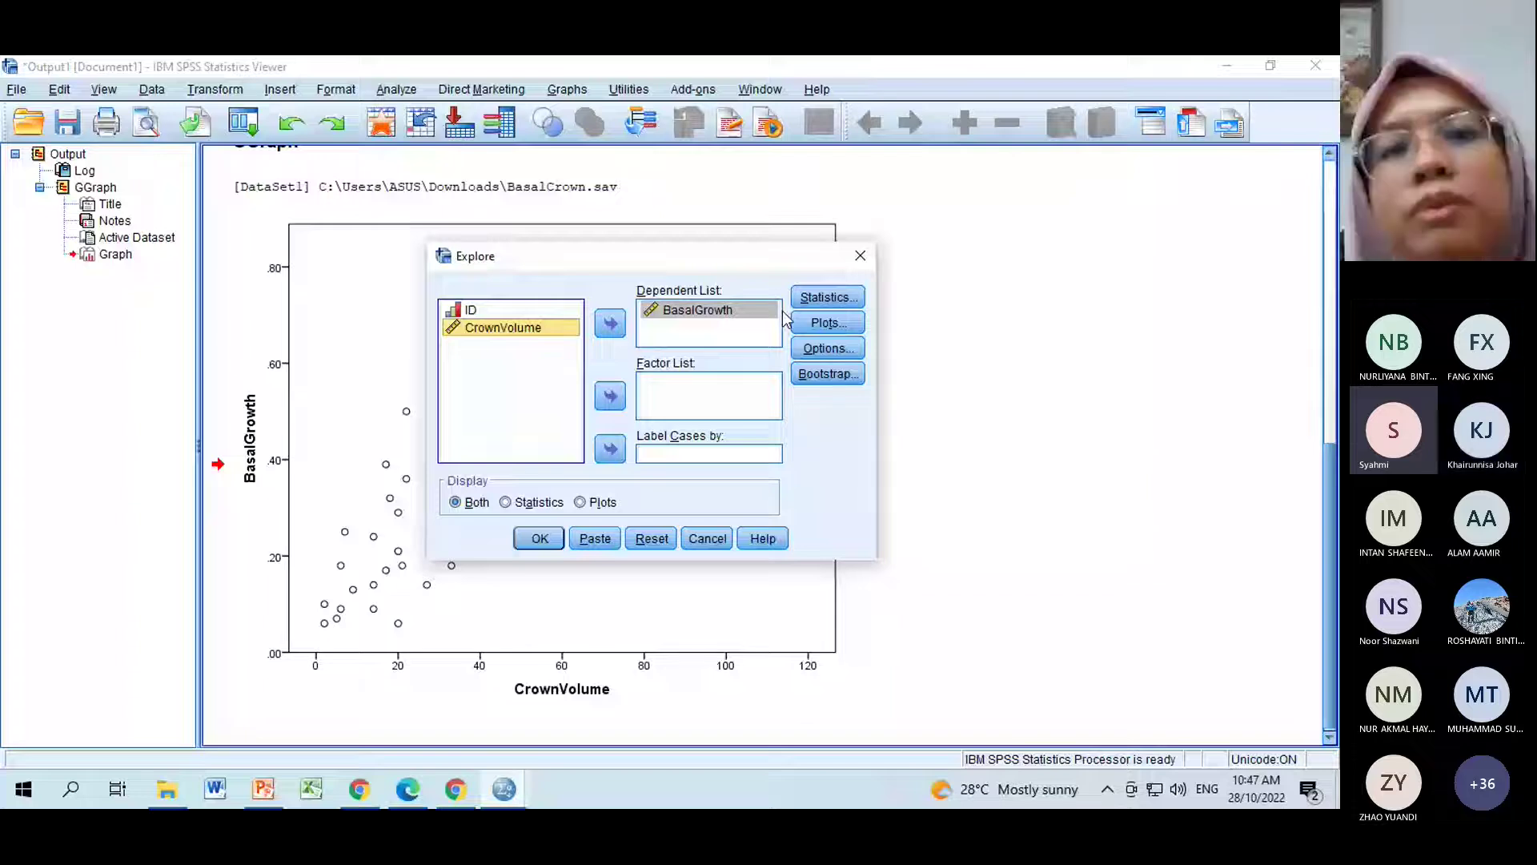
pyautogui.click(826, 298)
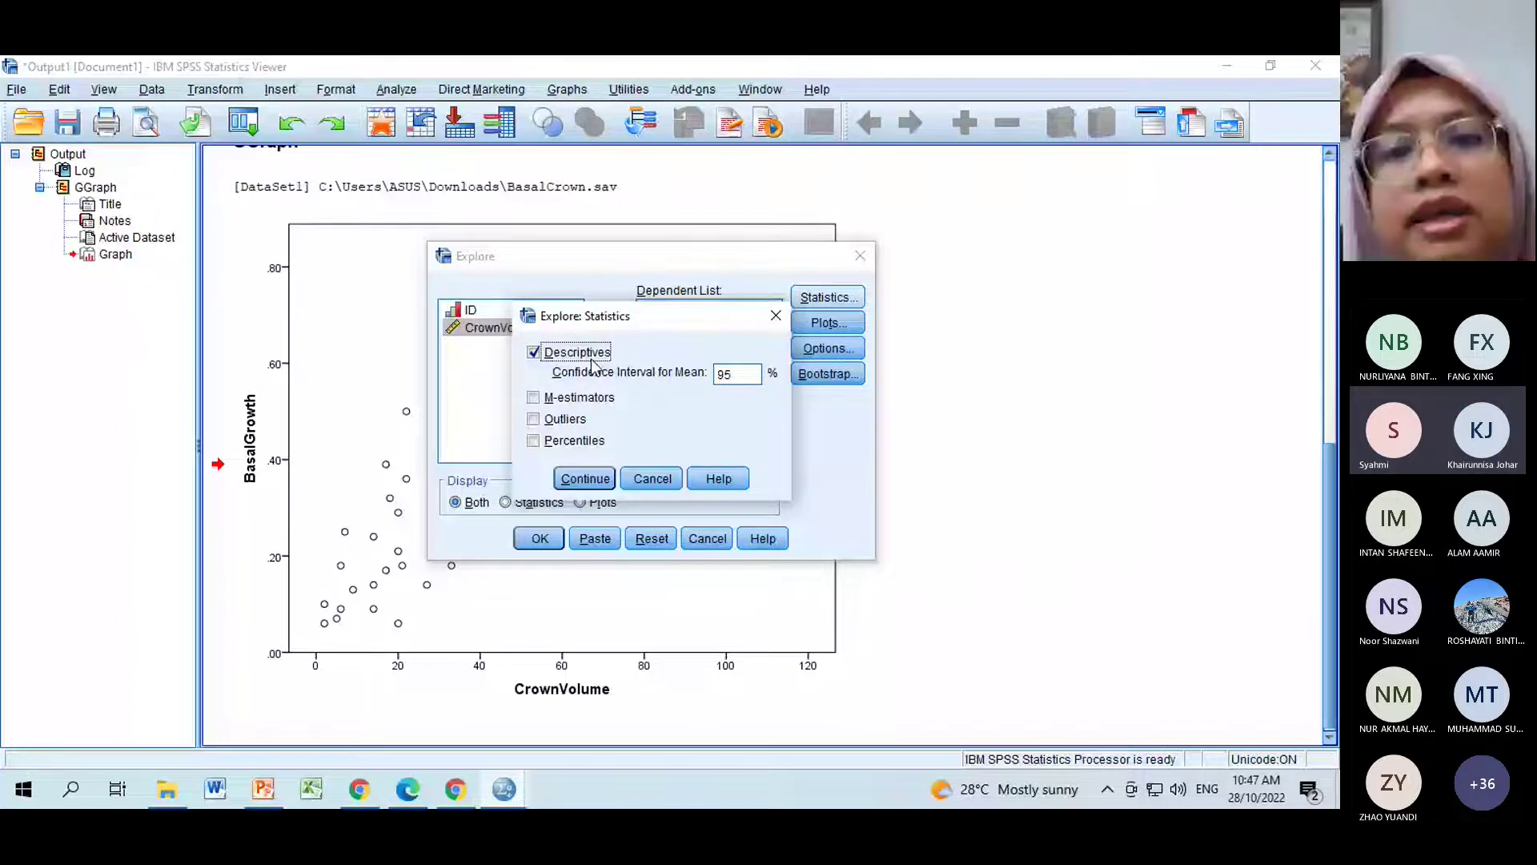
pyautogui.press('Return')
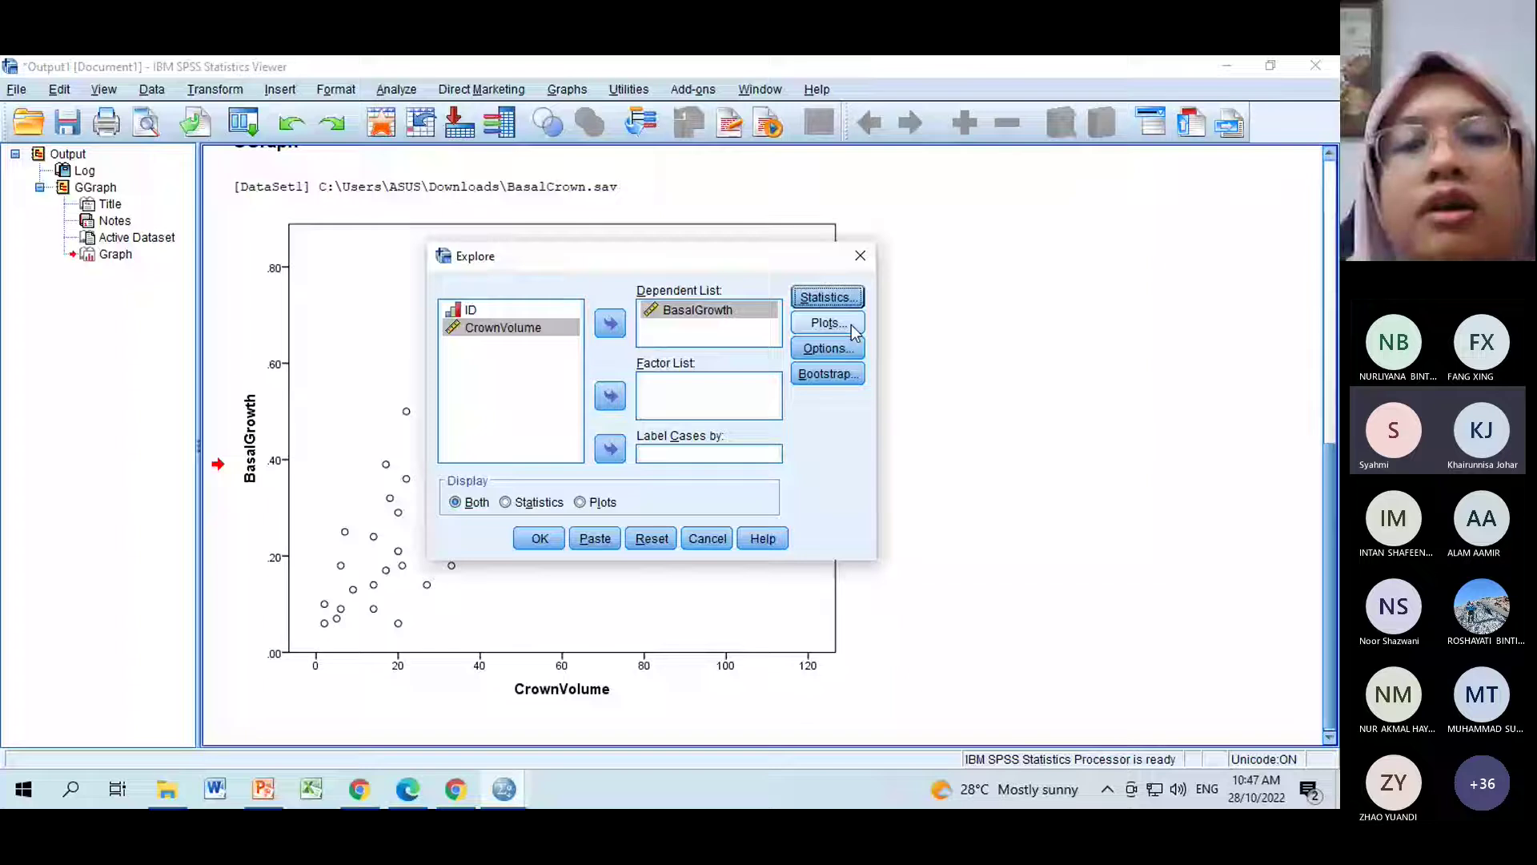
# Add normality plots with tests and a histogram, then run Explore on BasalGrowth.
pyautogui.click(853, 328)
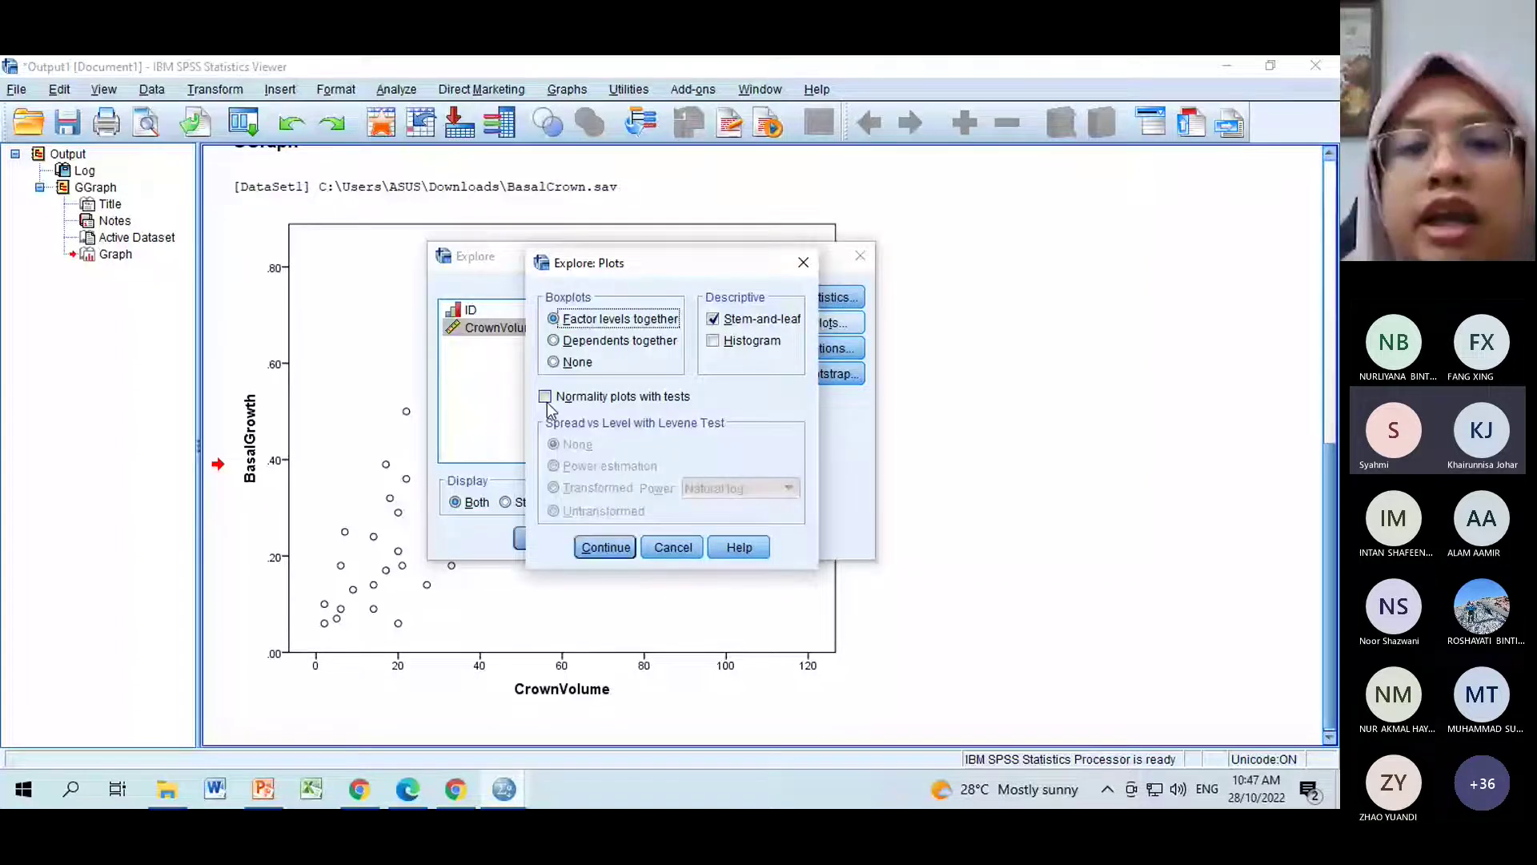
pyautogui.click(545, 397)
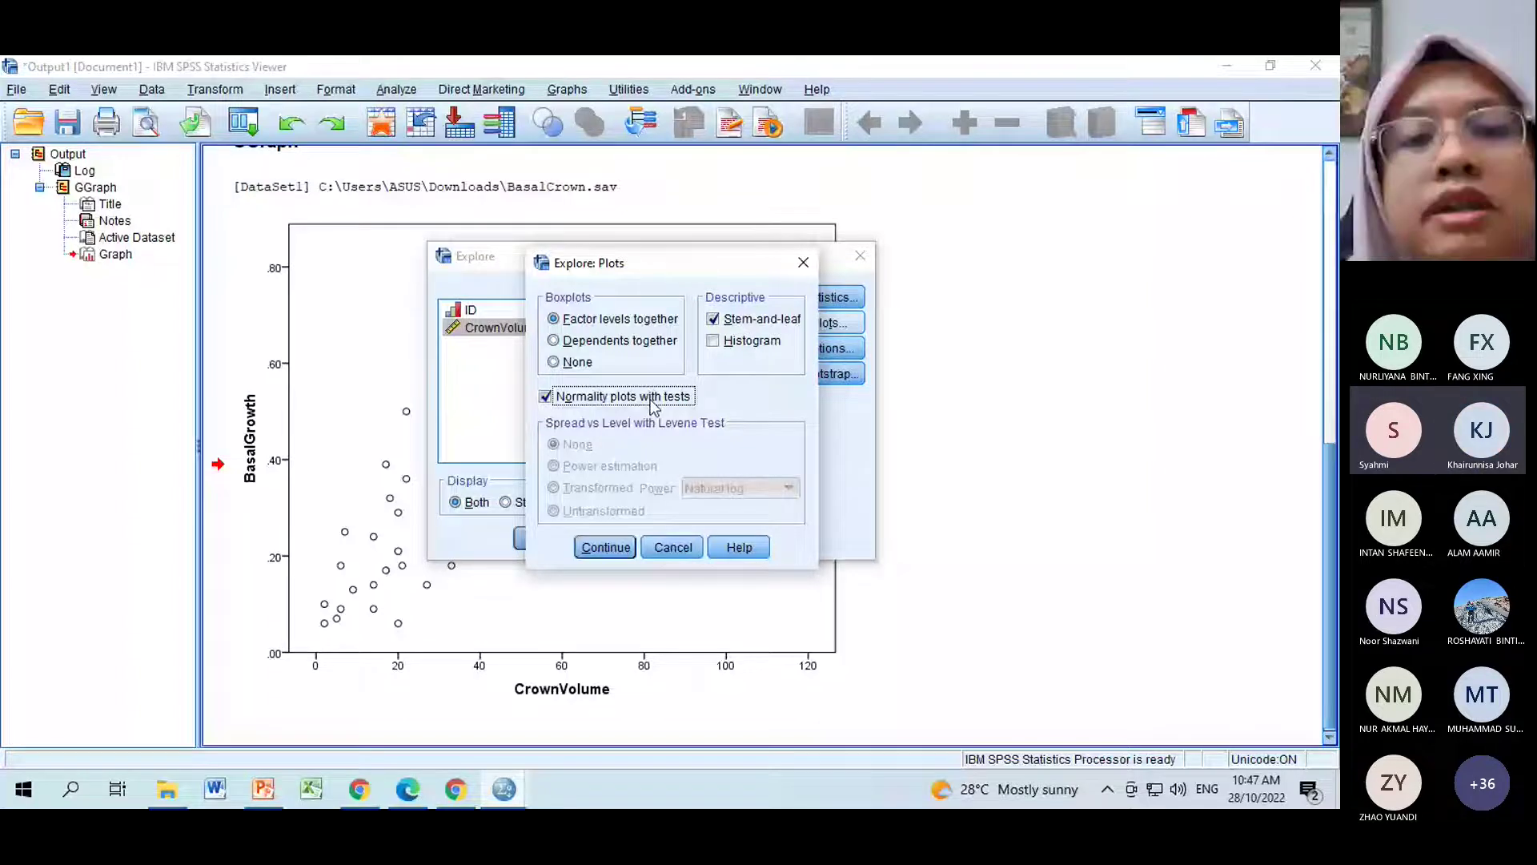
pyautogui.click(738, 341)
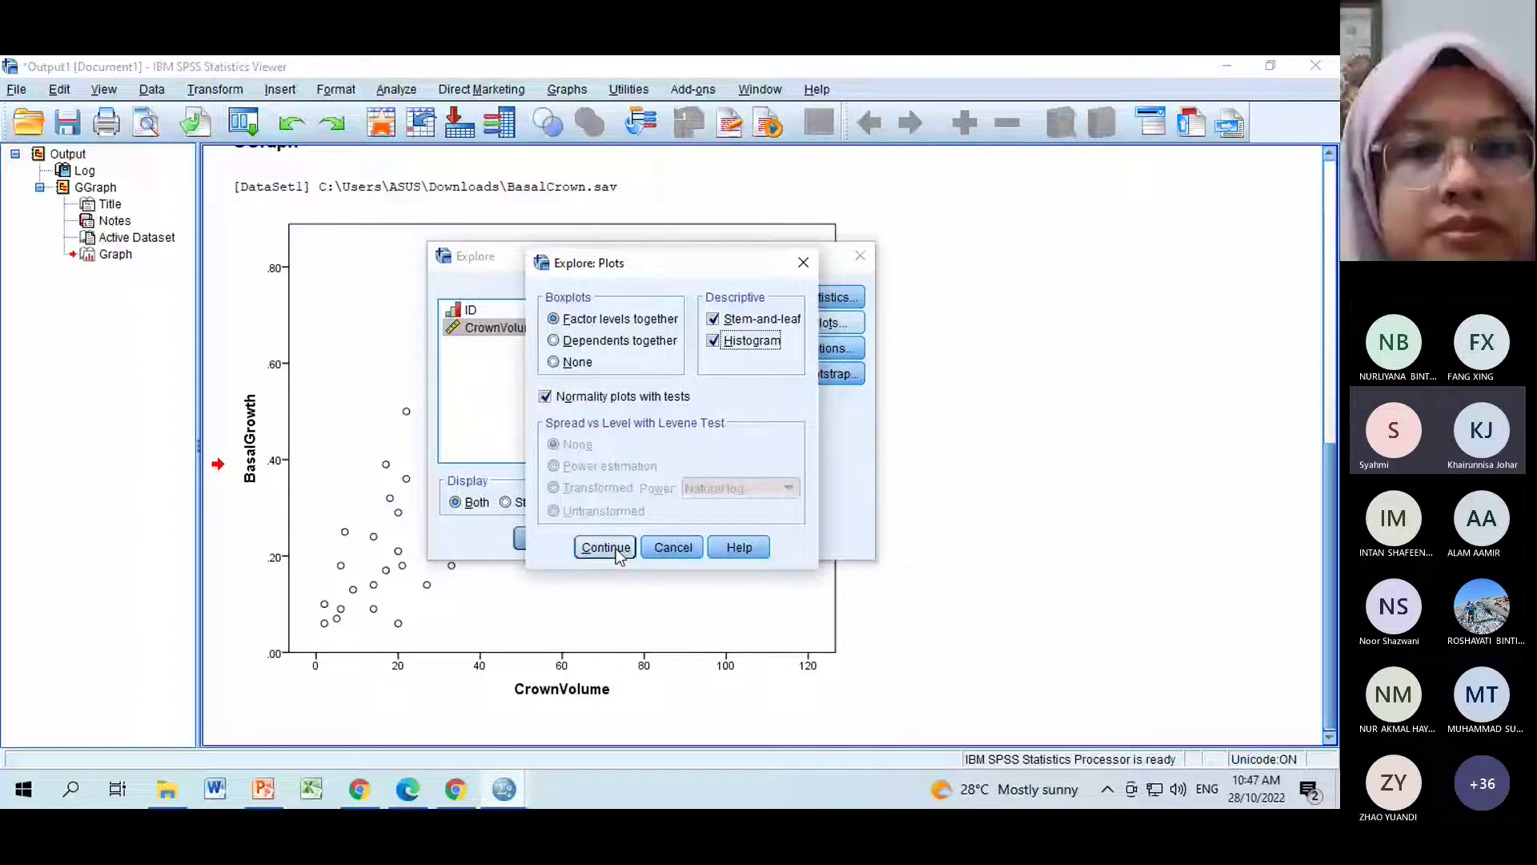
pyautogui.click(618, 554)
pyautogui.click(556, 541)
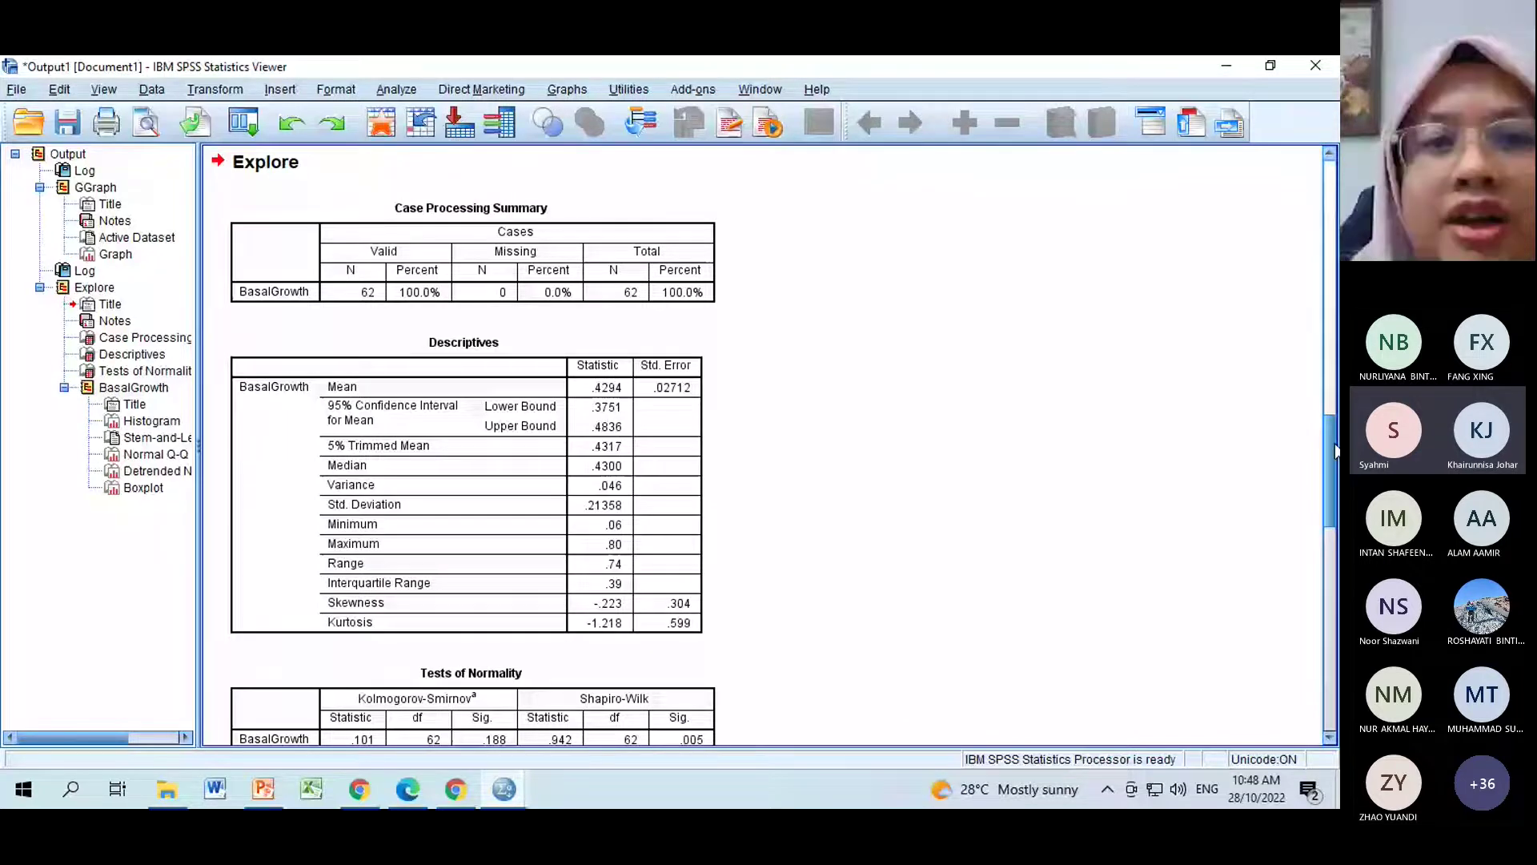
# Scroll the Explore output past Descriptives to Tests of Normality and the BasalGrowth histogram.
pyautogui.moveTo(1334, 450); pyautogui.dragTo(1333, 433)
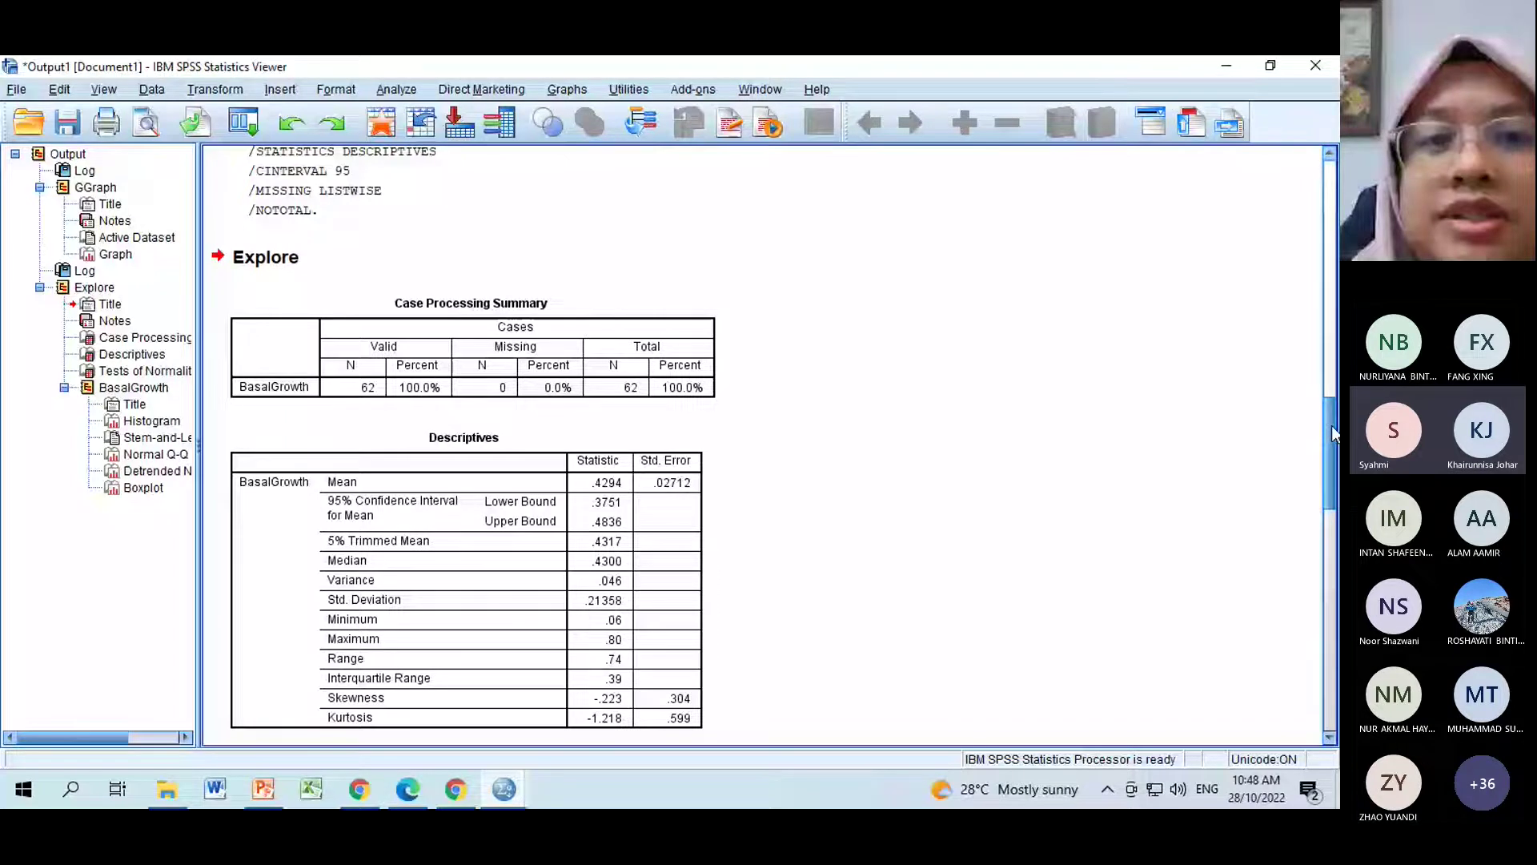
pyautogui.scroll(-3, 467, 265)
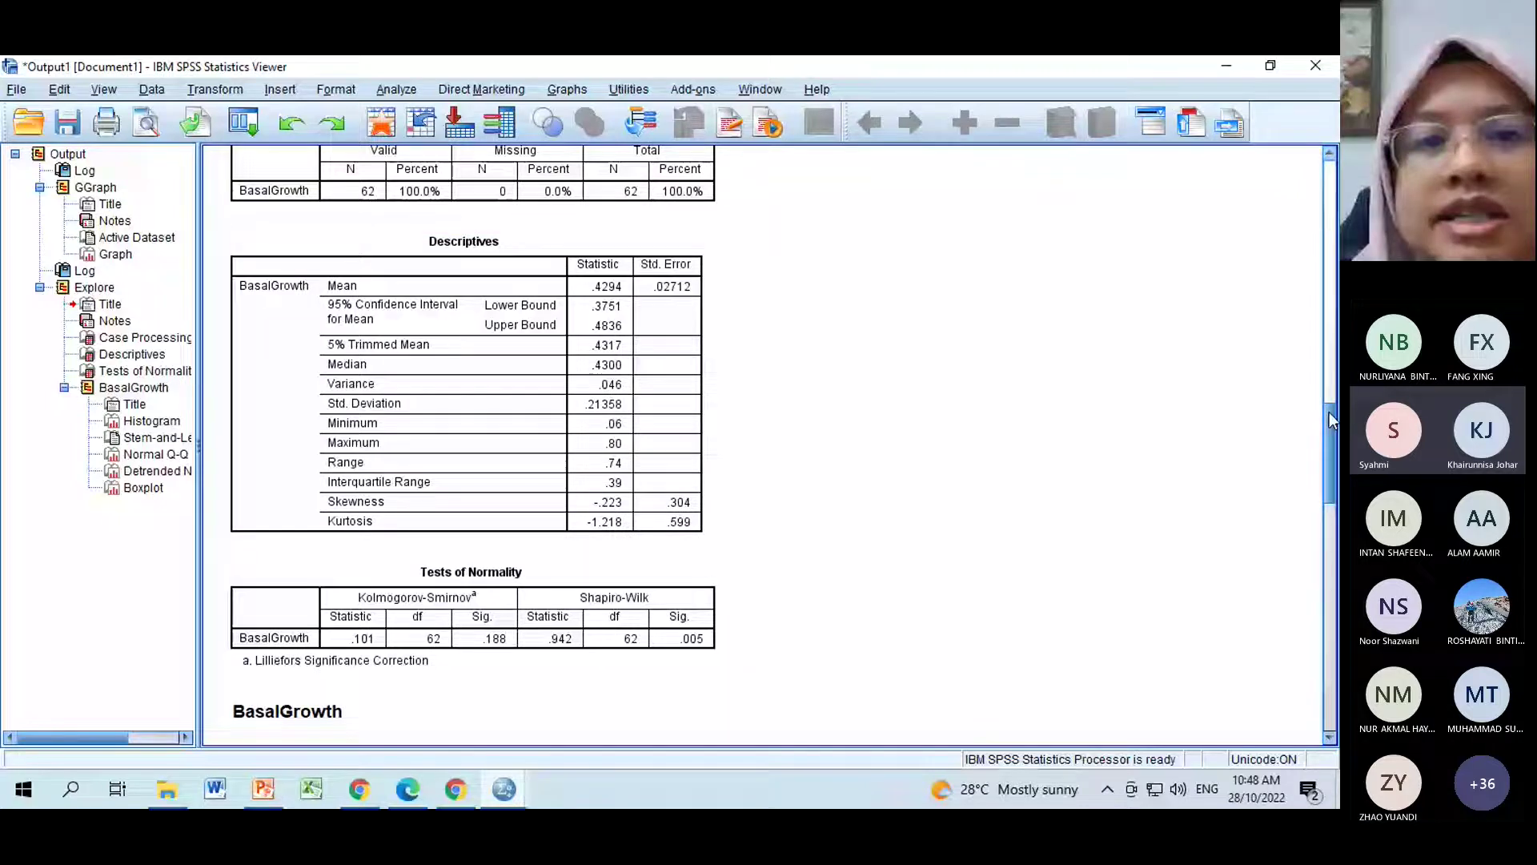
pyautogui.scroll(-5, 528, 277)
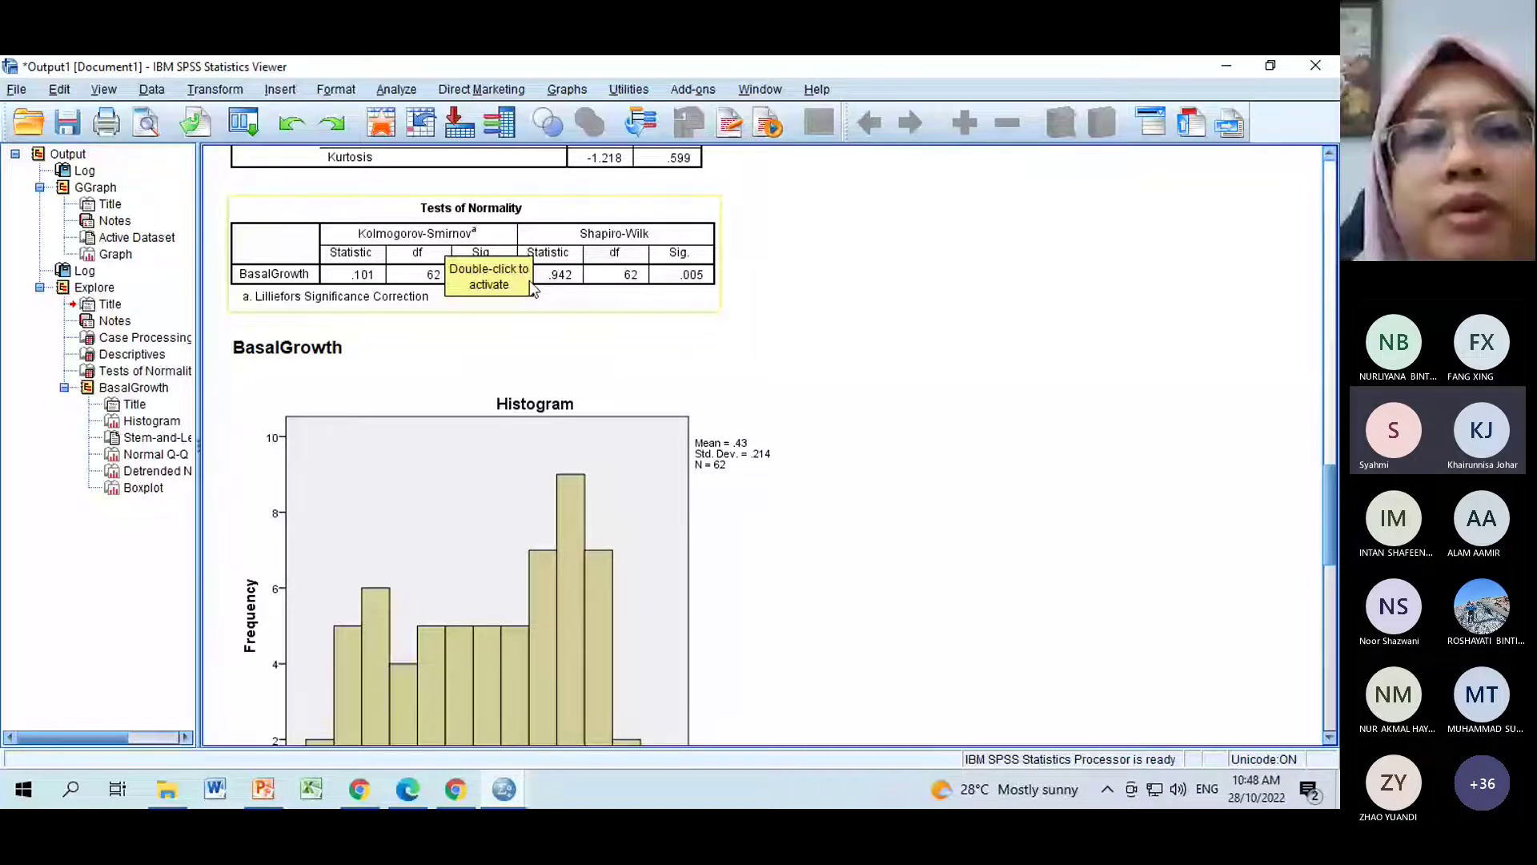
pyautogui.click(397, 89)
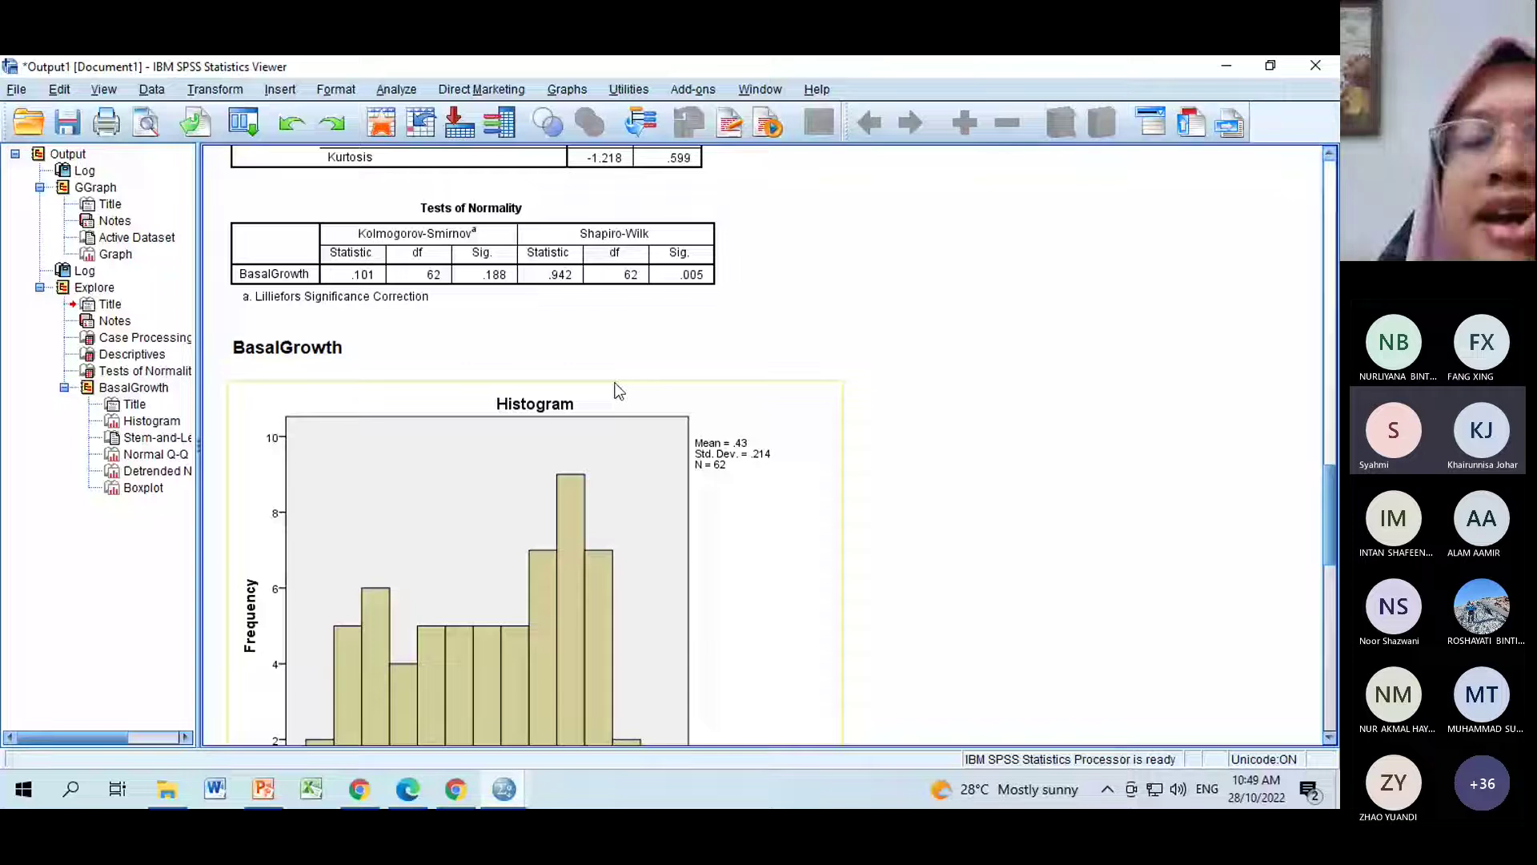
pyautogui.click(506, 287)
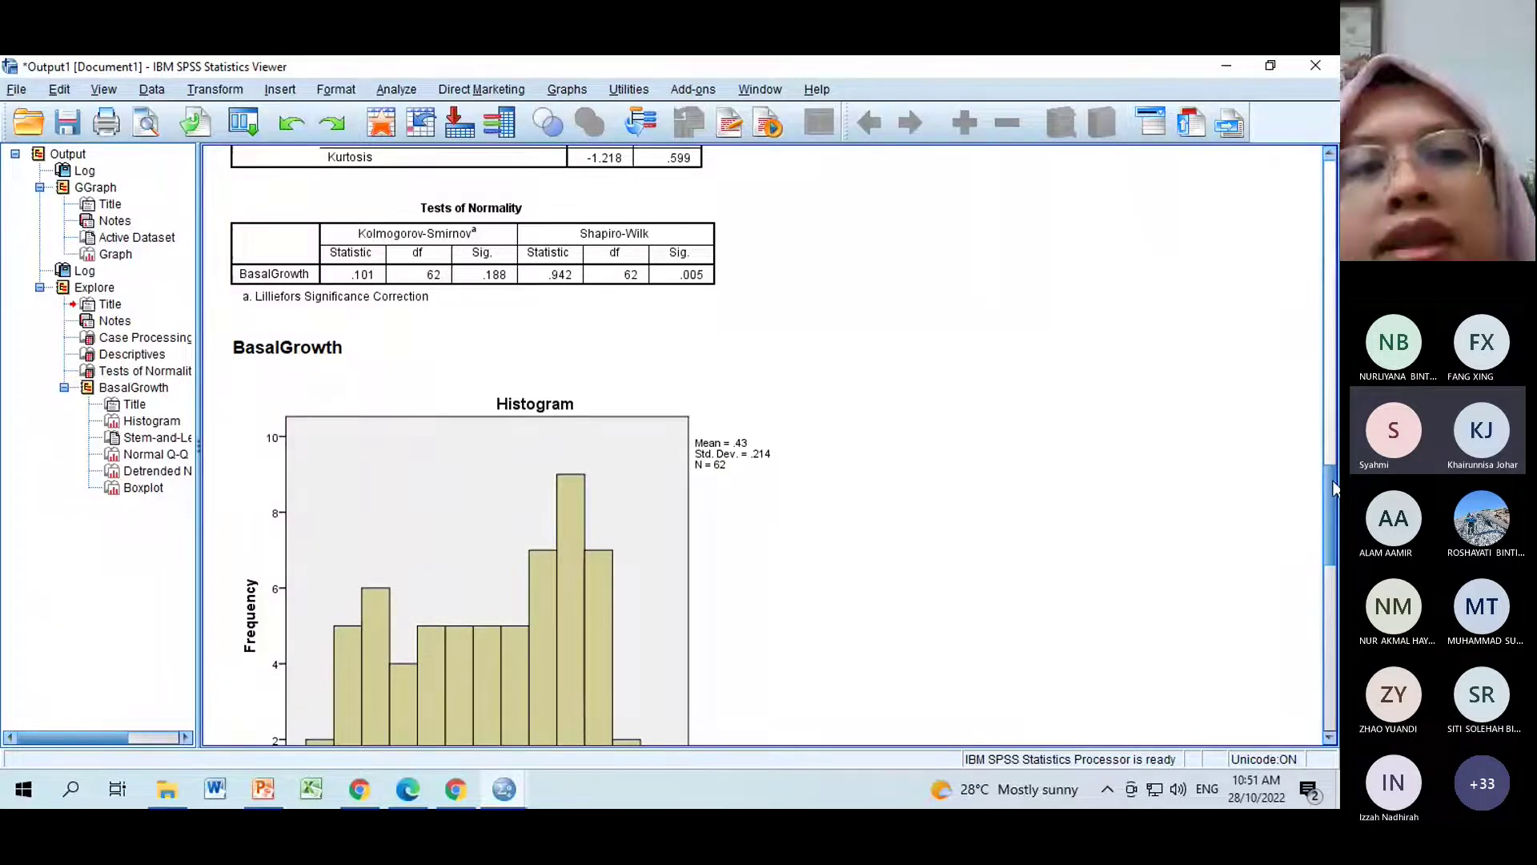
pyautogui.scroll(-1, 1334, 497)
pyautogui.moveTo(1334, 496); pyautogui.dragTo(1333, 513)
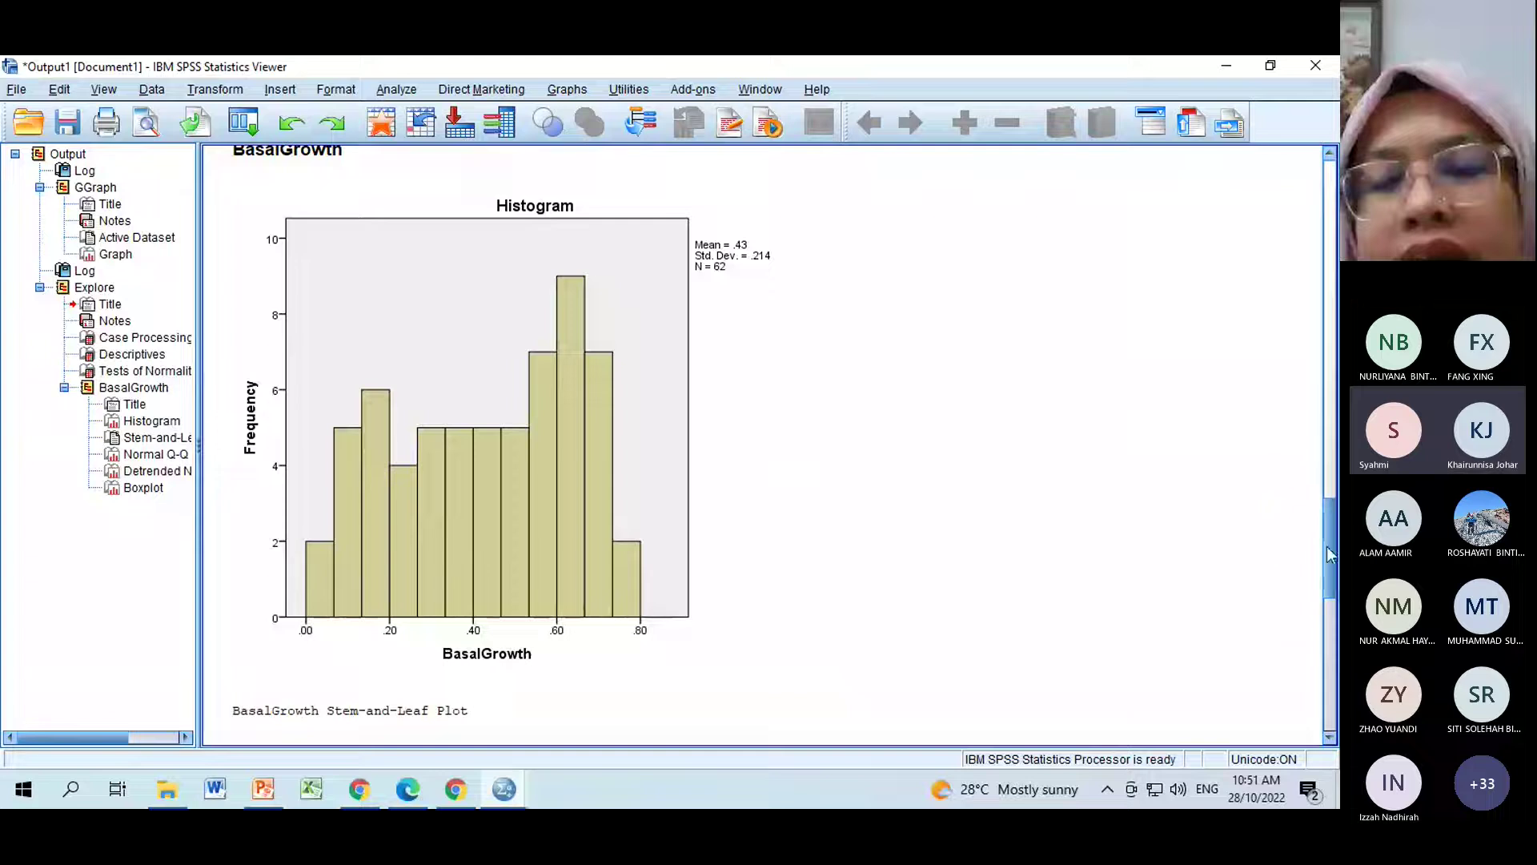
pyautogui.moveTo(1329, 549); pyautogui.dragTo(1331, 547)
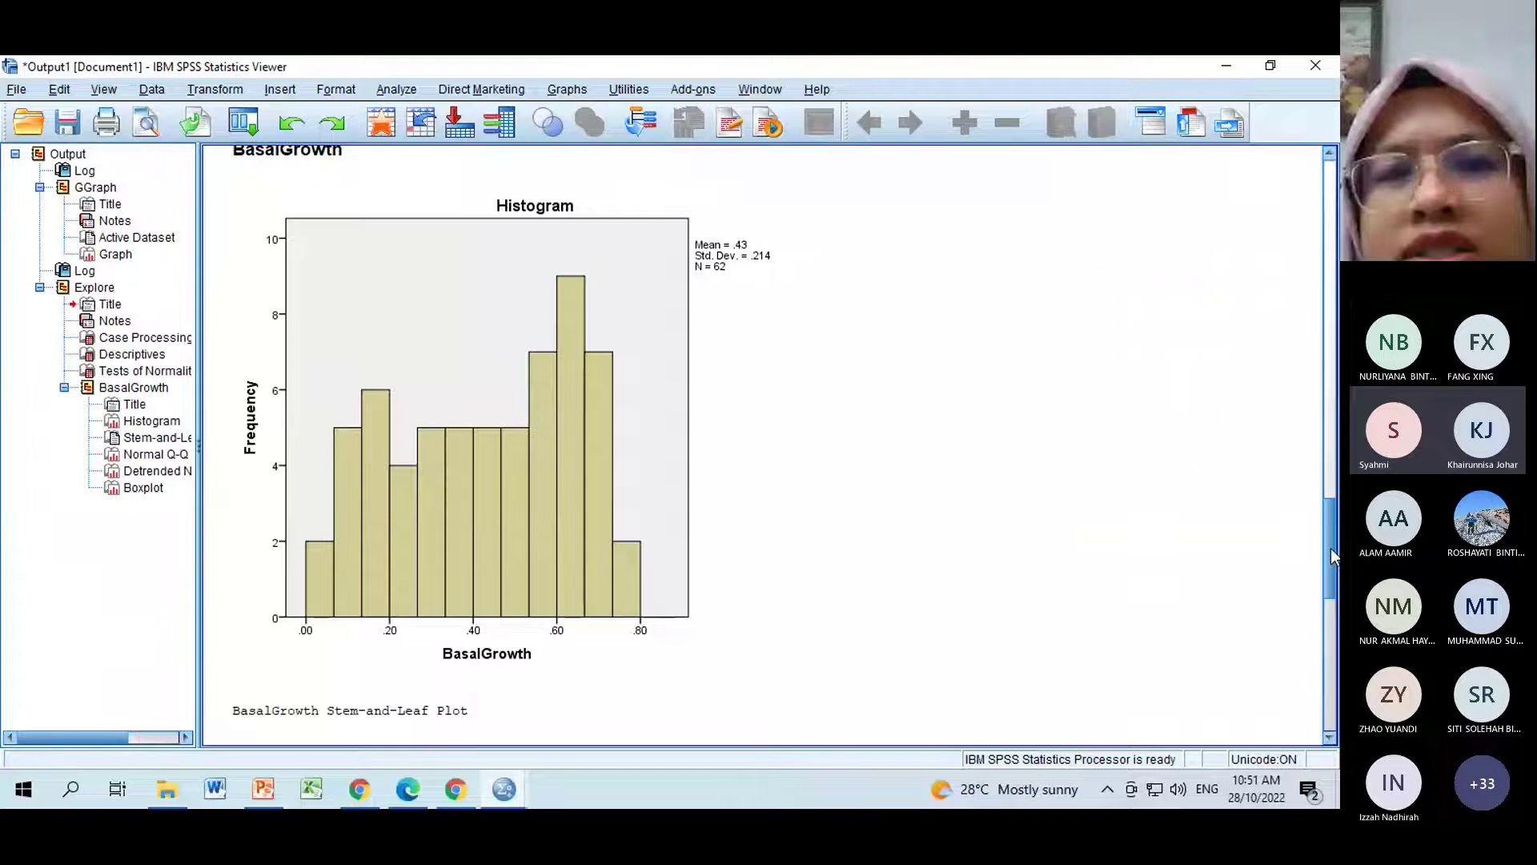
pyautogui.click(455, 383)
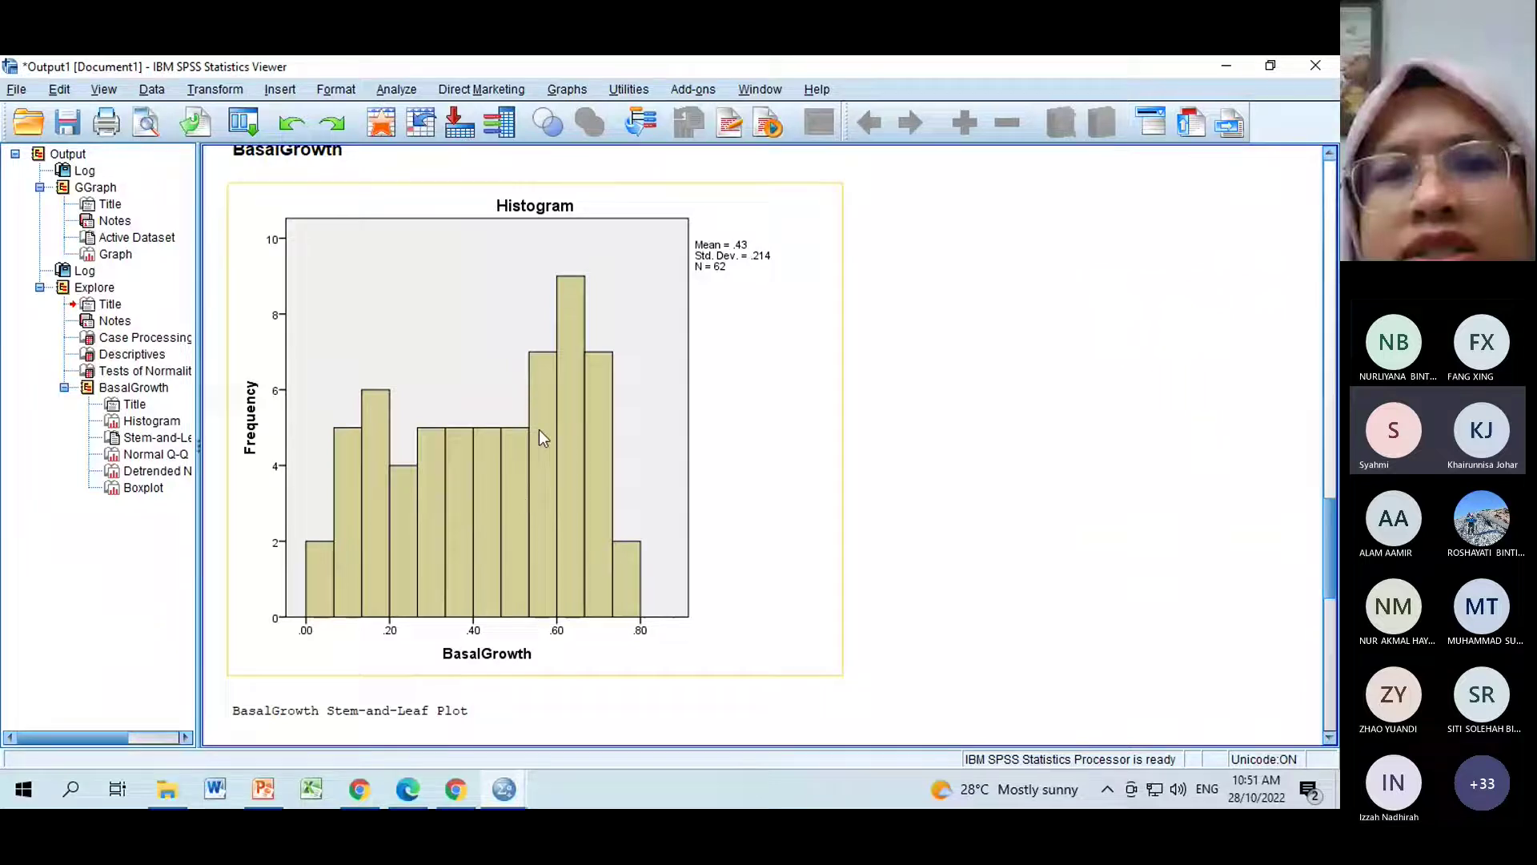
pyautogui.click(889, 496)
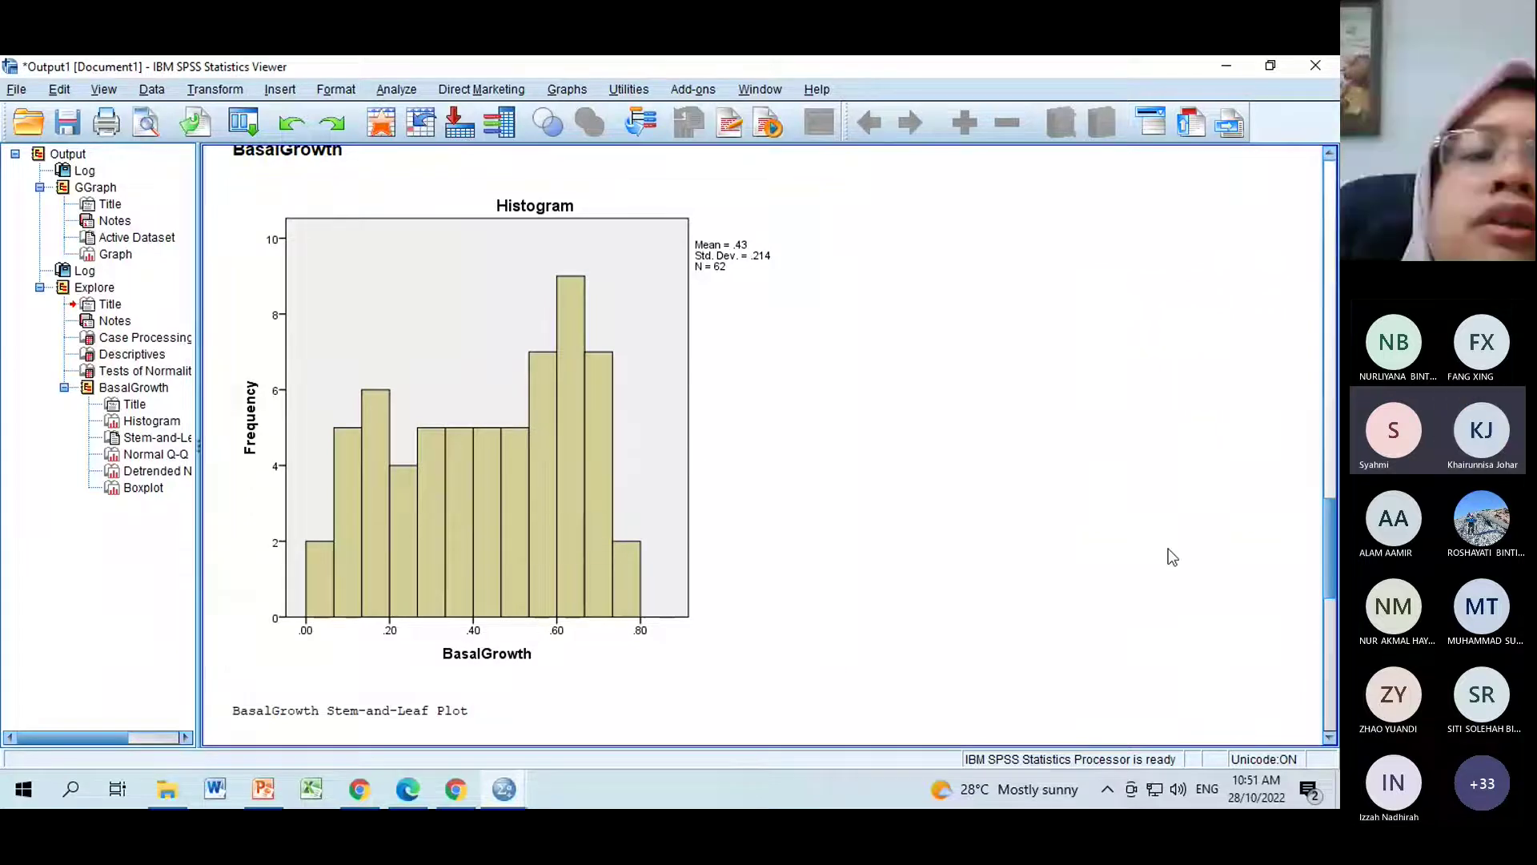
pyautogui.scroll(5, 1318, 581)
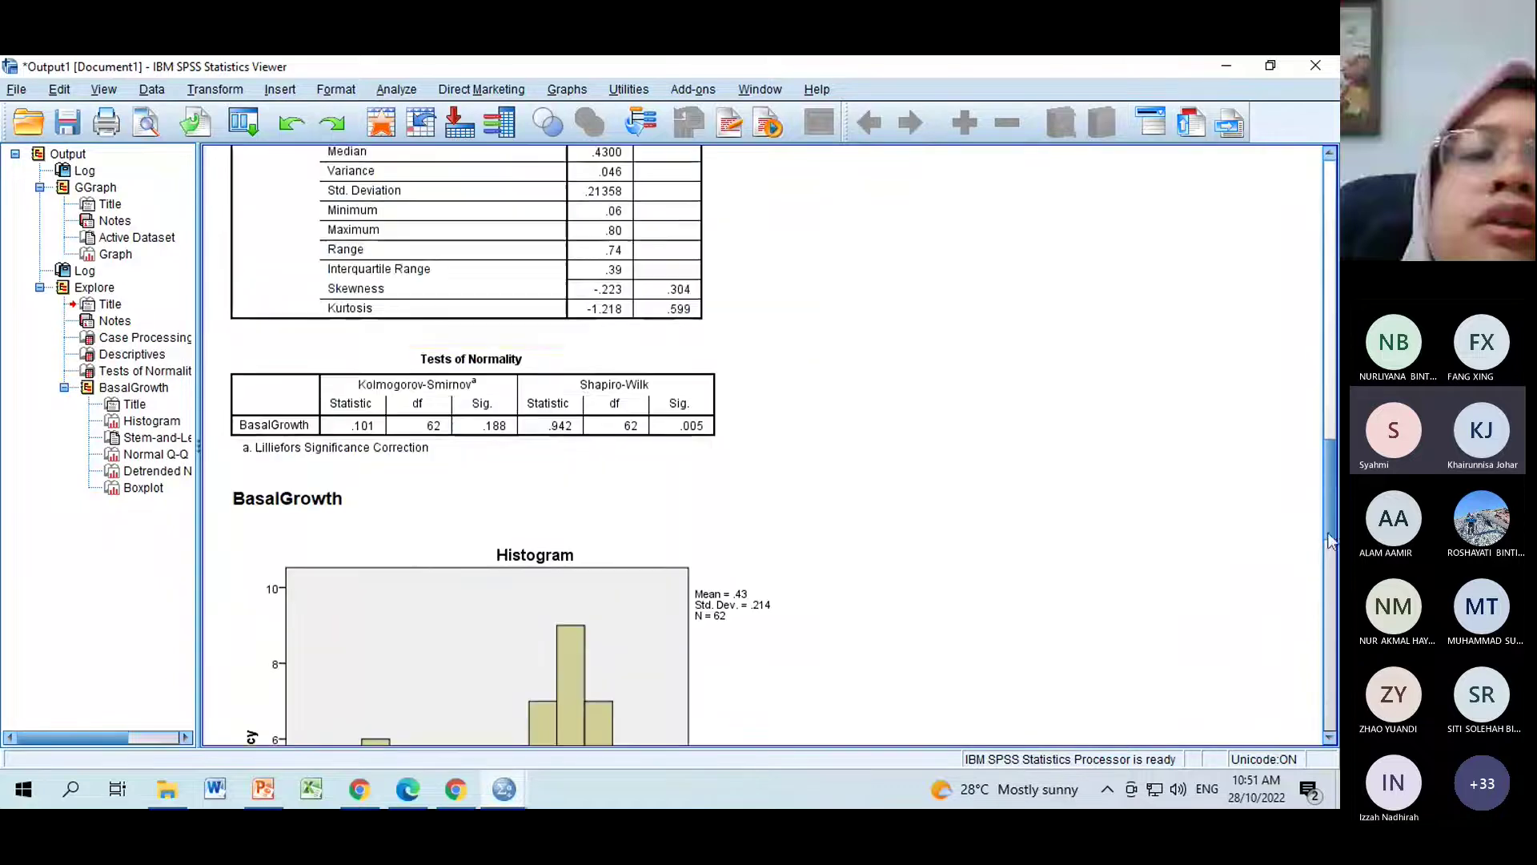
pyautogui.click(583, 444)
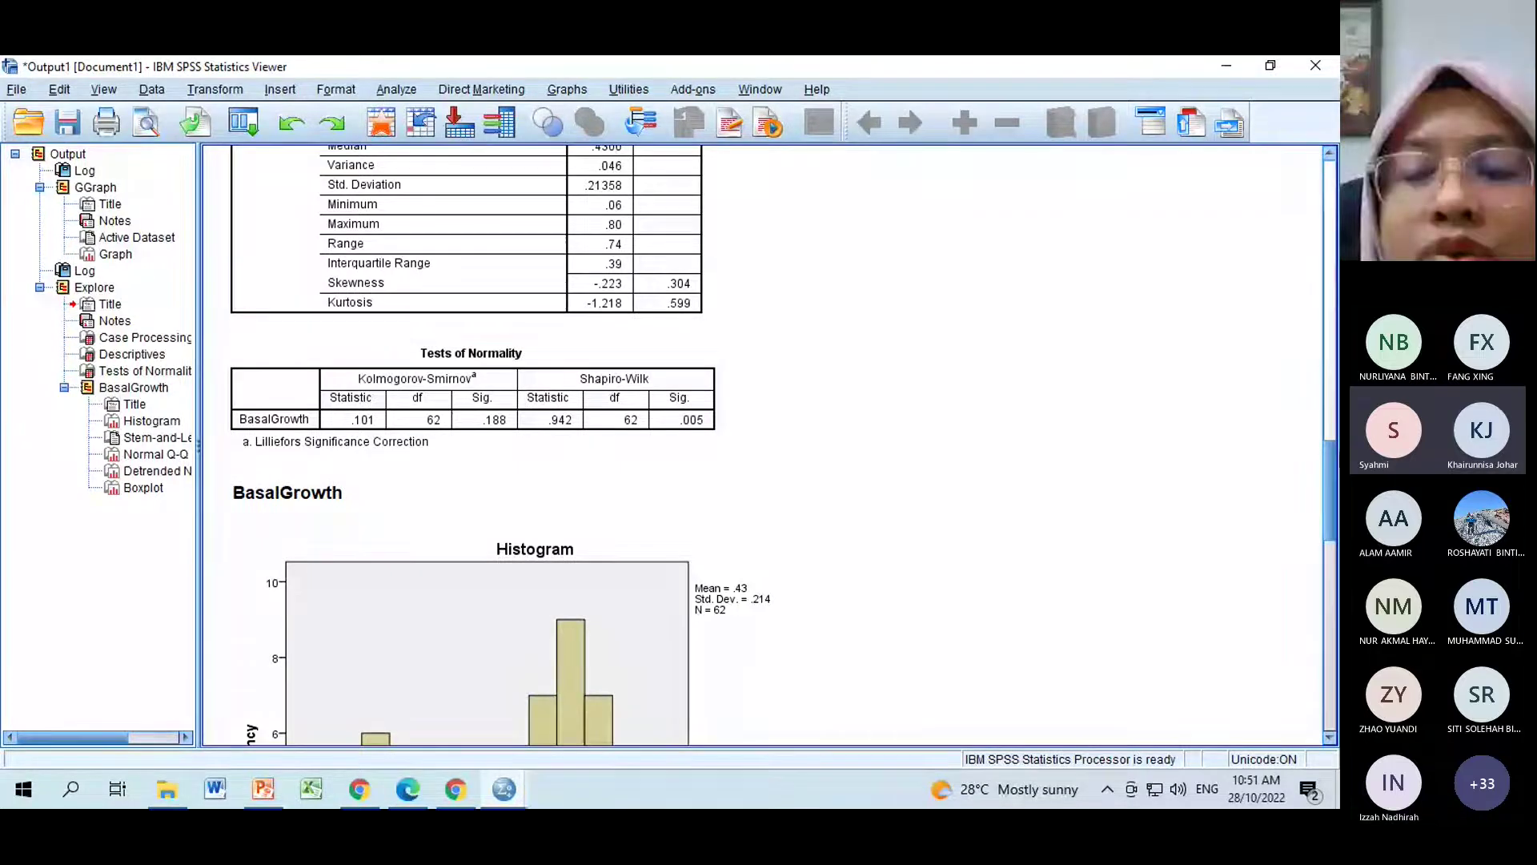
pyautogui.scroll(-5, 503, 541)
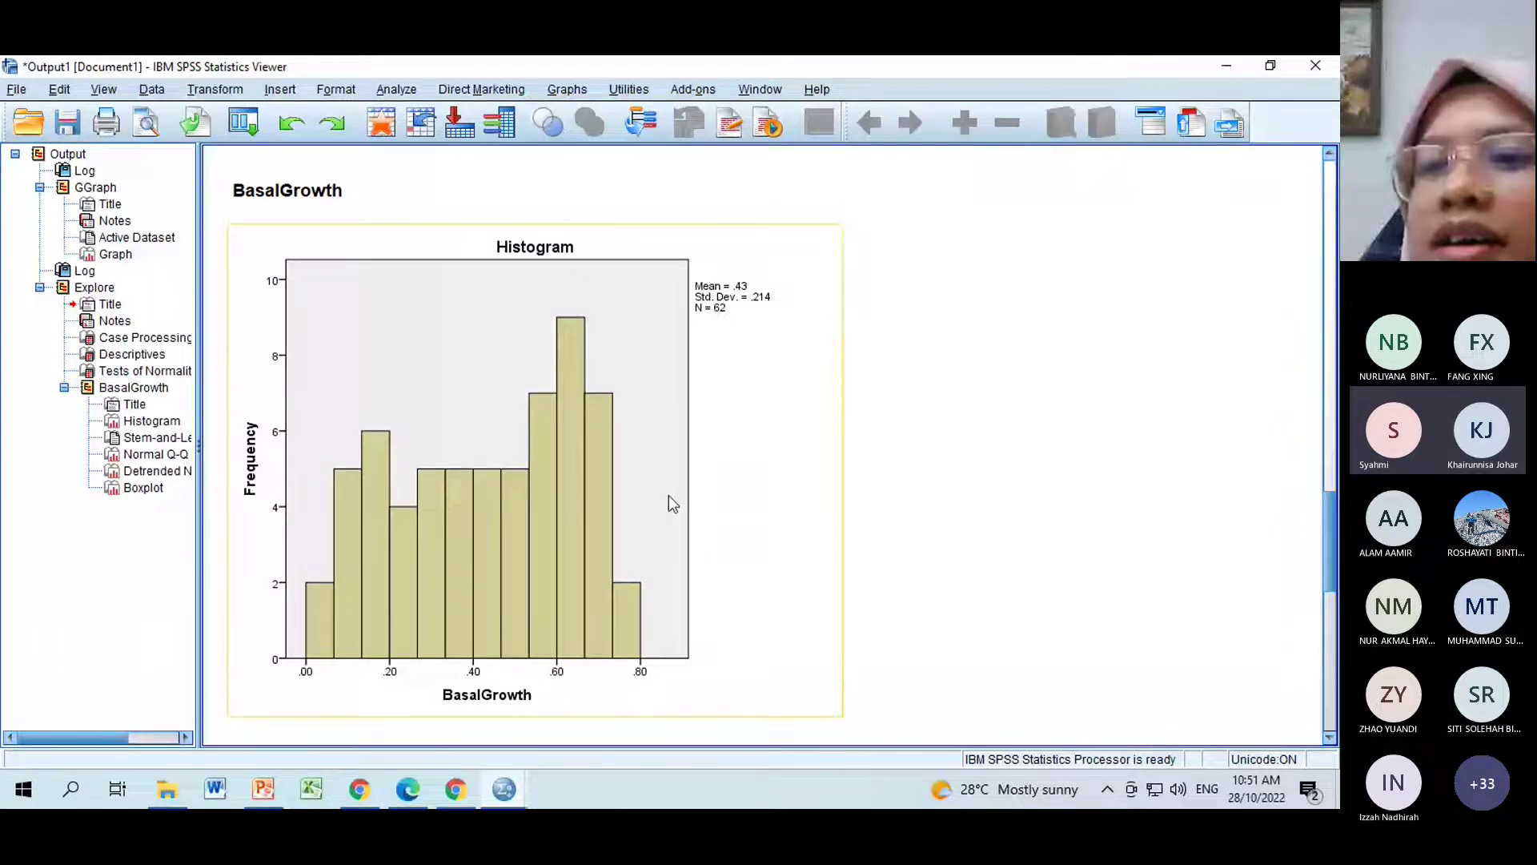
pyautogui.scroll(3, 1331, 496)
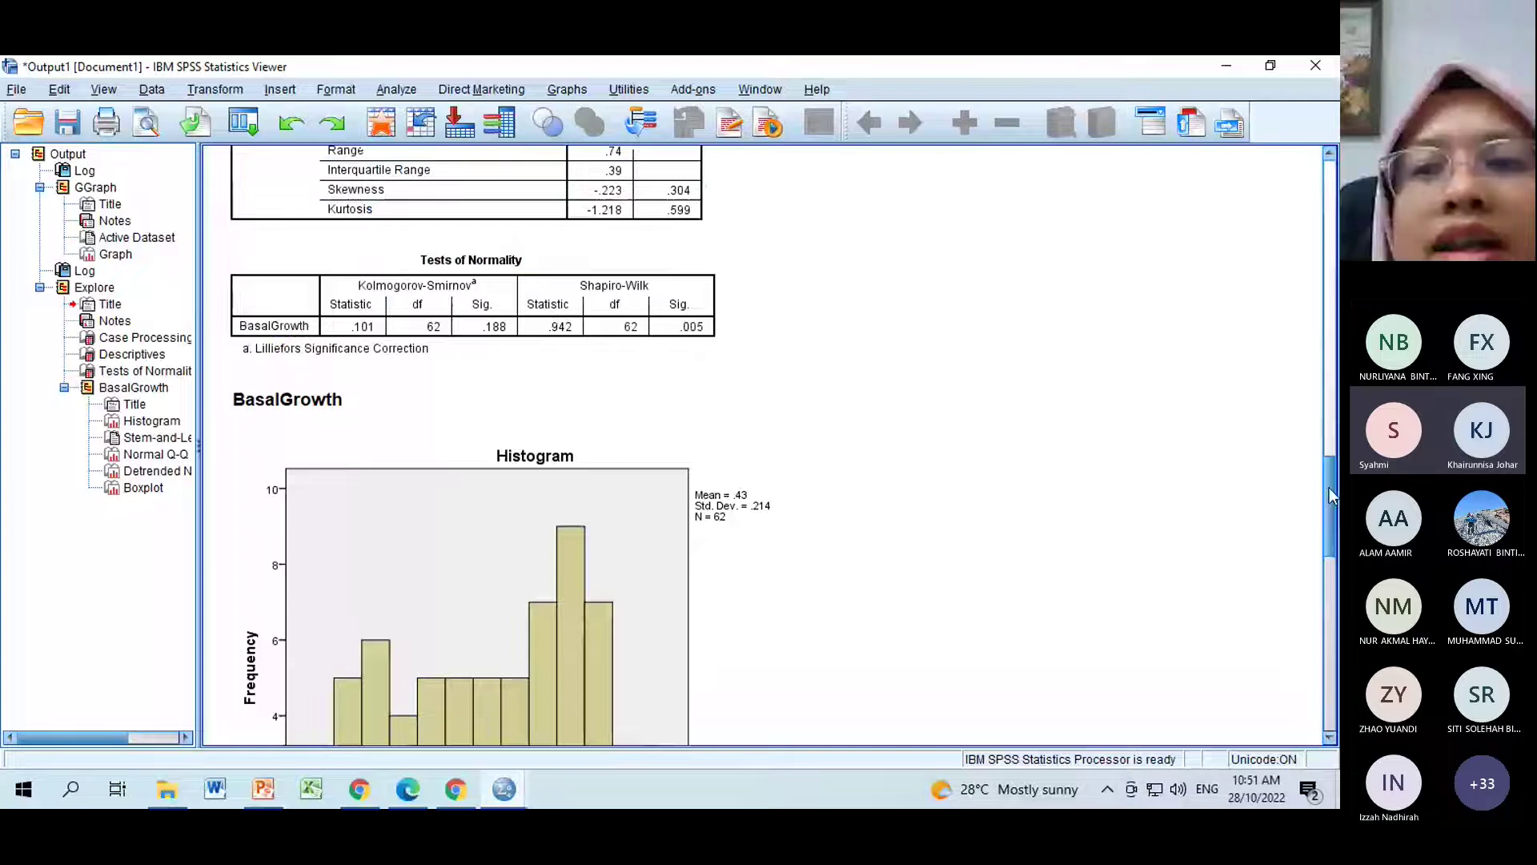
pyautogui.scroll(-1, 1331, 496)
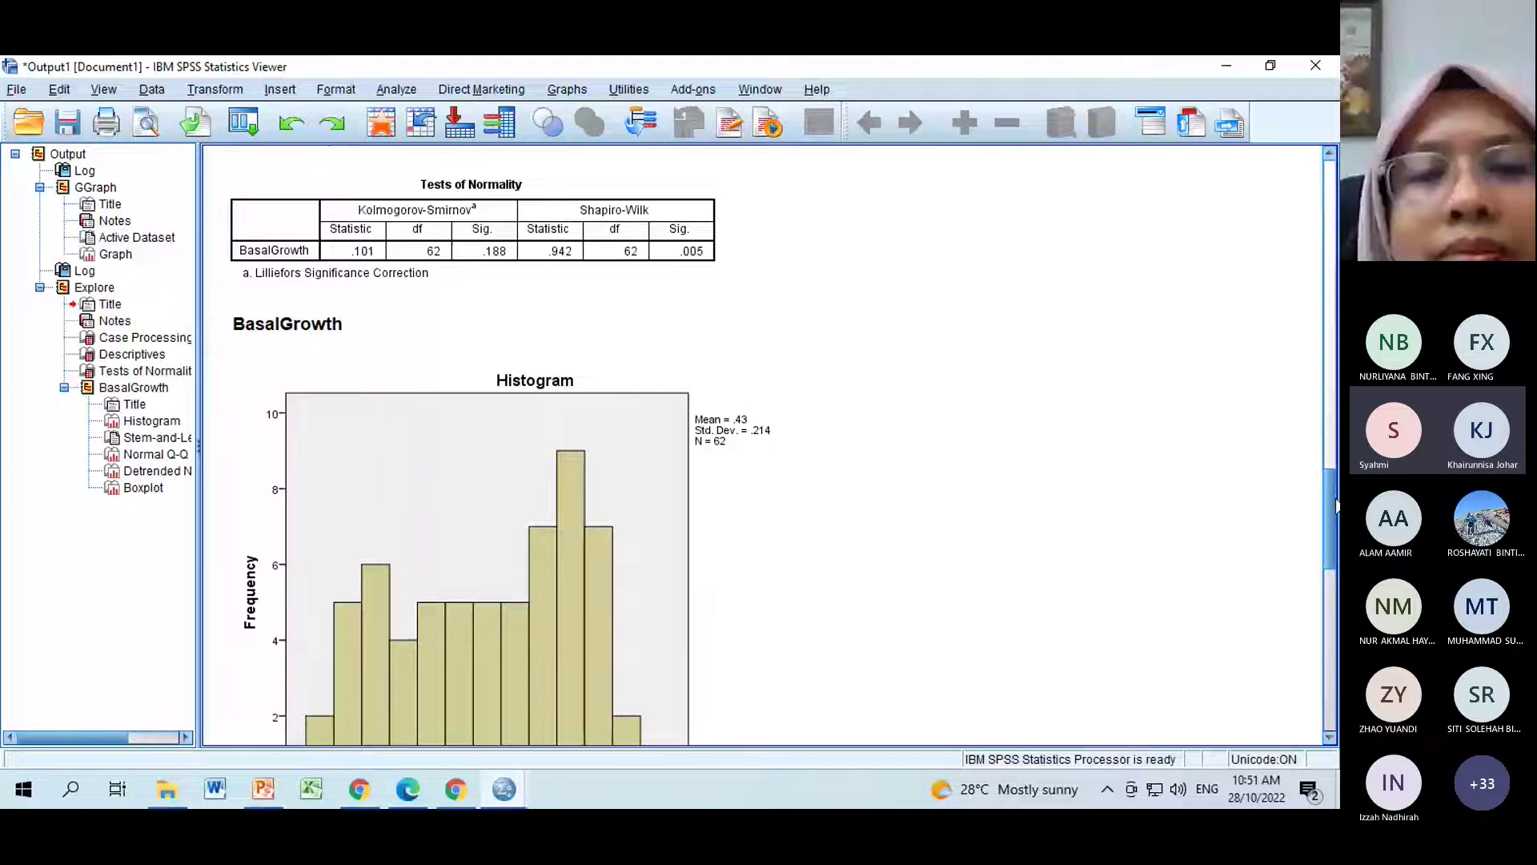
pyautogui.moveTo(1335, 504); pyautogui.dragTo(1336, 495)
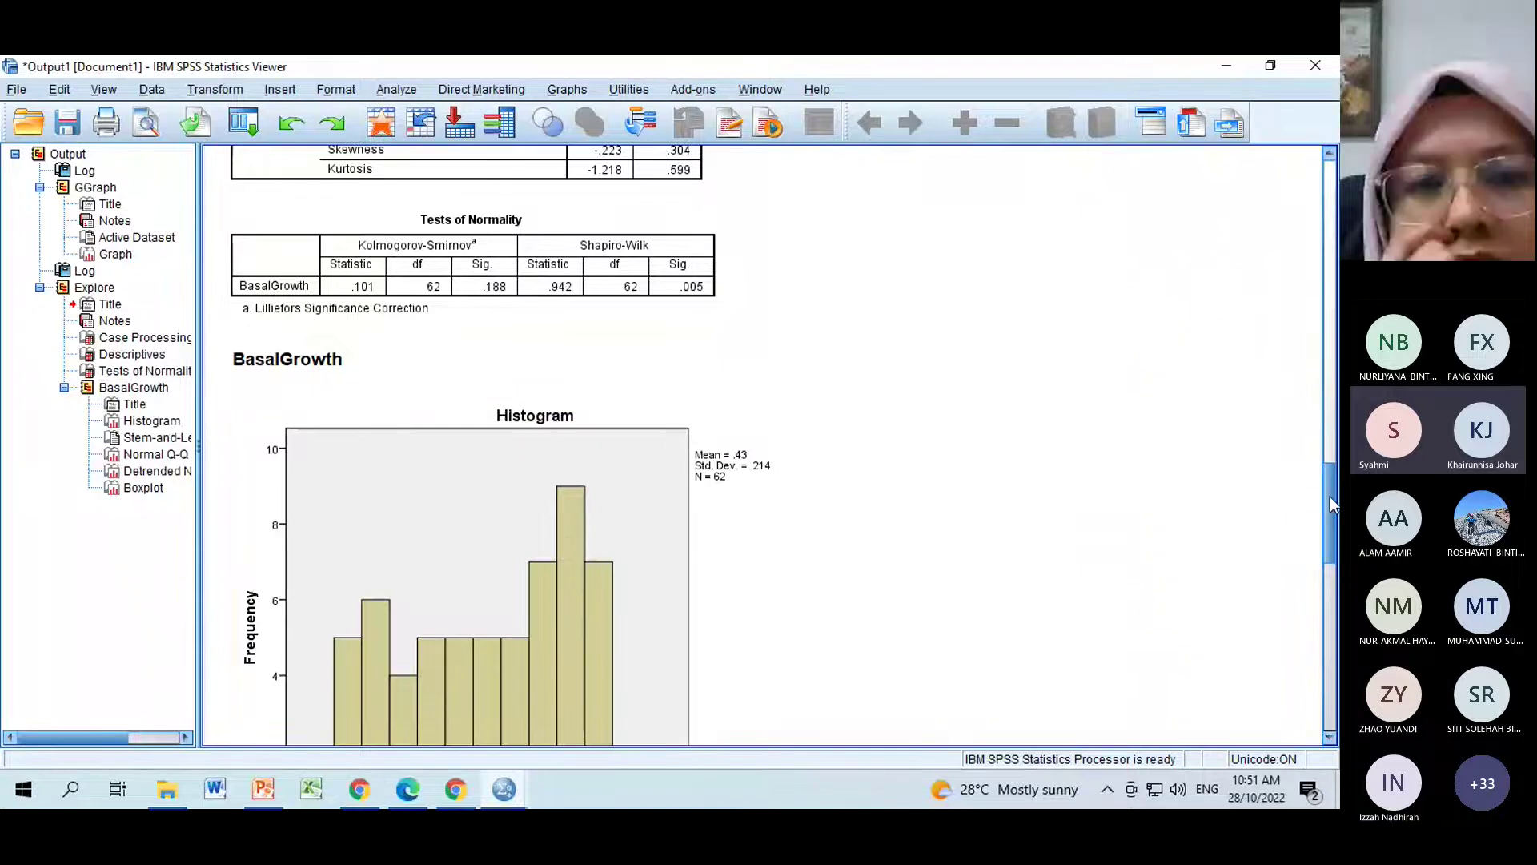
pyautogui.moveTo(1333, 504); pyautogui.dragTo(1336, 527)
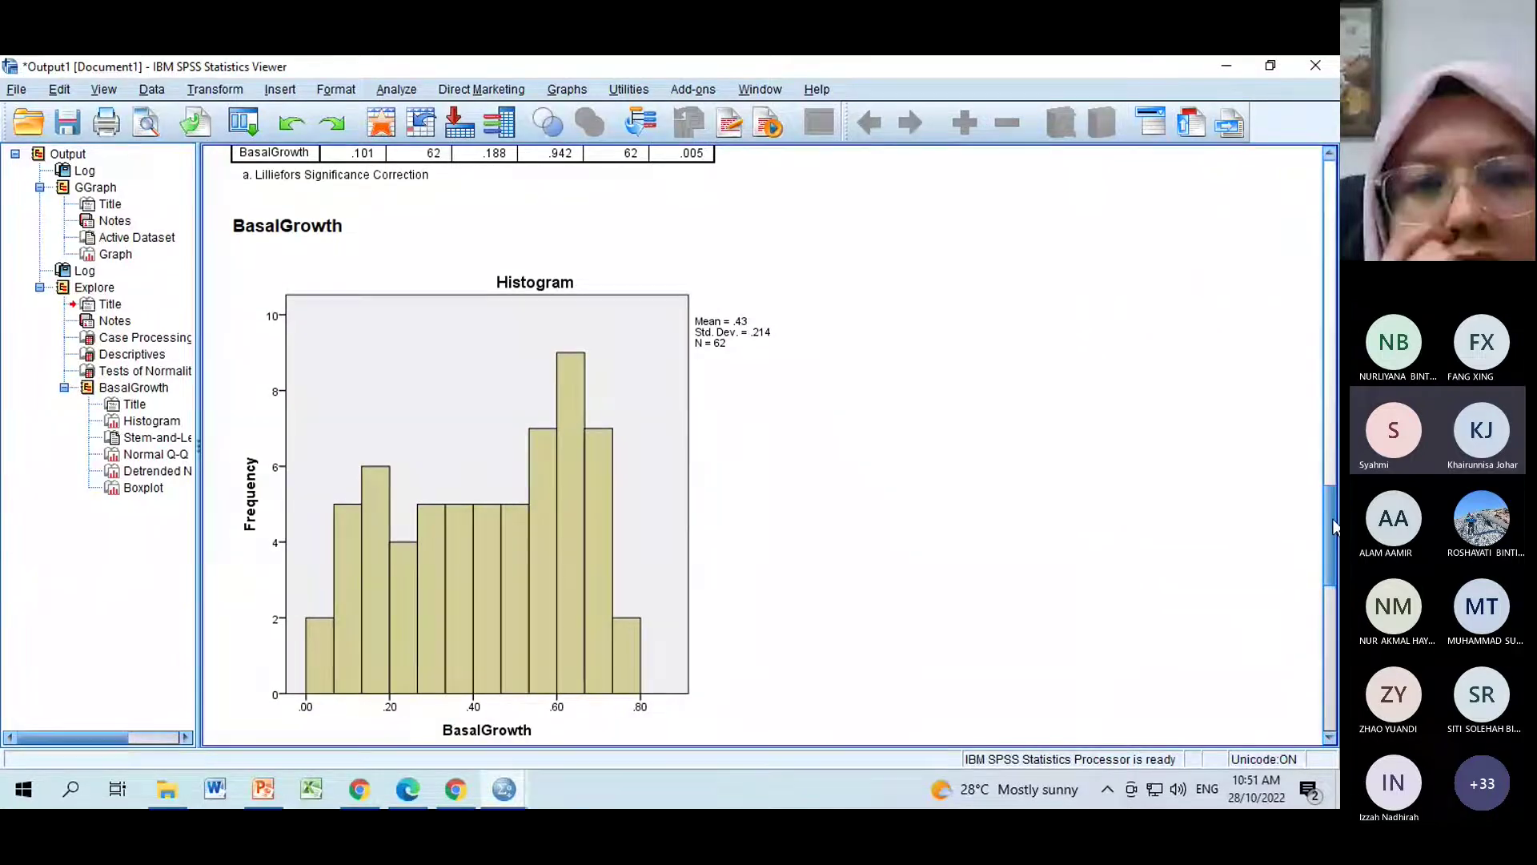
pyautogui.moveTo(1335, 525); pyautogui.dragTo(1338, 550)
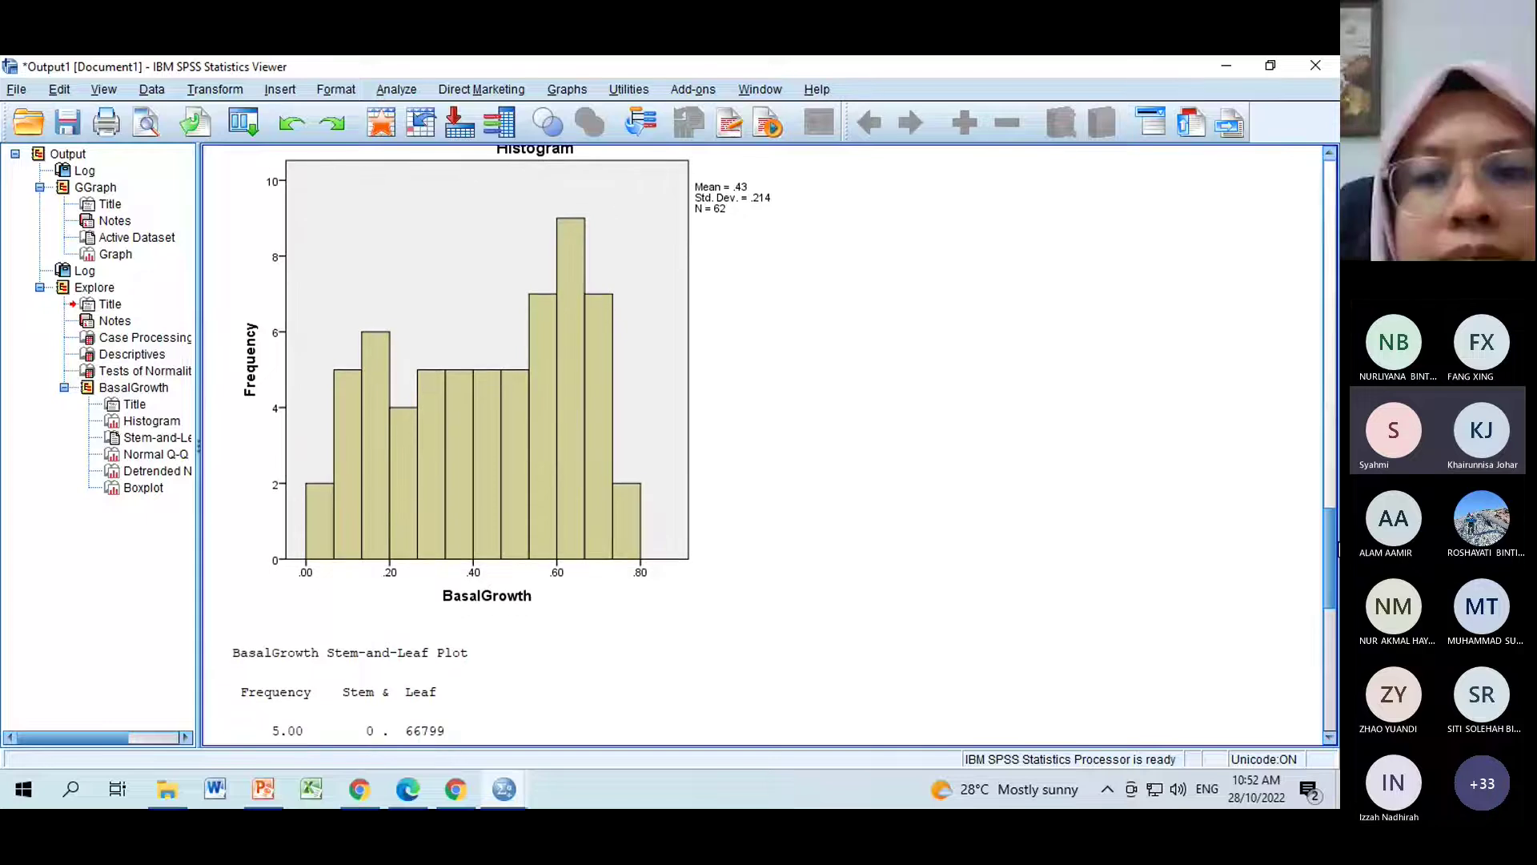
pyautogui.scroll(1, 1339, 552)
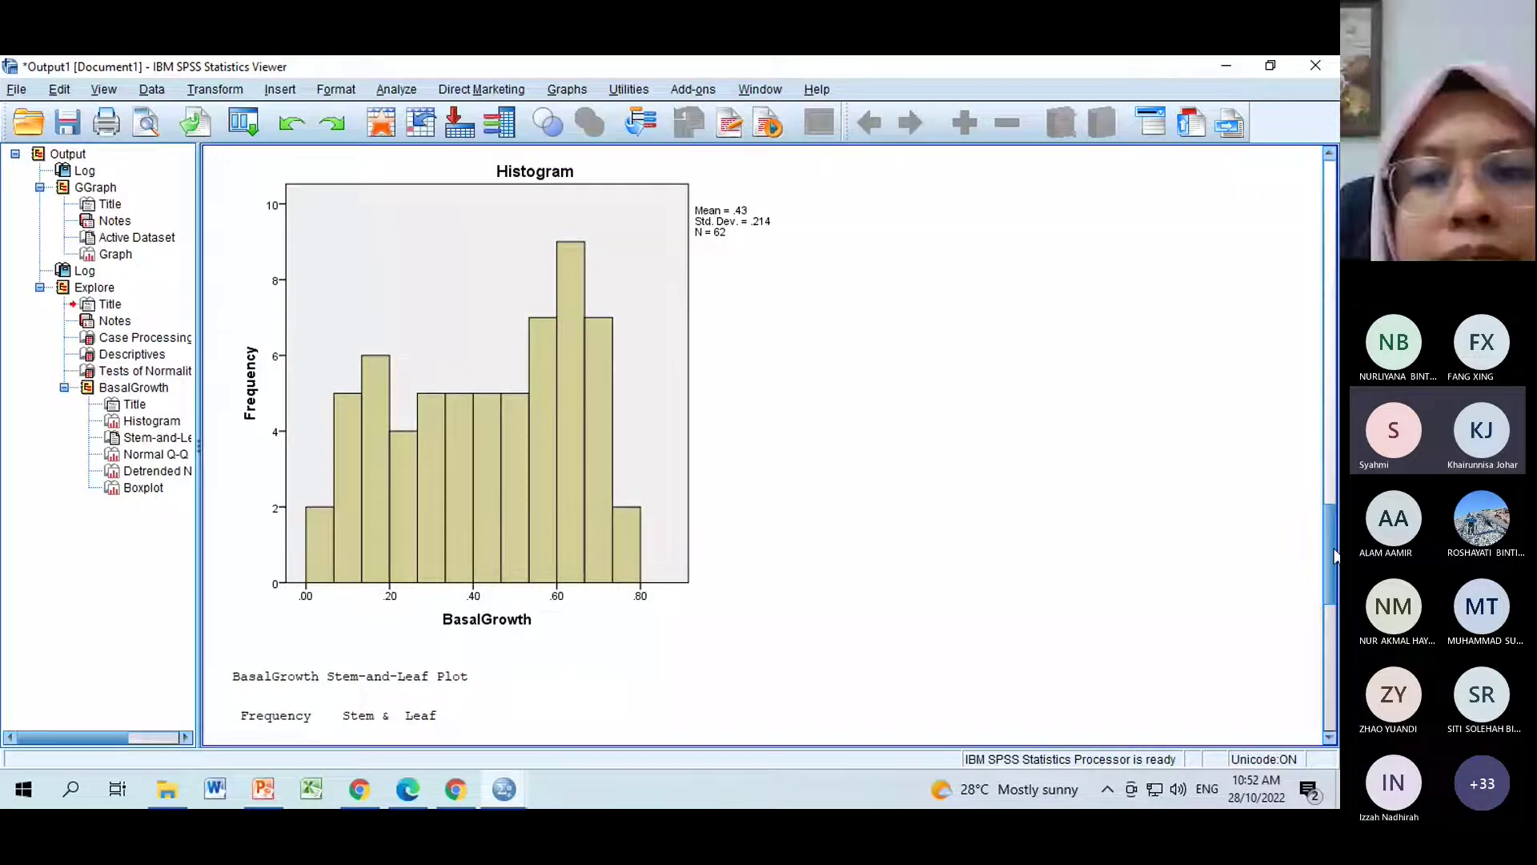
pyautogui.moveTo(1335, 554); pyautogui.dragTo(1332, 492)
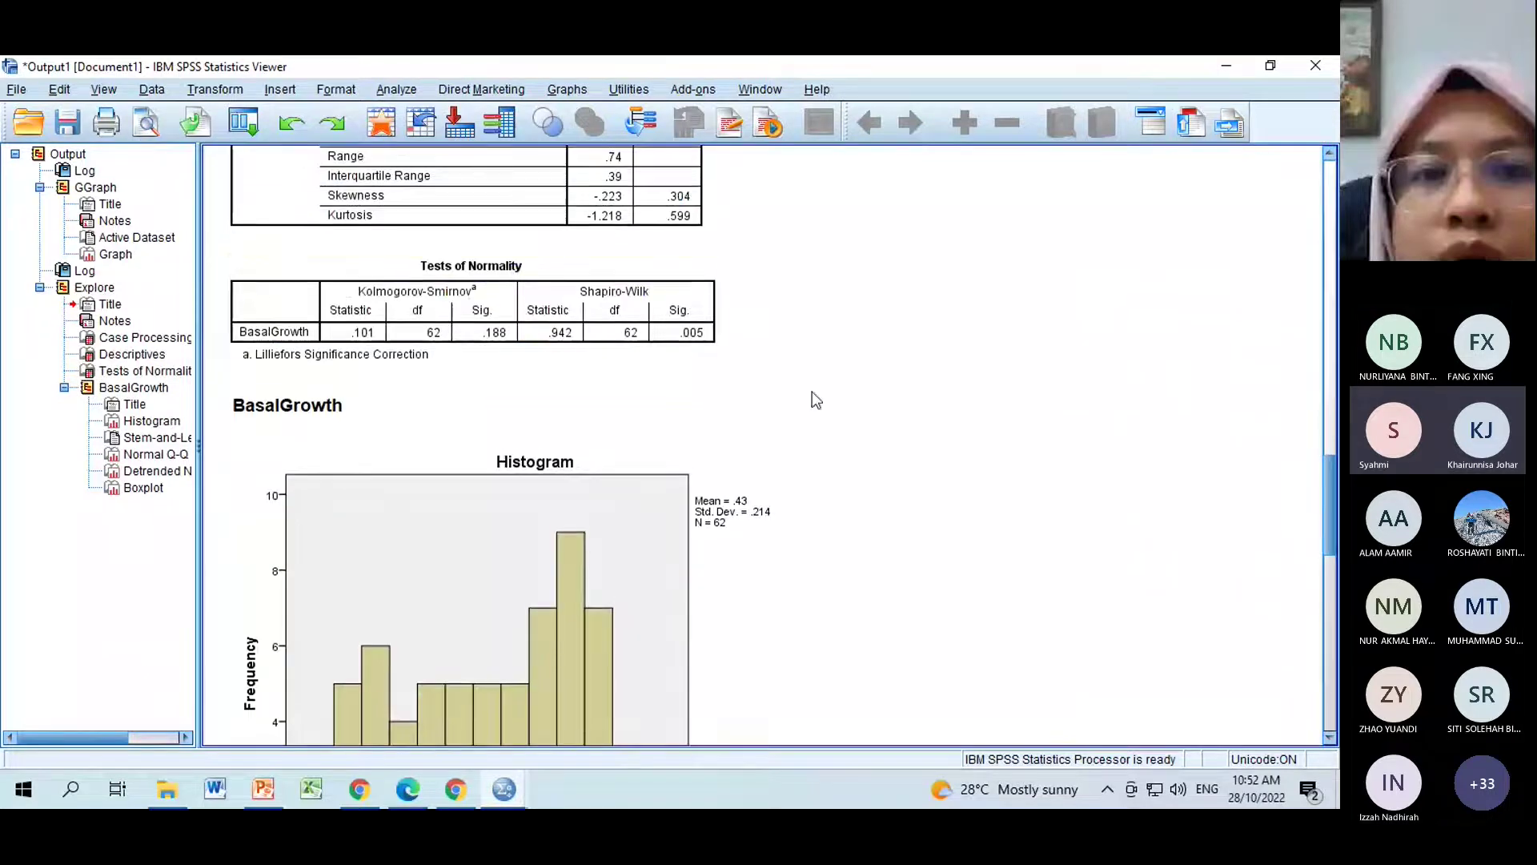
pyautogui.click(416, 322)
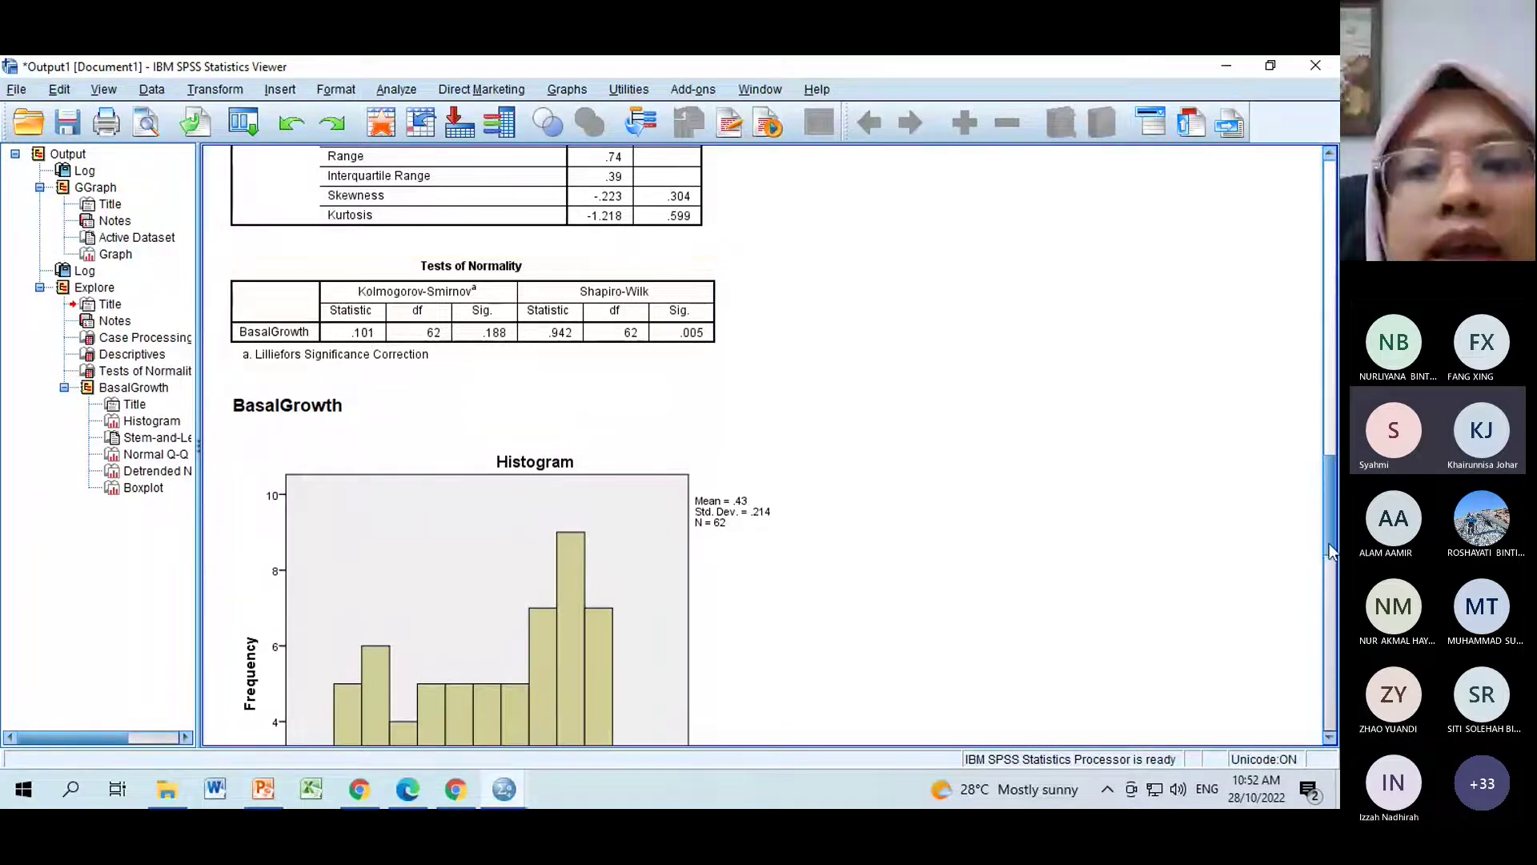
pyautogui.moveTo(1331, 547); pyautogui.dragTo(1318, 613)
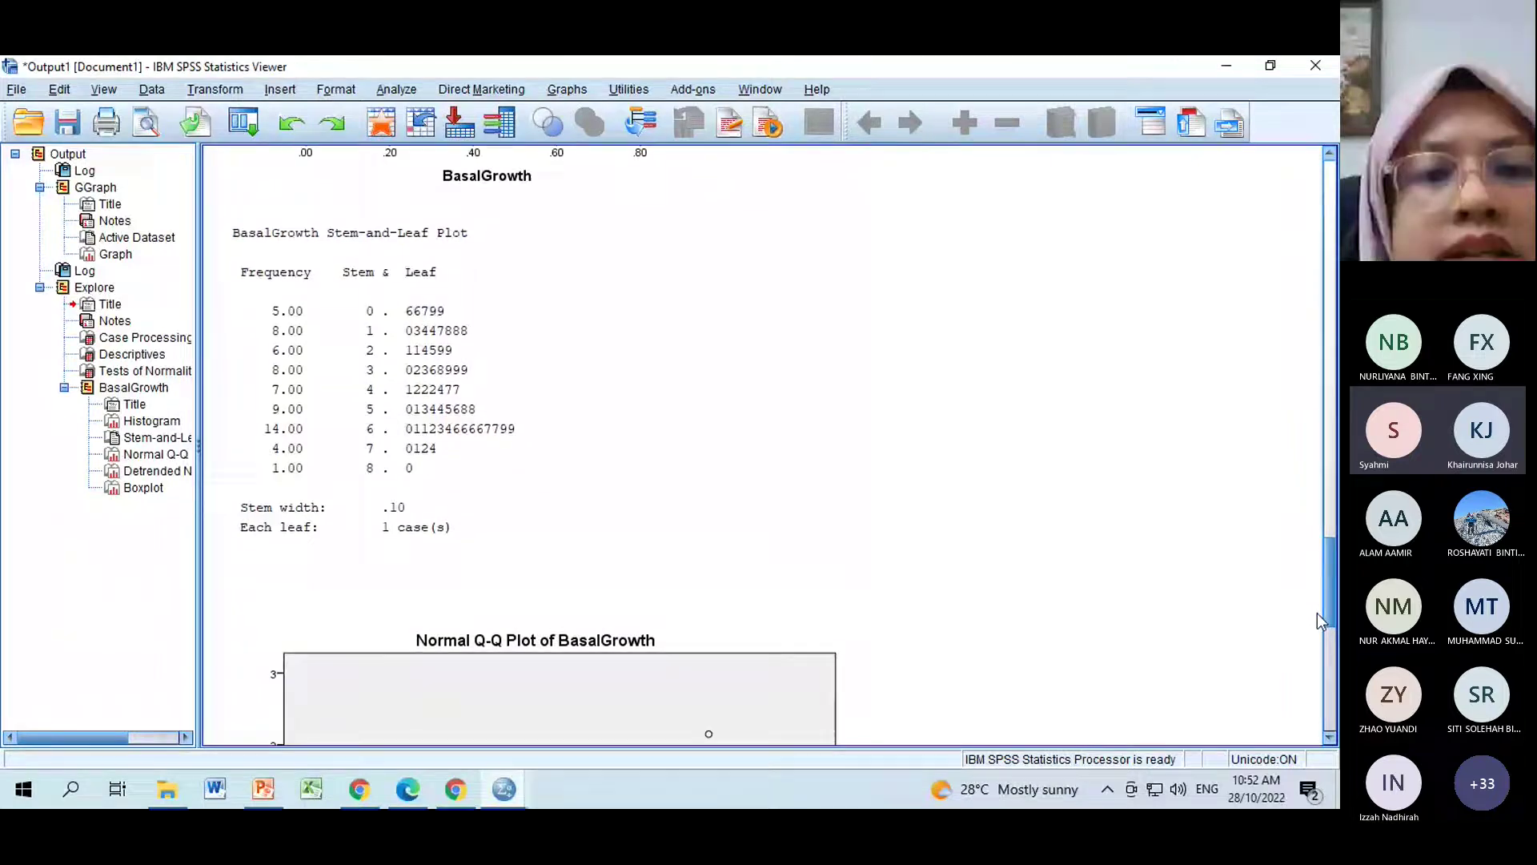
pyautogui.moveTo(1318, 612); pyautogui.dragTo(668, 554)
pyautogui.click(668, 555)
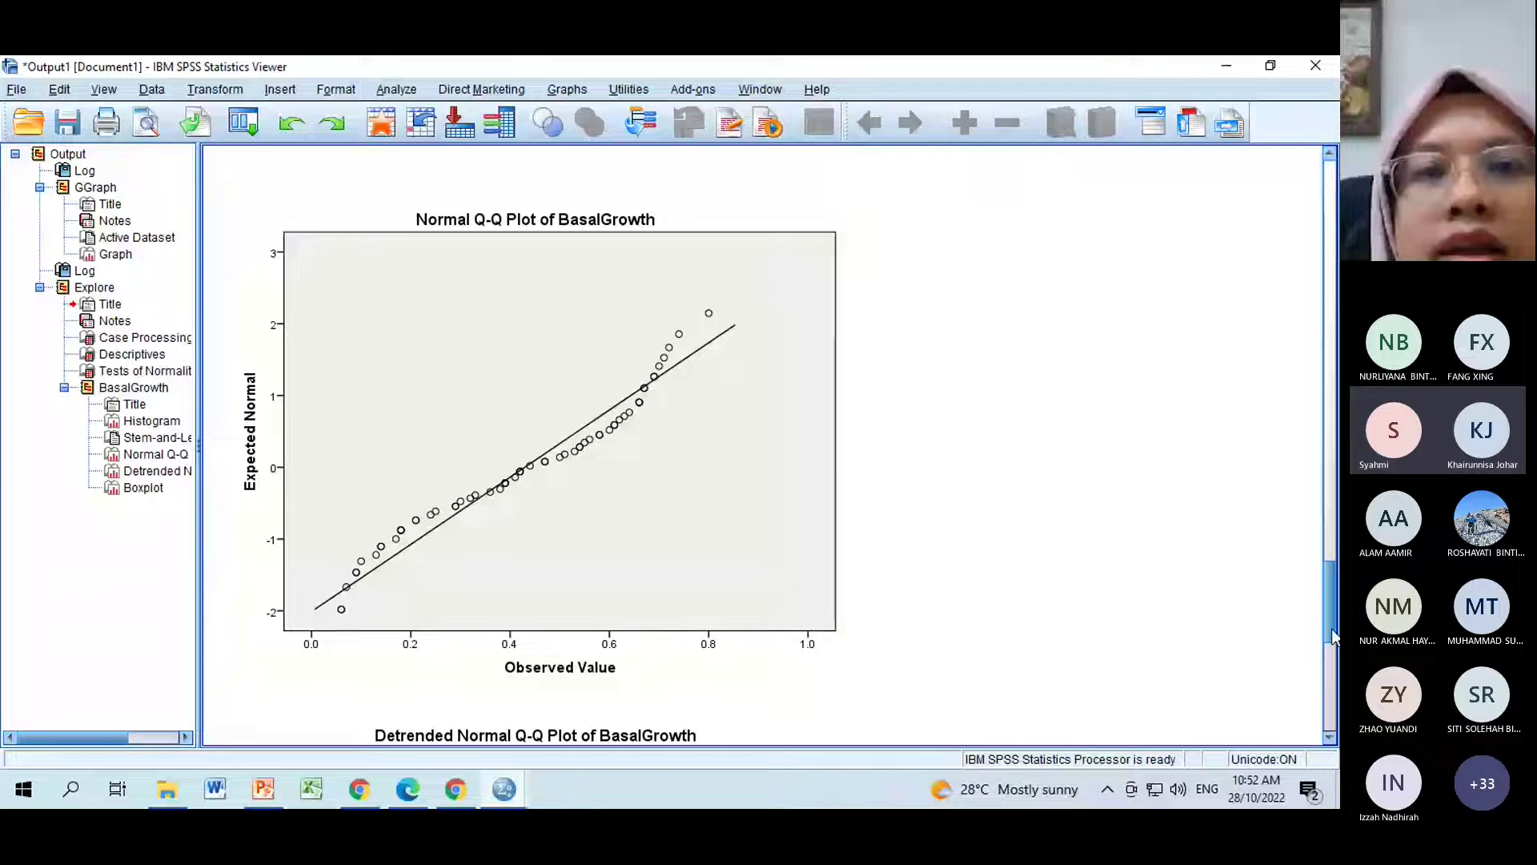
pyautogui.moveTo(1332, 627); pyautogui.dragTo(1332, 723)
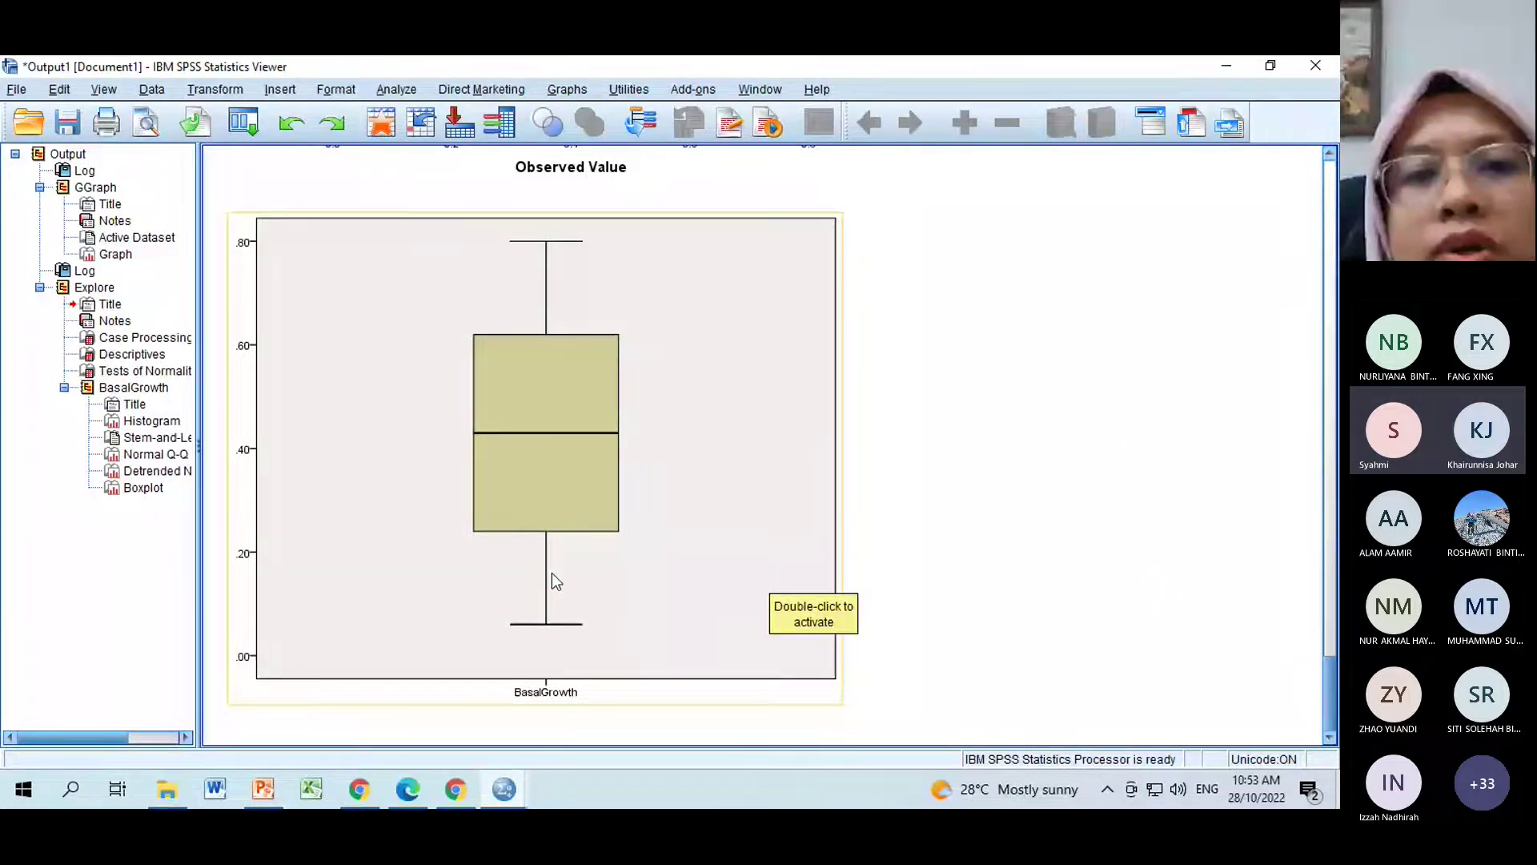
pyautogui.scroll(1, 803, 345)
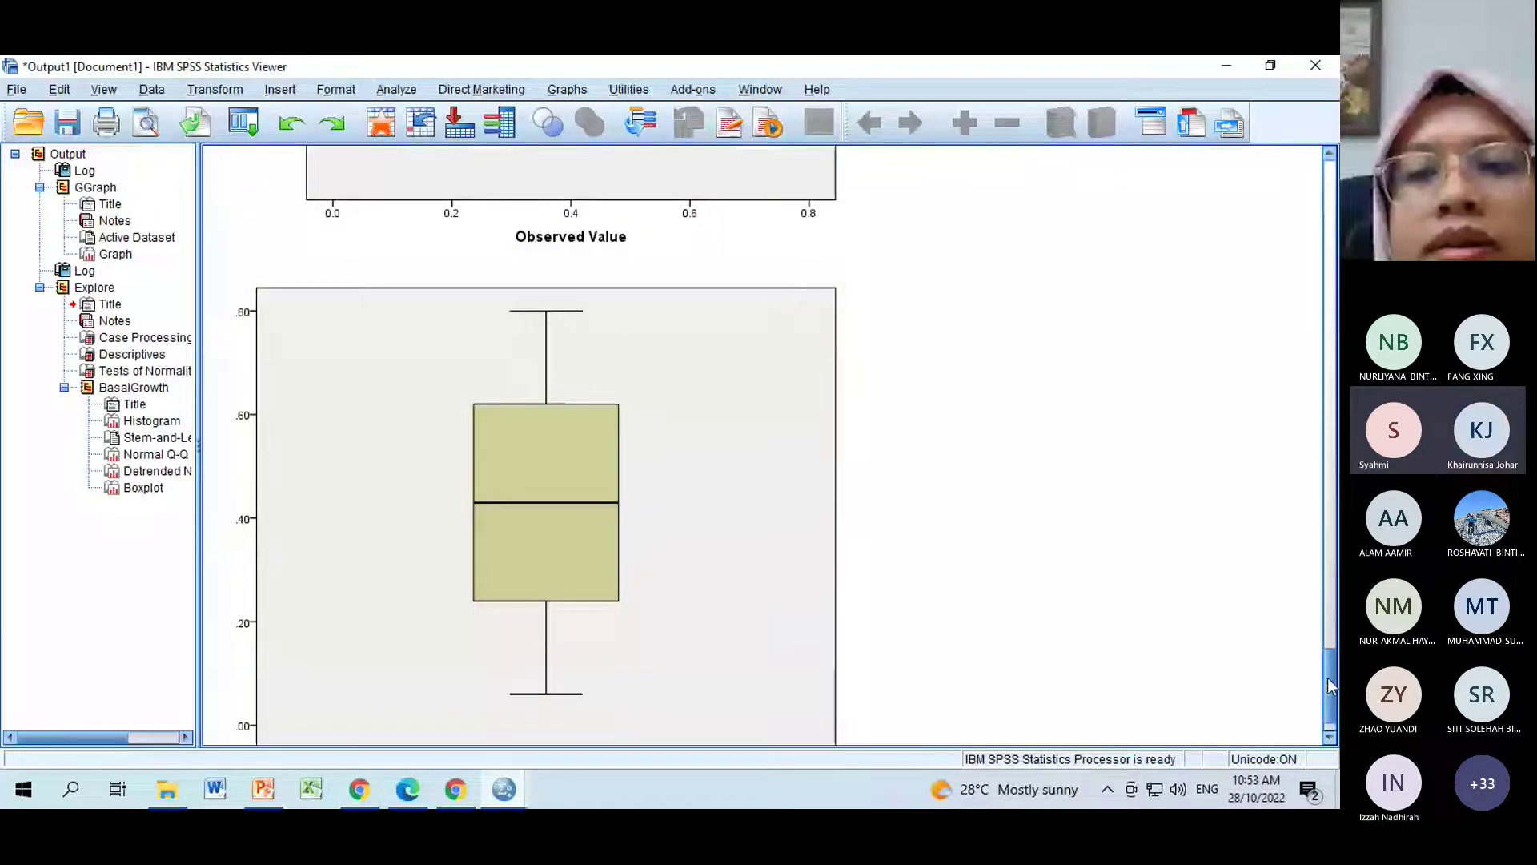
pyautogui.moveTo(1329, 684); pyautogui.dragTo(1331, 462)
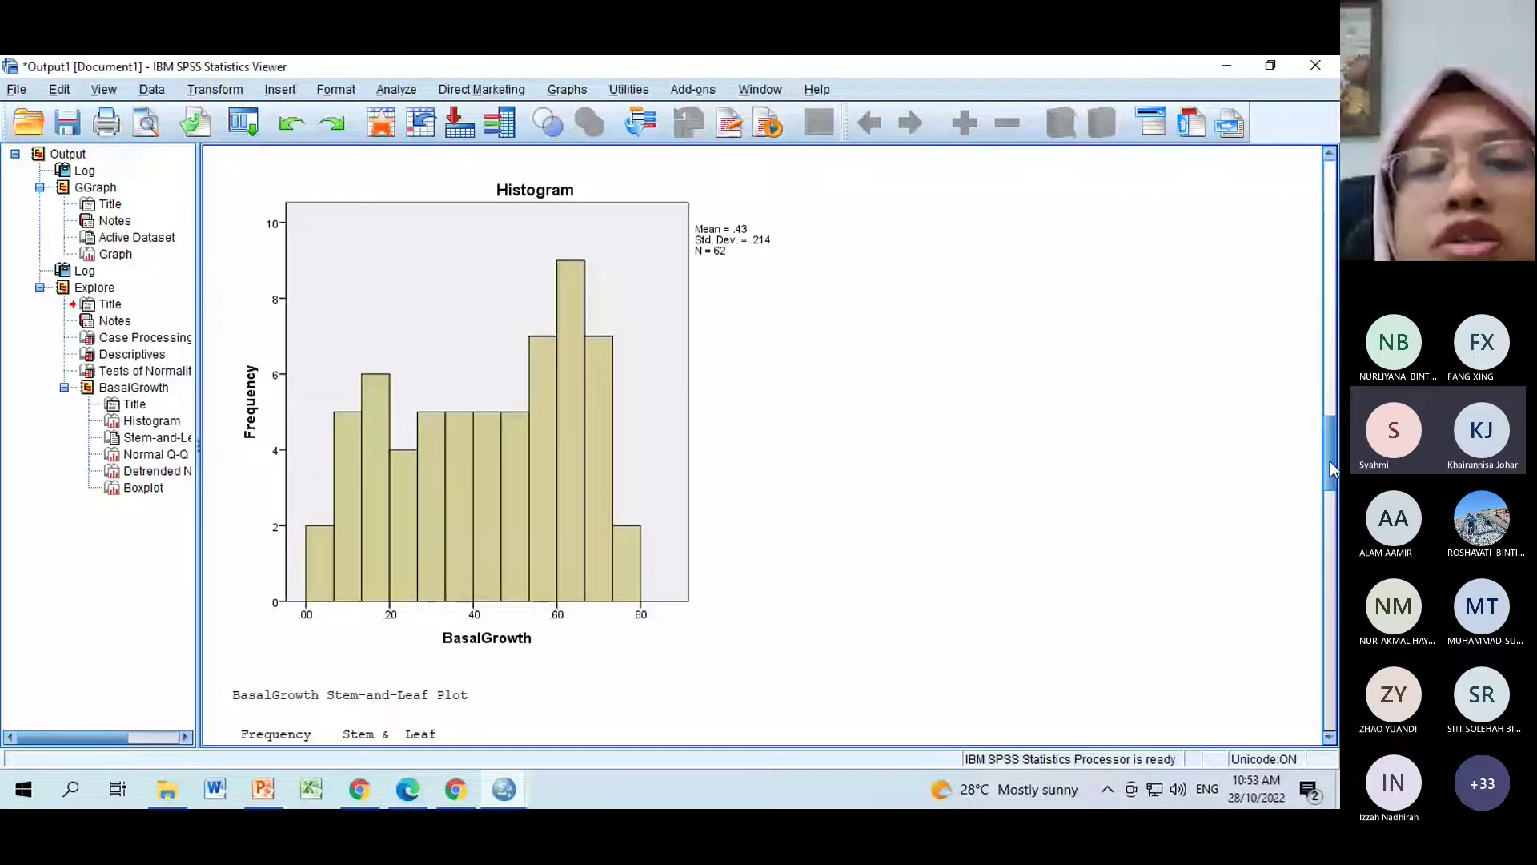
pyautogui.scroll(5, 610, 560)
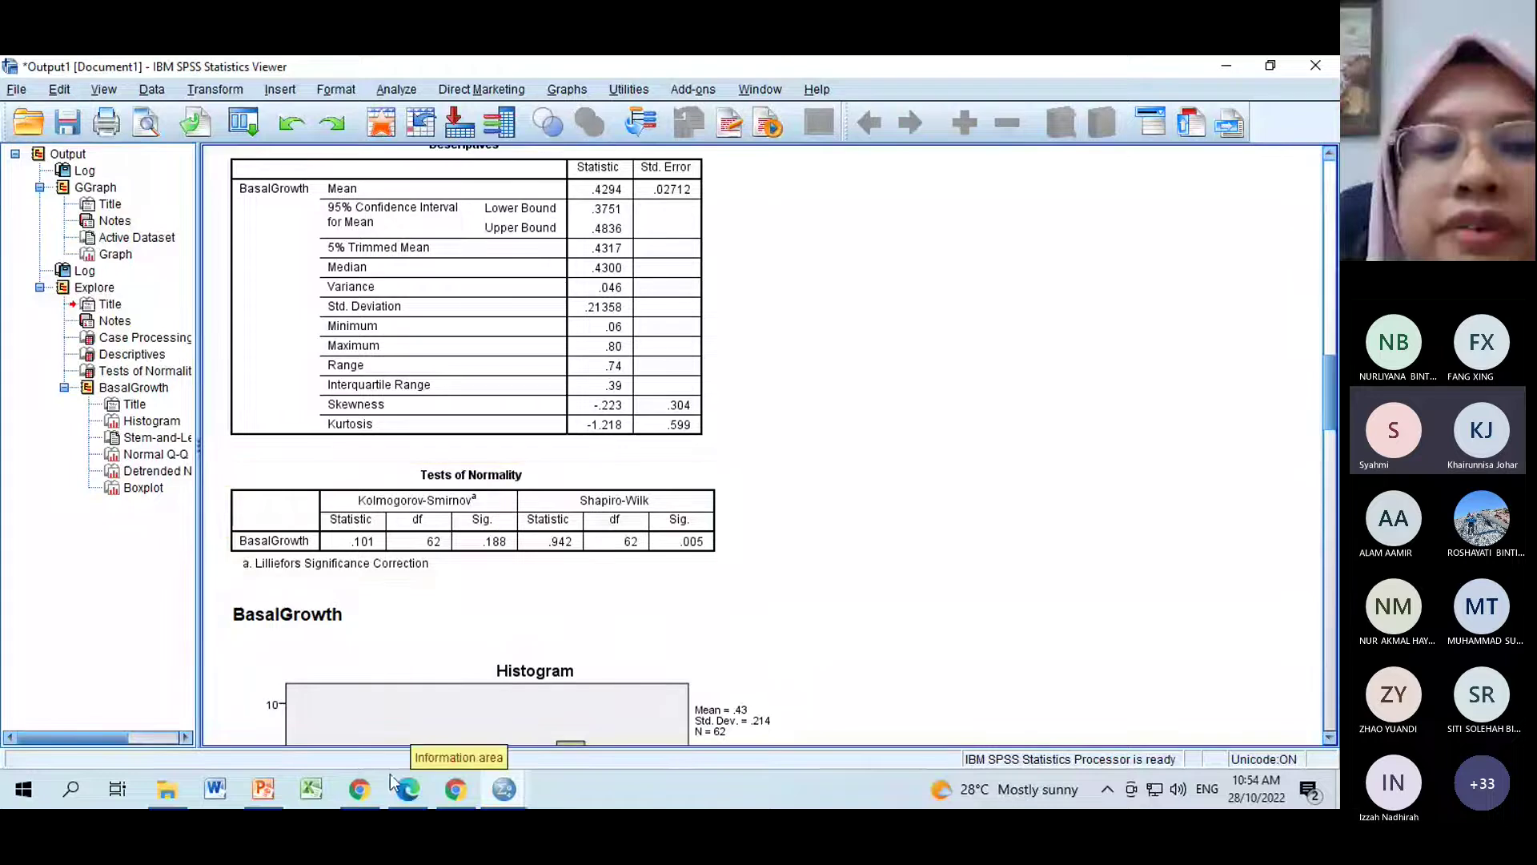
# Advance the webinar deck to slide 34 on Spearman's rank correlation, then pull up the SPSS windows.
pyautogui.click(263, 789)
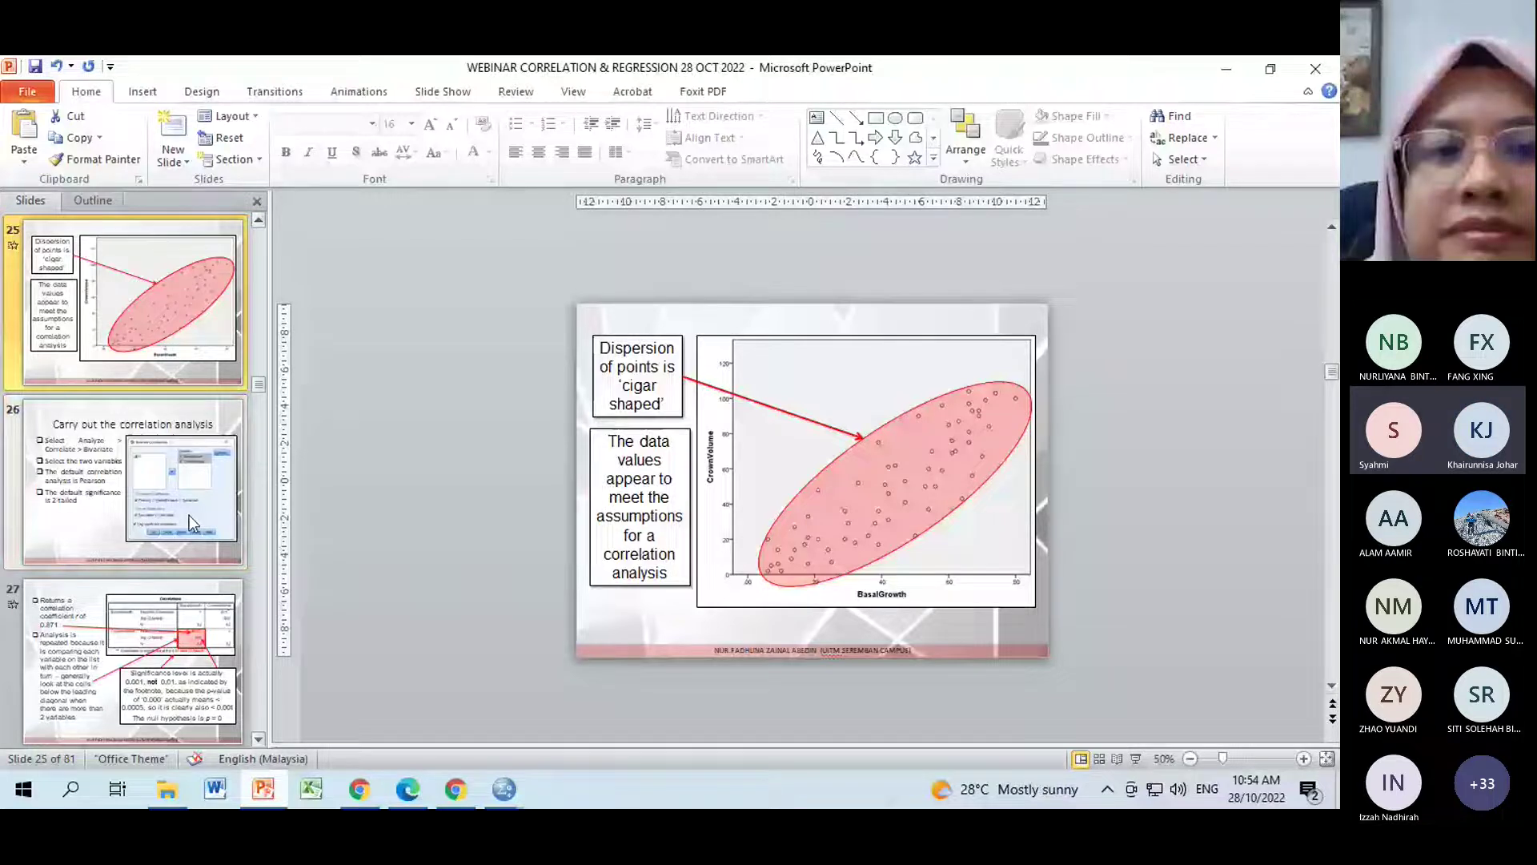
pyautogui.press('Down')
pyautogui.press('Down')
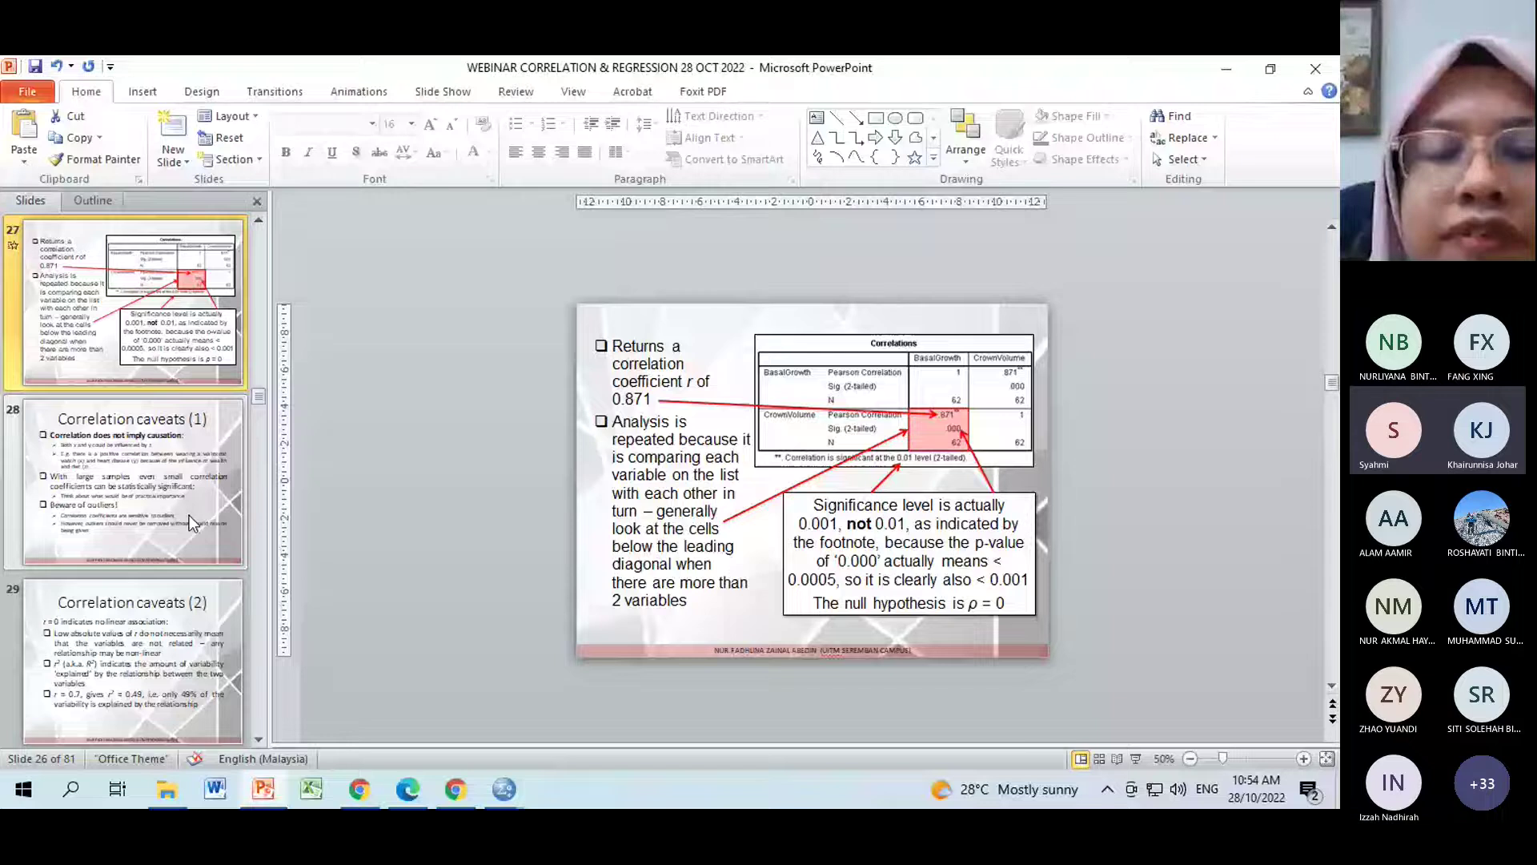
pyautogui.press('Down')
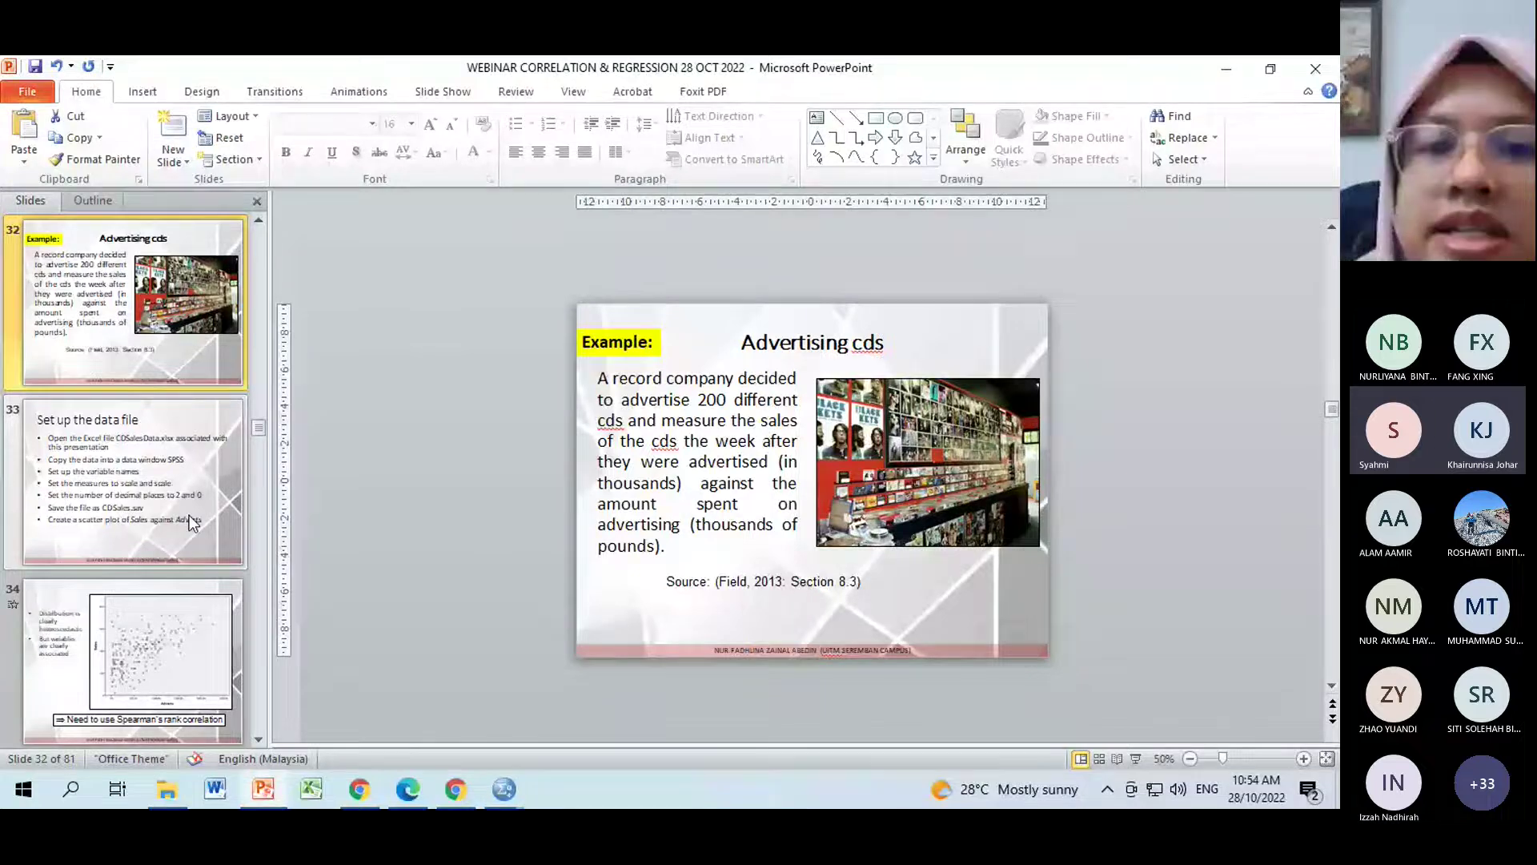
pyautogui.press('Down')
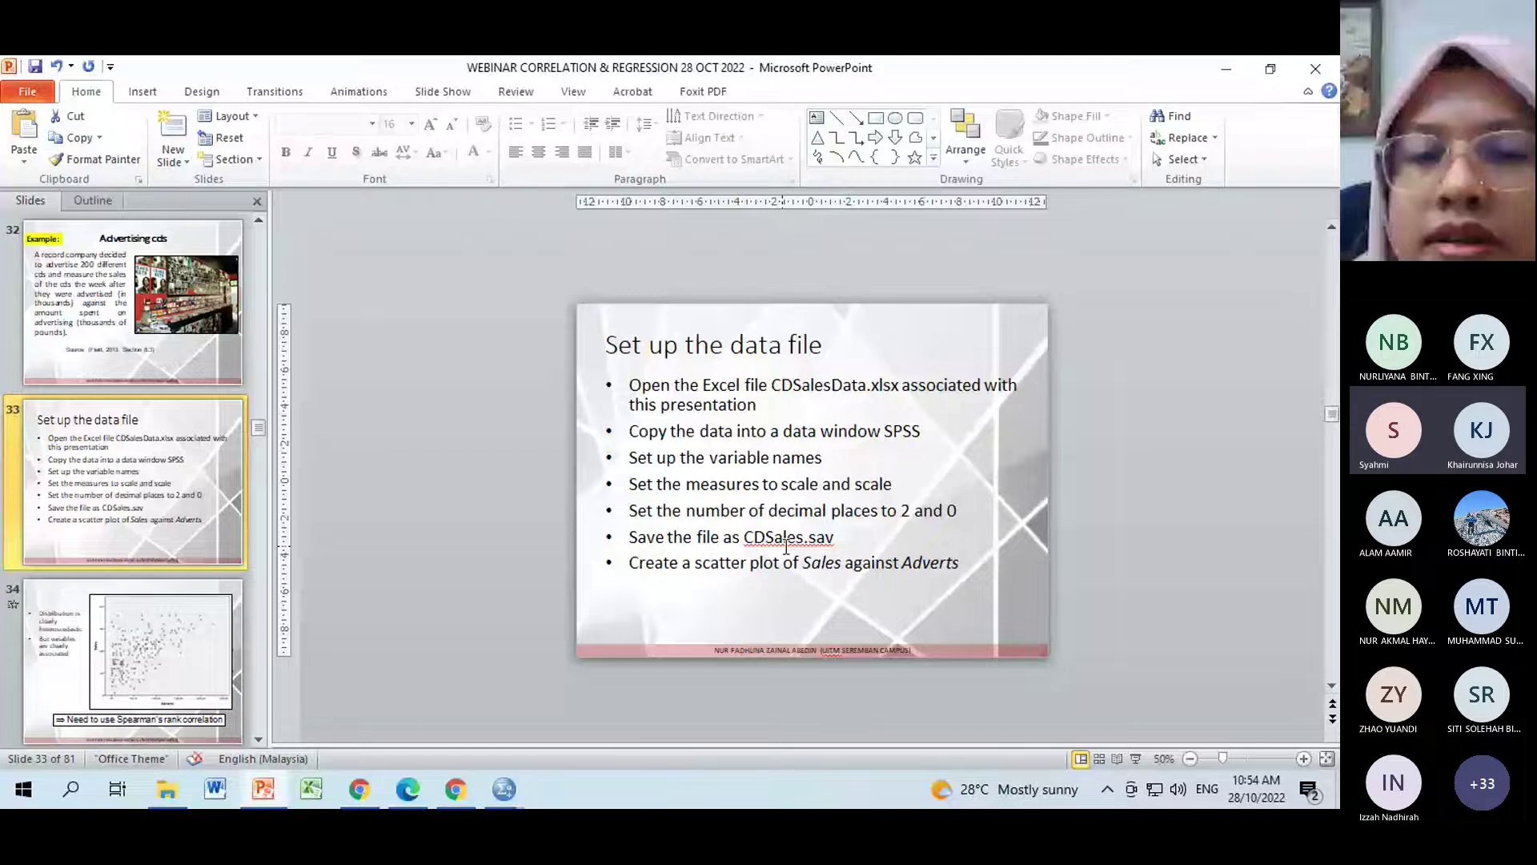
pyautogui.press('Down')
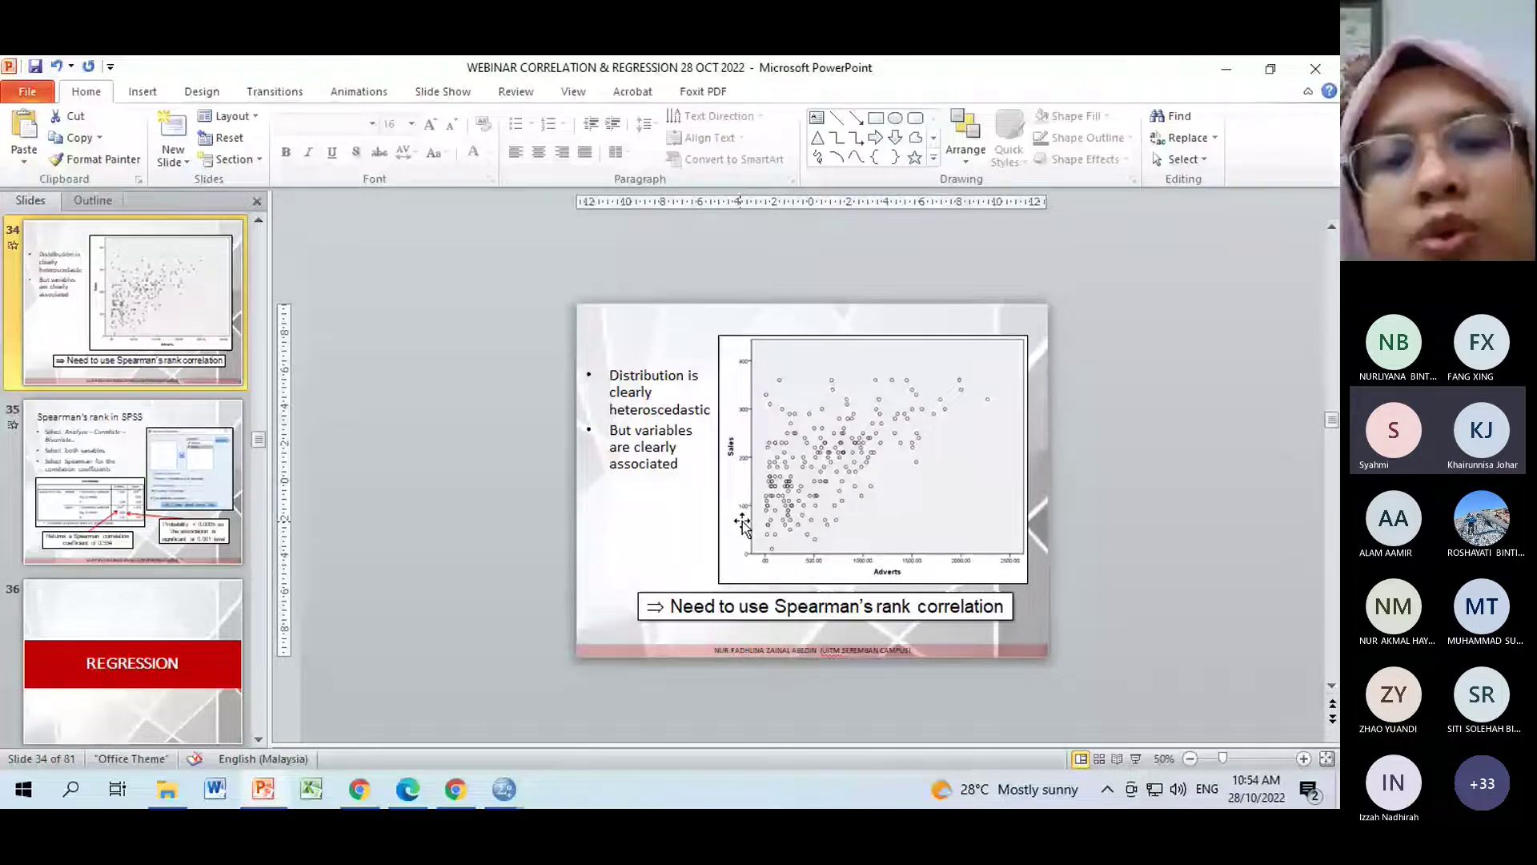
pyautogui.click(503, 793)
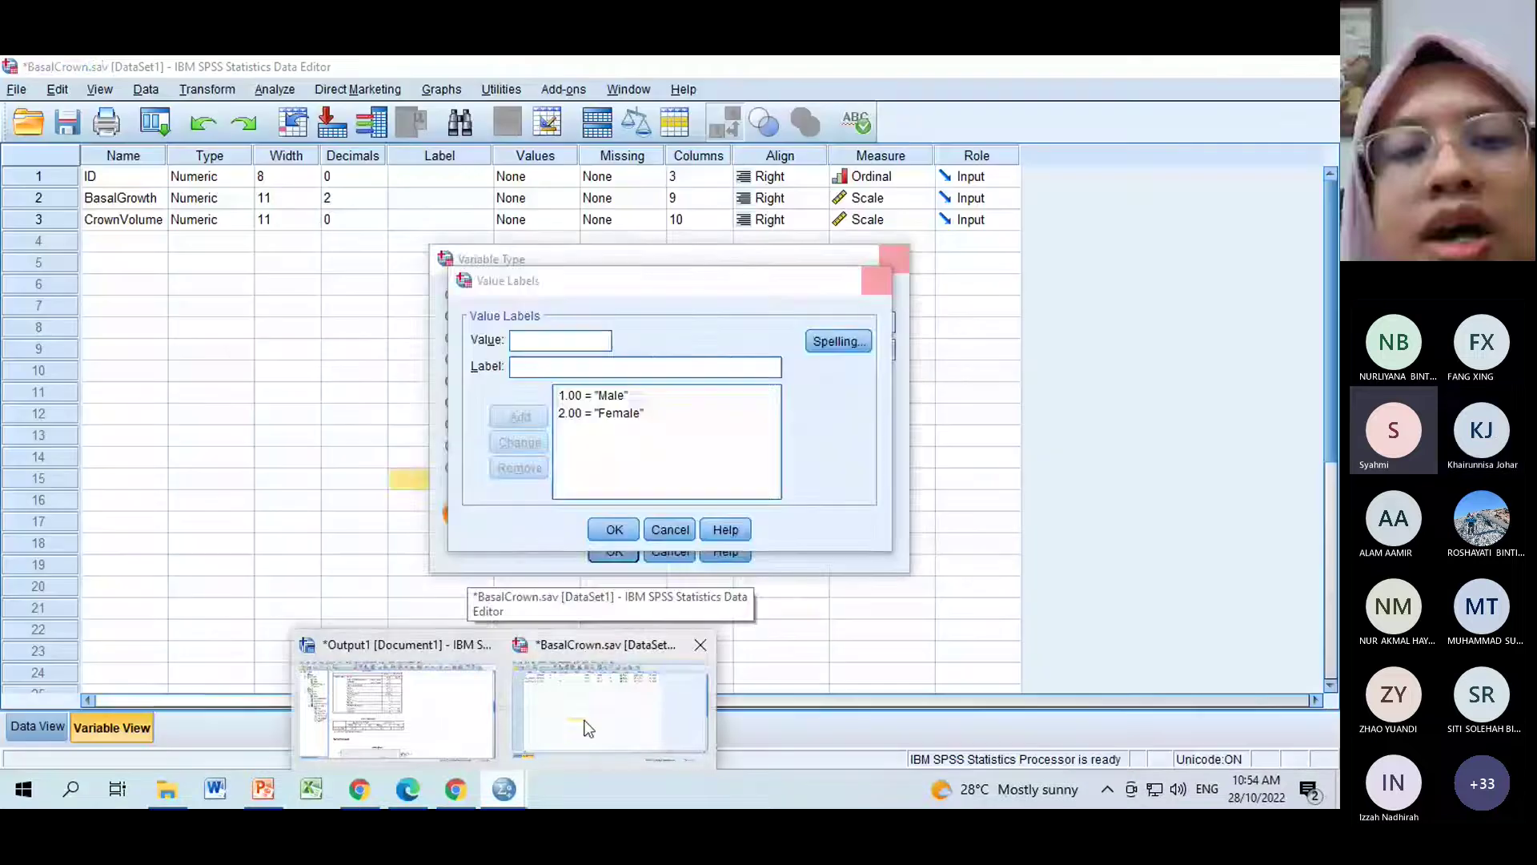
# Run a Pearson bivariate correlation on BasalGrowth and CrownVolume from BasalCrown.sav.
pyautogui.click(584, 720)
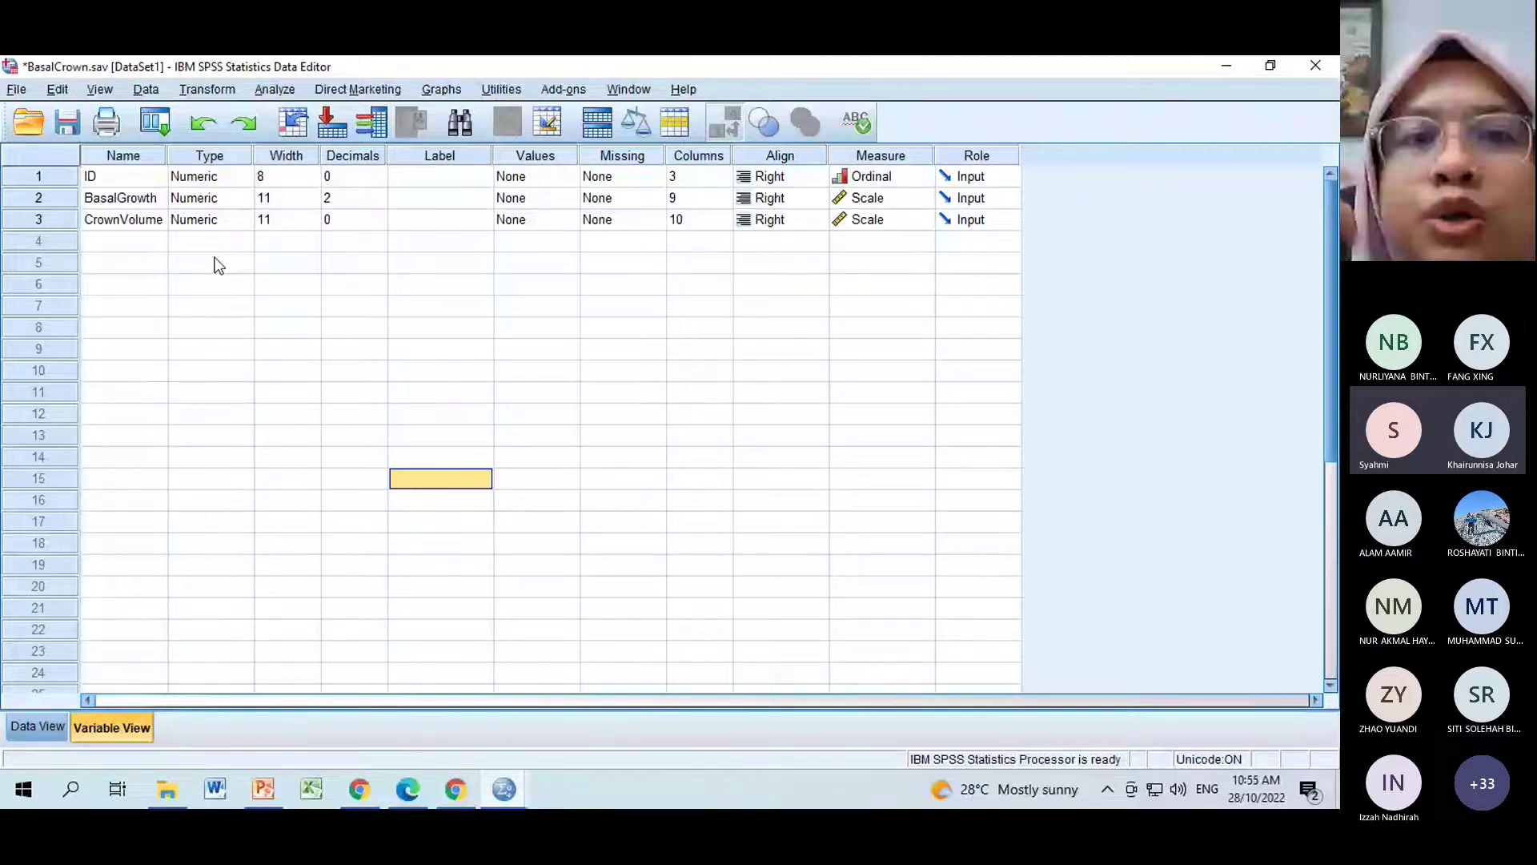
pyautogui.click(275, 89)
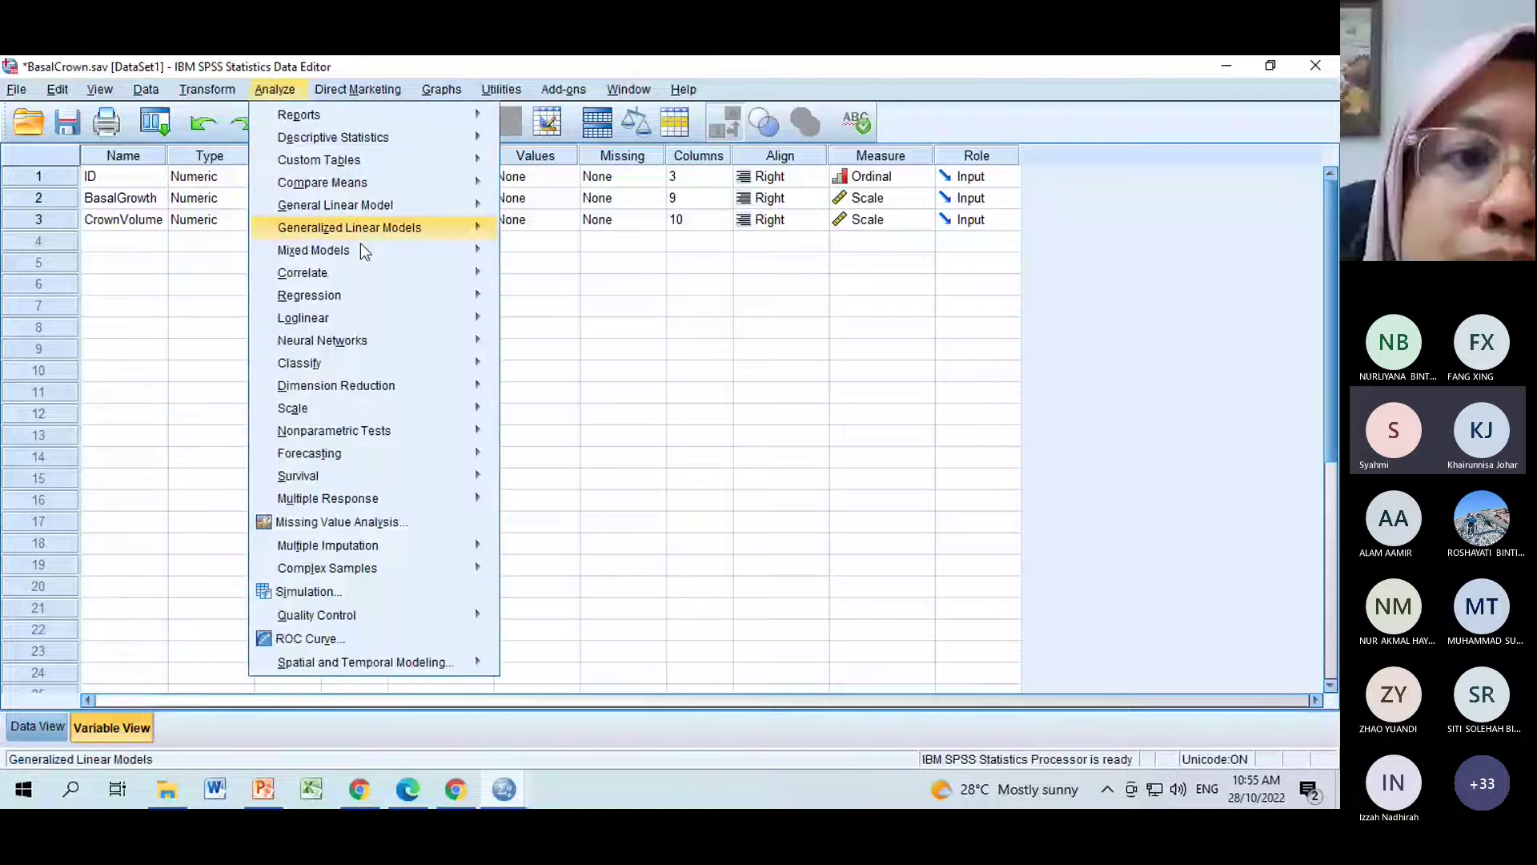
pyautogui.moveTo(497, 275)
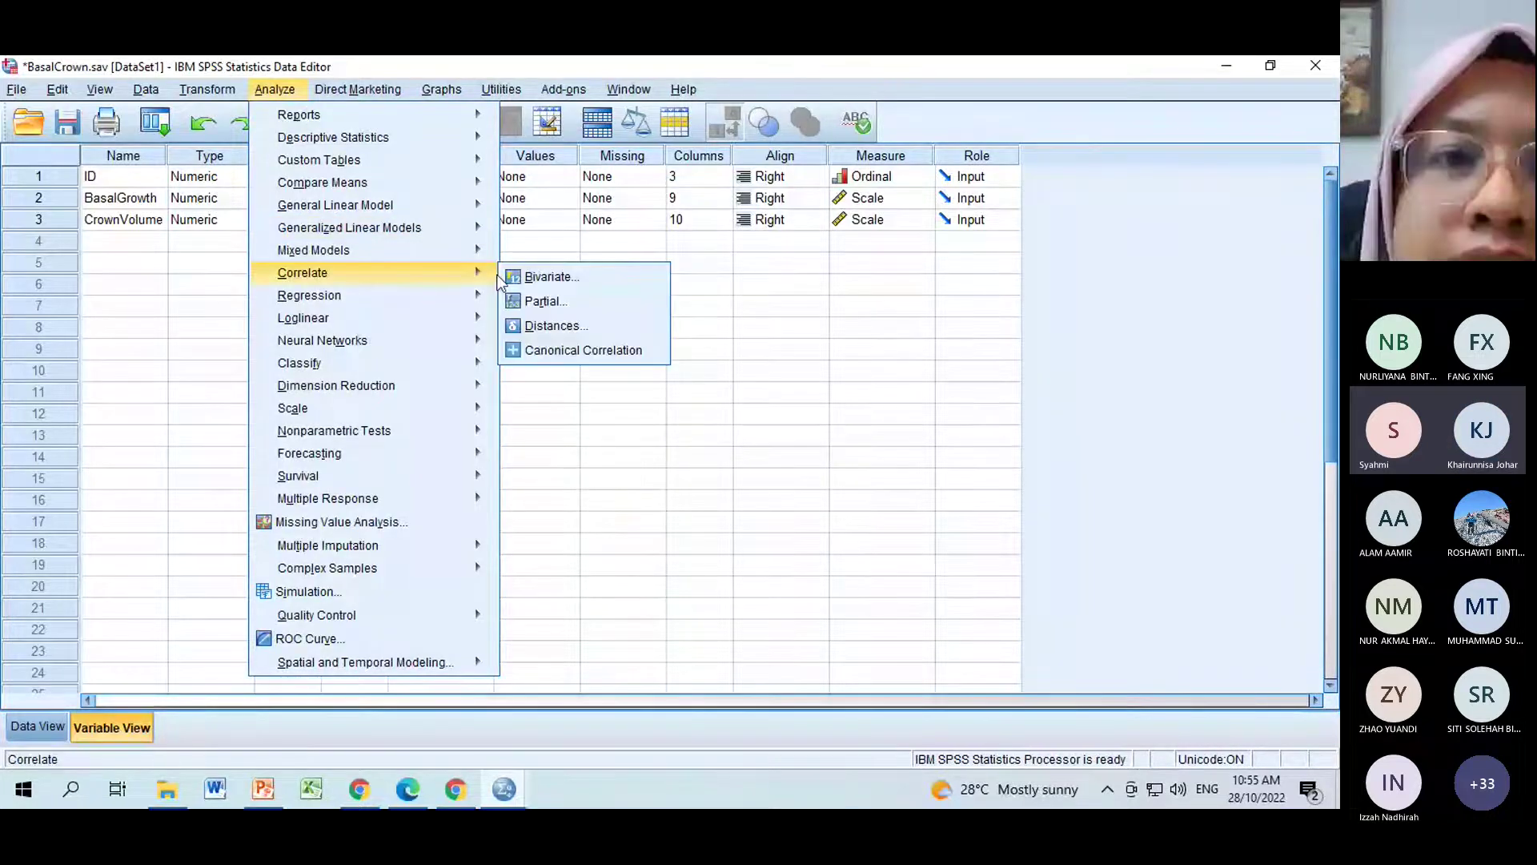
pyautogui.click(564, 276)
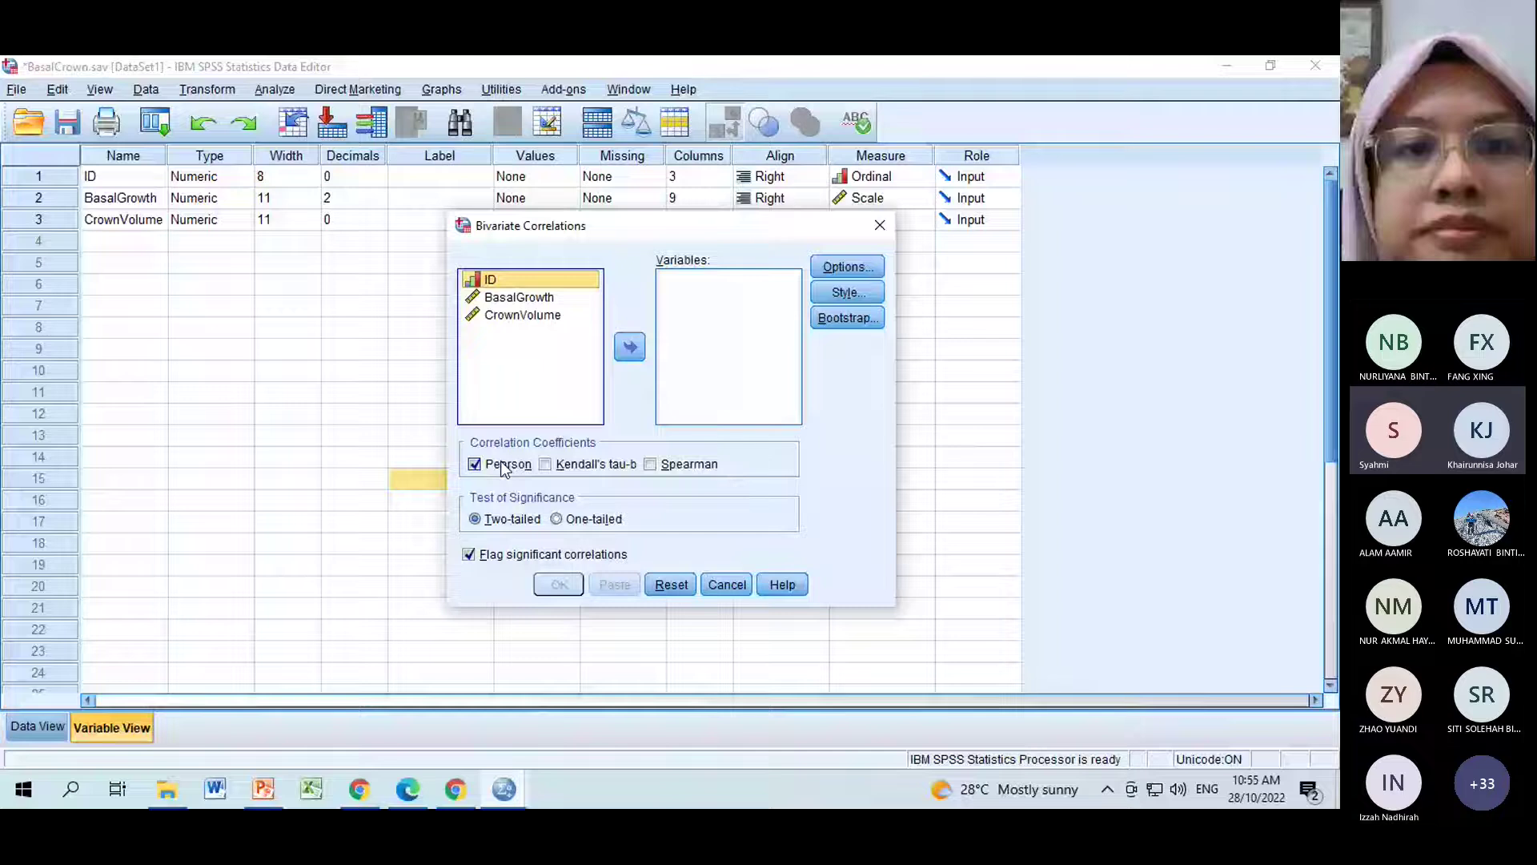
pyautogui.moveTo(520, 298); pyautogui.dragTo(532, 323)
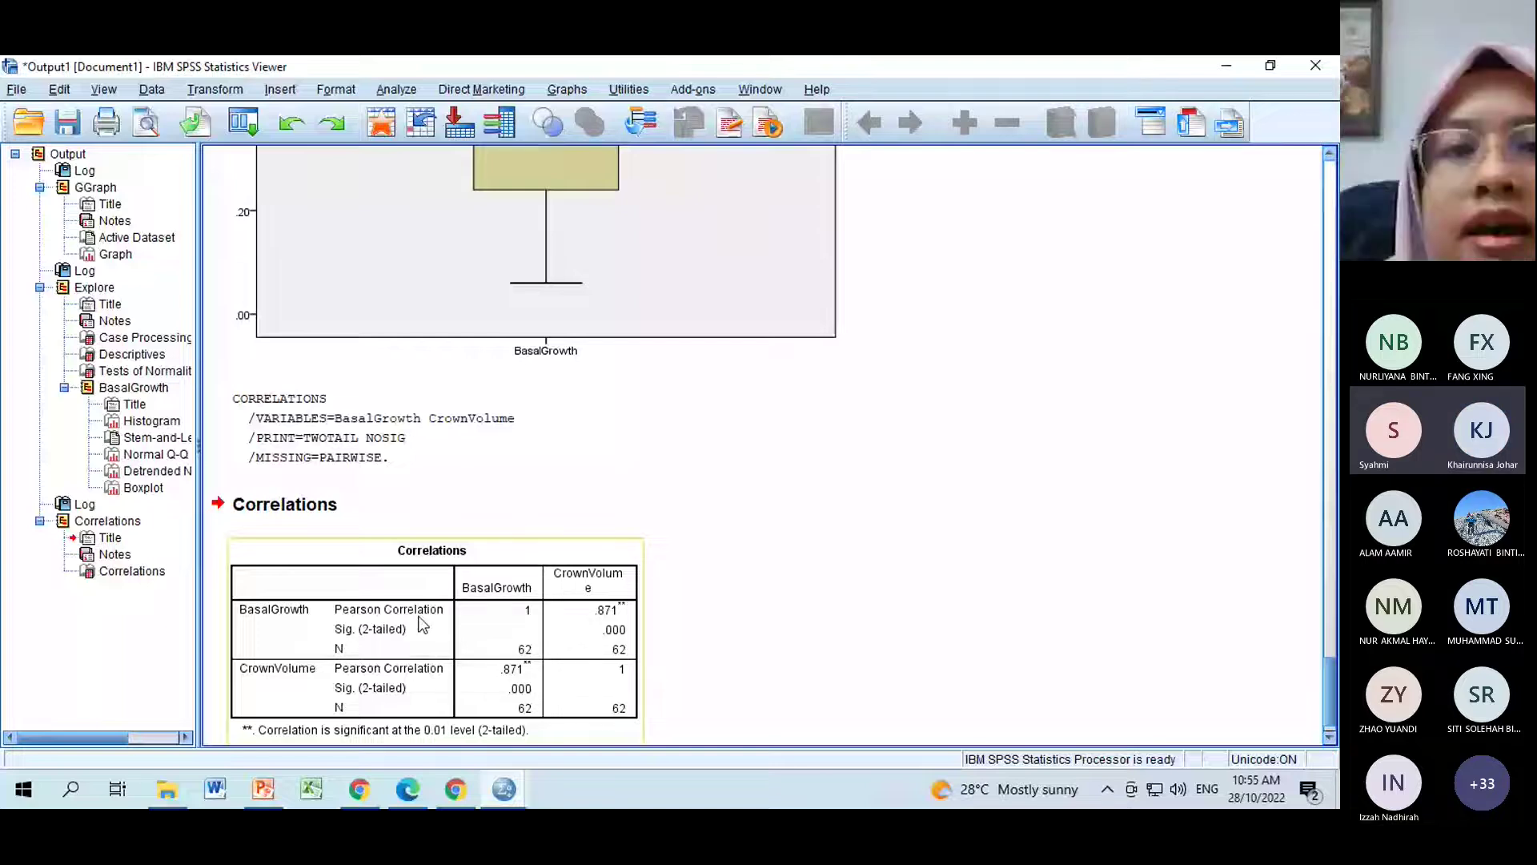
# Rerun the bivariate correlation with Kendall's tau-b and Spearman instead of Pearson.
pyautogui.click(396, 89)
pyautogui.moveTo(491, 286)
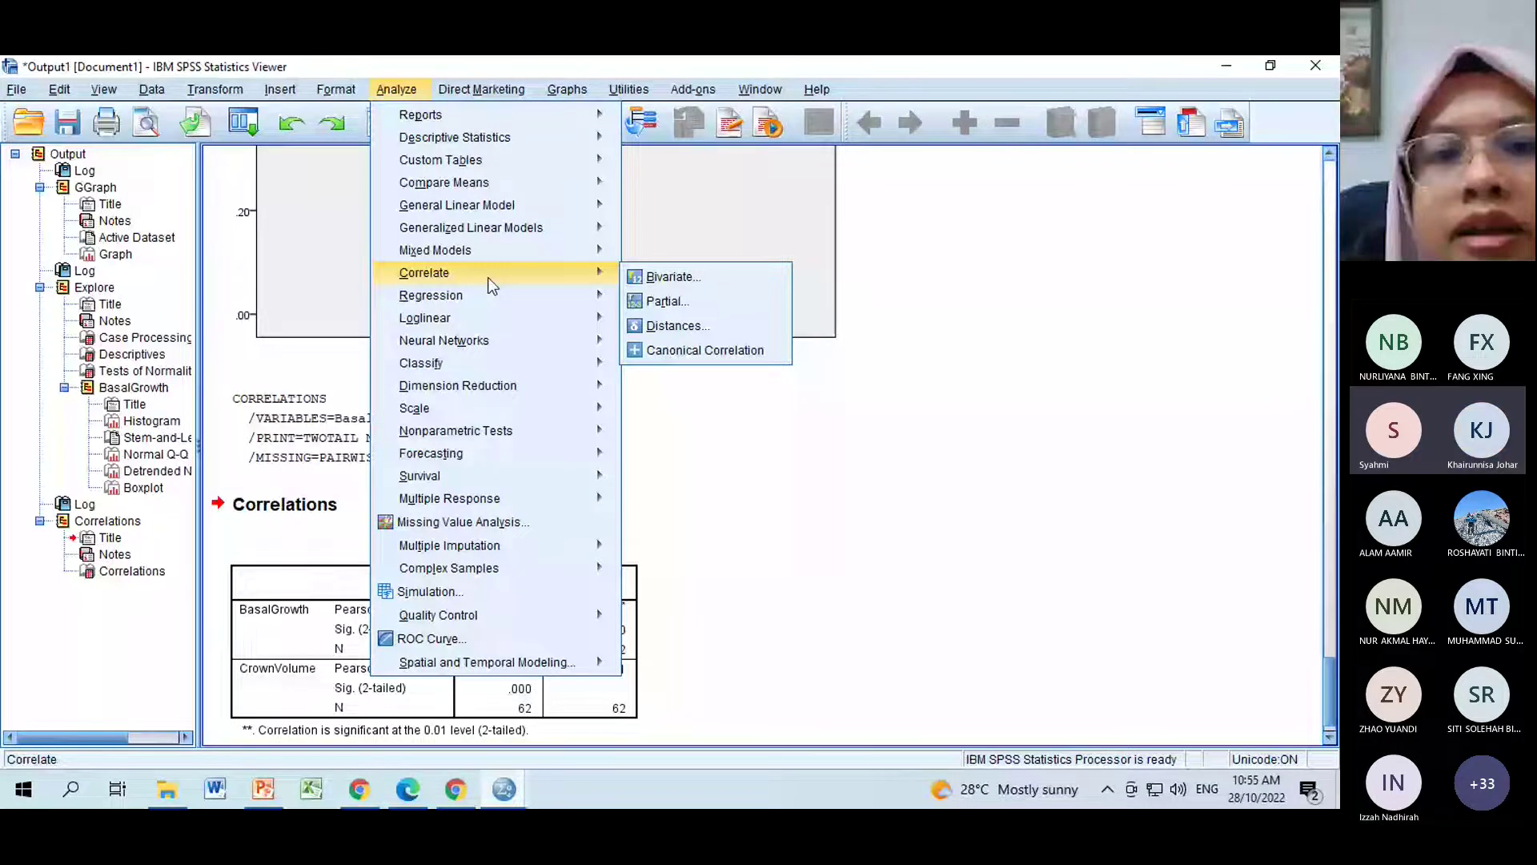
pyautogui.click(673, 277)
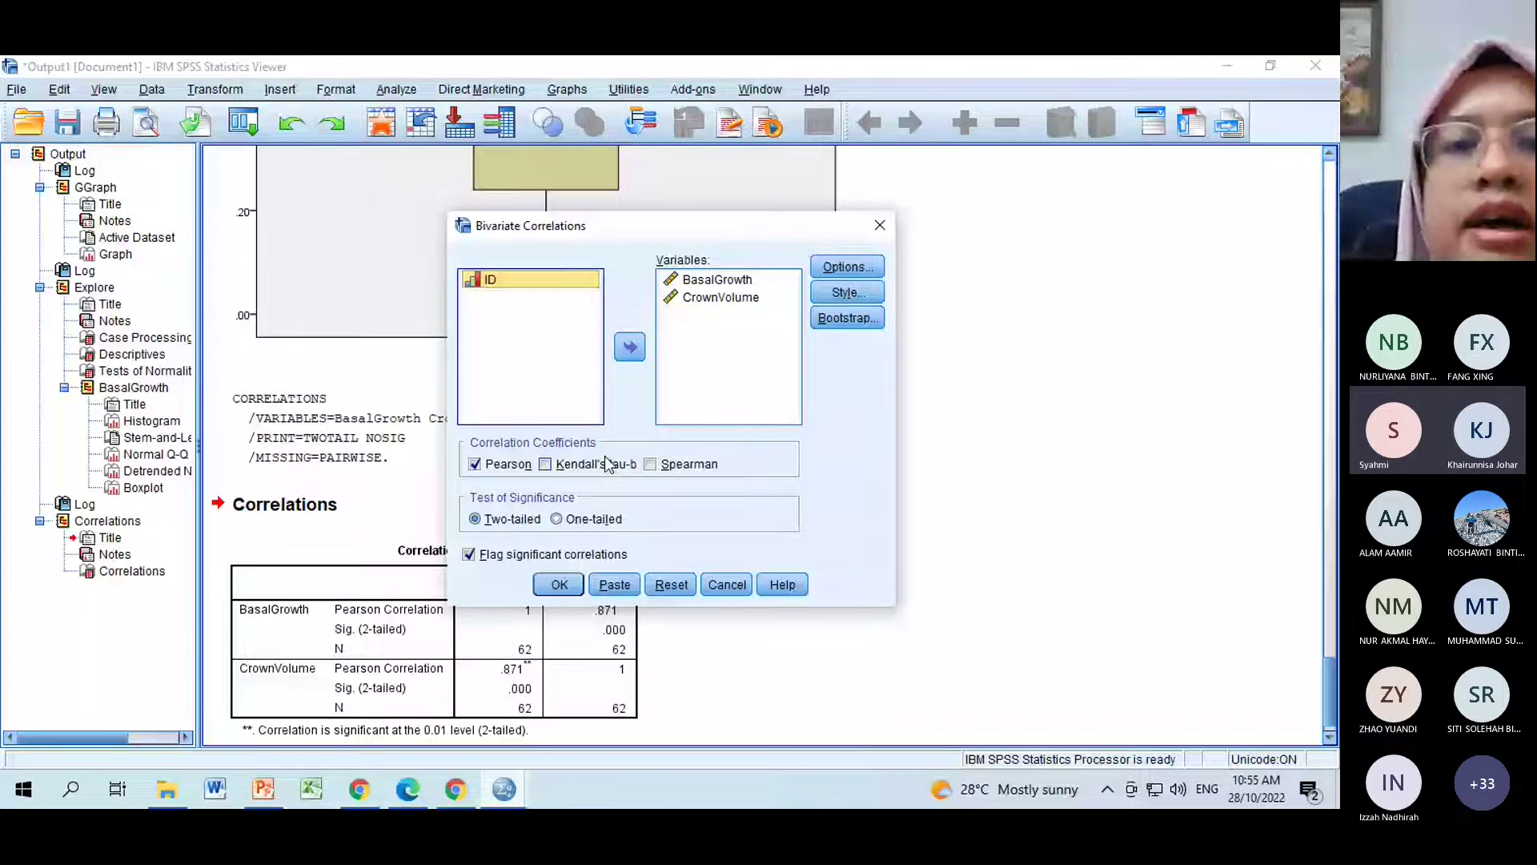
pyautogui.click(650, 465)
pyautogui.click(475, 464)
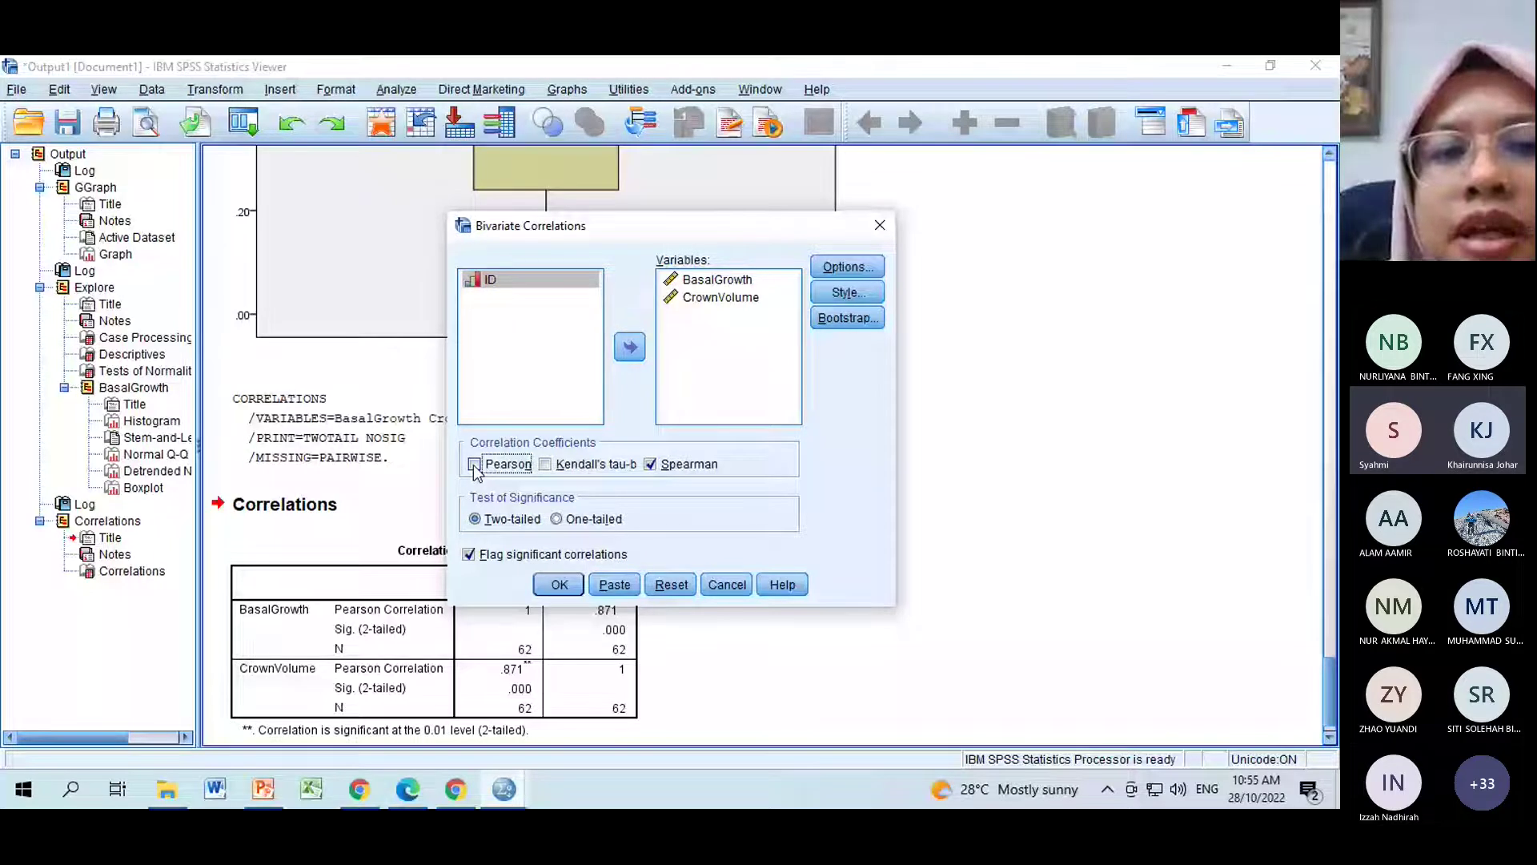
pyautogui.click(546, 465)
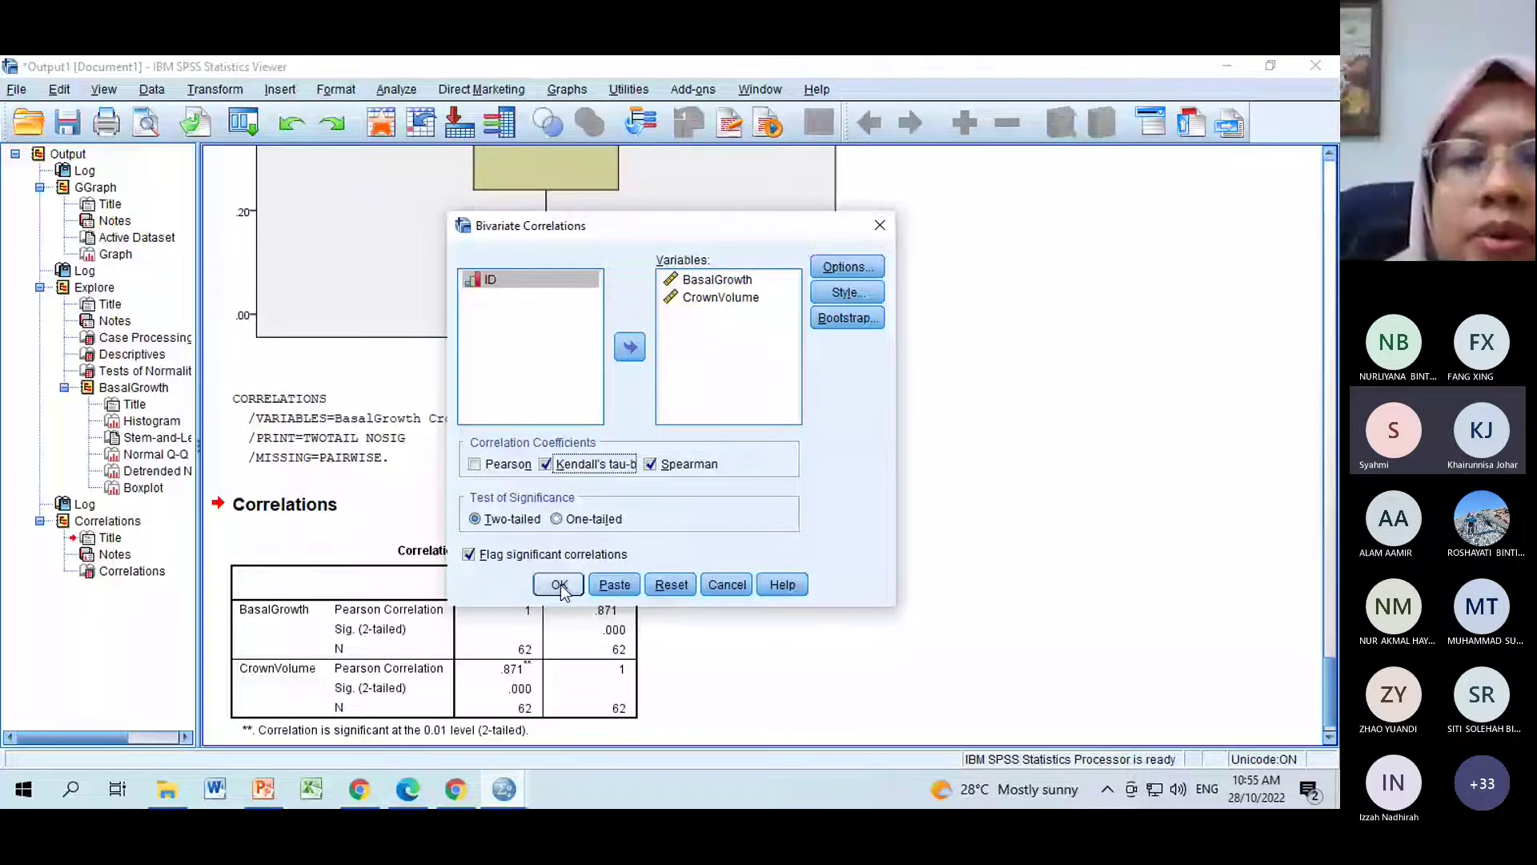
pyautogui.click(560, 585)
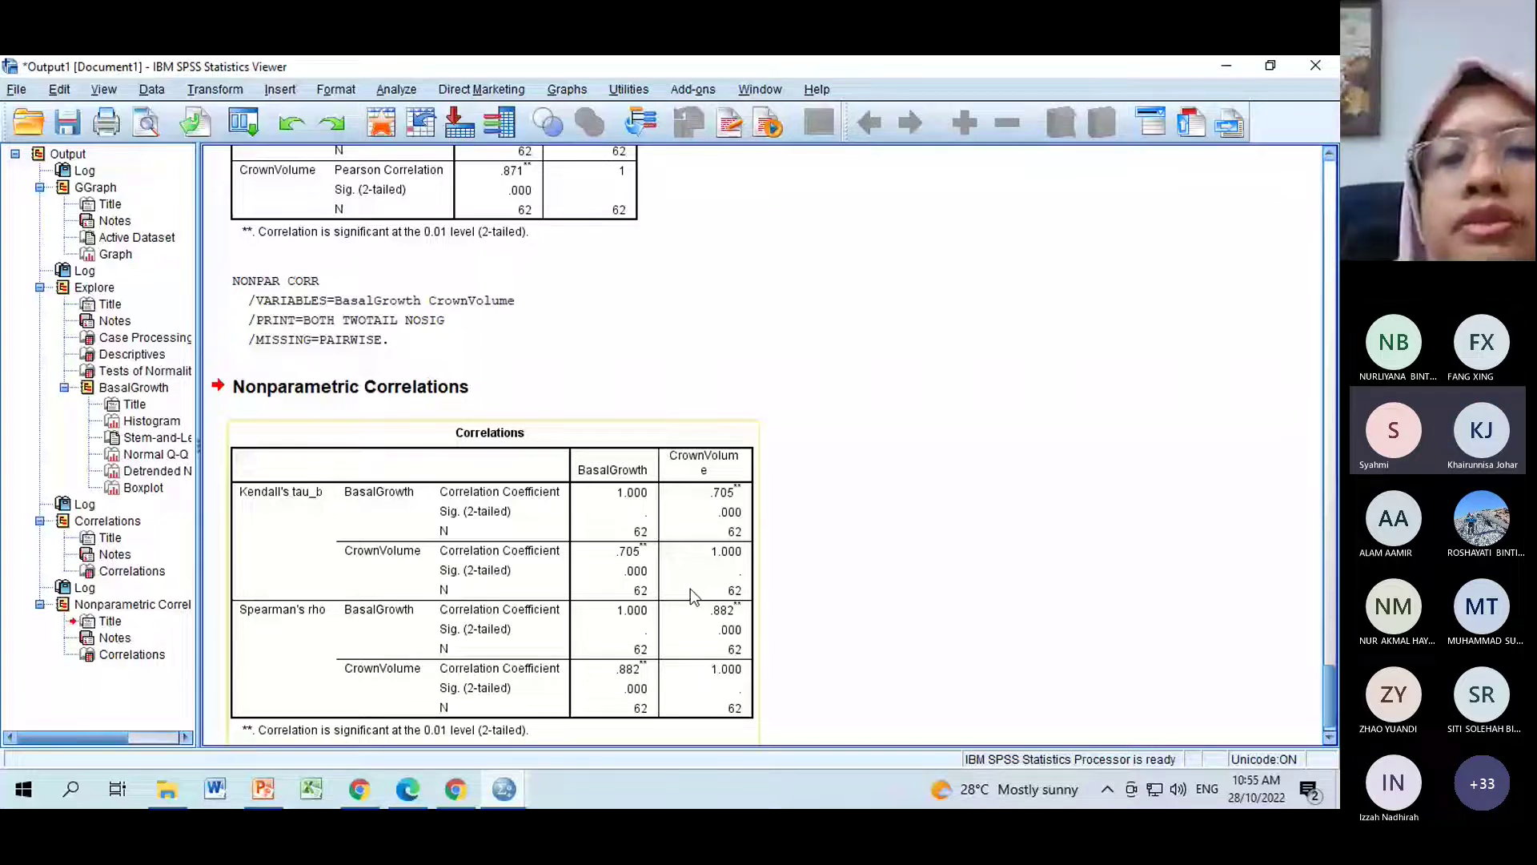
# Review the earlier scatterplot and Q-Q plots, return to the Nonparametric Correlations, then switch to Teams.
pyautogui.click(921, 589)
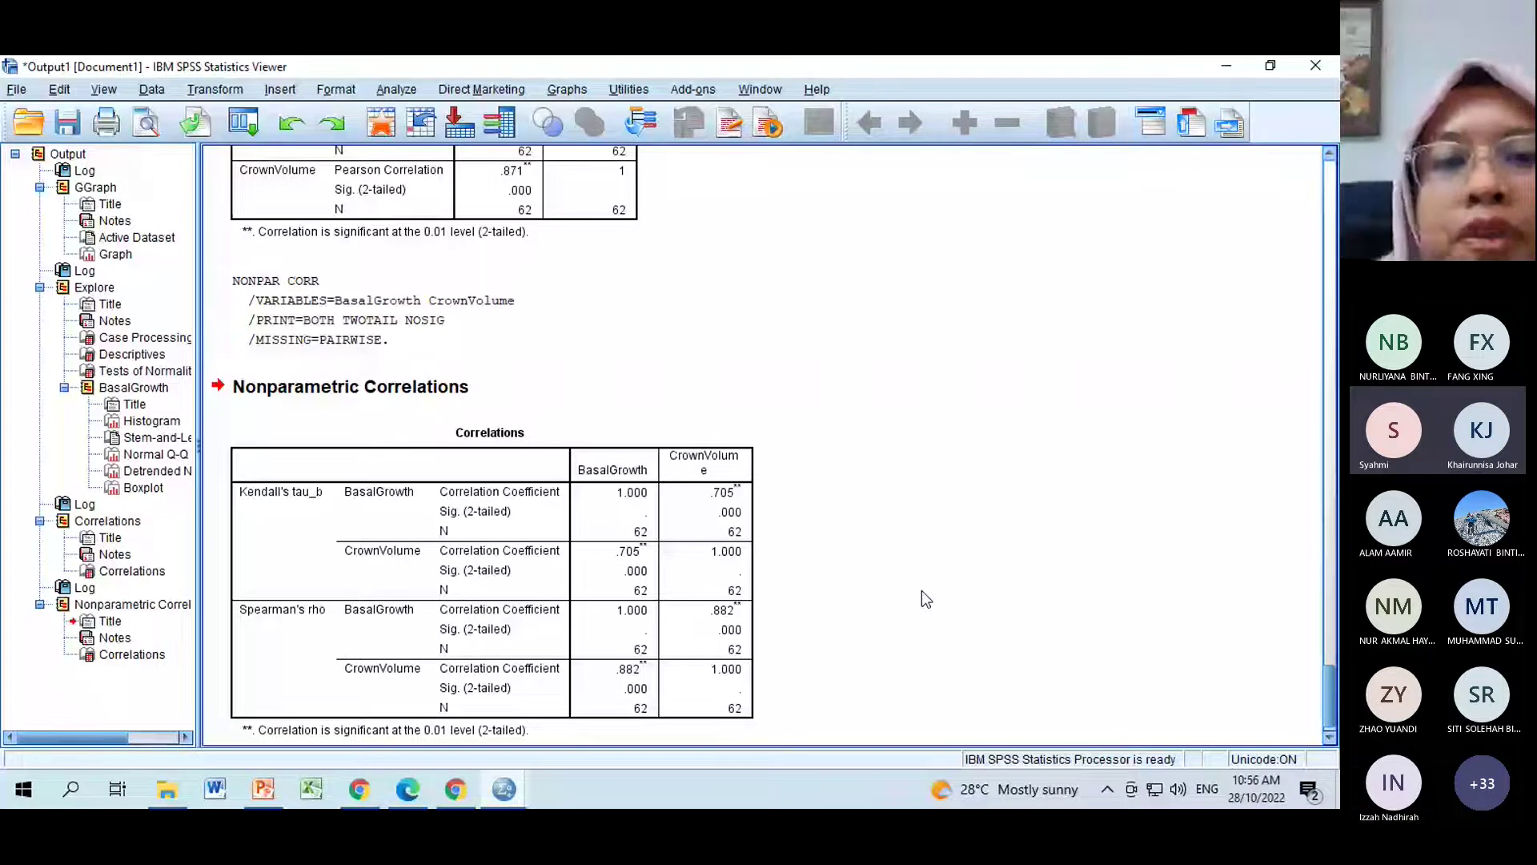
pyautogui.click(325, 618)
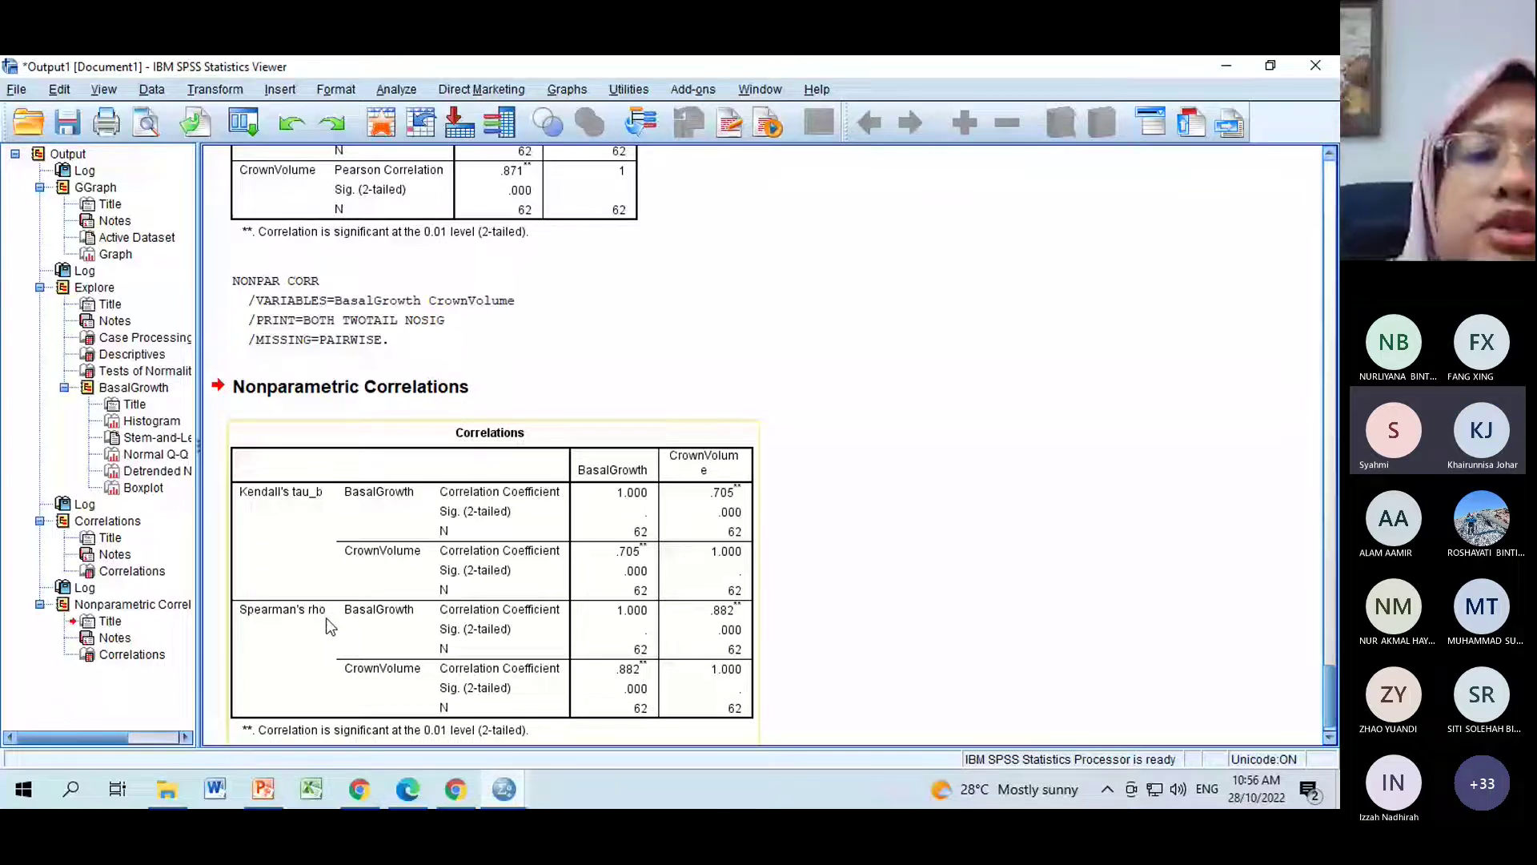
pyautogui.scroll(20, 331, 626)
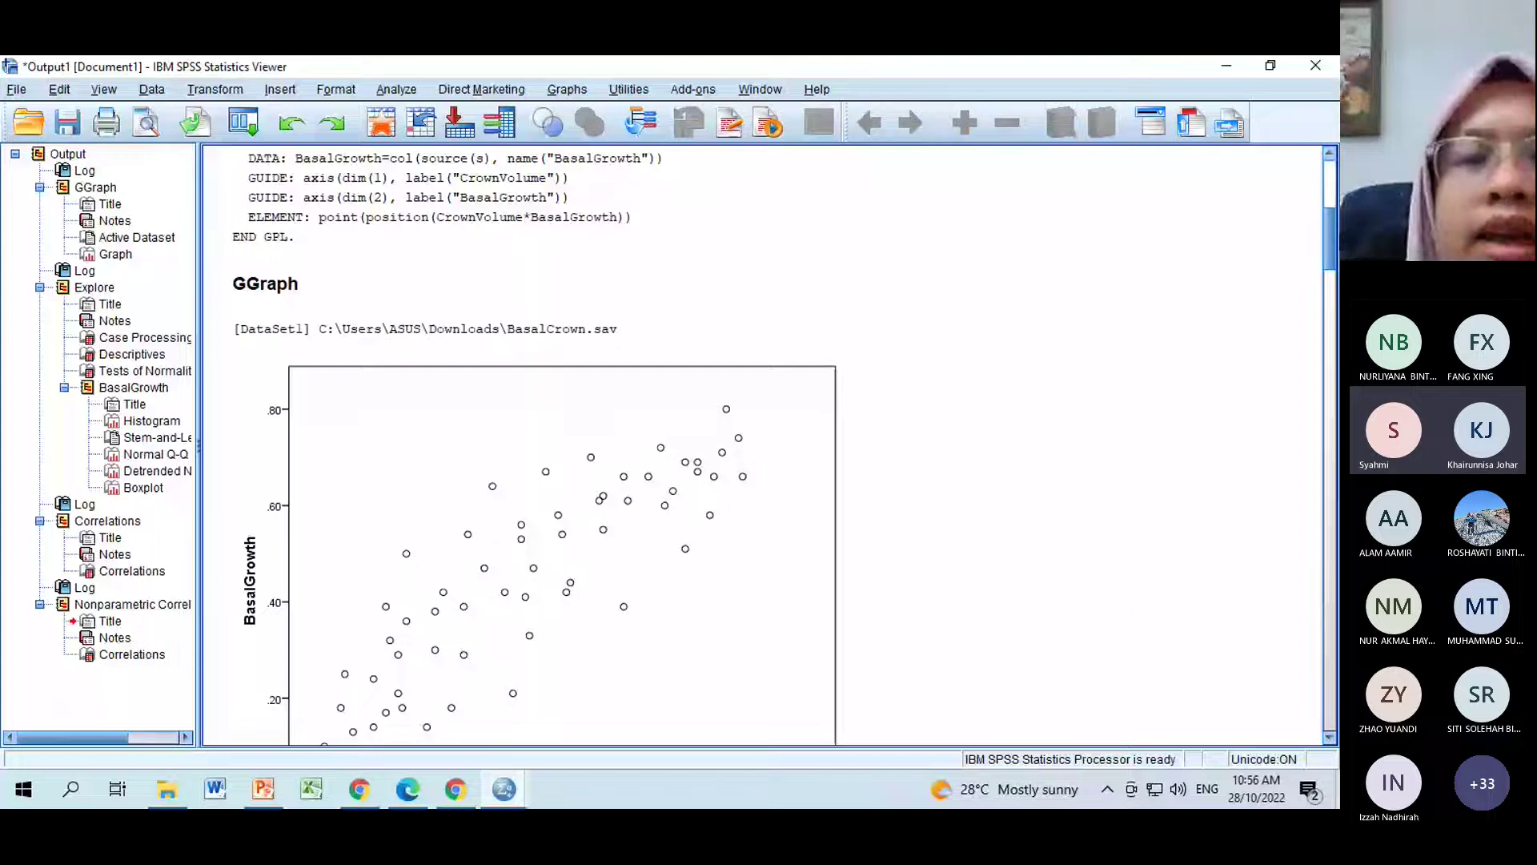
pyautogui.moveTo(1329, 258); pyautogui.dragTo(1305, 533)
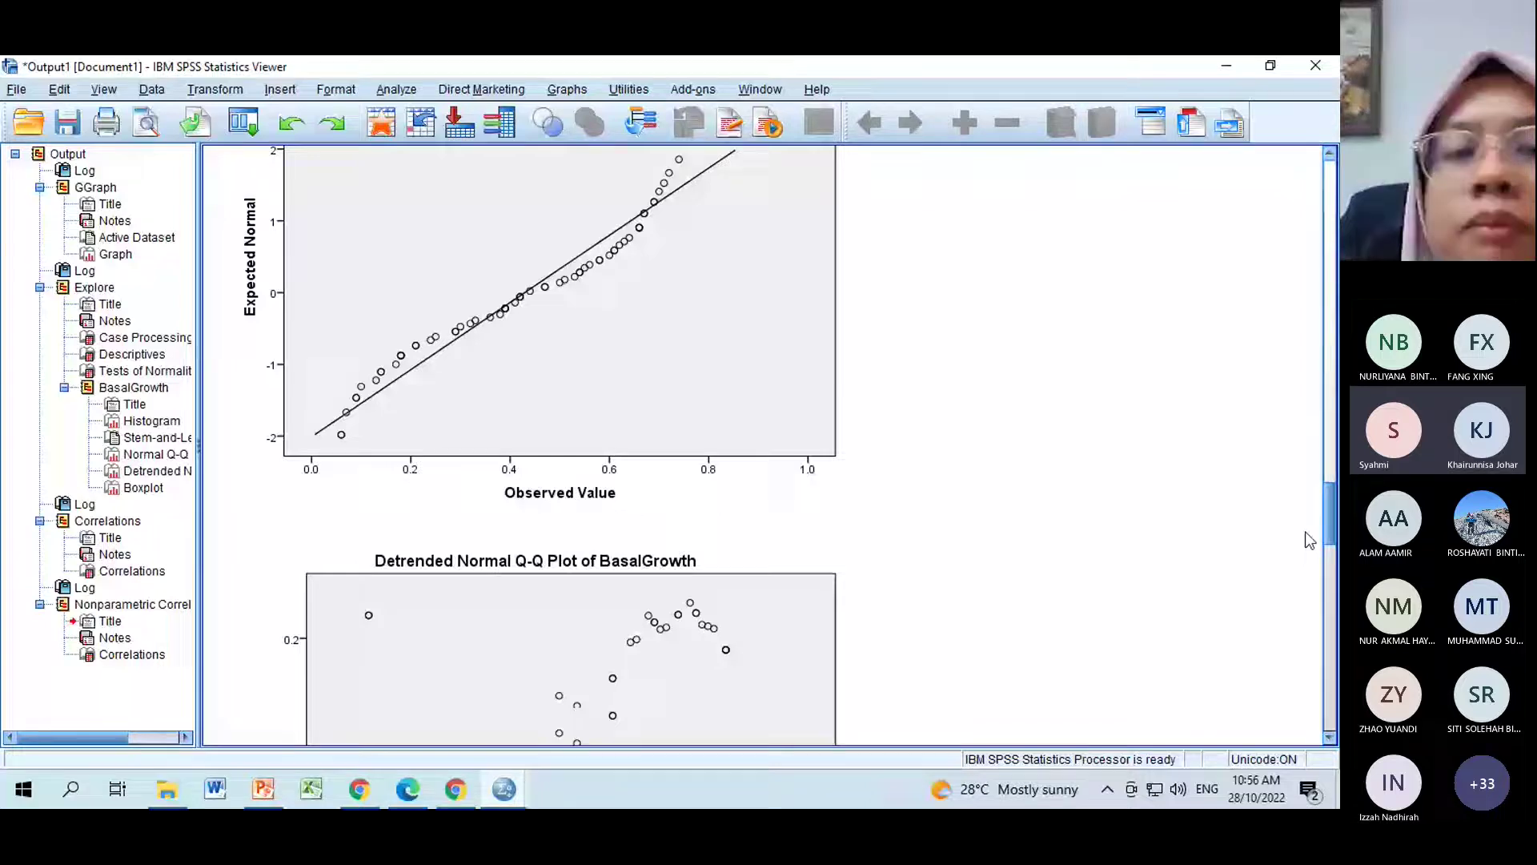
pyautogui.moveTo(1331, 530); pyautogui.dragTo(1332, 502)
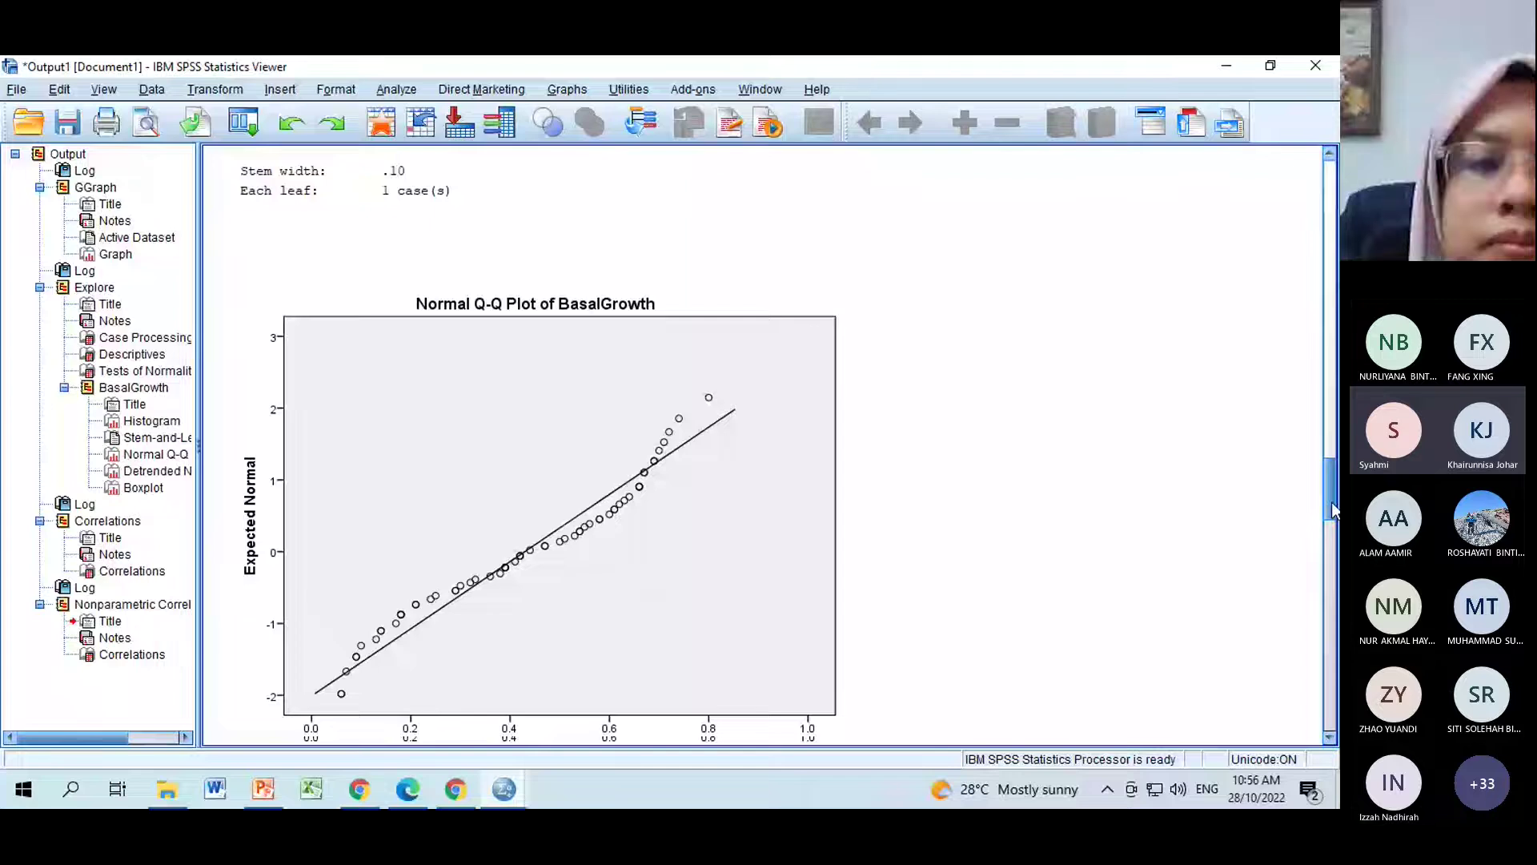
pyautogui.moveTo(1333, 502); pyautogui.dragTo(1332, 711)
pyautogui.click(467, 798)
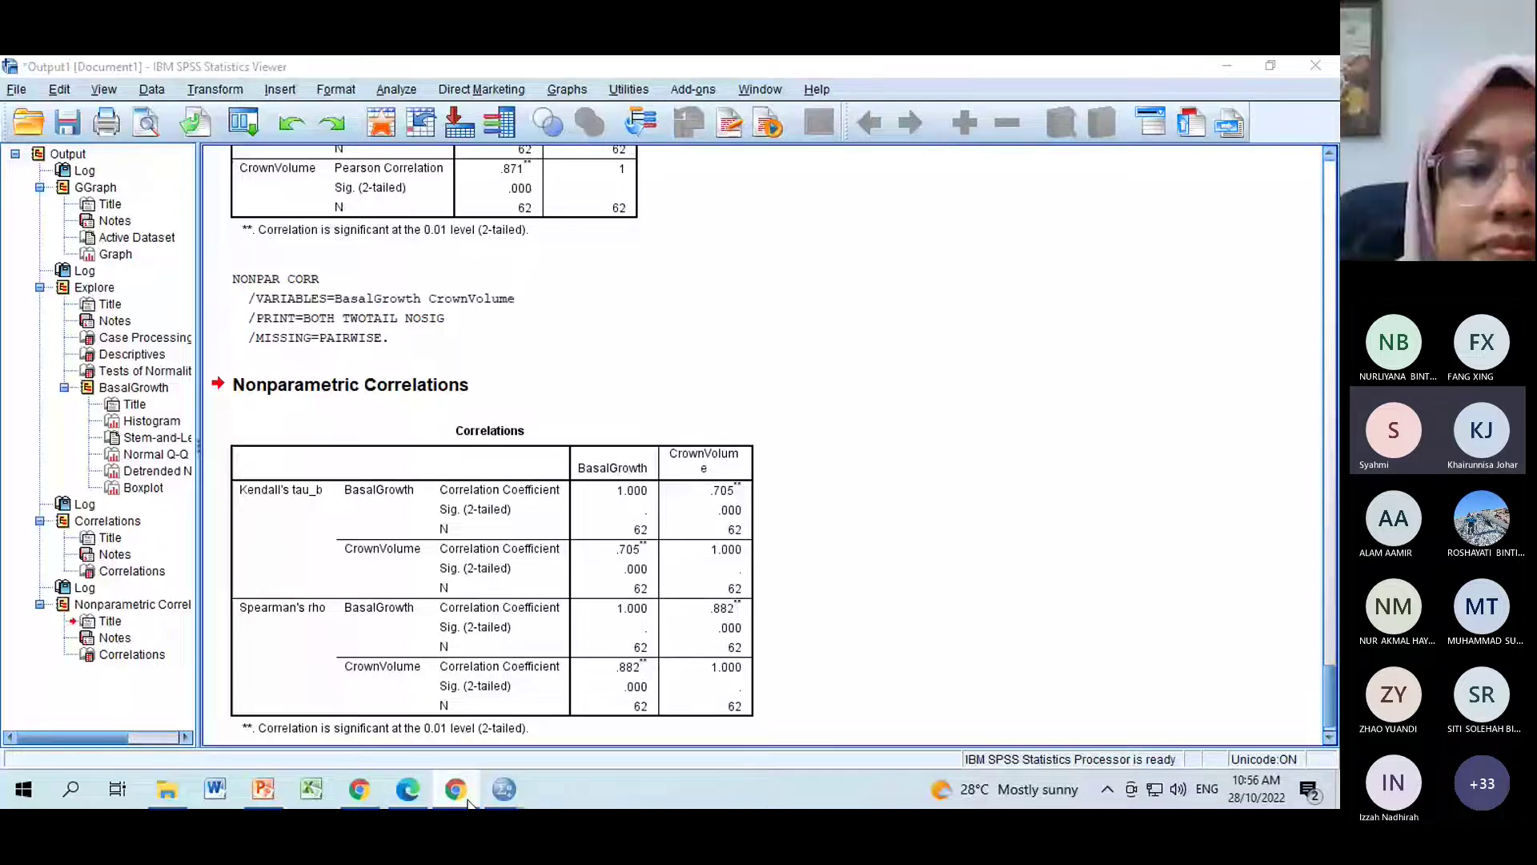
pyautogui.click(410, 791)
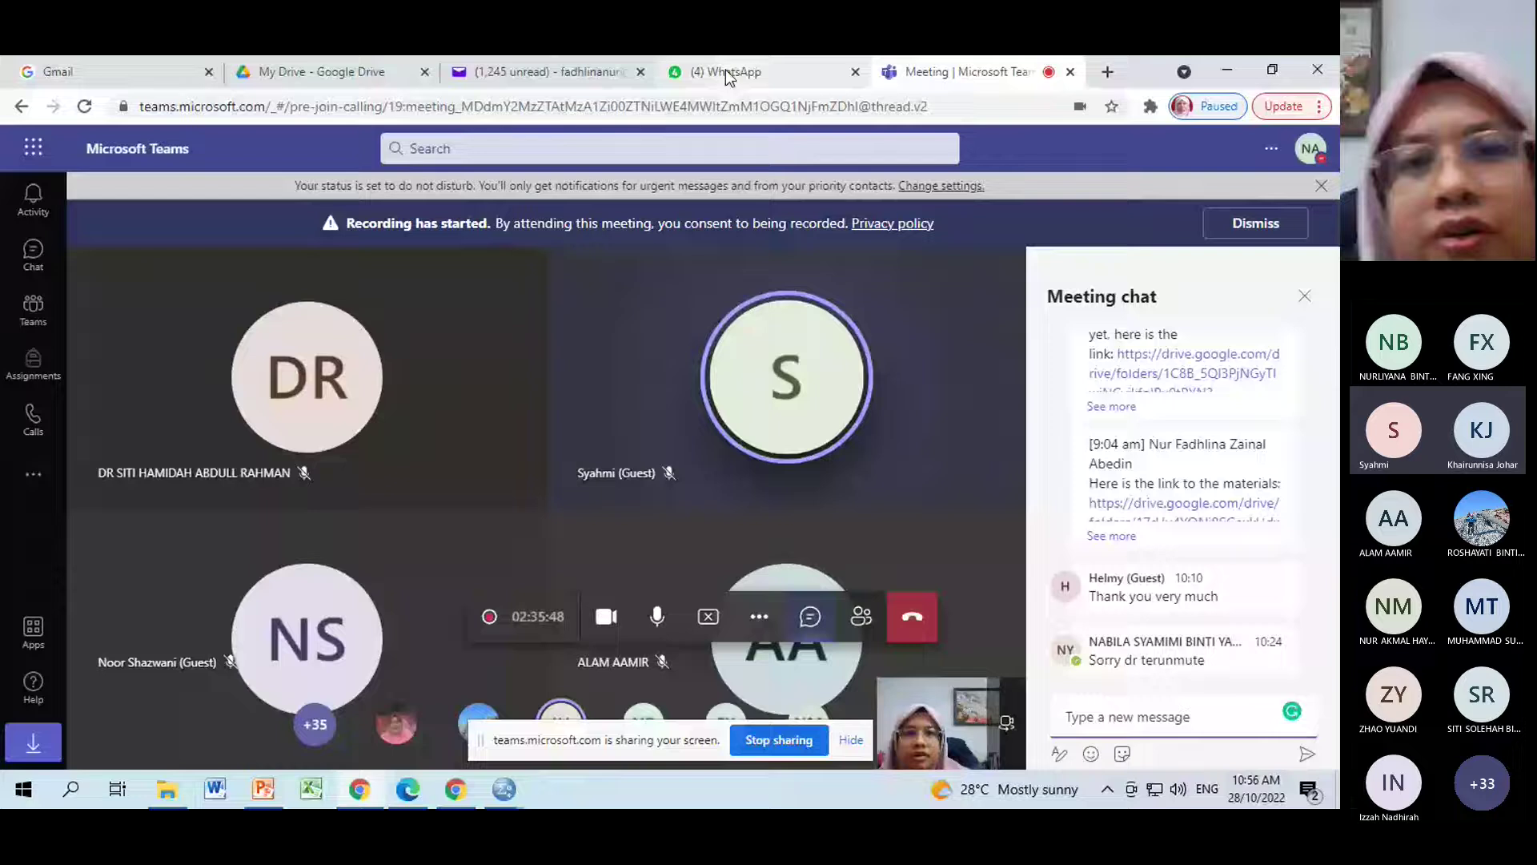
# Back in the Teams meeting, stop the camera and mute the microphone with Ctrl+Shift+M.
pyautogui.click(1234, 72)
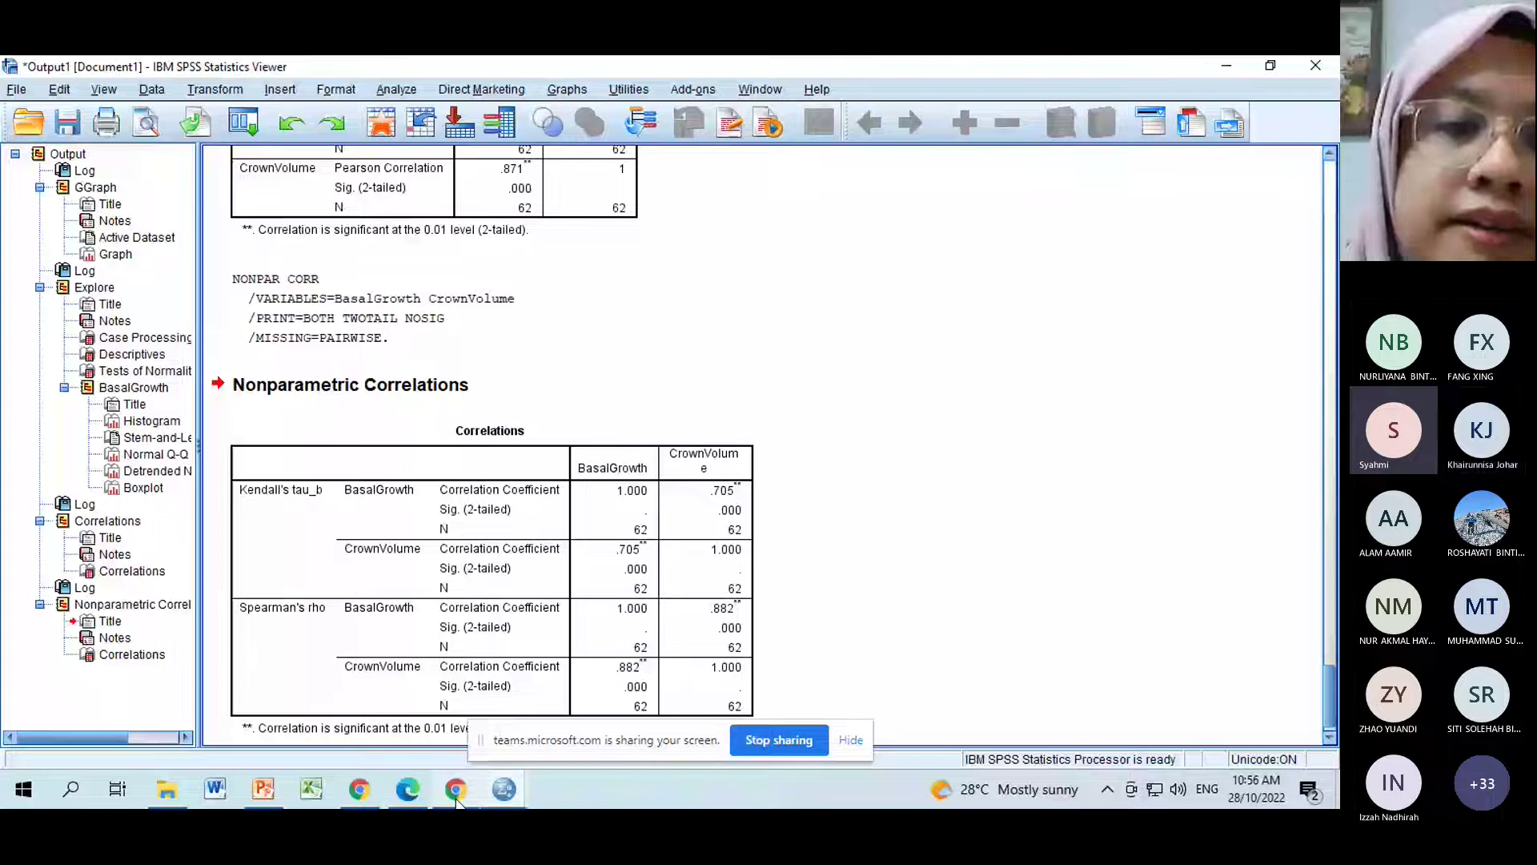
pyautogui.moveTo(373, 795)
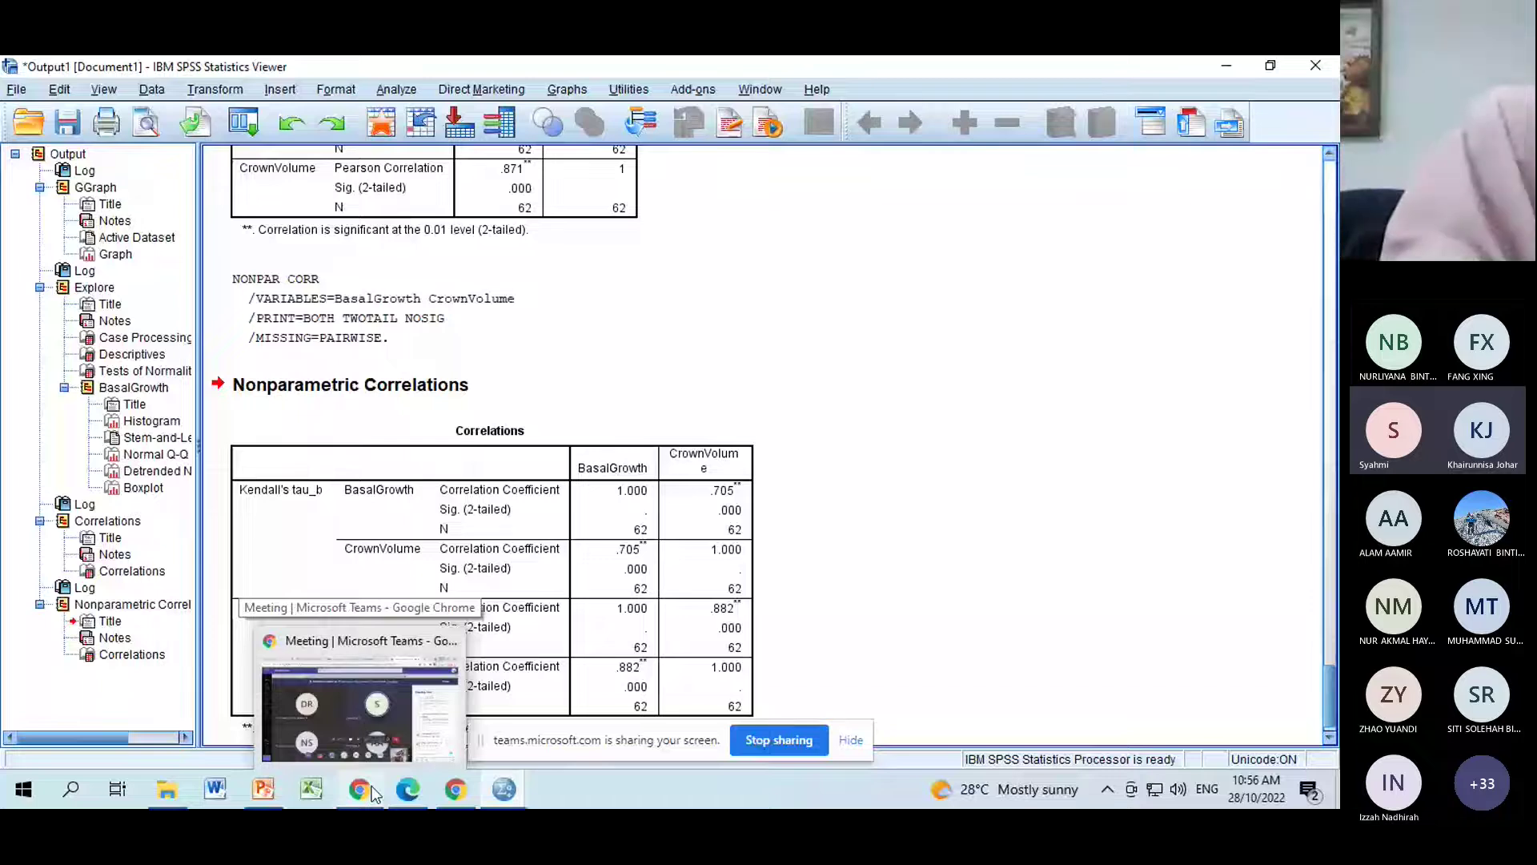
pyautogui.click(374, 795)
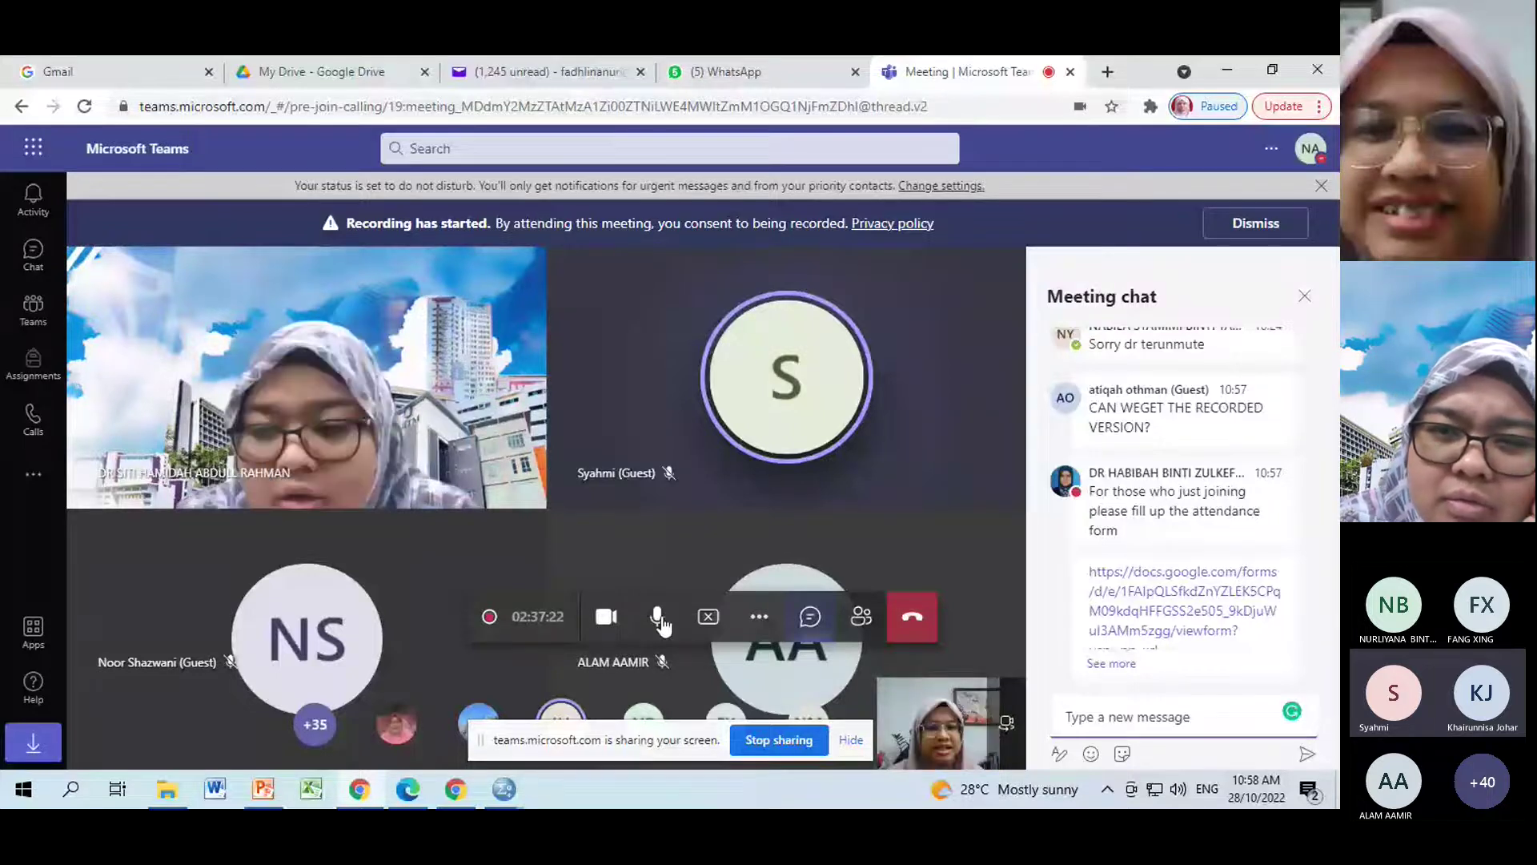
pyautogui.click(602, 627)
pyautogui.hotkey('ctrl', 'shift', 'm')
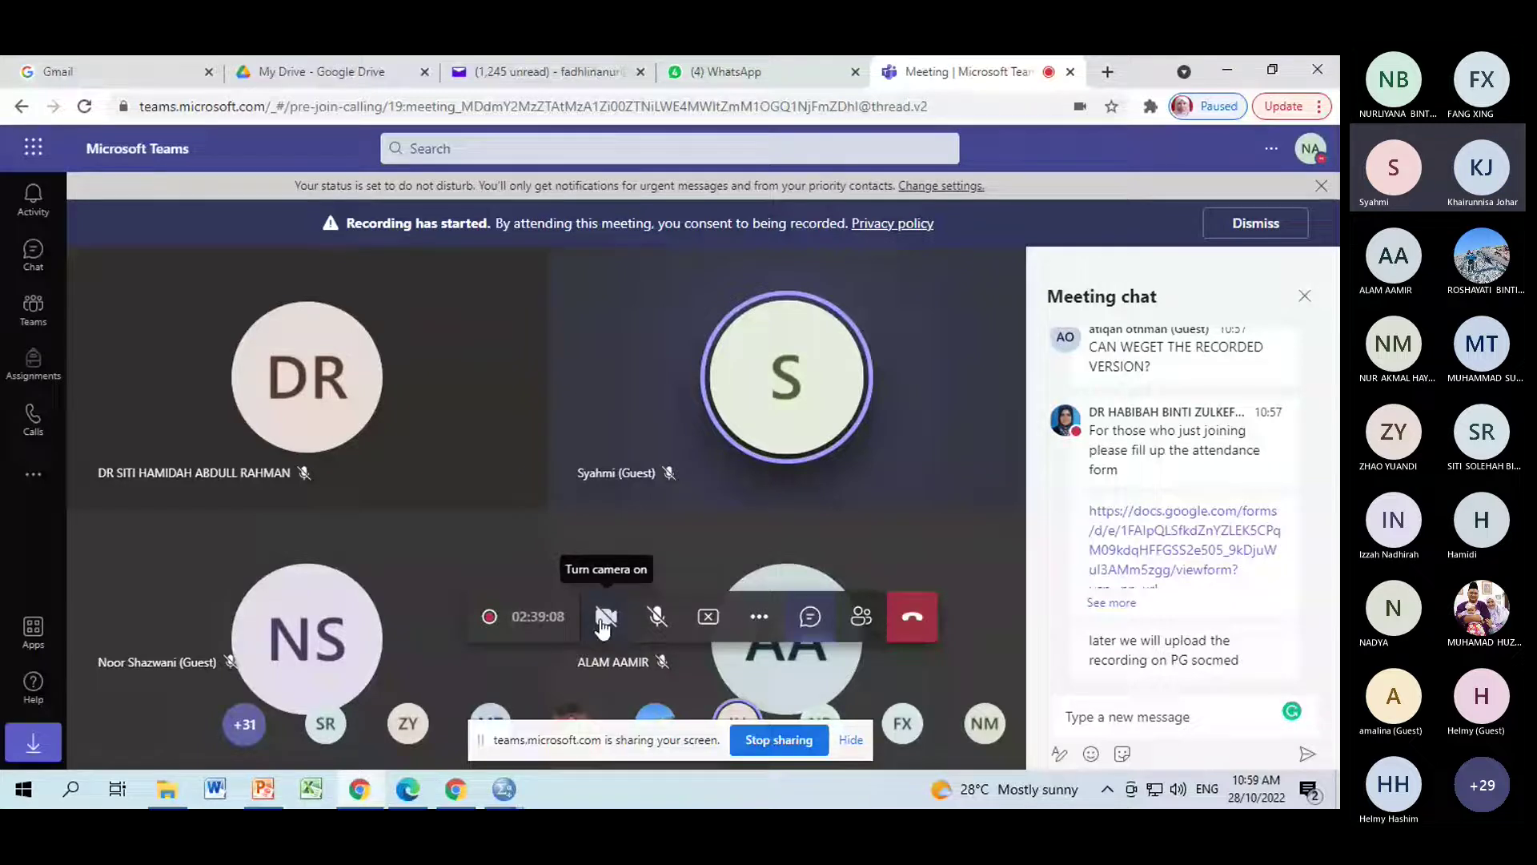
pyautogui.click(504, 789)
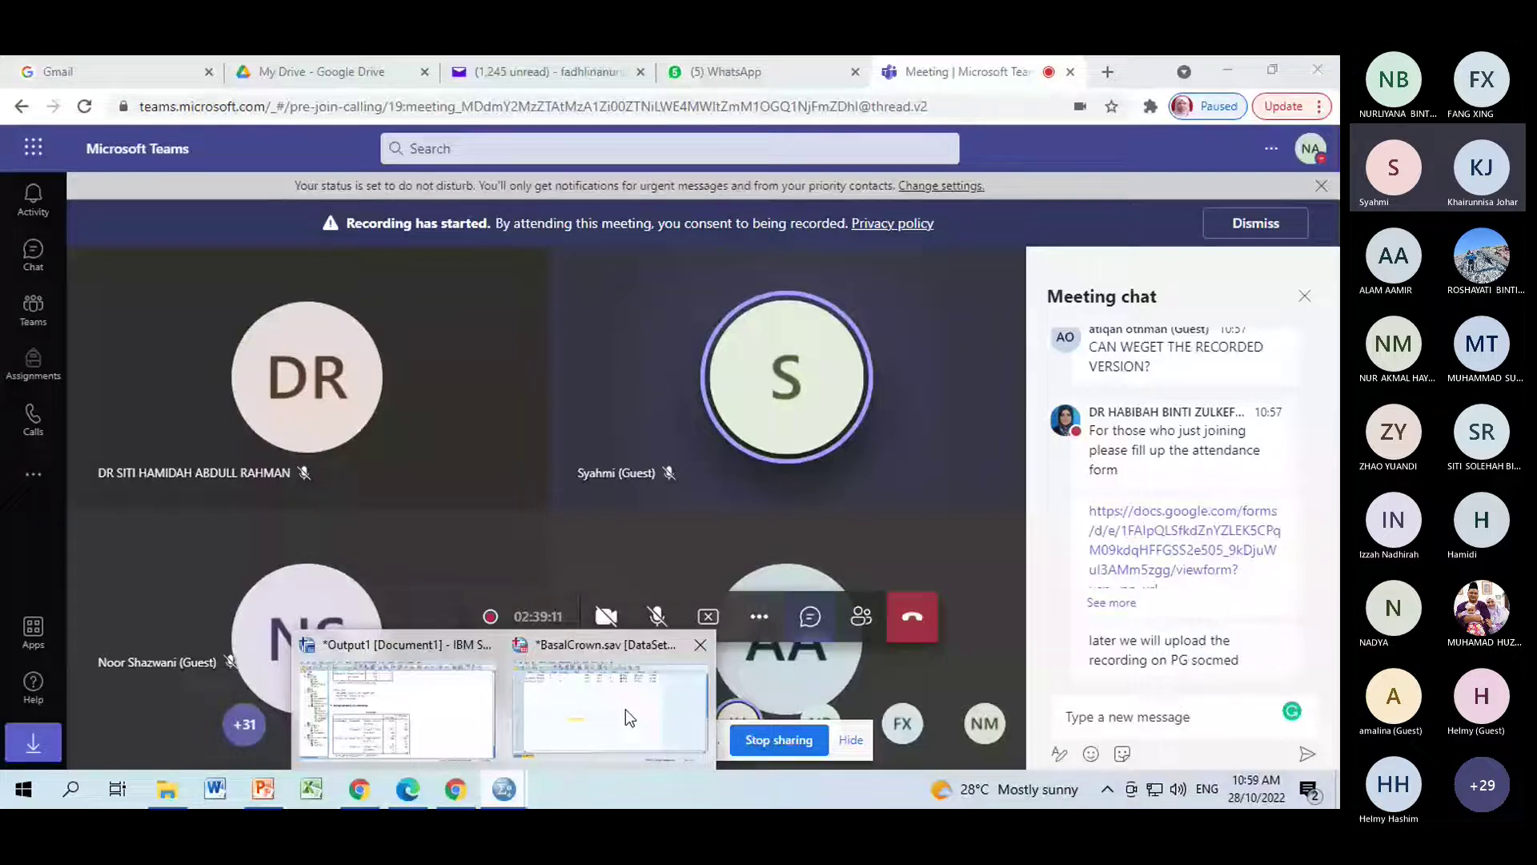
pyautogui.click(360, 792)
# Switch to the lecture slides and advance from slide 35 through Regression to slide 39, Simple Linear Regression.
pyautogui.click(265, 792)
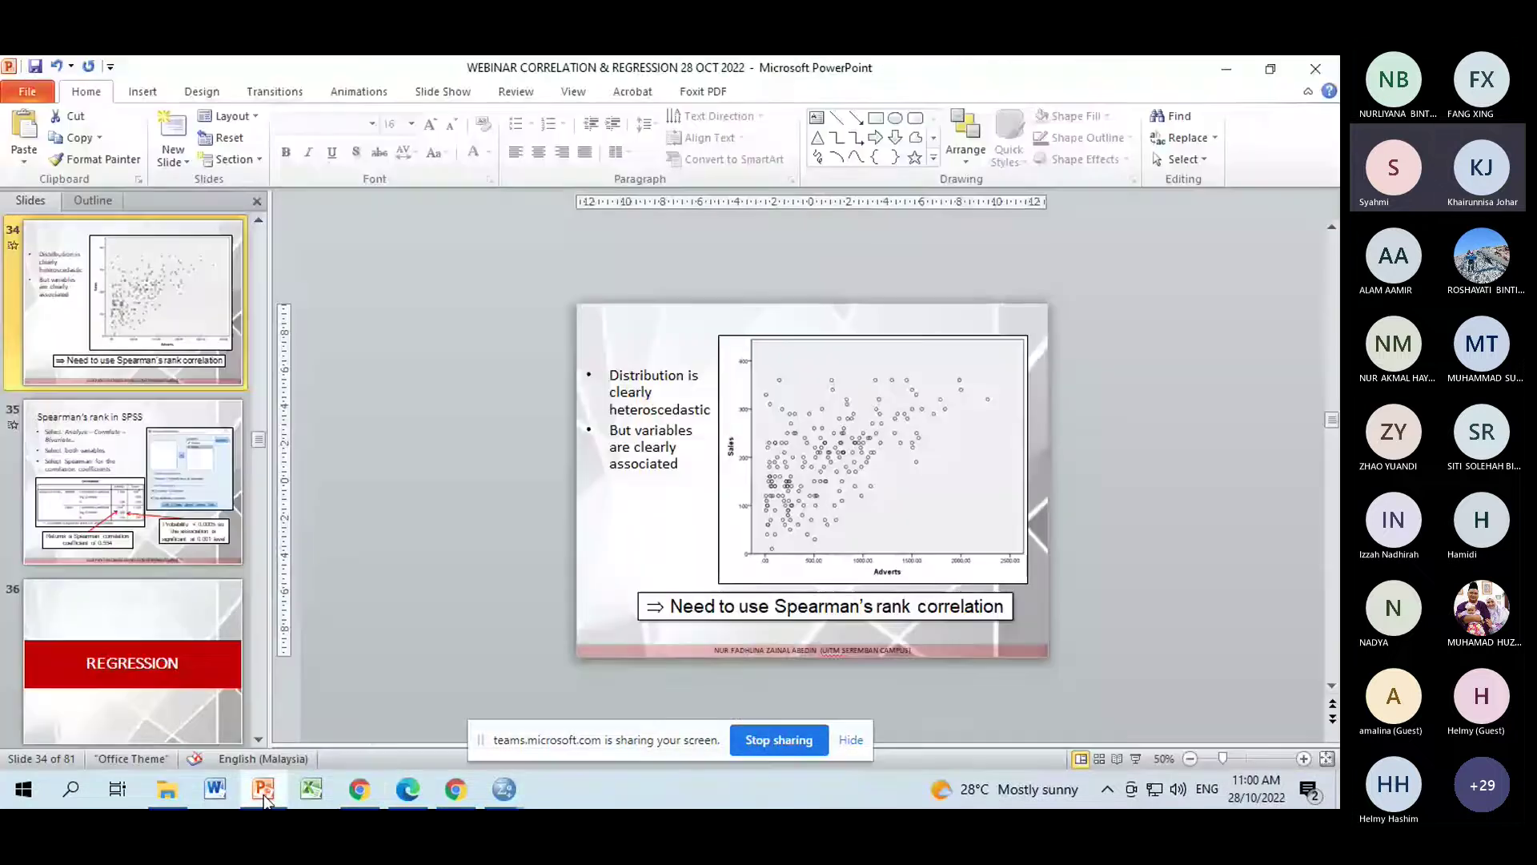
pyautogui.click(147, 454)
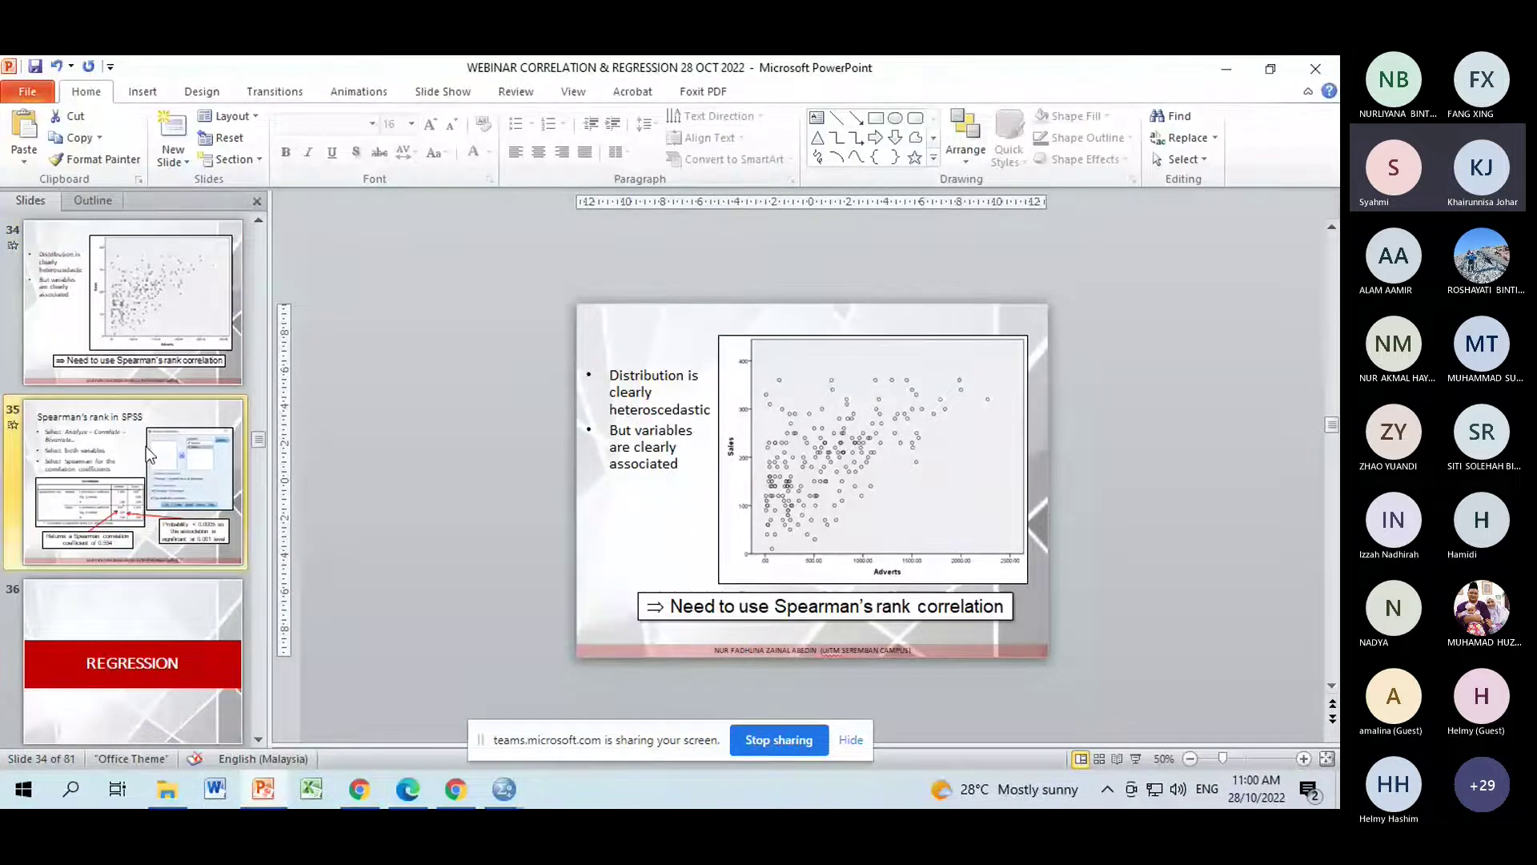
pyautogui.press('Down')
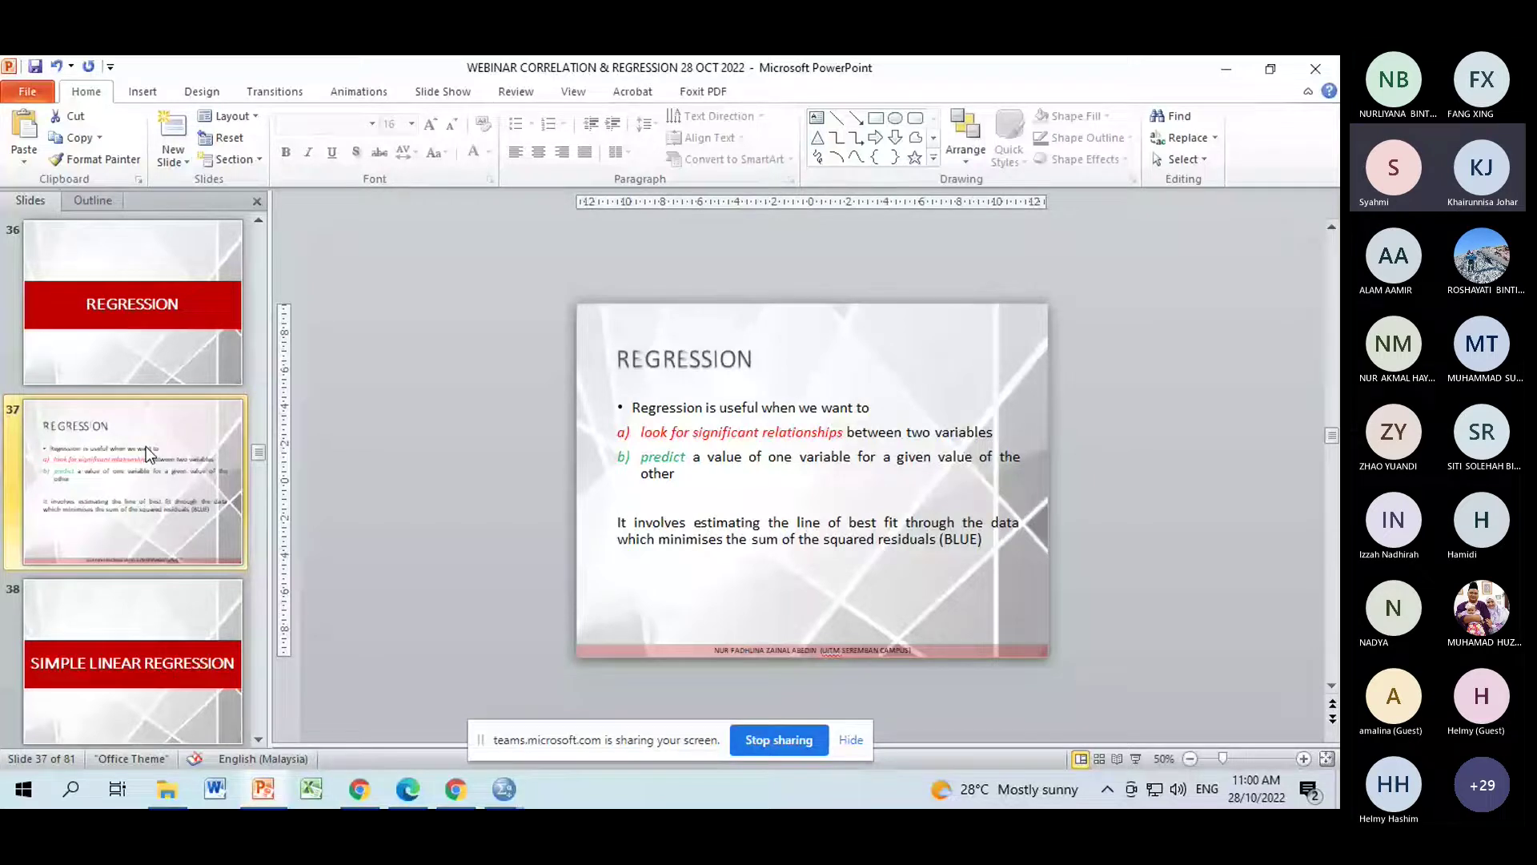
pyautogui.press('Down')
pyautogui.press('Down')
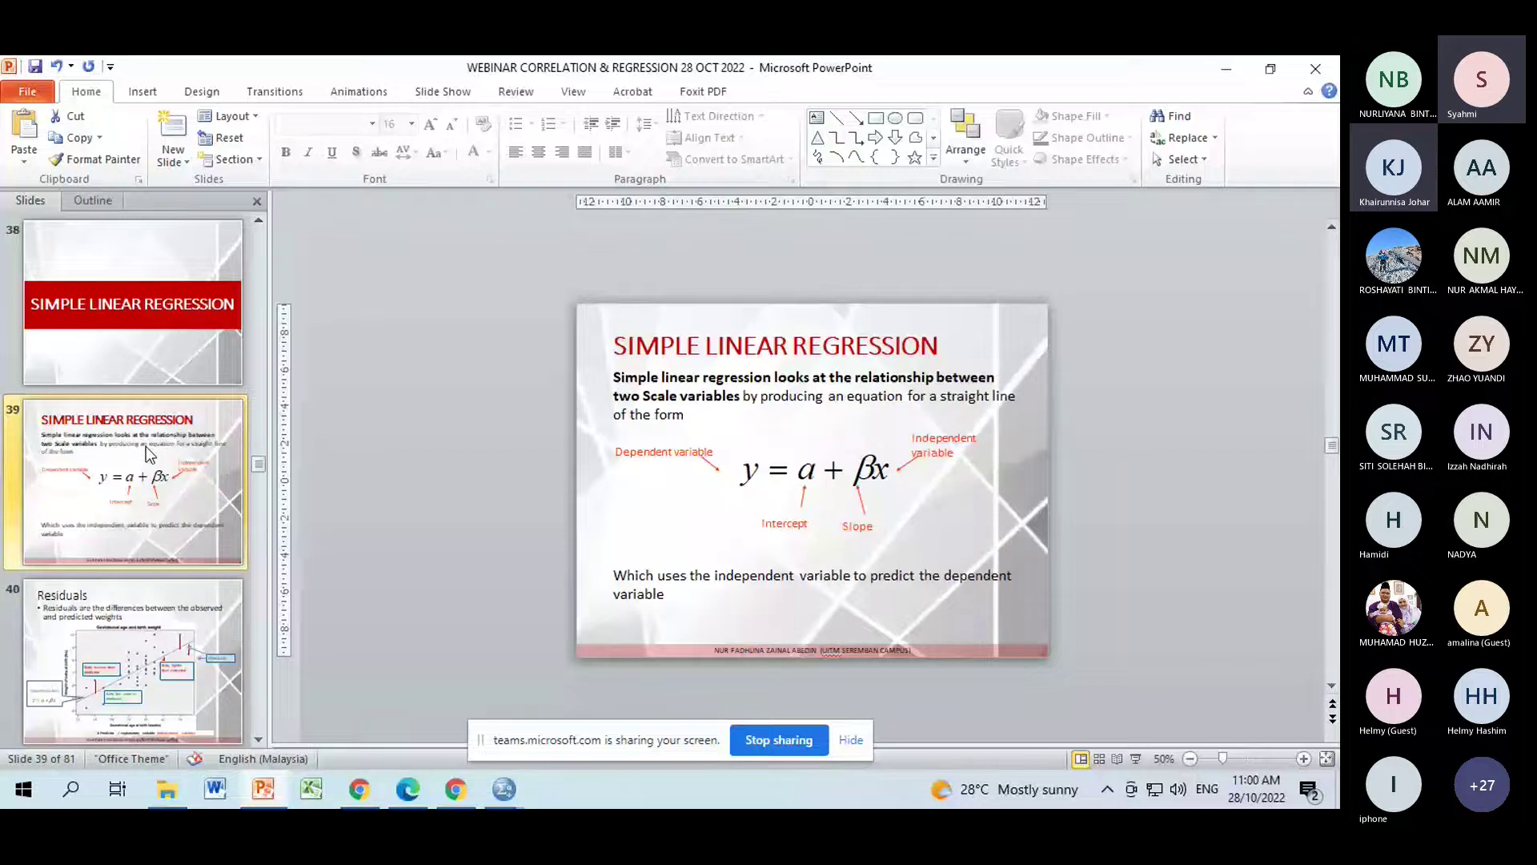
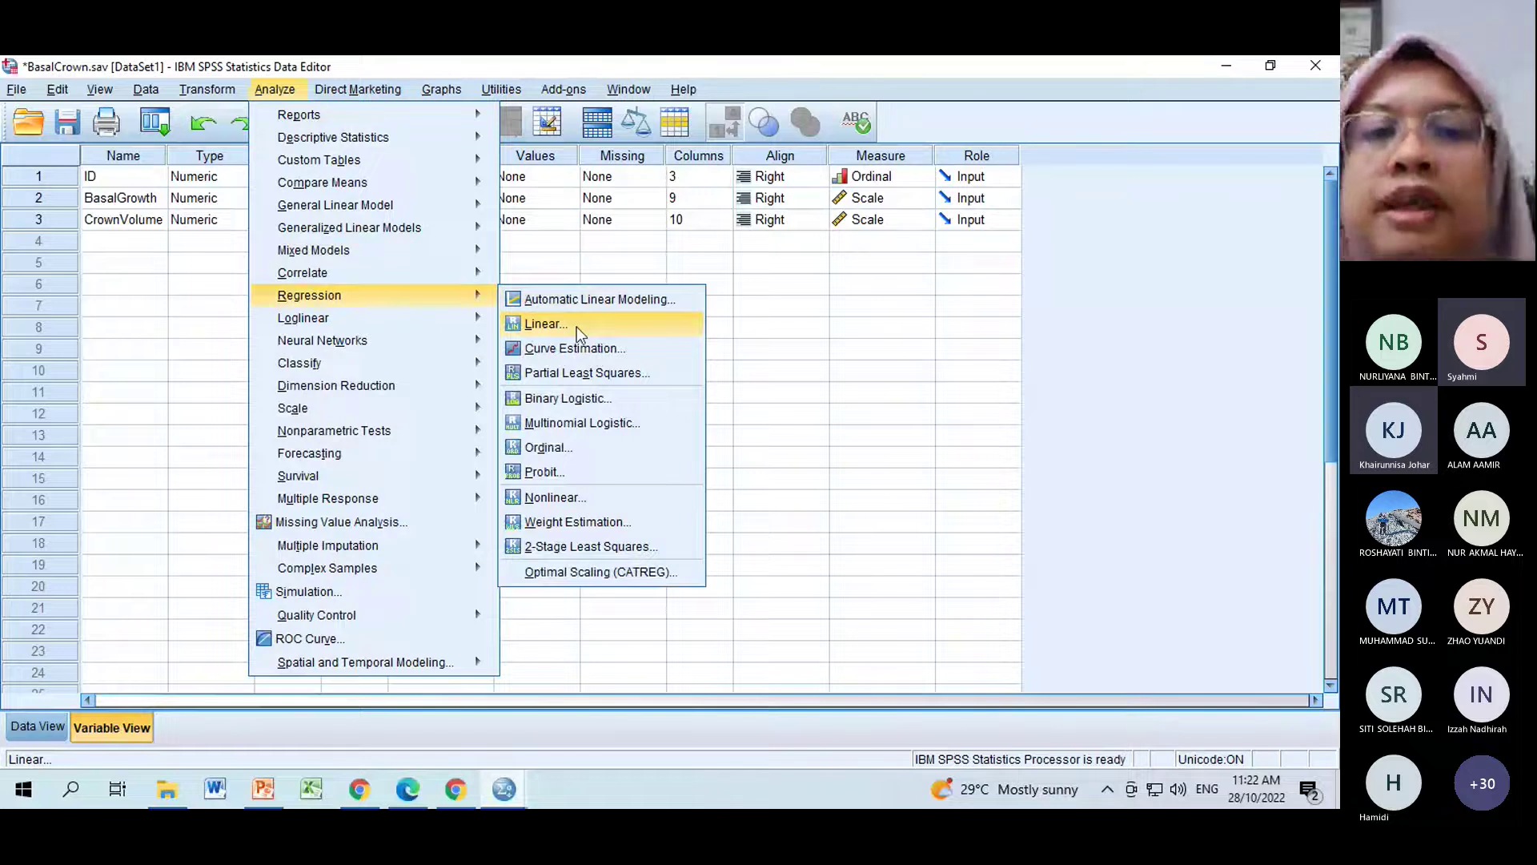
# Open Linear Regression with BasalGrowth as dependent and CrownVolume as independent variable.
pyautogui.click(576, 327)
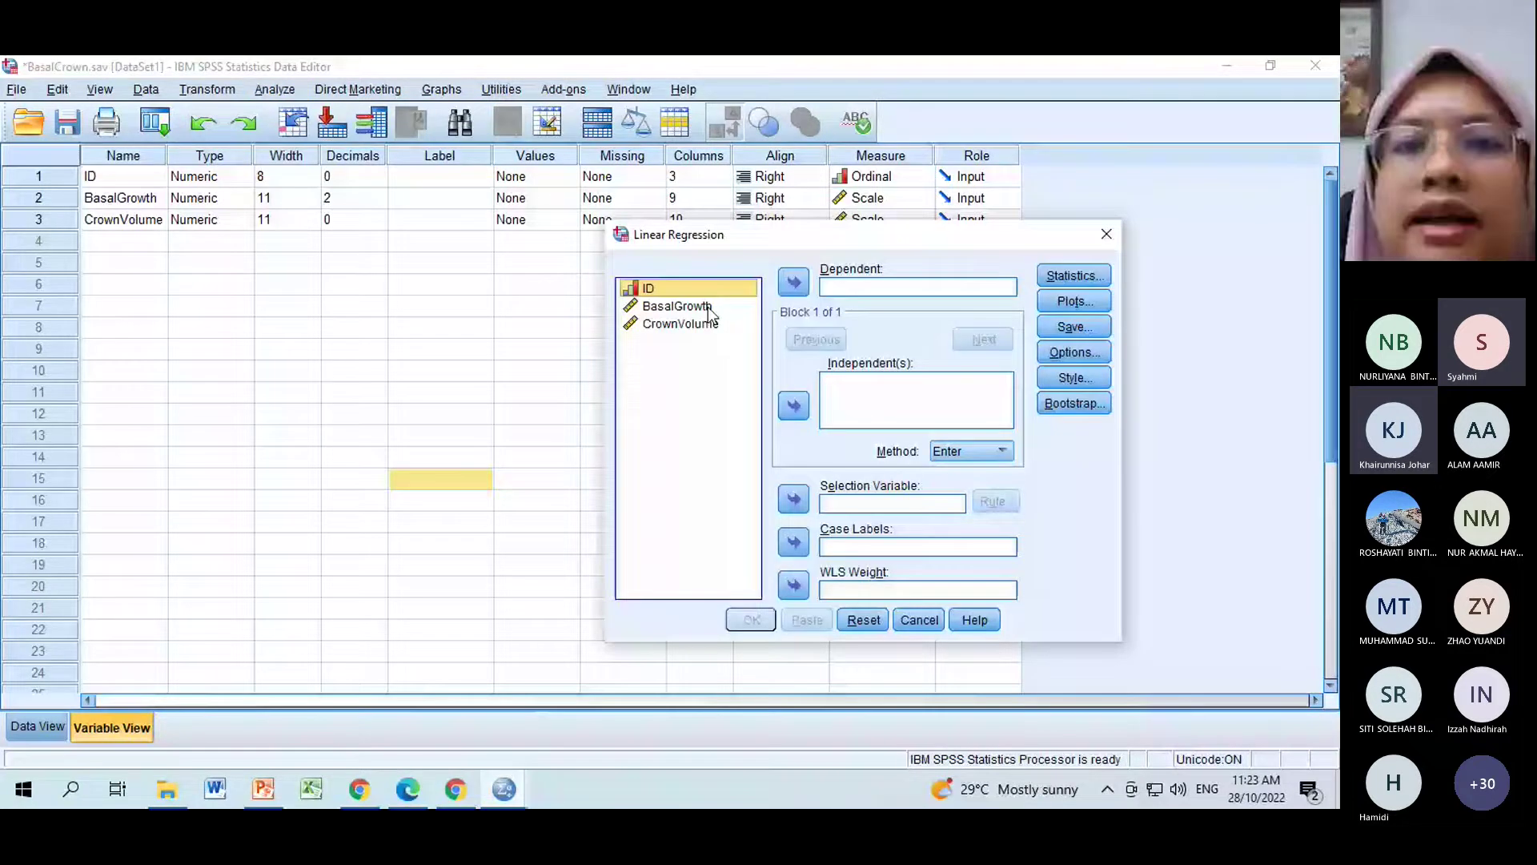
pyautogui.click(708, 306)
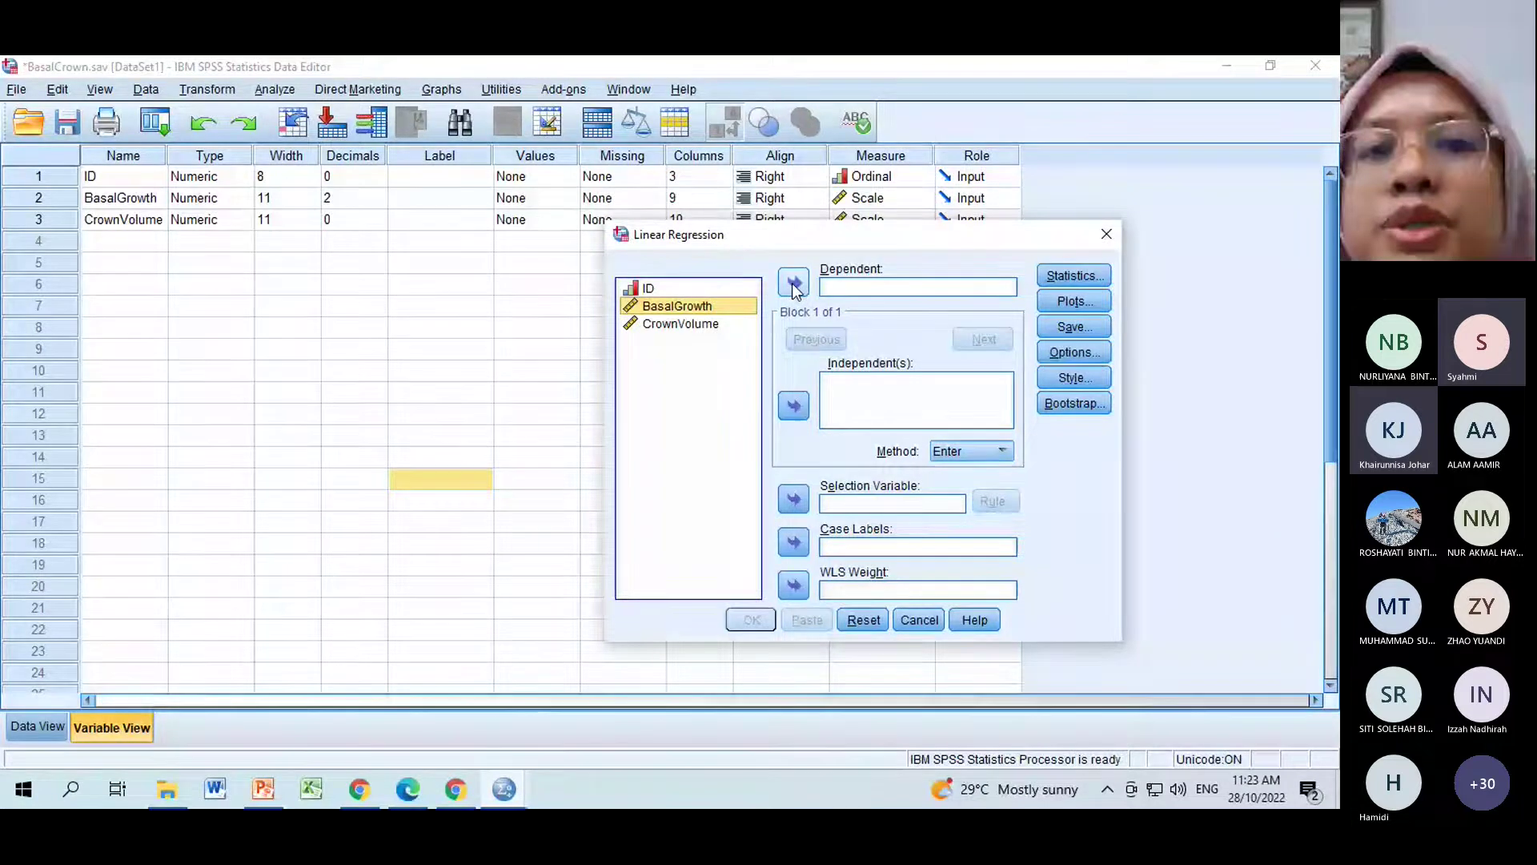
pyautogui.click(794, 284)
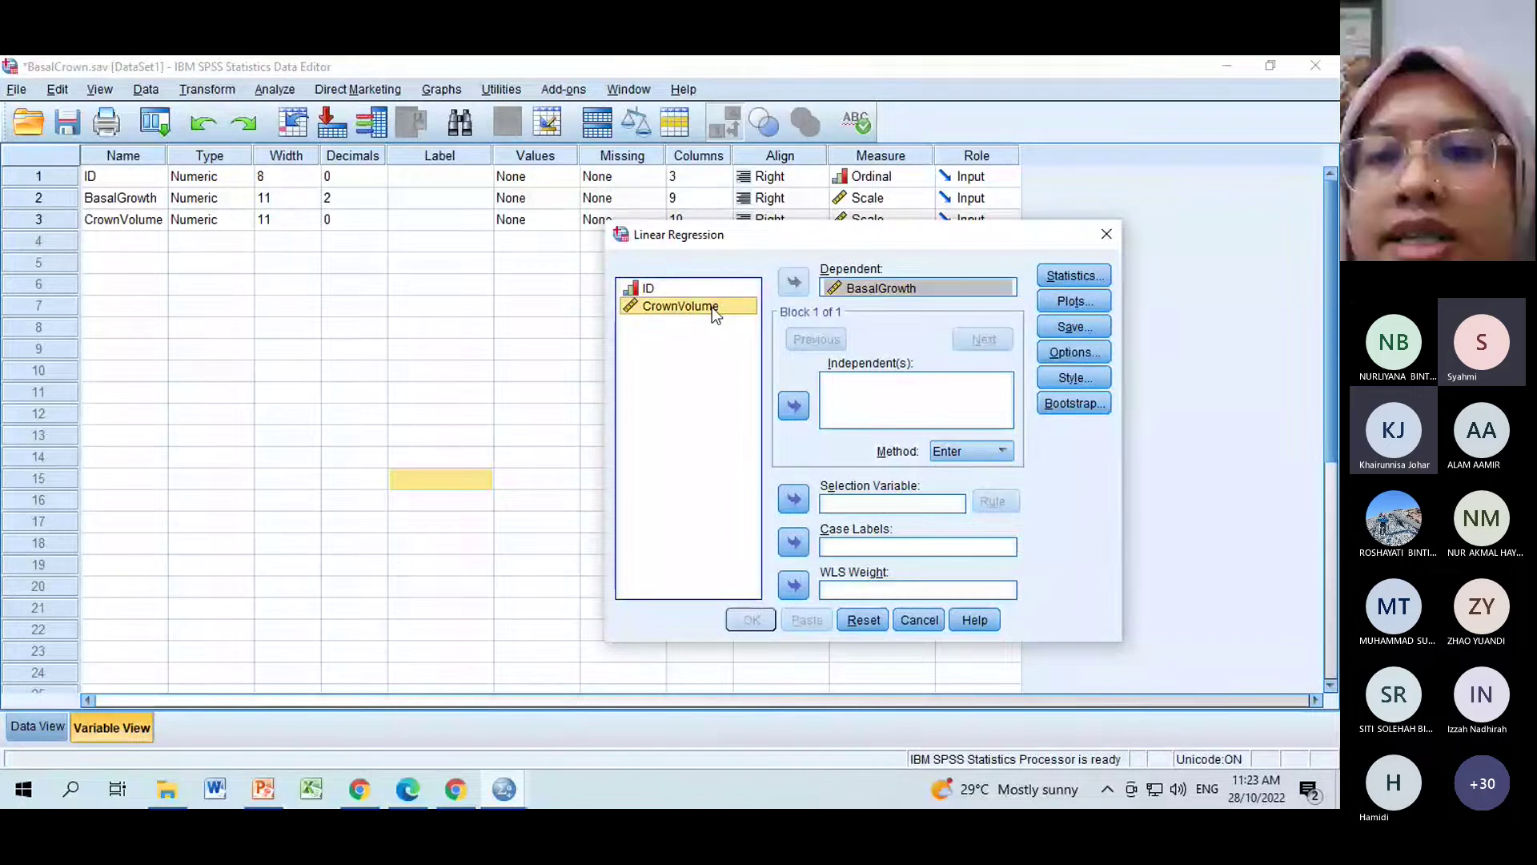
pyautogui.click(794, 406)
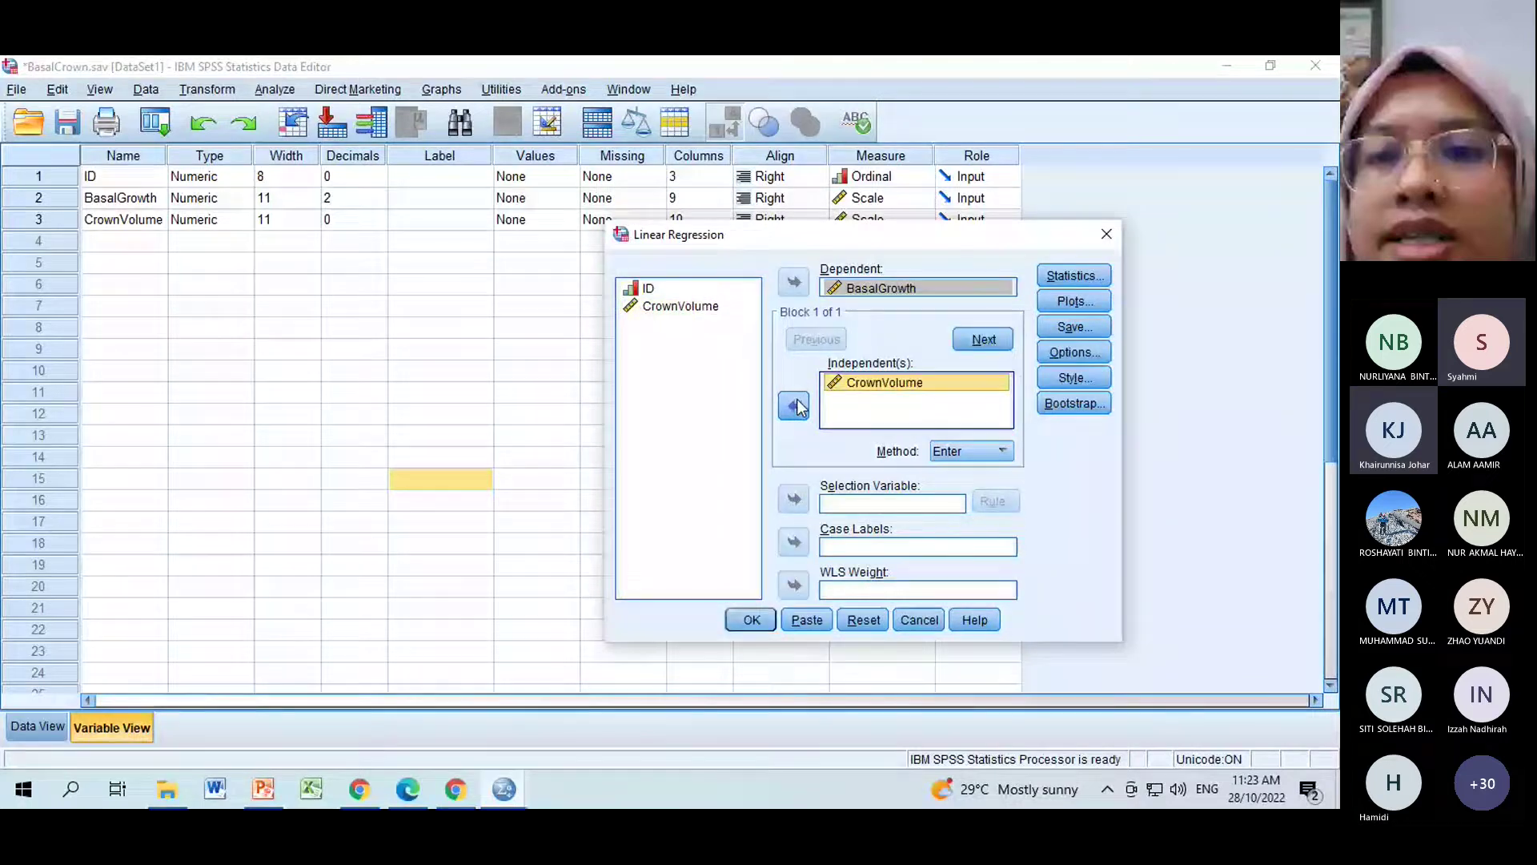
# Check the Method dropdown options and leave the entry method on Enter.
pyautogui.click(1003, 451)
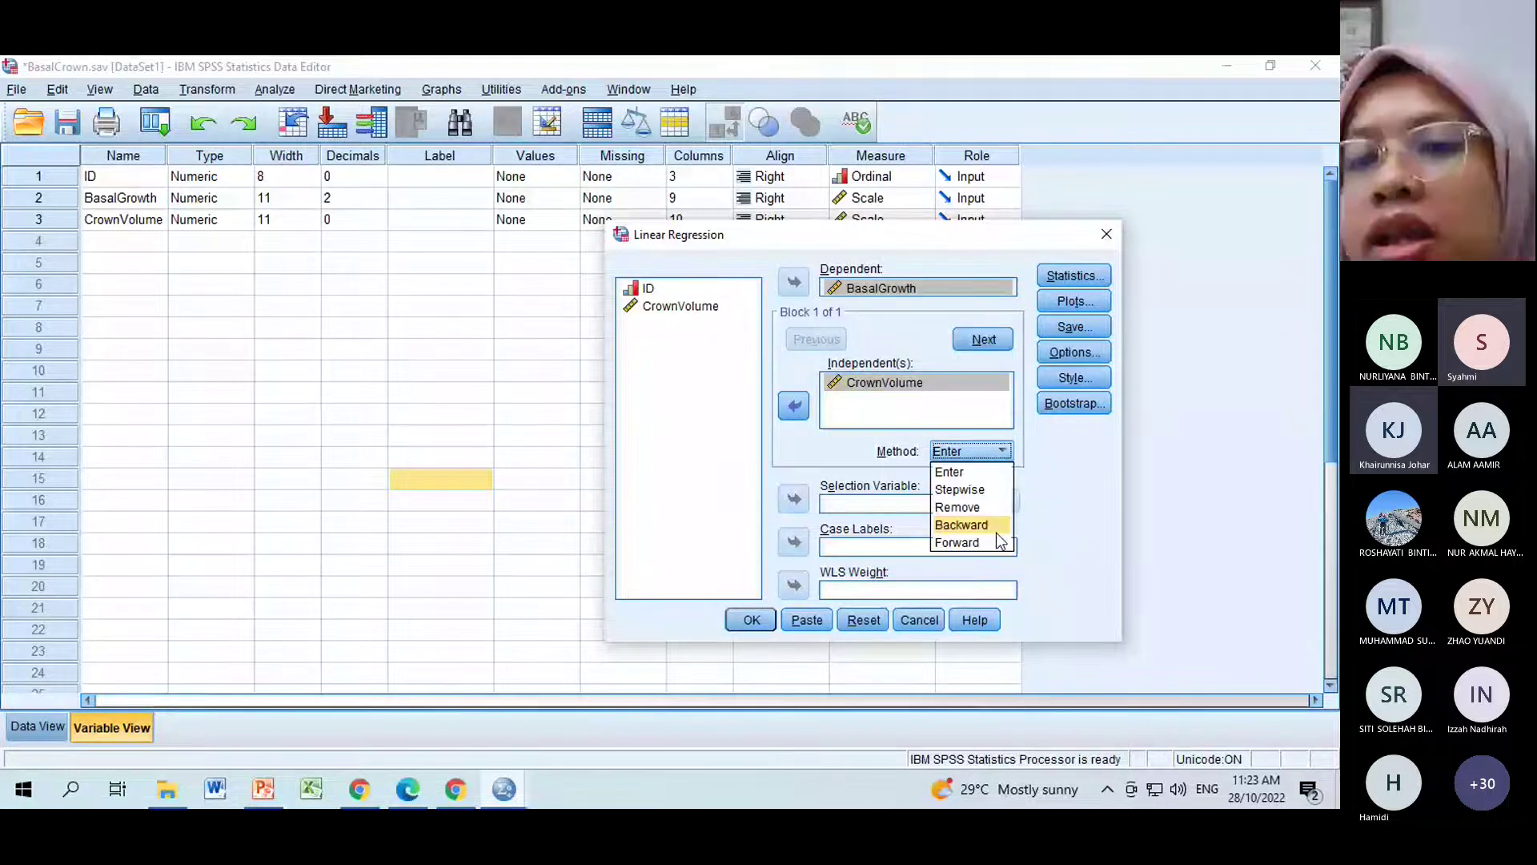
pyautogui.click(1067, 547)
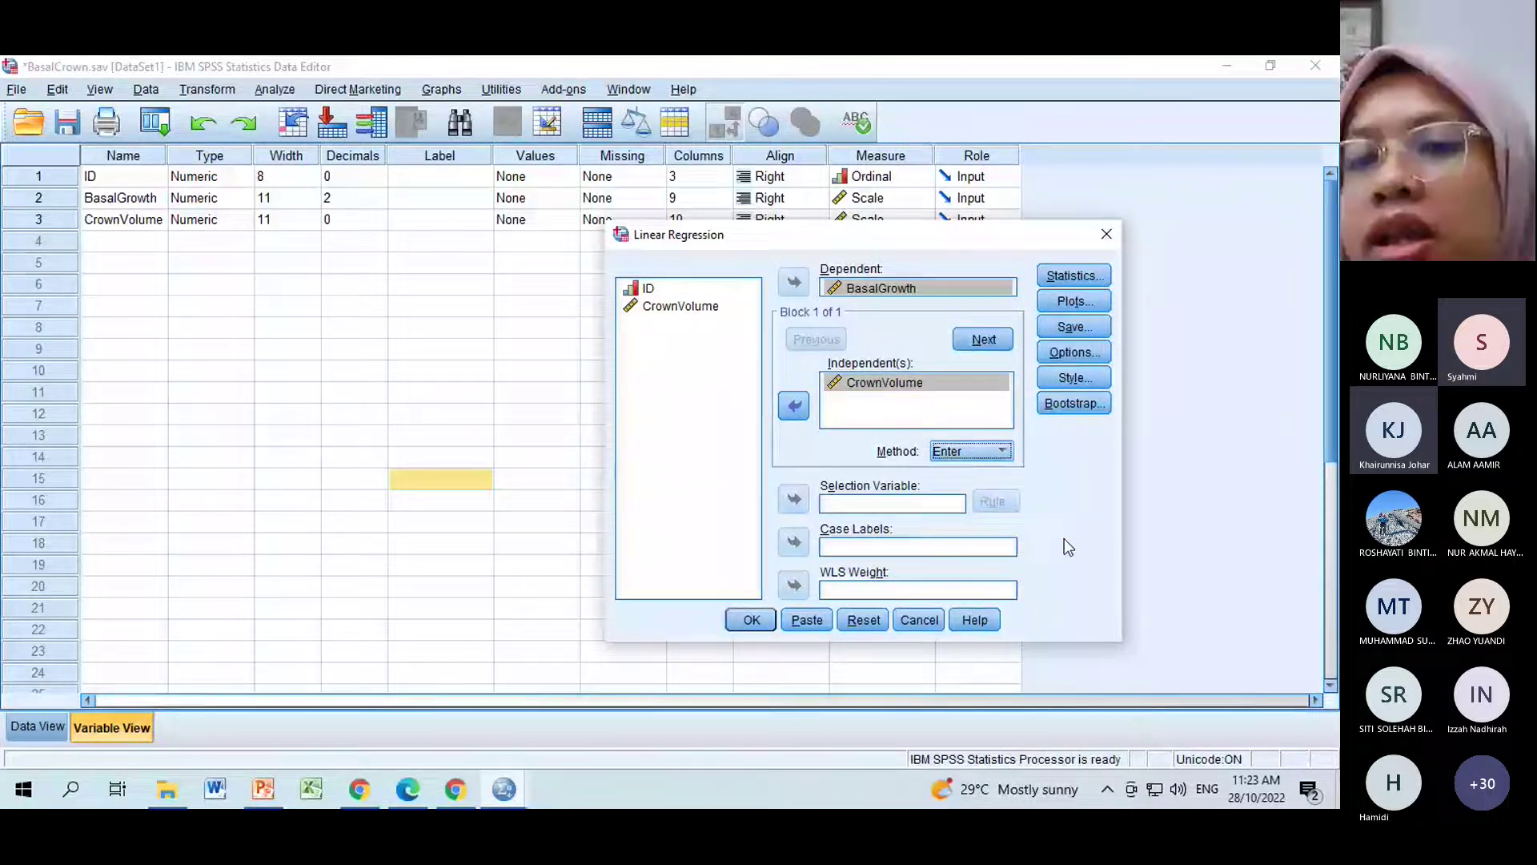
pyautogui.click(1007, 452)
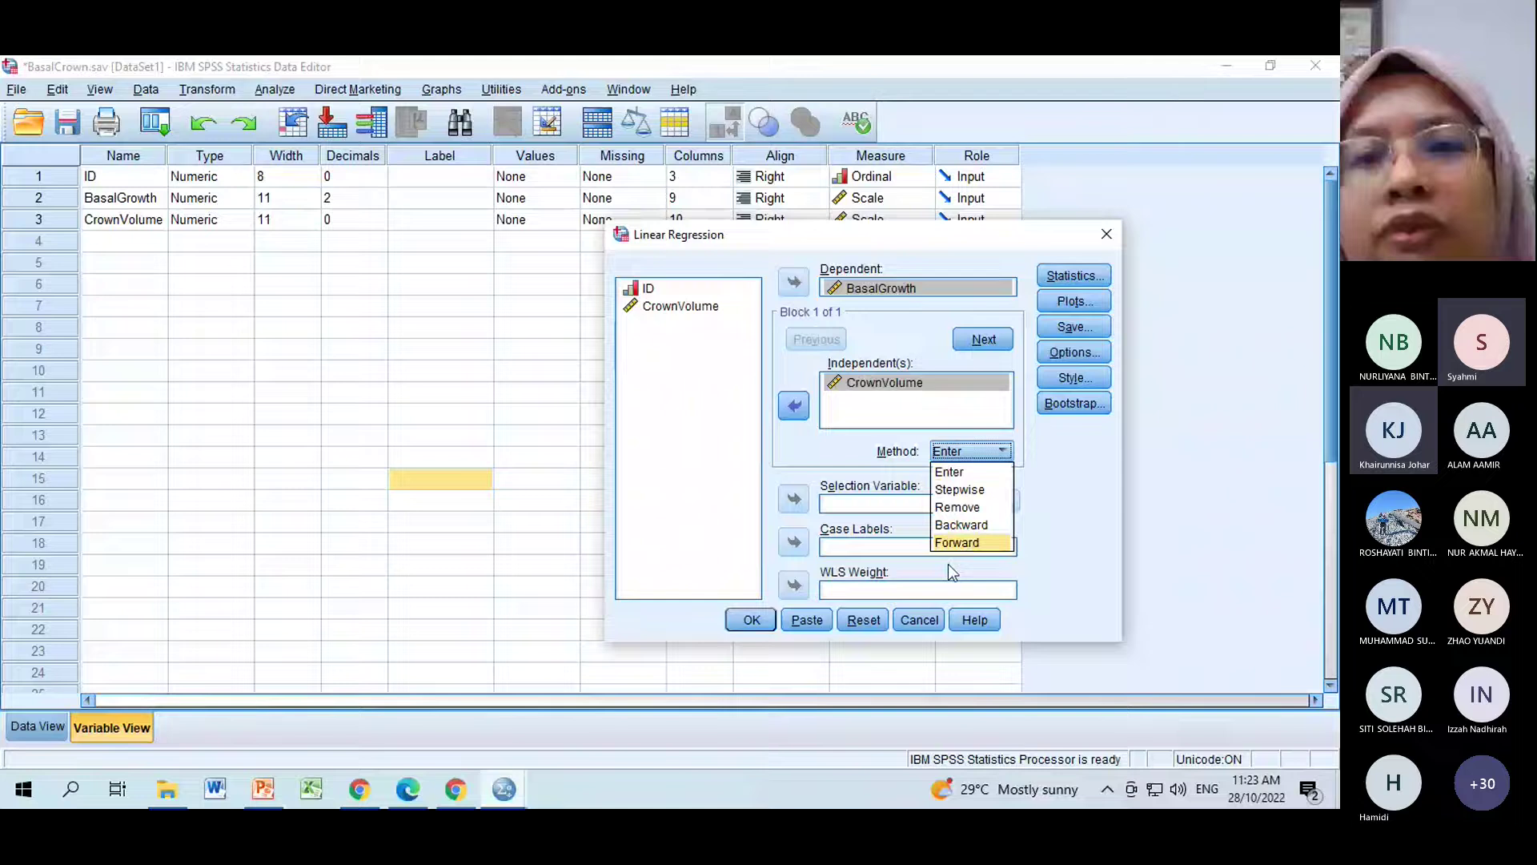
pyautogui.click(1059, 474)
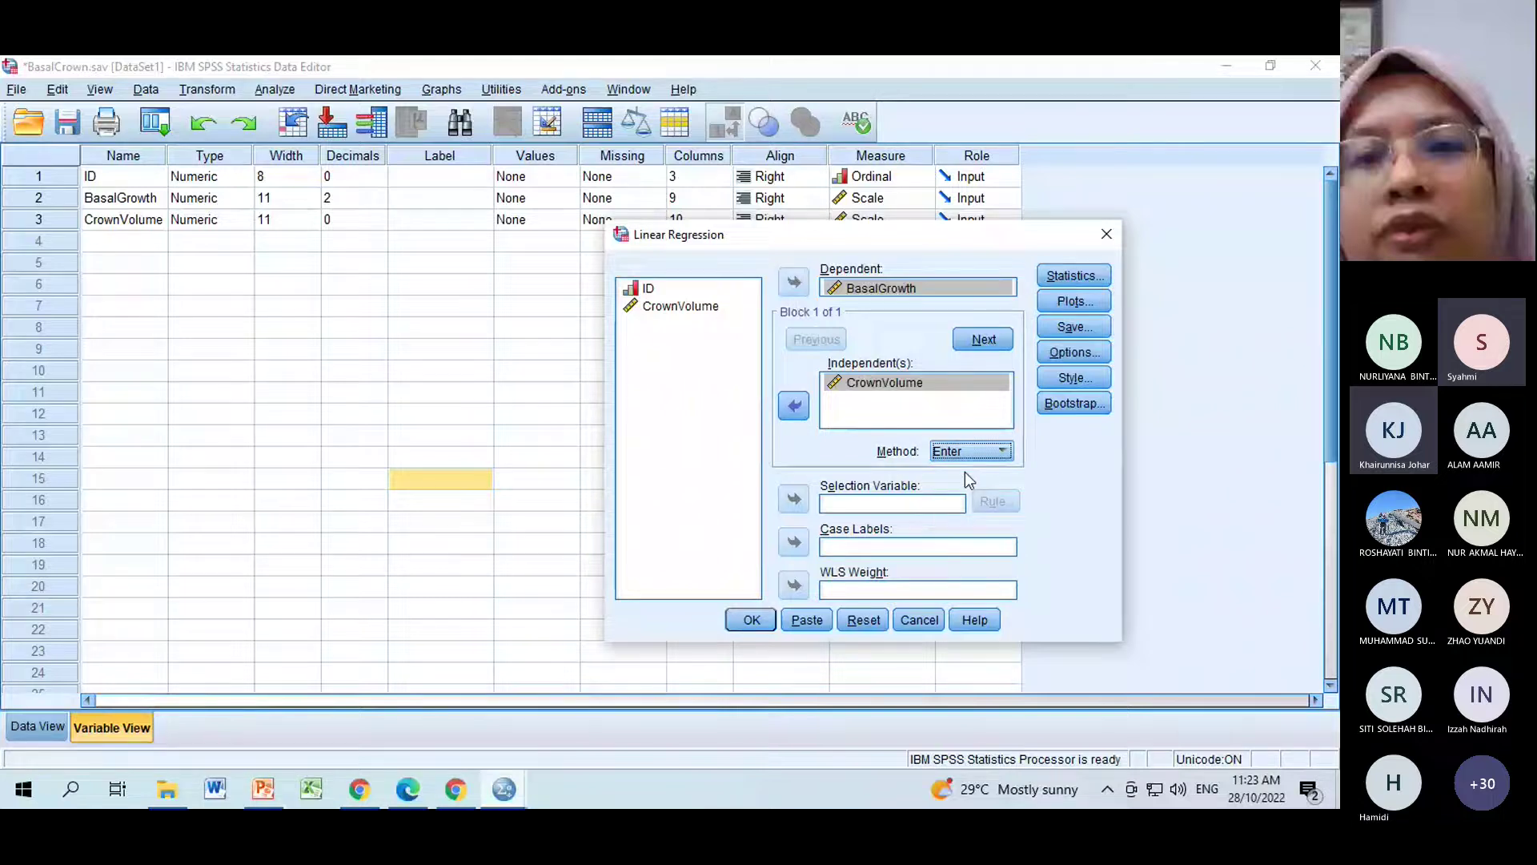
pyautogui.click(1002, 452)
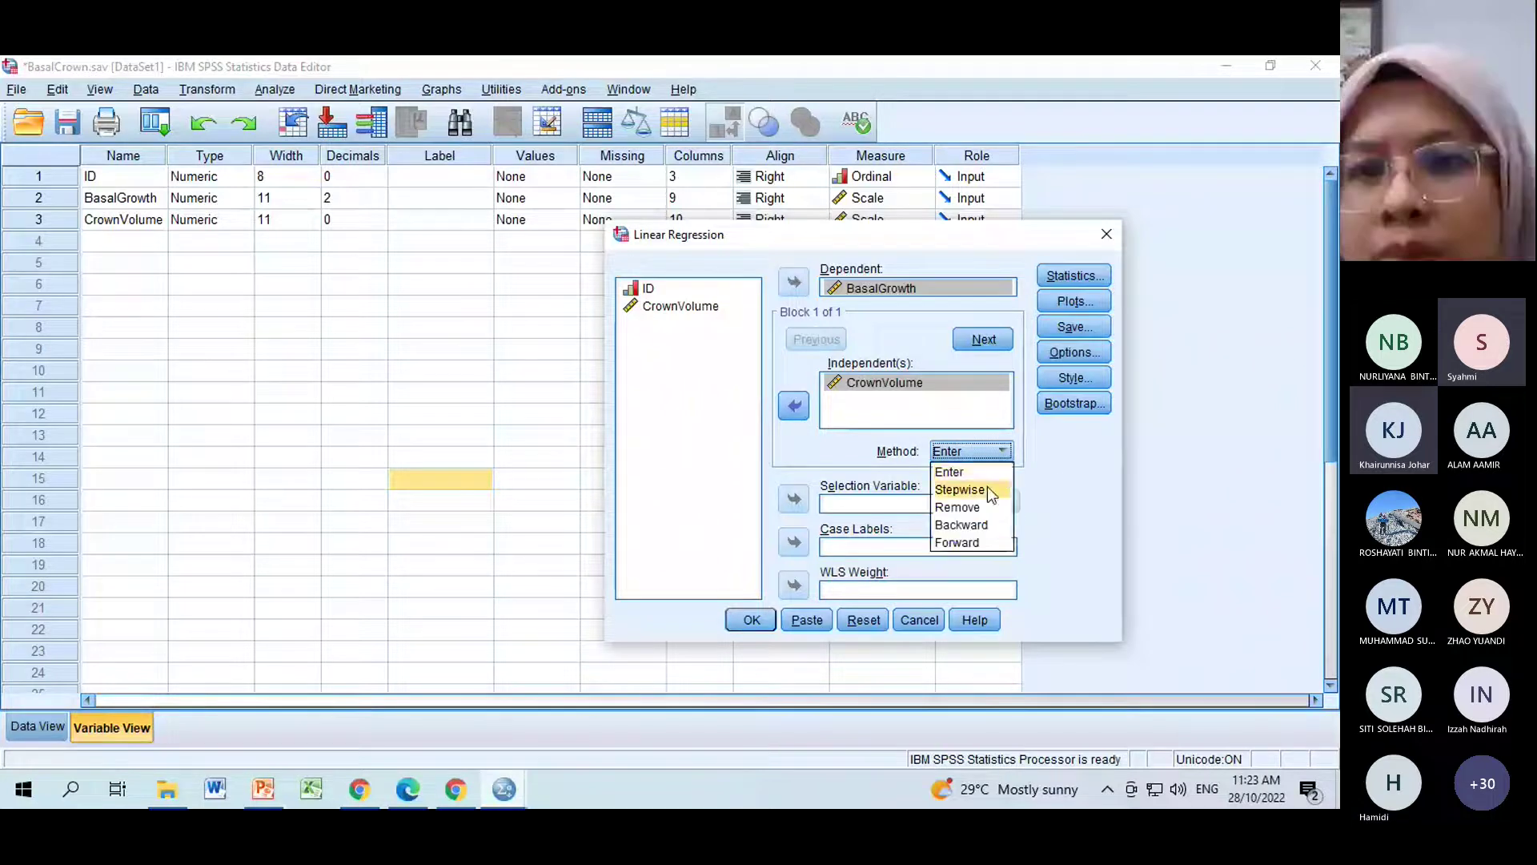
pyautogui.click(1052, 486)
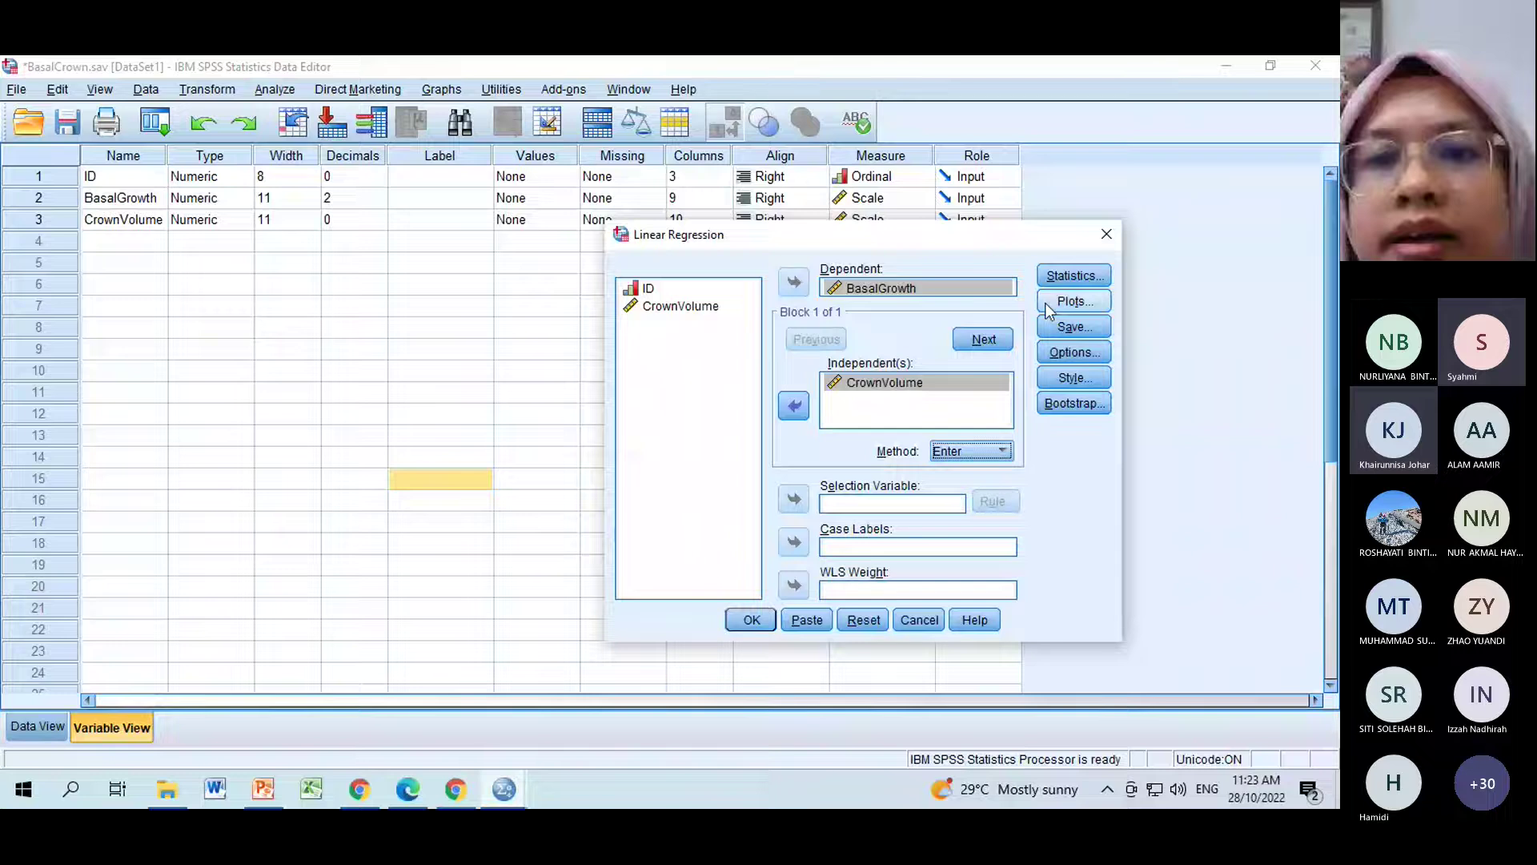
# Confirm the Statistics options and run the regression, giving R = .871 and ANOVA F = 188.802.
pyautogui.click(1093, 276)
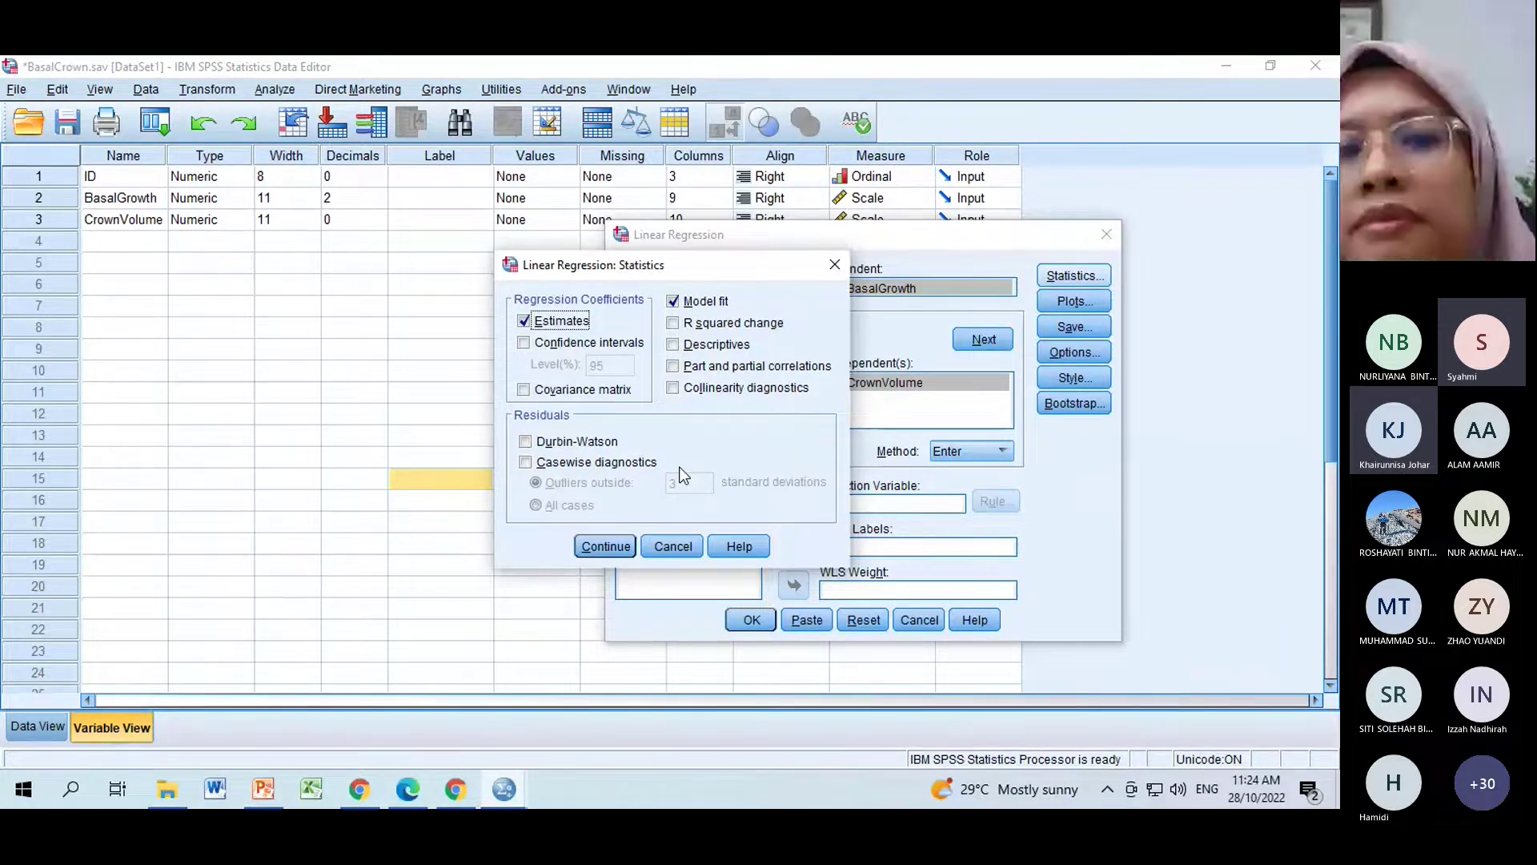
pyautogui.press('Return')
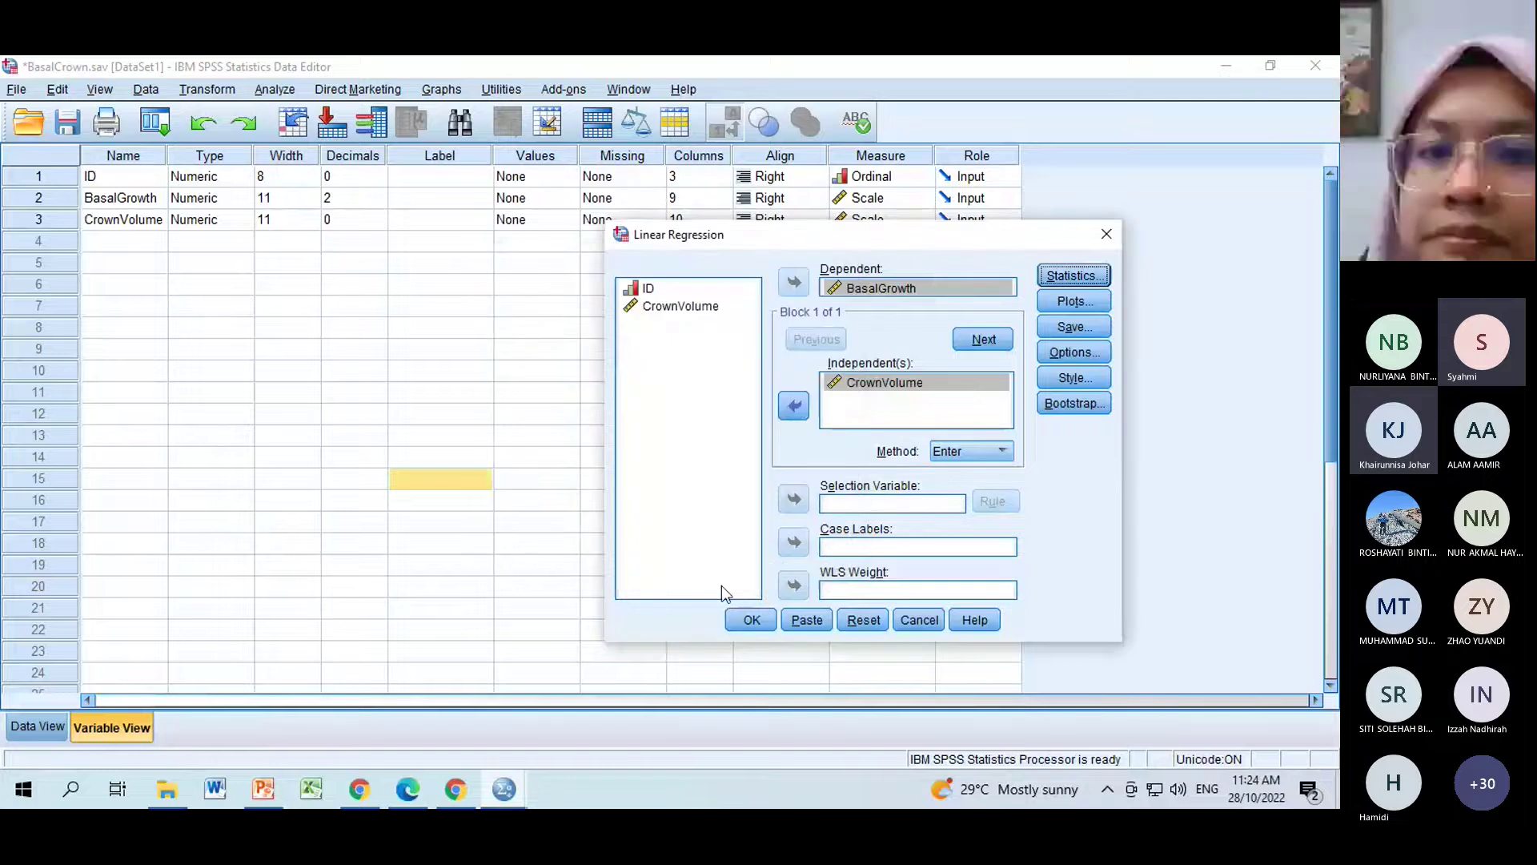
pyautogui.click(756, 624)
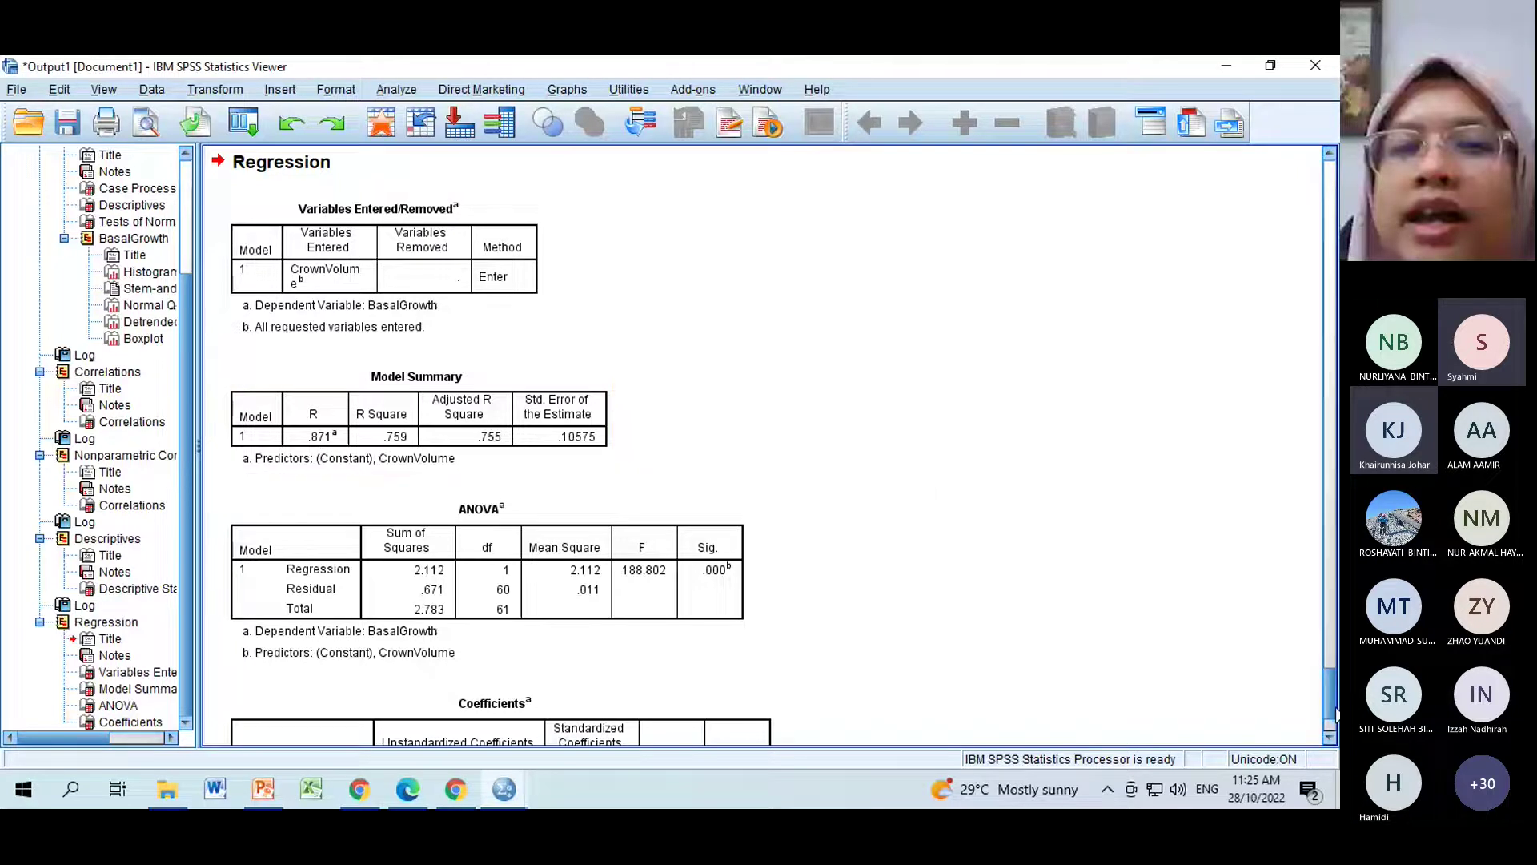
# Scroll up to the Correlations table showing Pearson .871 (N = 62) for BasalGrowth and CrownVolume.
pyautogui.scroll(1, 1336, 713)
pyautogui.scroll(1, 1335, 709)
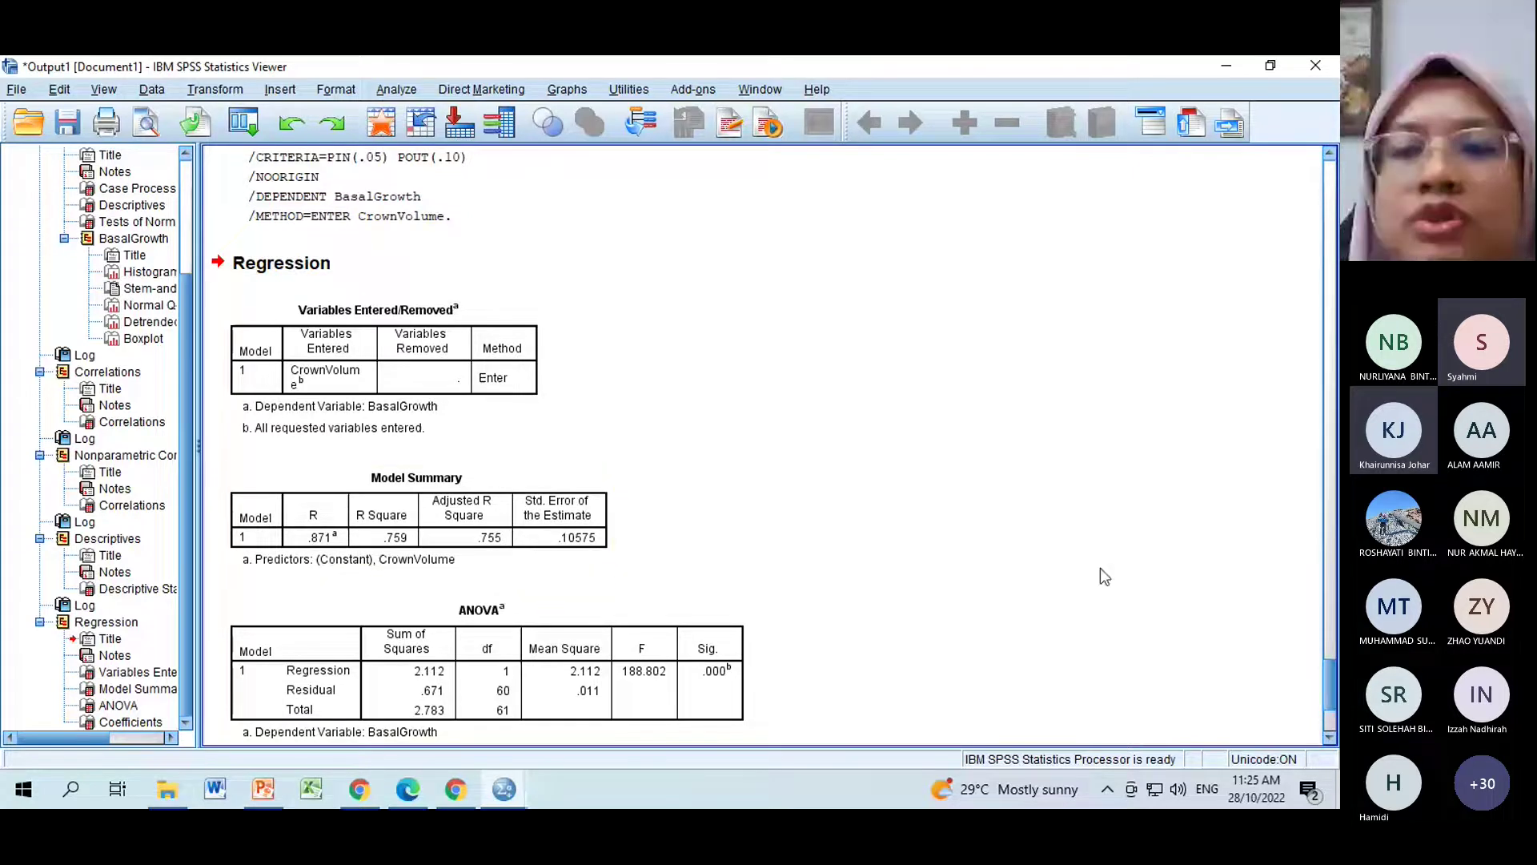
pyautogui.moveTo(1325, 689); pyautogui.dragTo(1285, 594)
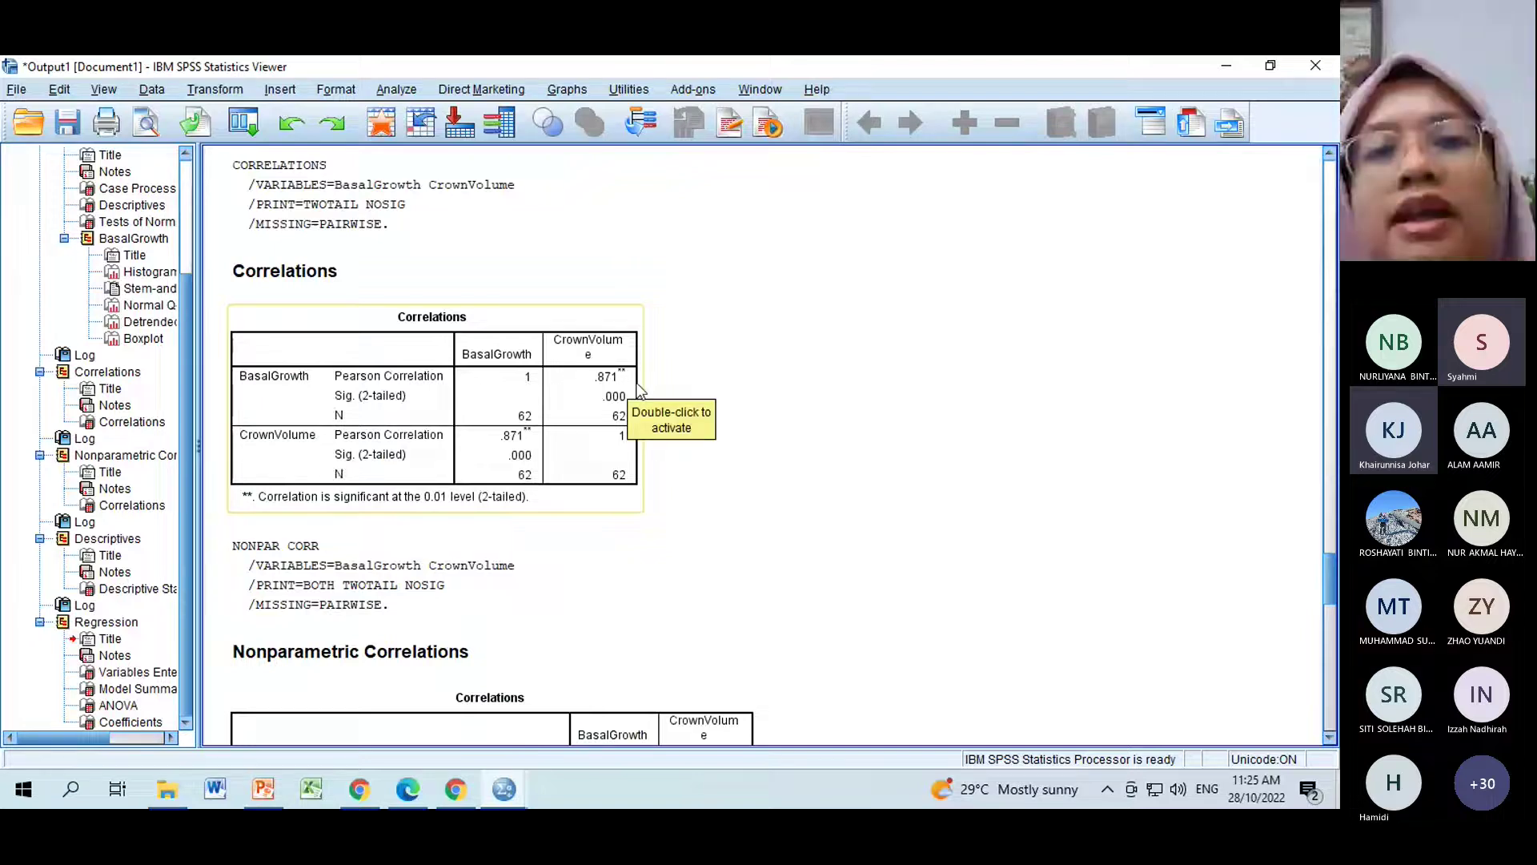
# Scroll down to the Coefficients table: constant .136, CrownVolume slope .006, Beta .871.
pyautogui.moveTo(1329, 606); pyautogui.dragTo(1333, 736)
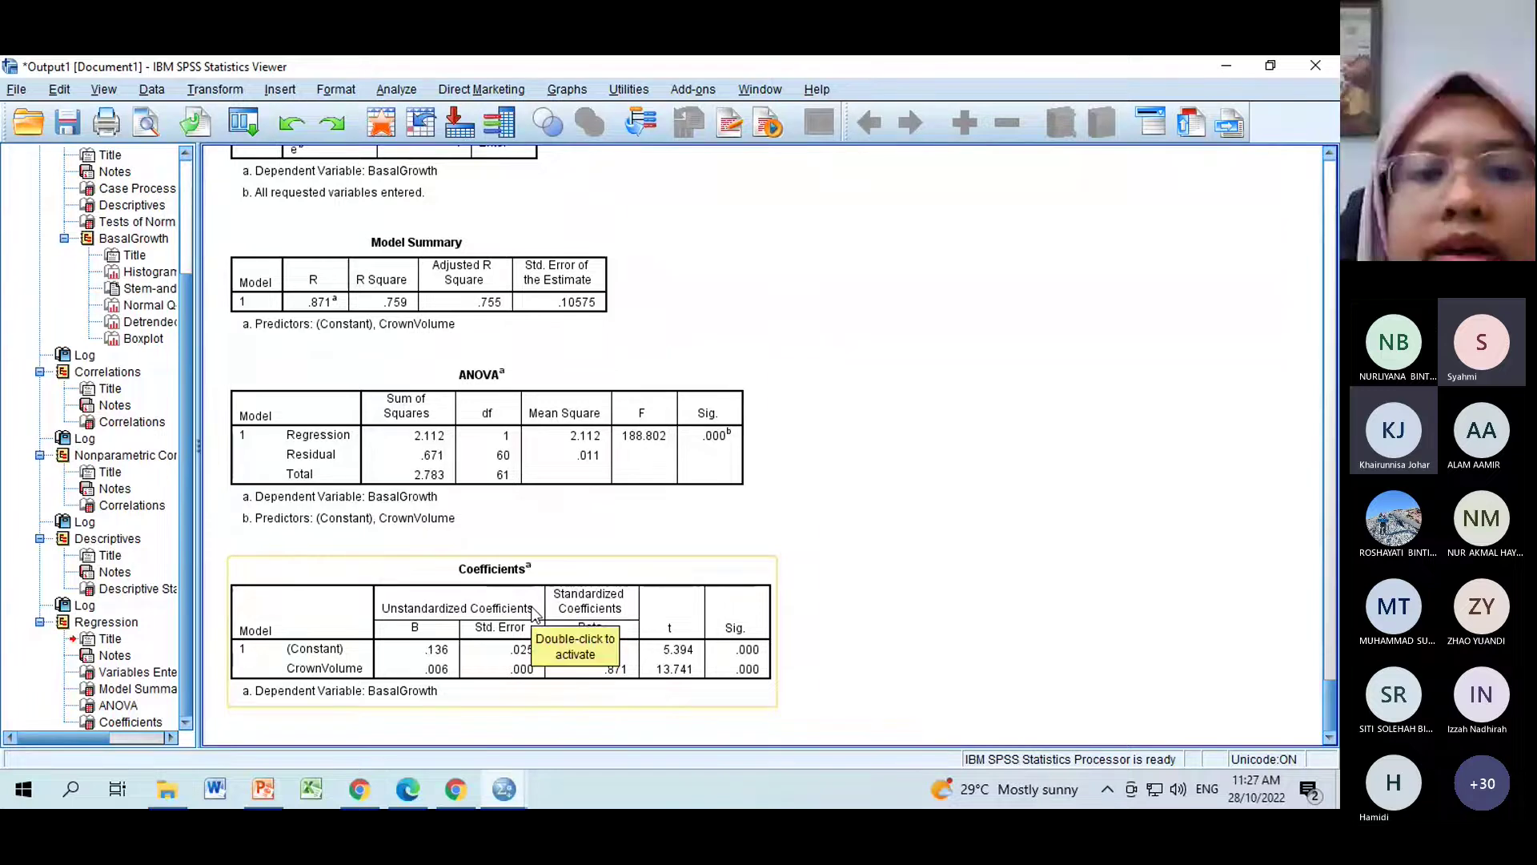
pyautogui.click(535, 614)
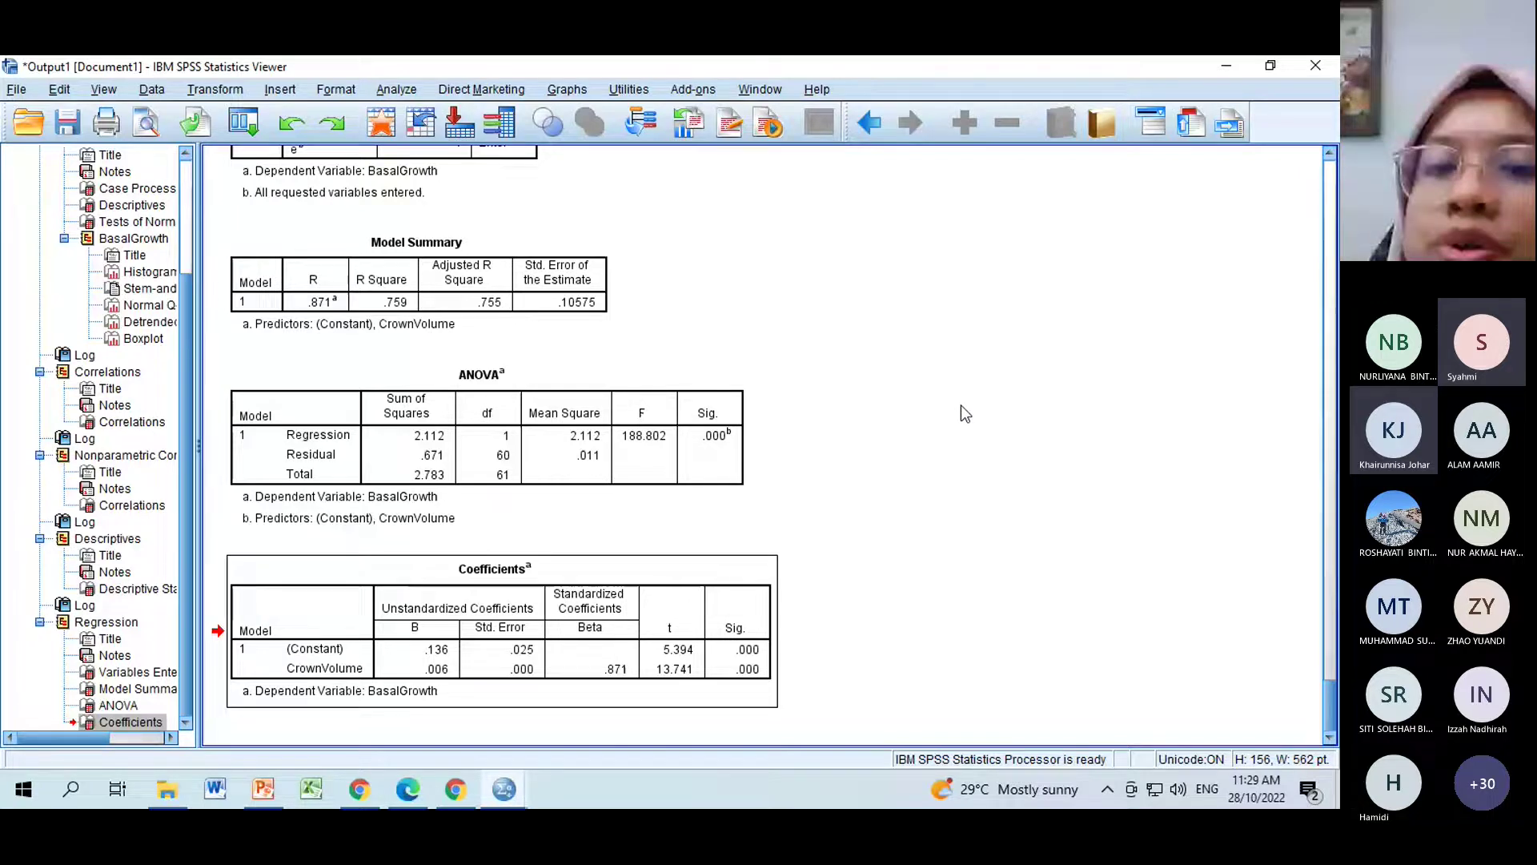
# Highlight the regression Coefficients table for discussion, then deselect it.
pyautogui.click(761, 663)
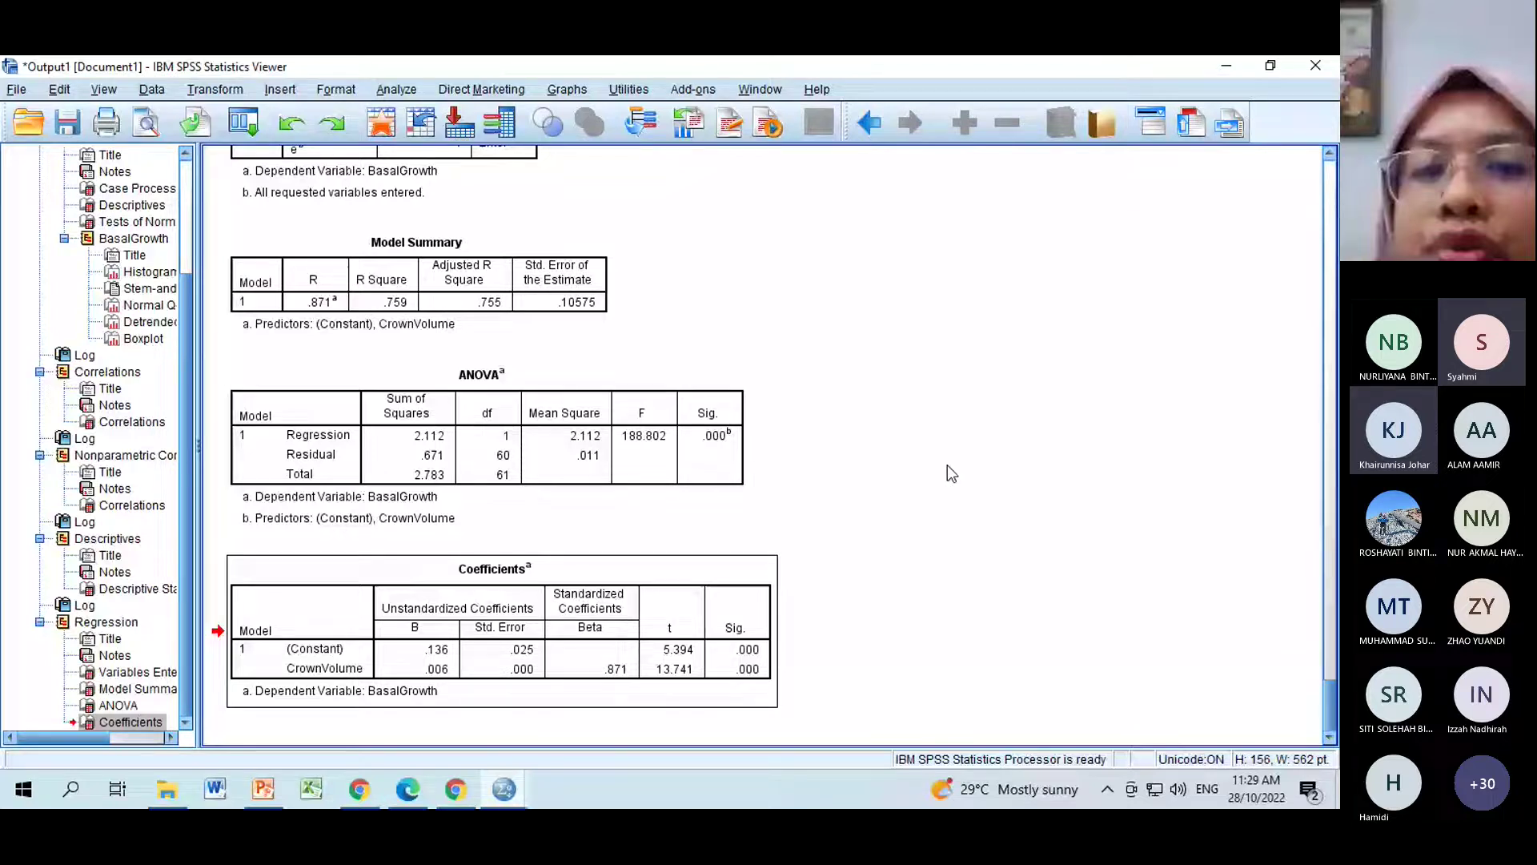
pyautogui.click(738, 661)
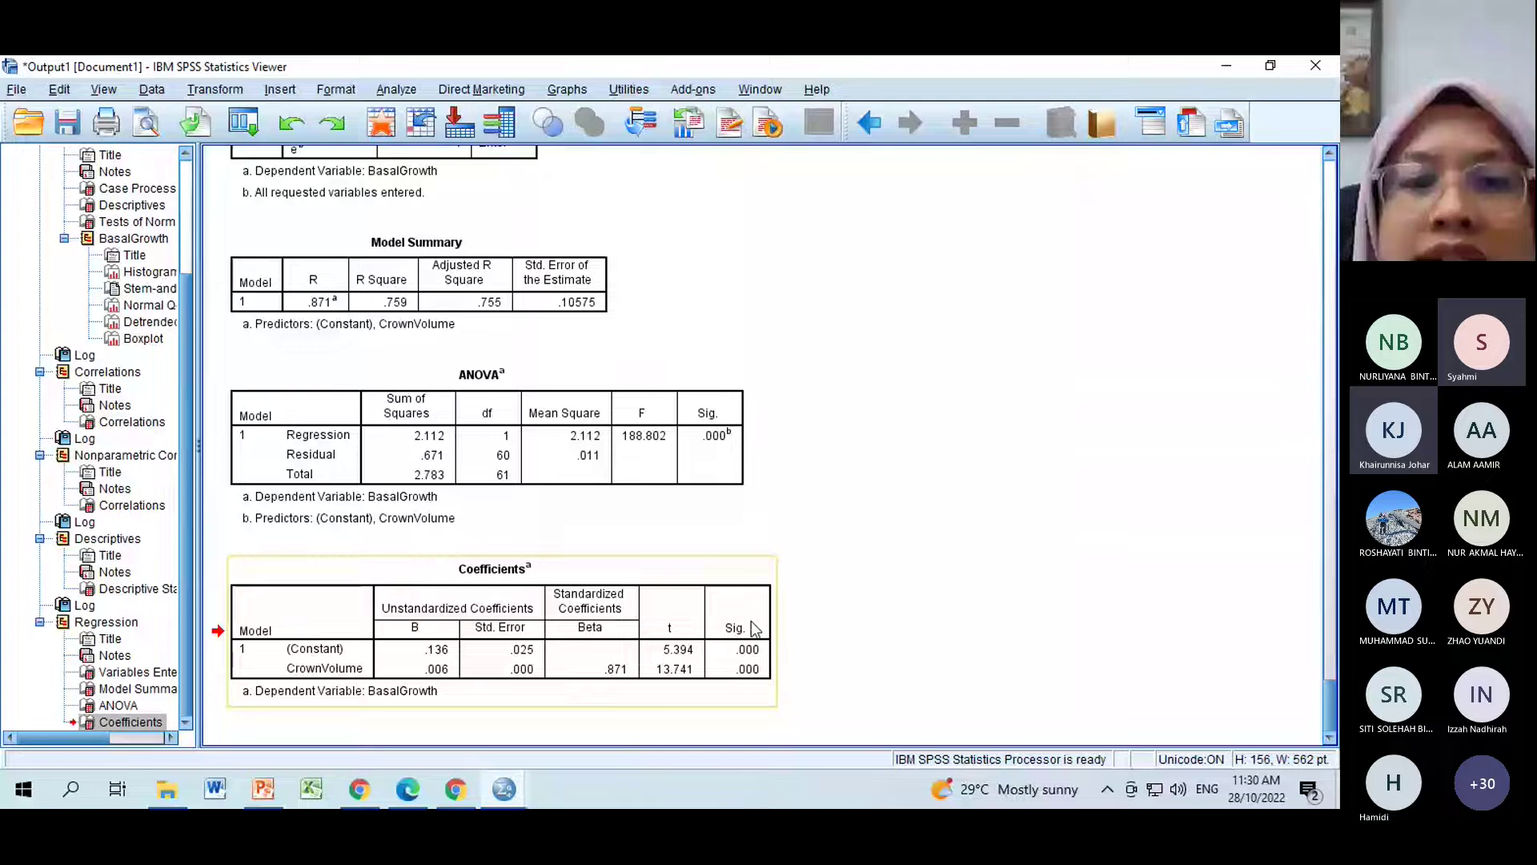
pyautogui.click(1049, 680)
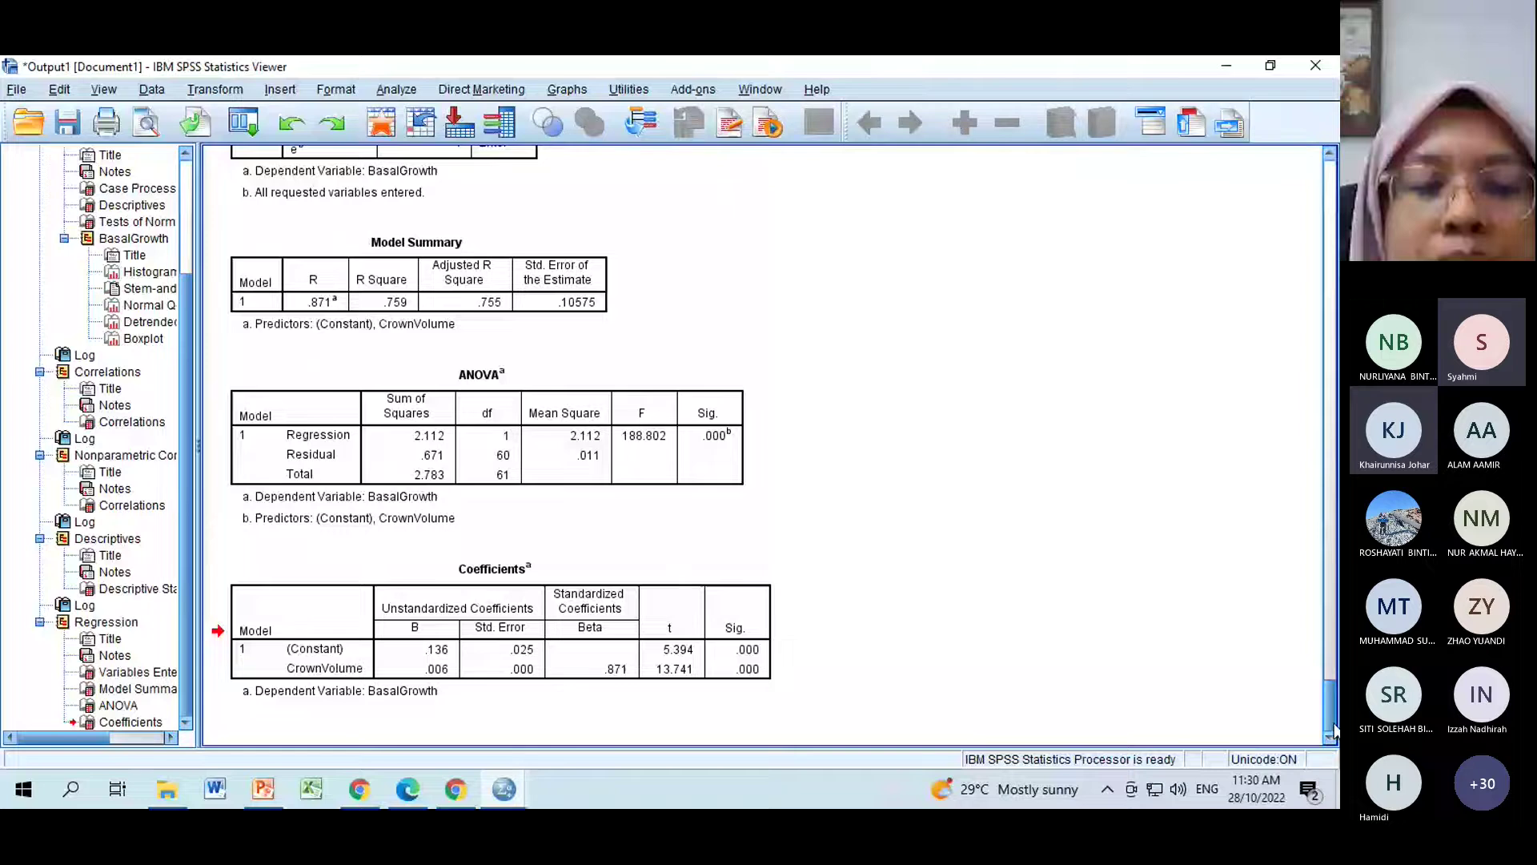
# Switch briefly to Teams and back to SPSS, then to the slides on slide 44.
pyautogui.click(369, 790)
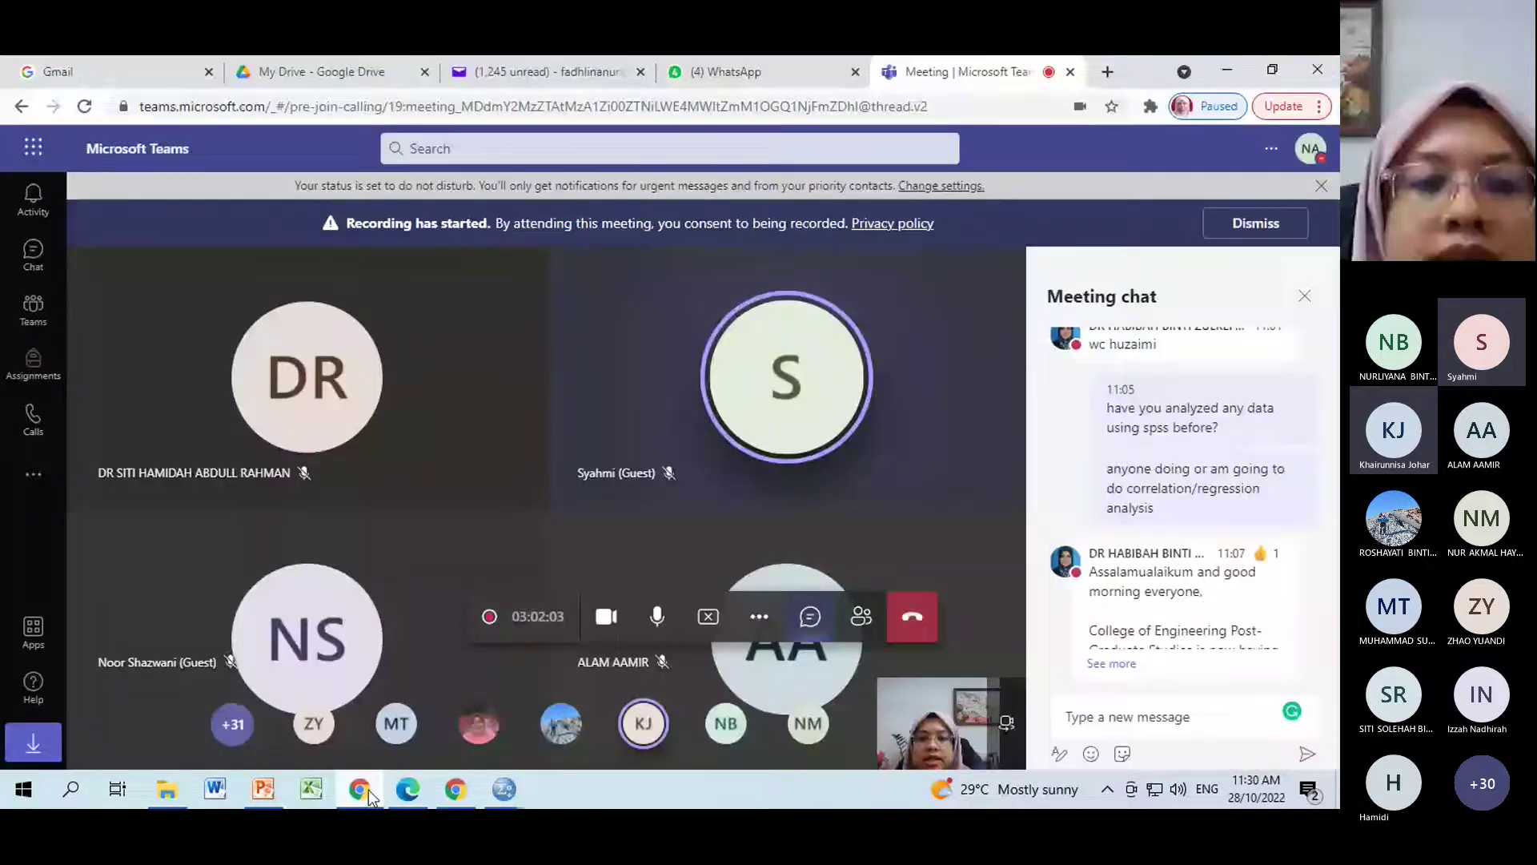
pyautogui.click(368, 790)
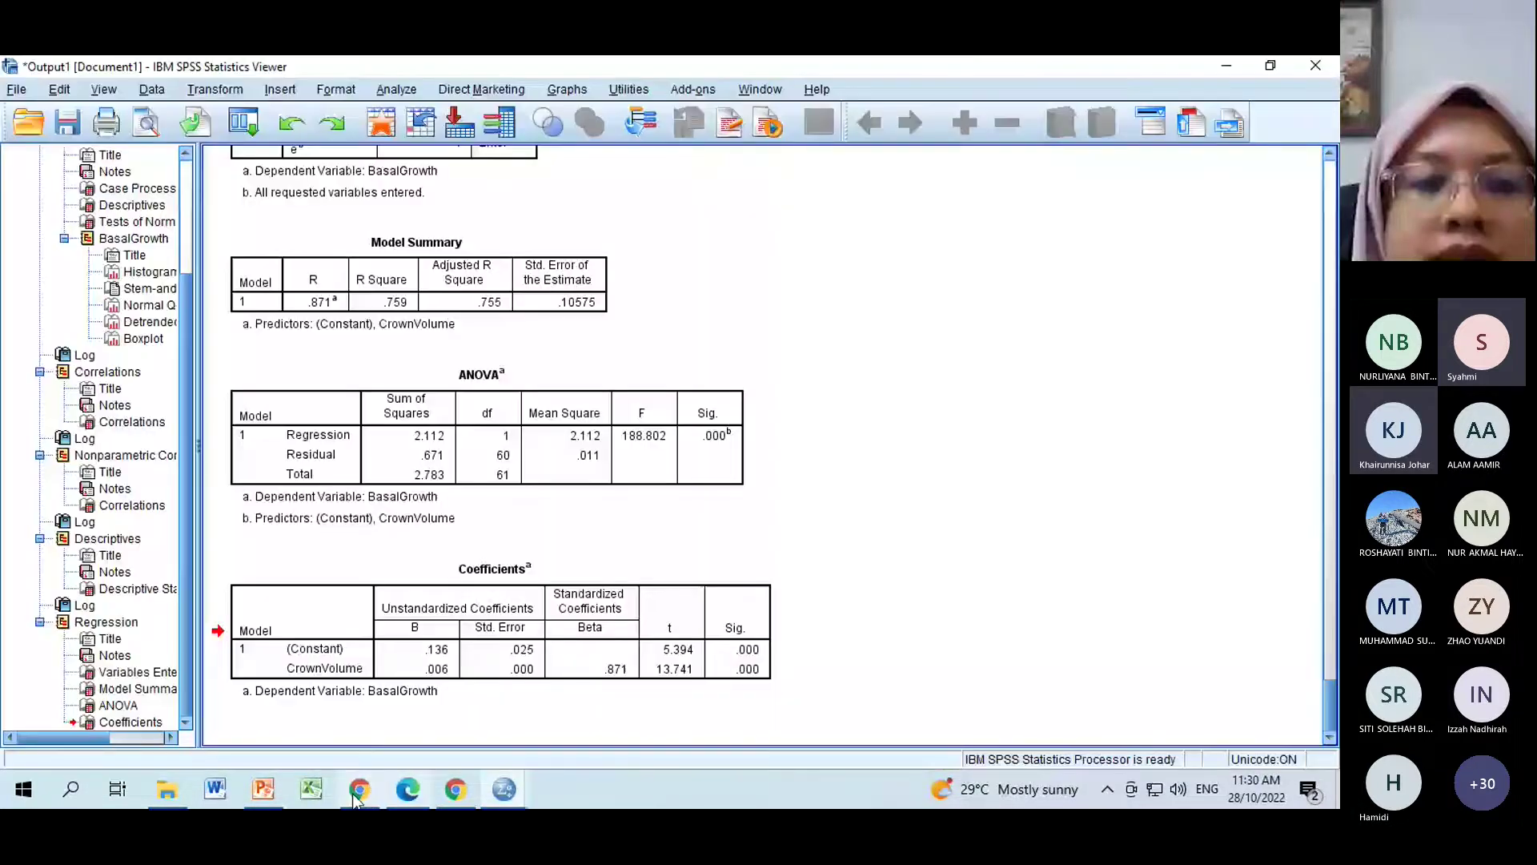
pyautogui.click(264, 789)
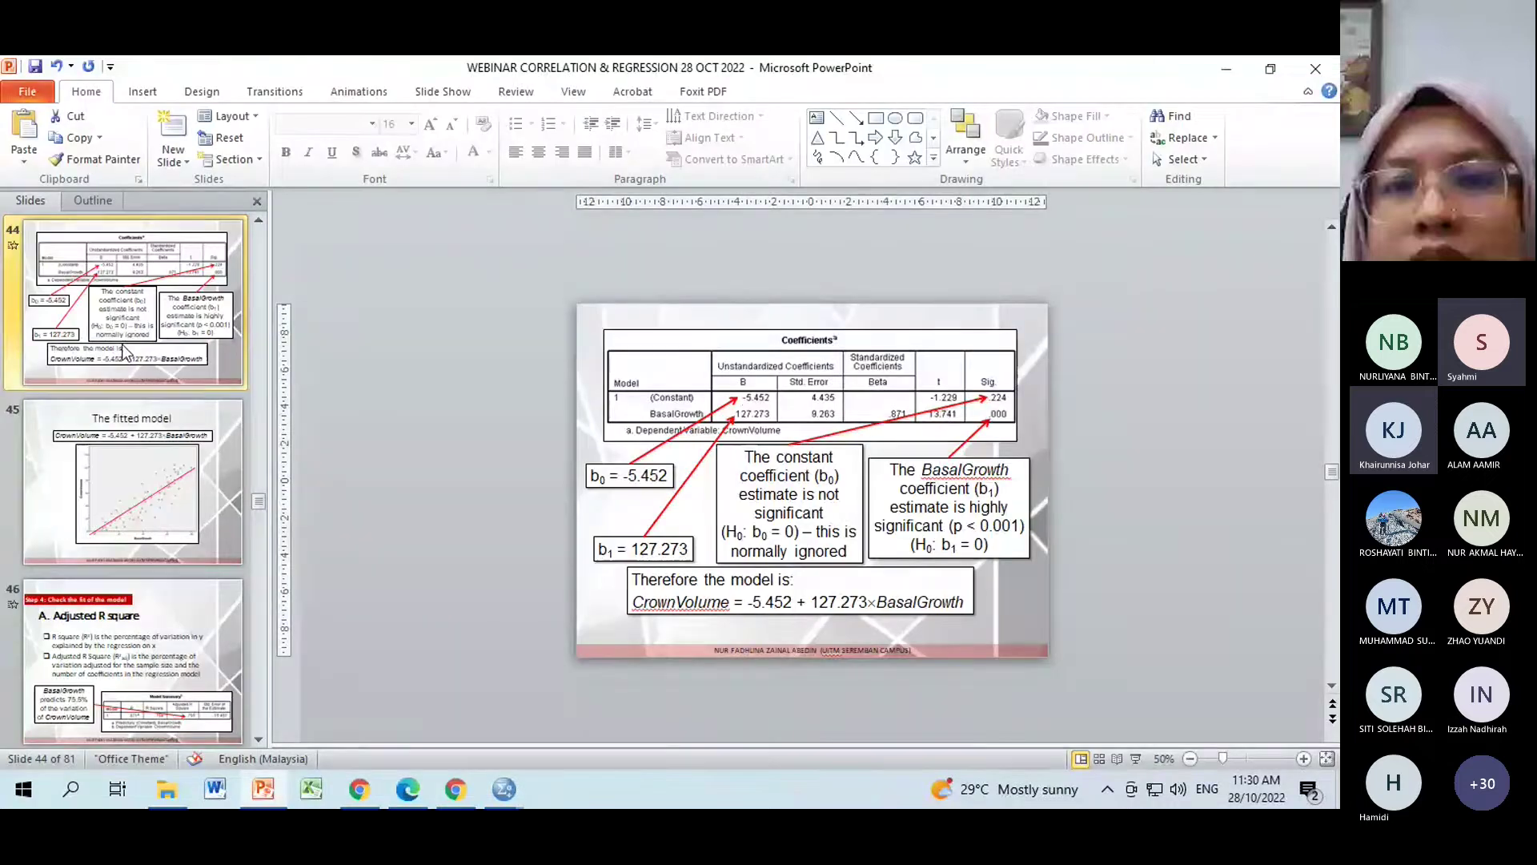
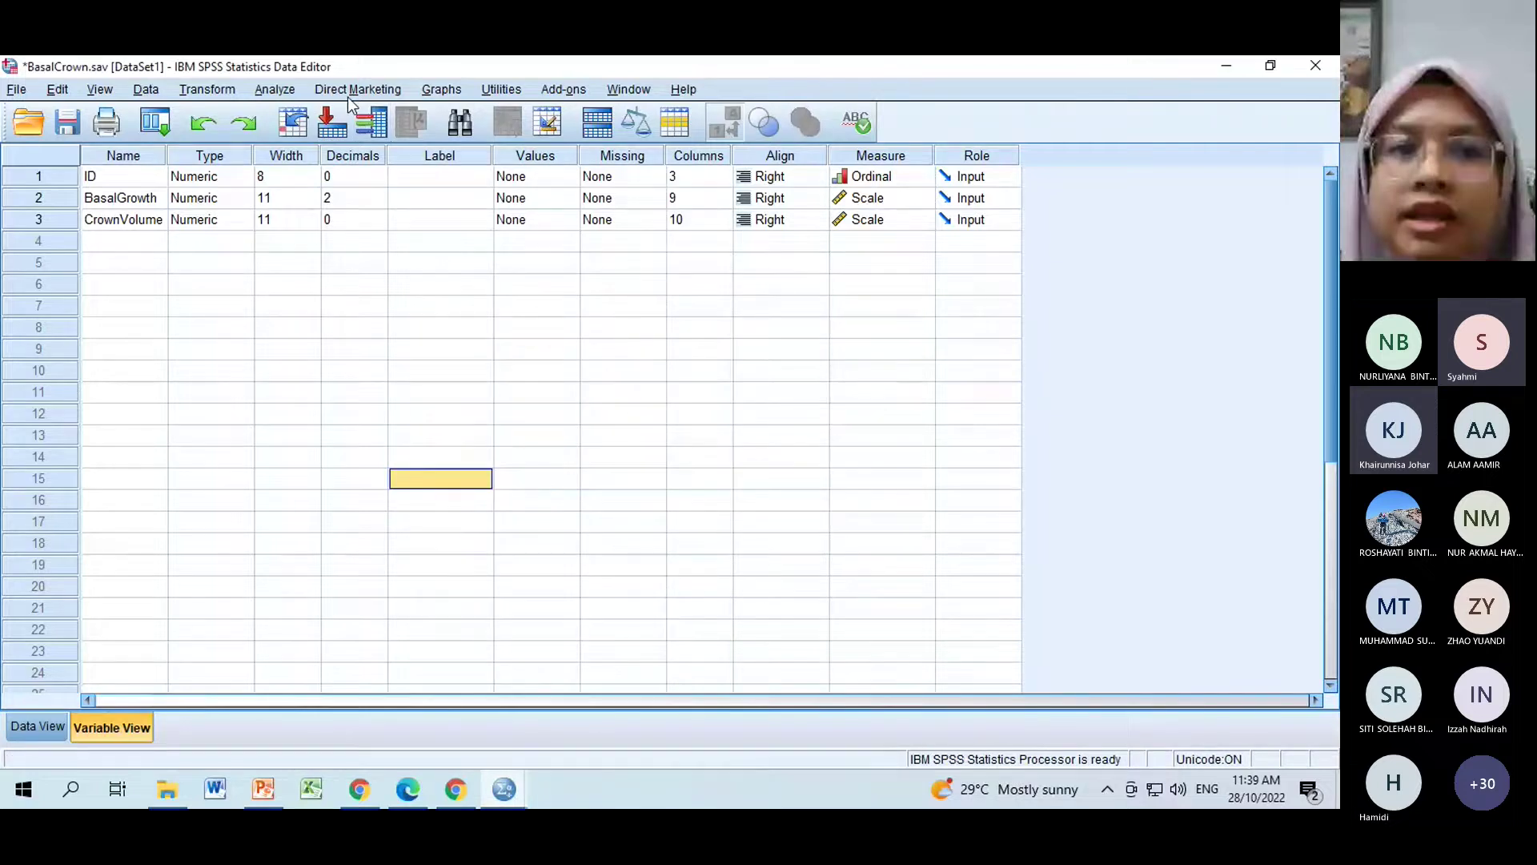
# Bring the Output1 viewer with the BasalGrowth-on-CrownVolume regression results to the front.
pyautogui.click(287, 98)
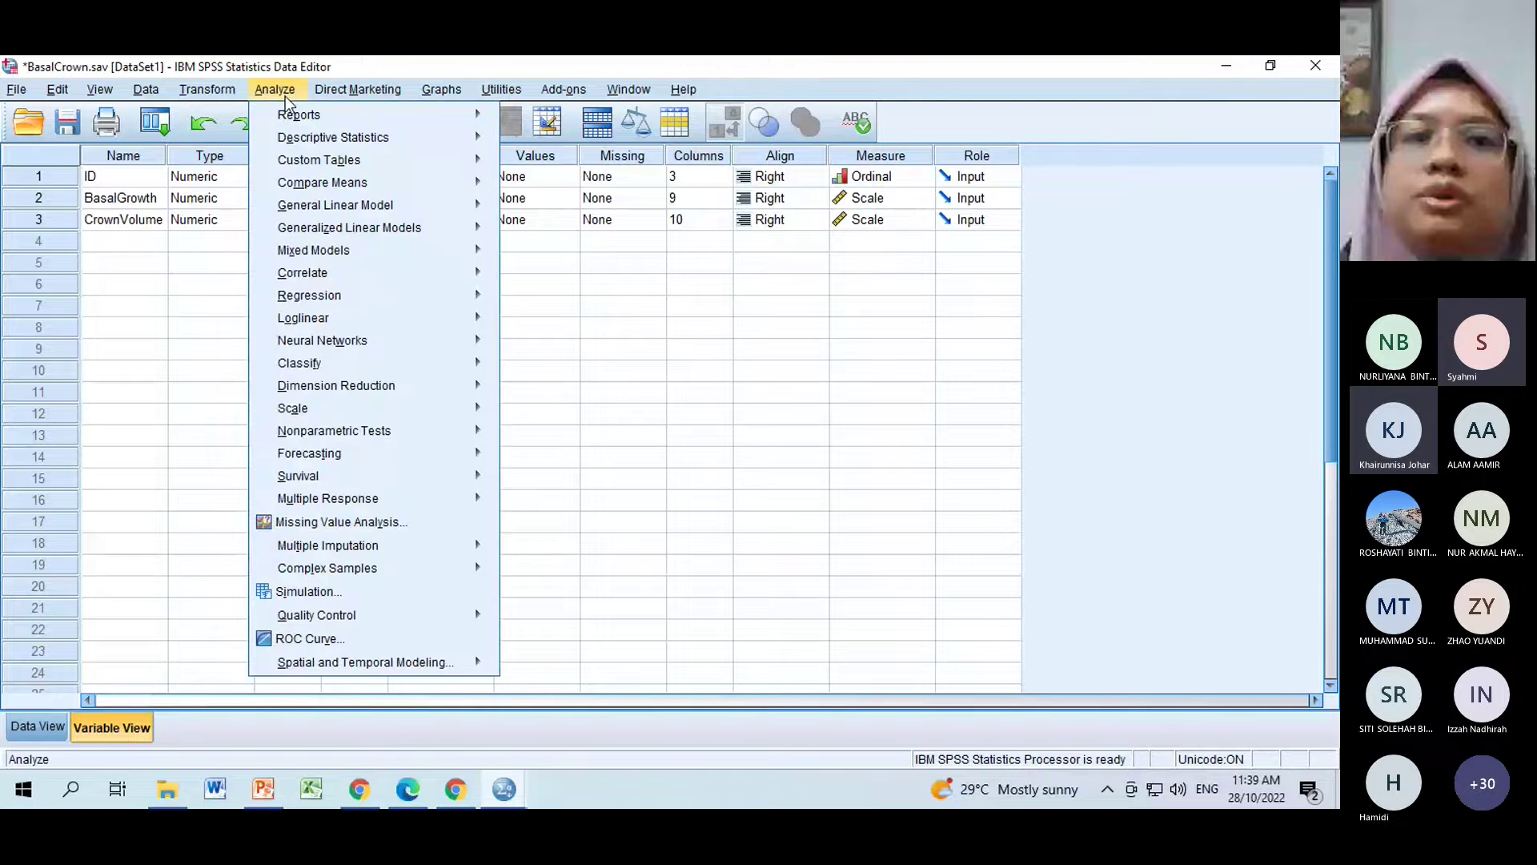
pyautogui.moveTo(320, 137)
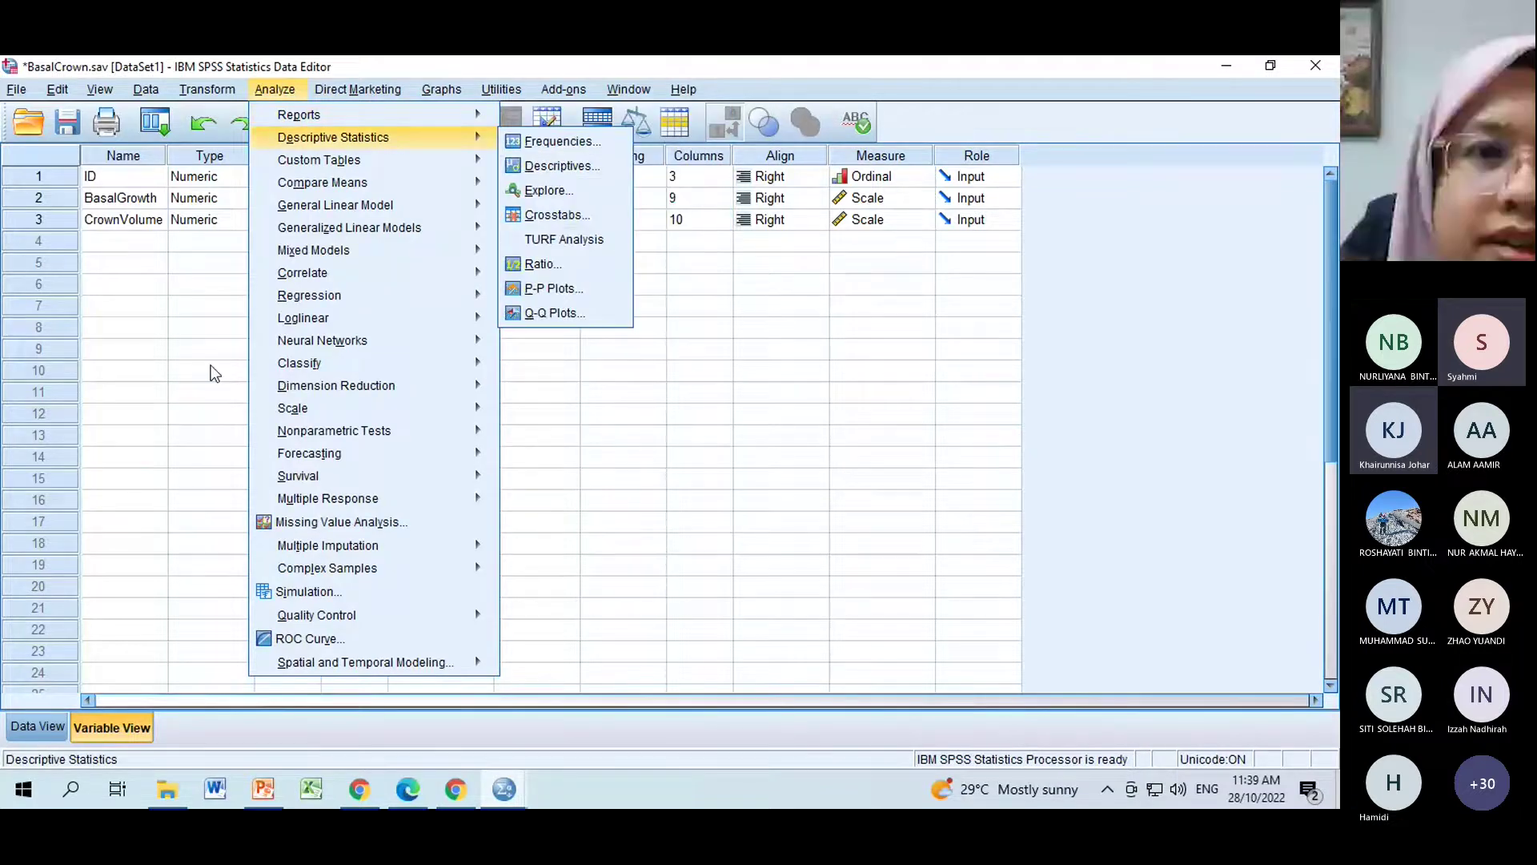
pyautogui.click(214, 373)
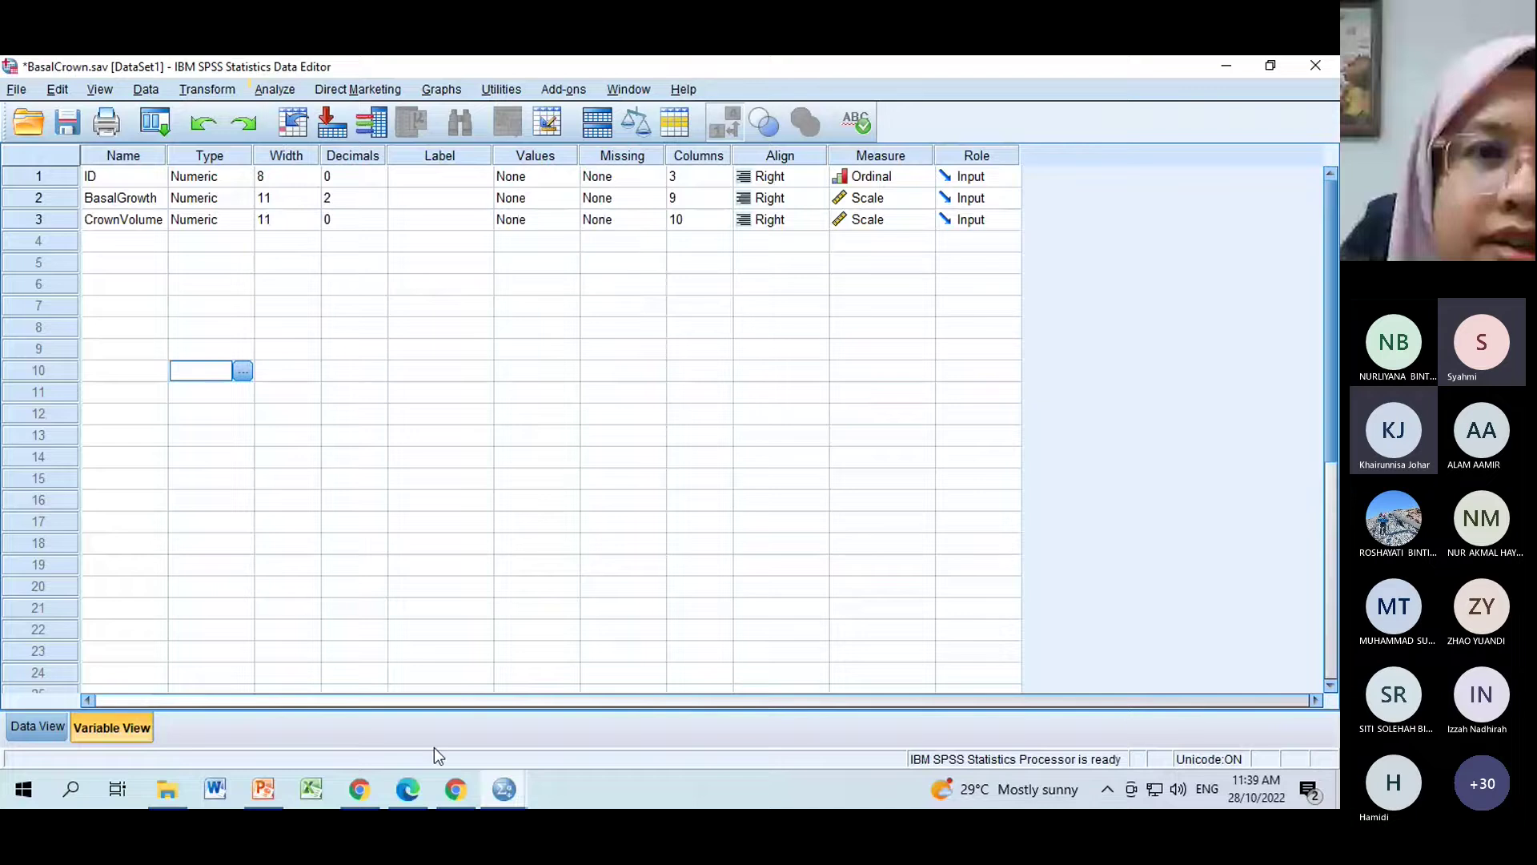
pyautogui.click(510, 788)
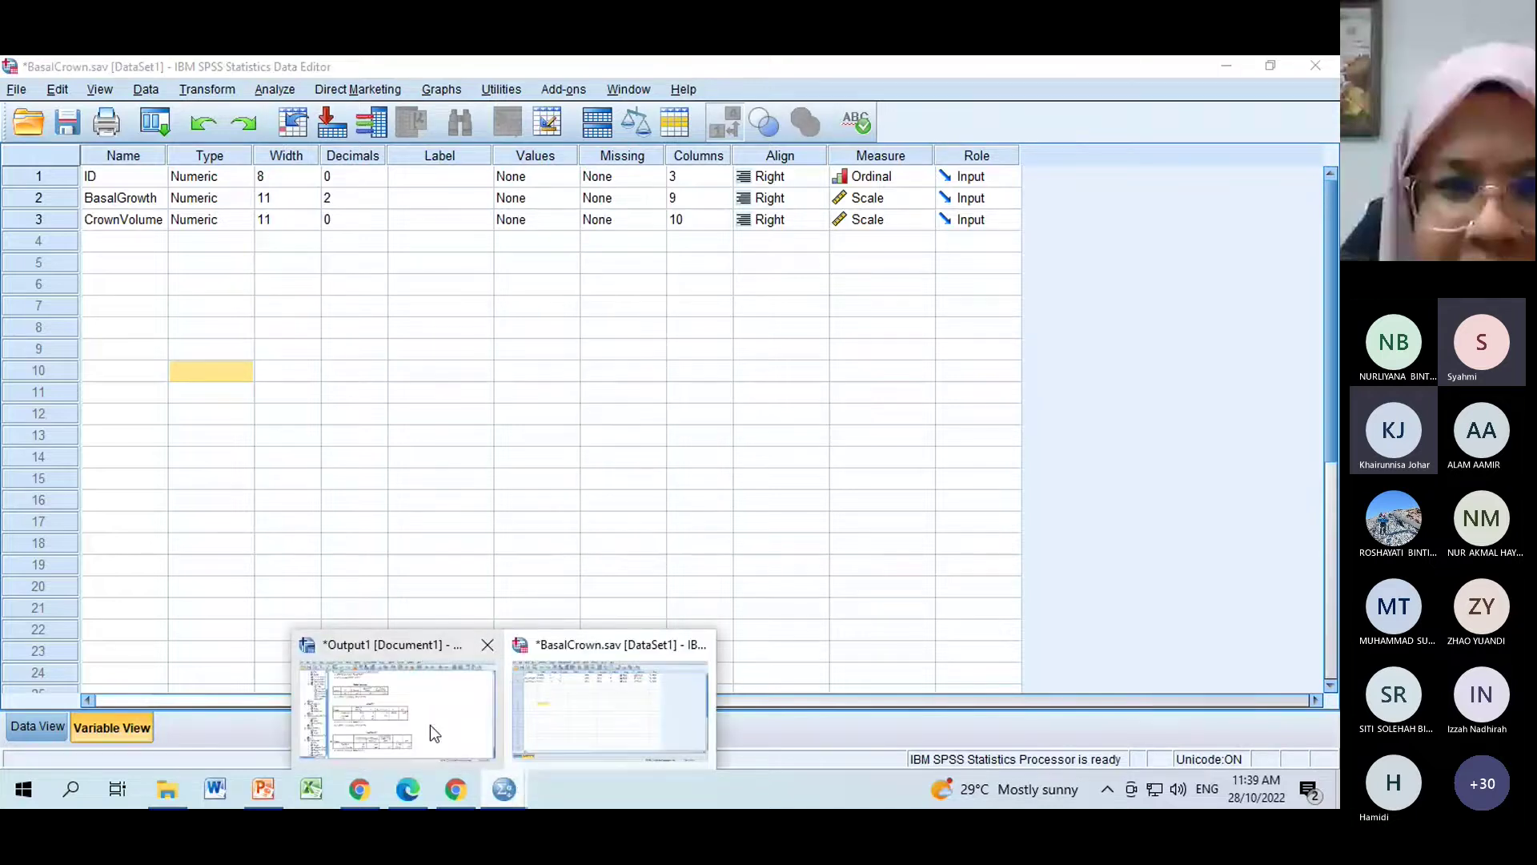
pyautogui.click(430, 724)
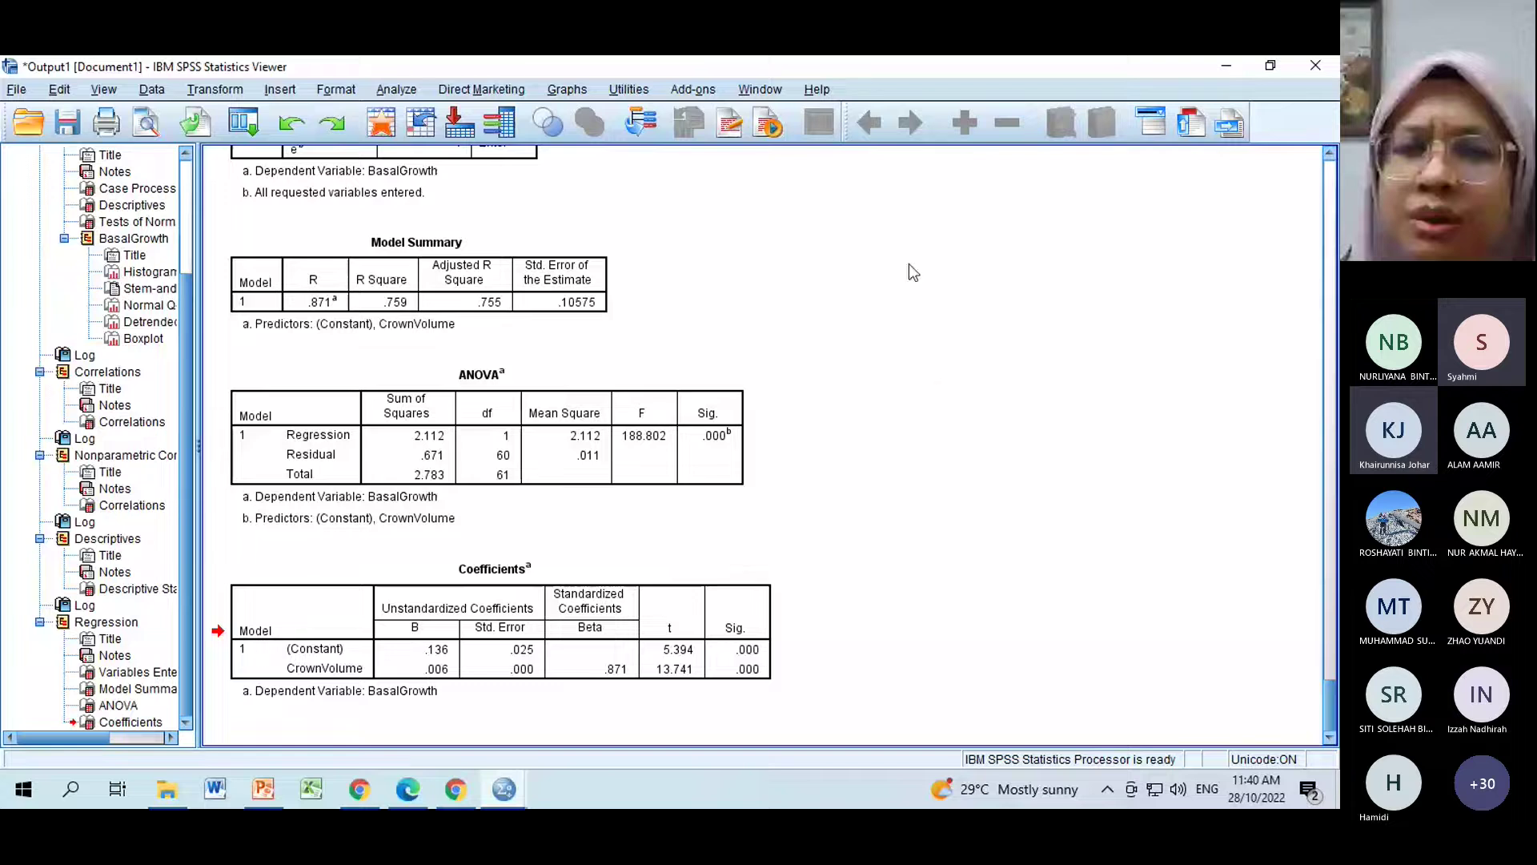
pyautogui.click(395, 308)
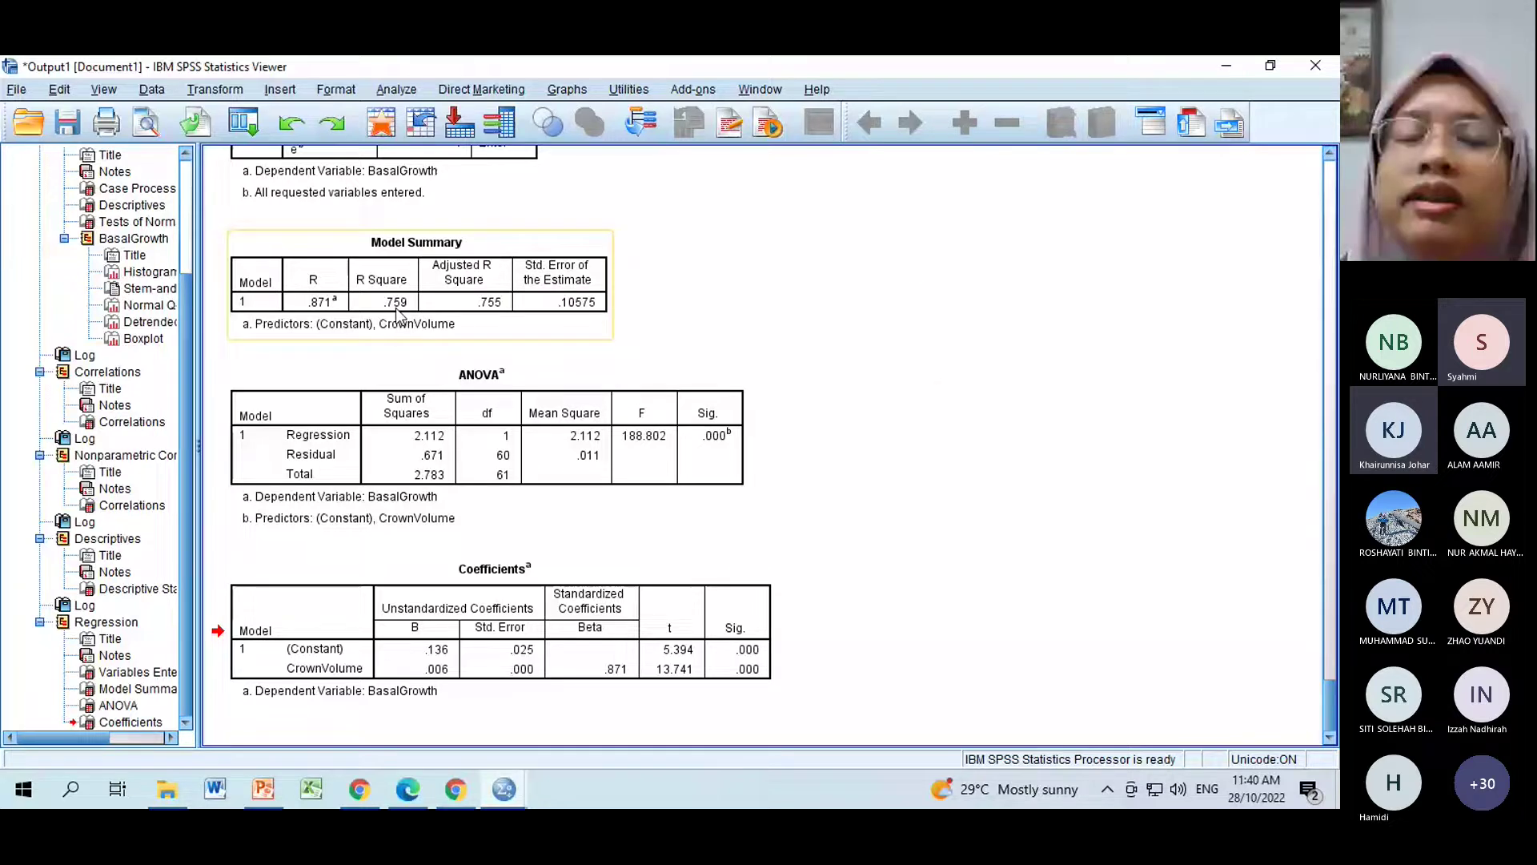
pyautogui.doubleClick(395, 307)
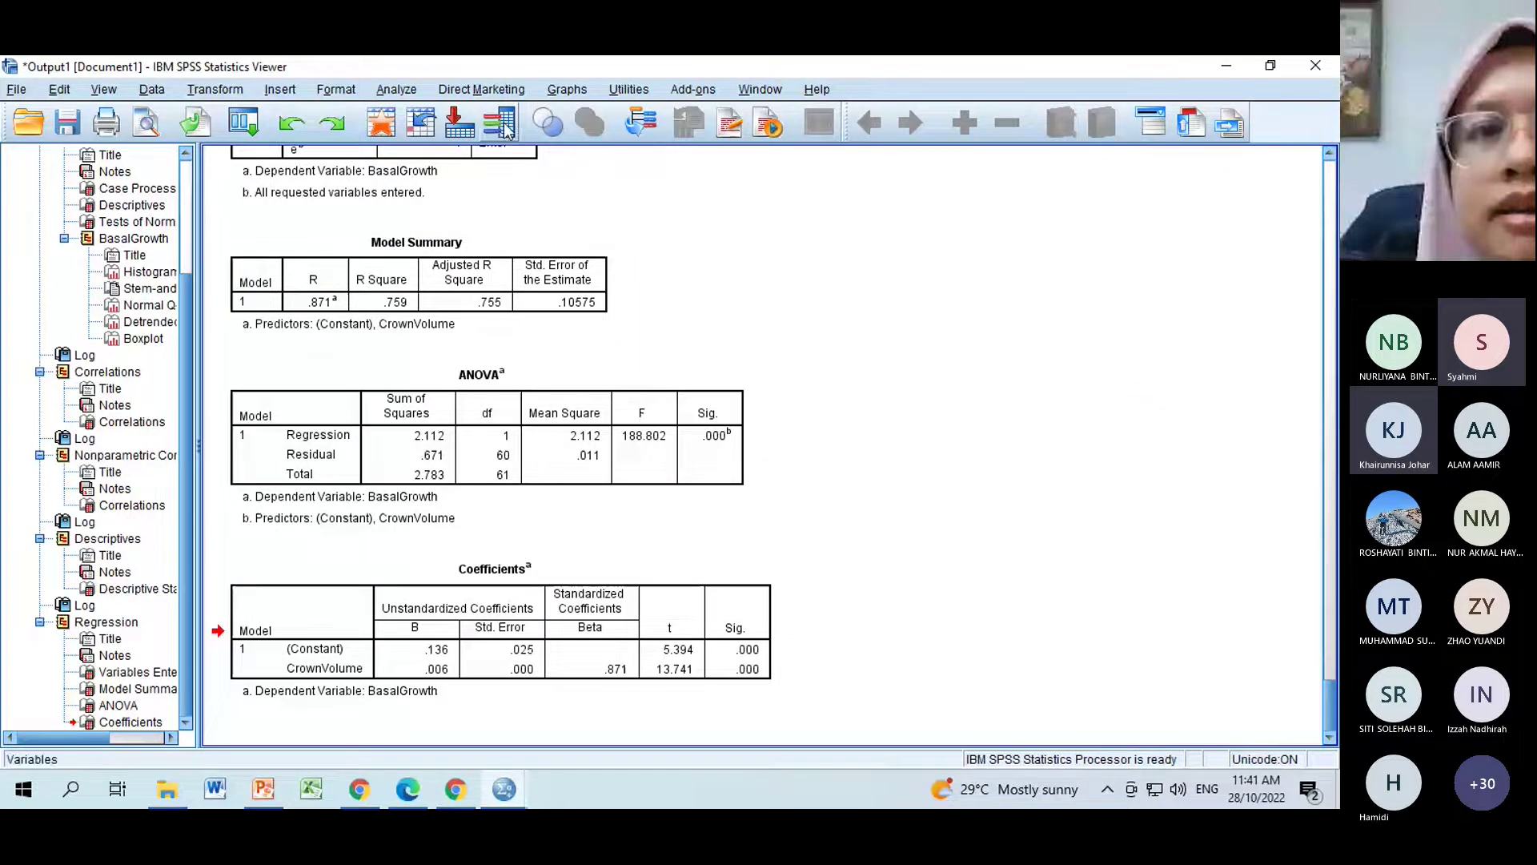
# Start a linear regression and plot *ZRESID on the Y axis against *ZPRED on the X axis.
pyautogui.click(397, 90)
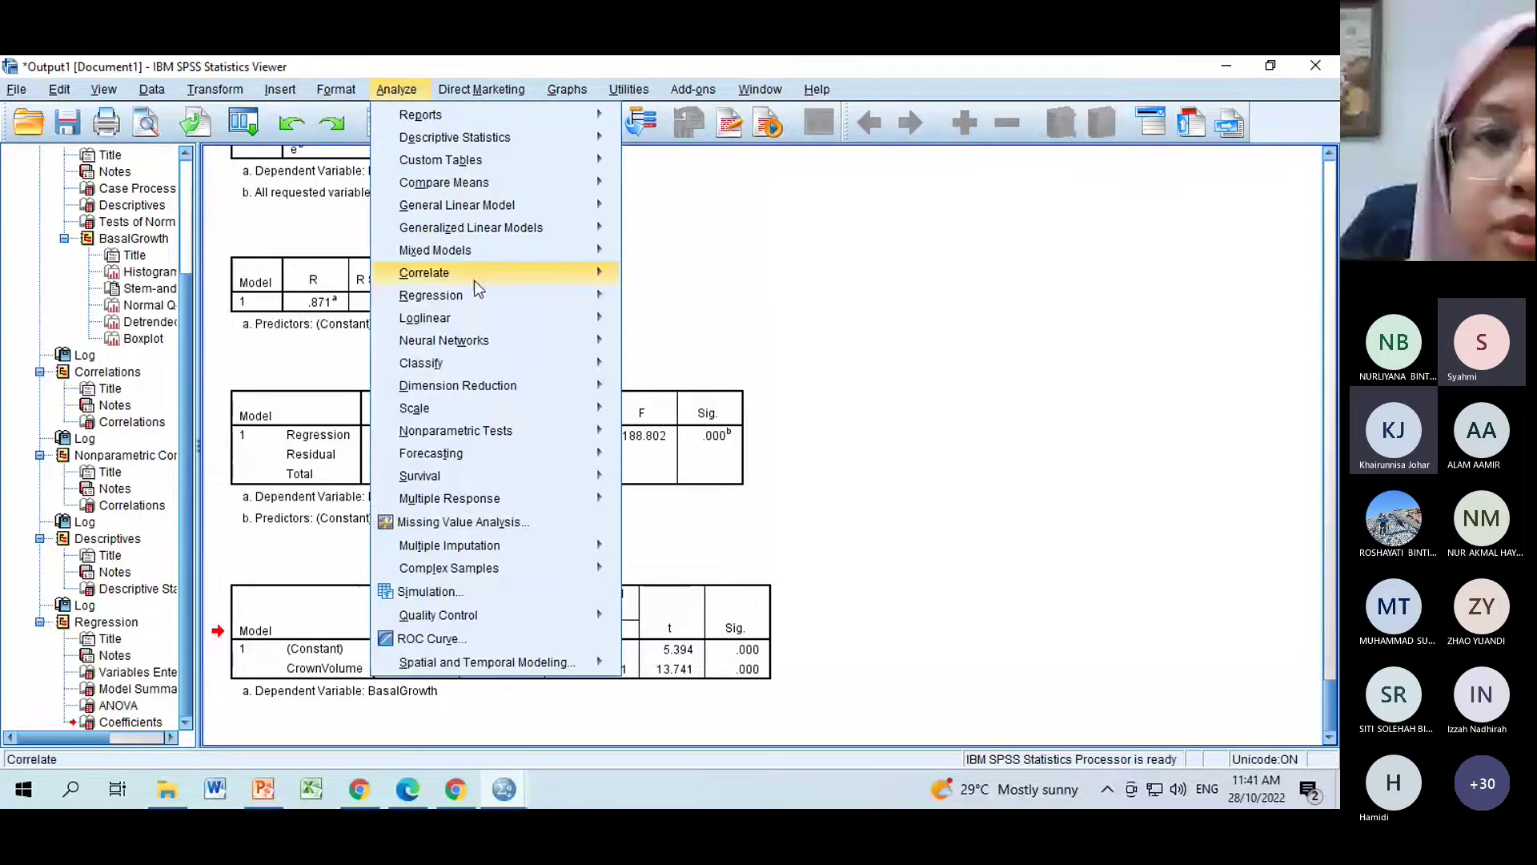
pyautogui.moveTo(529, 295)
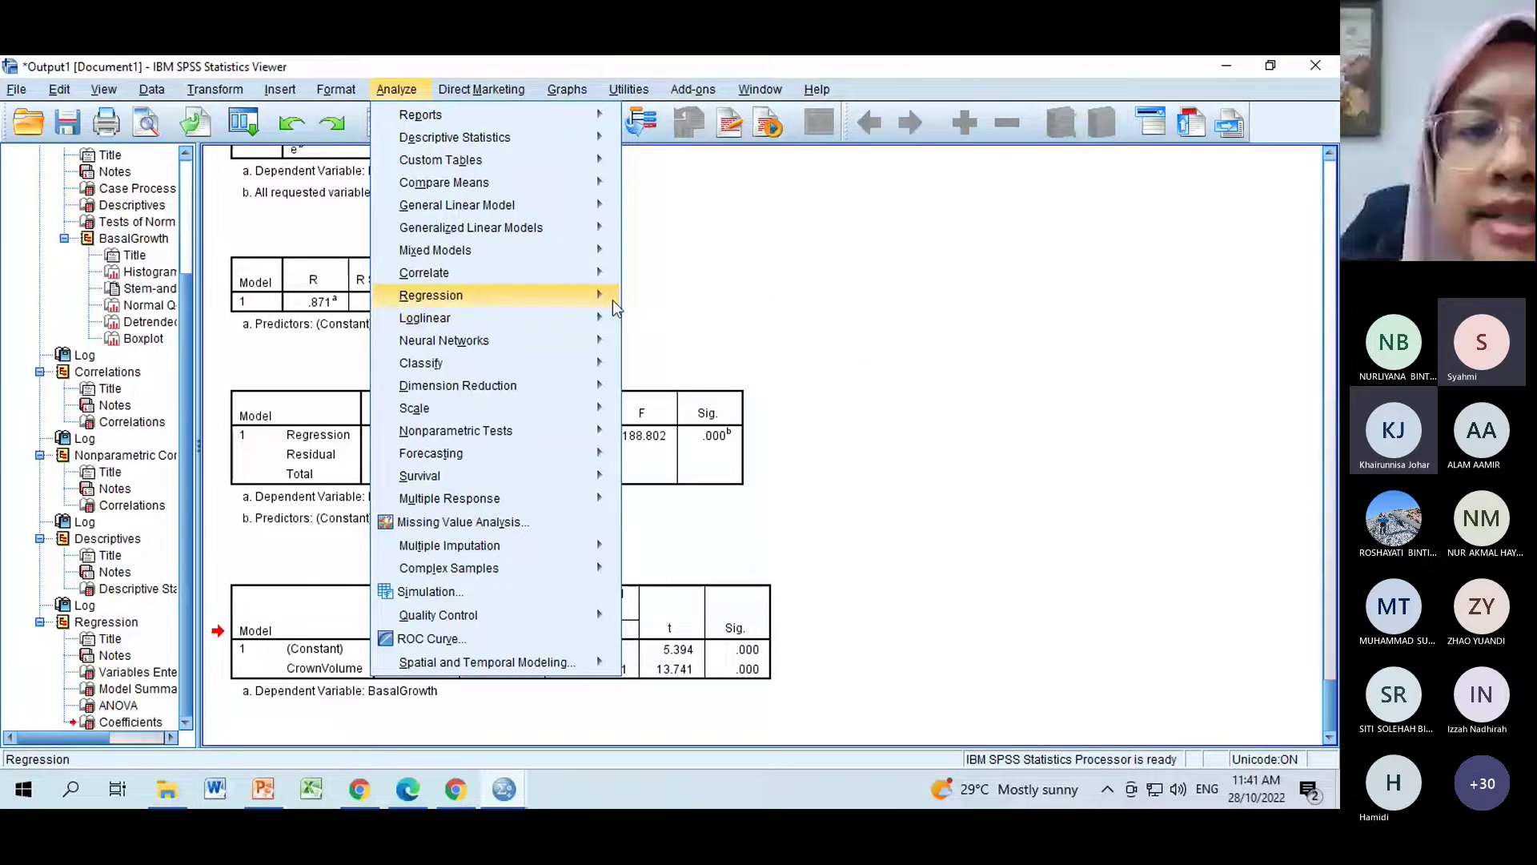
pyautogui.moveTo(612, 300)
pyautogui.click(656, 325)
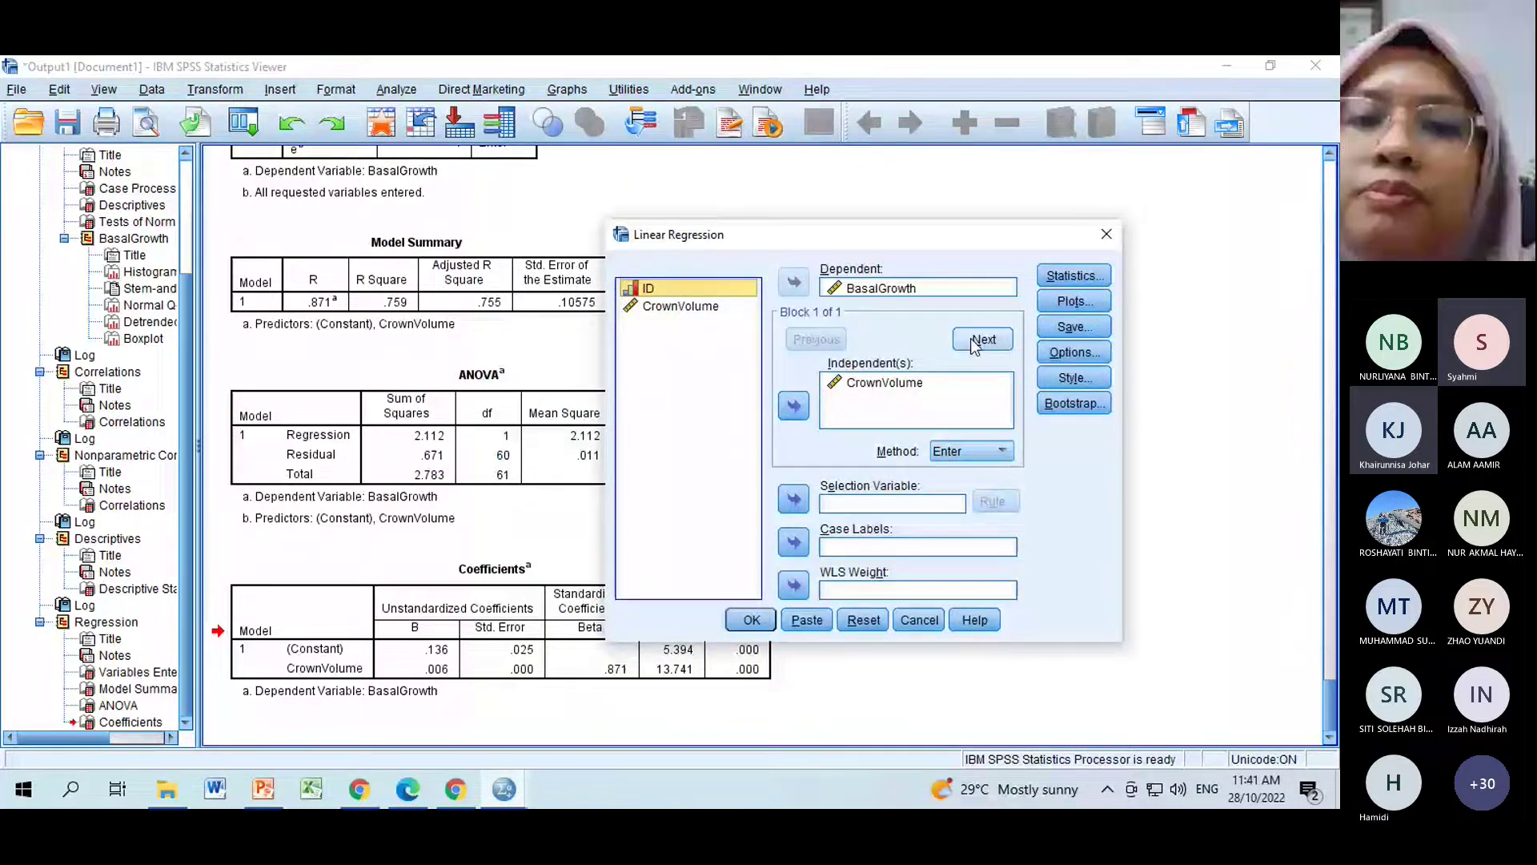
pyautogui.click(1073, 301)
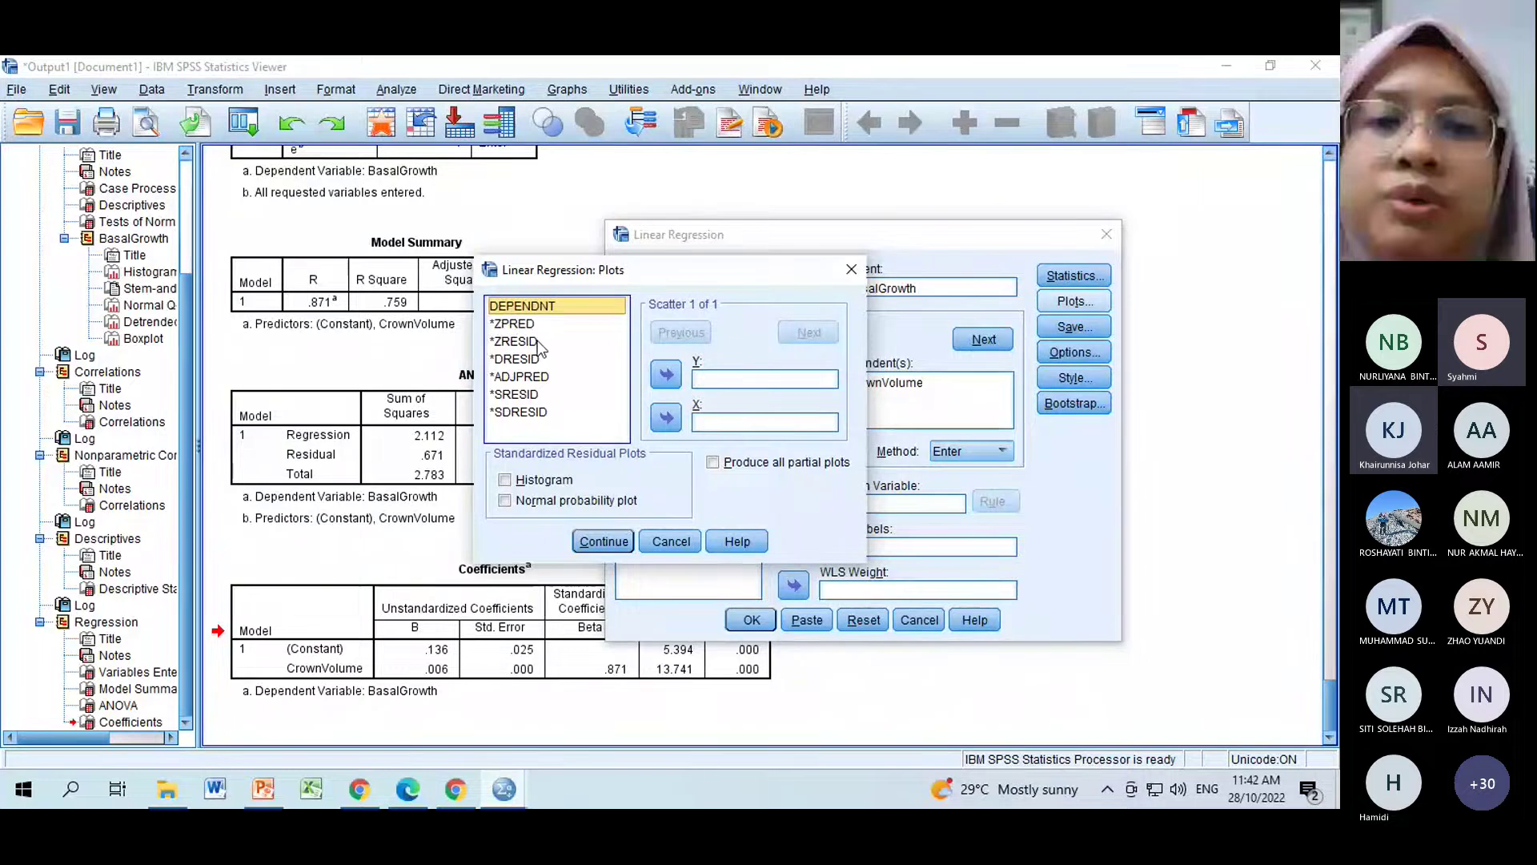
pyautogui.click(667, 374)
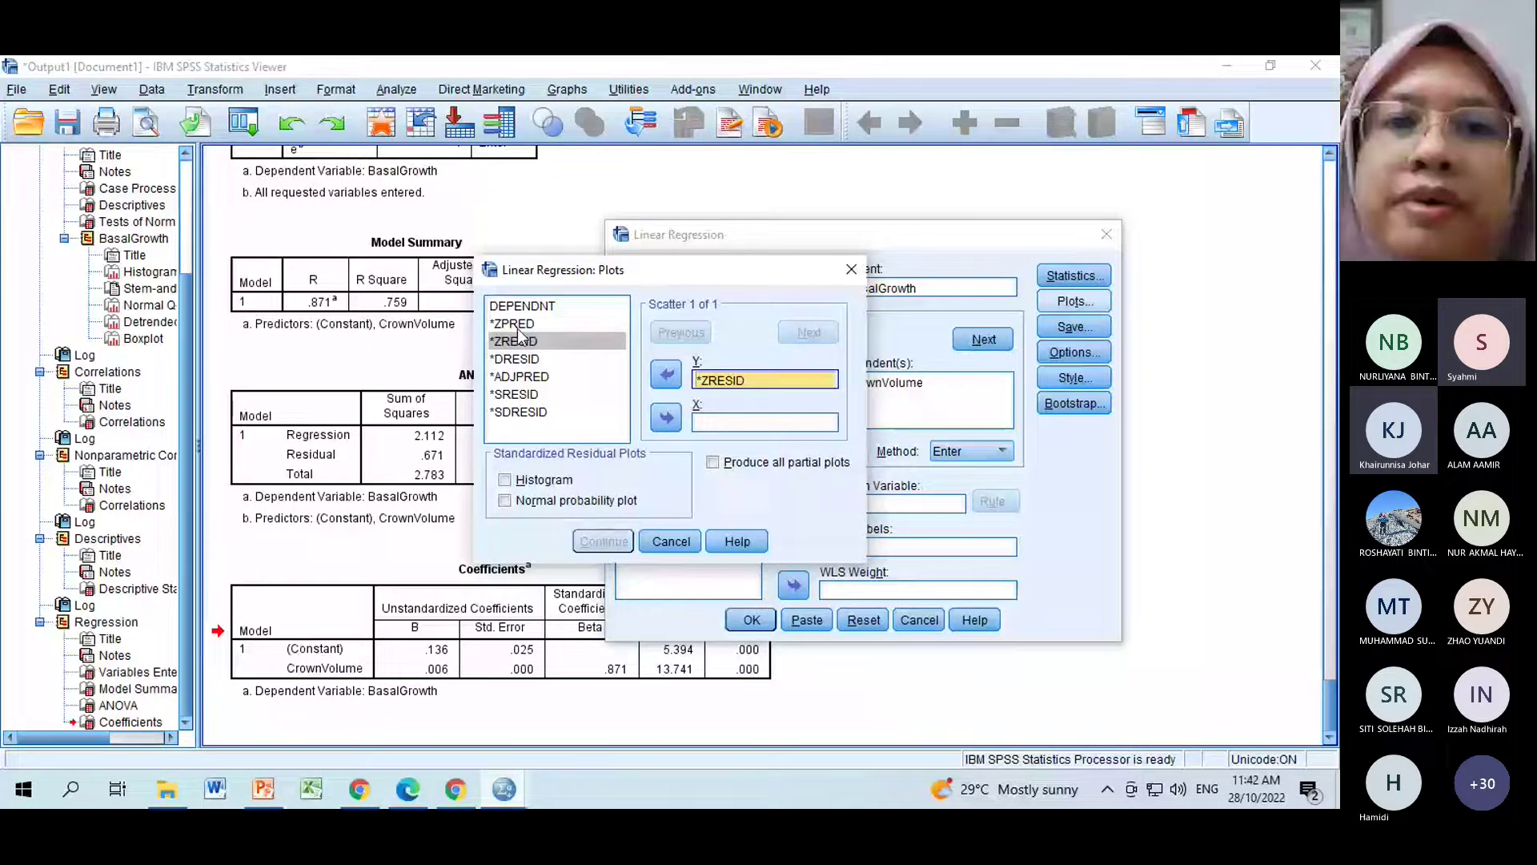
pyautogui.doubleClick(515, 324)
# Go to slide 49 of the PowerPoint deck, which lists the residual plot settings.
pyautogui.click(265, 799)
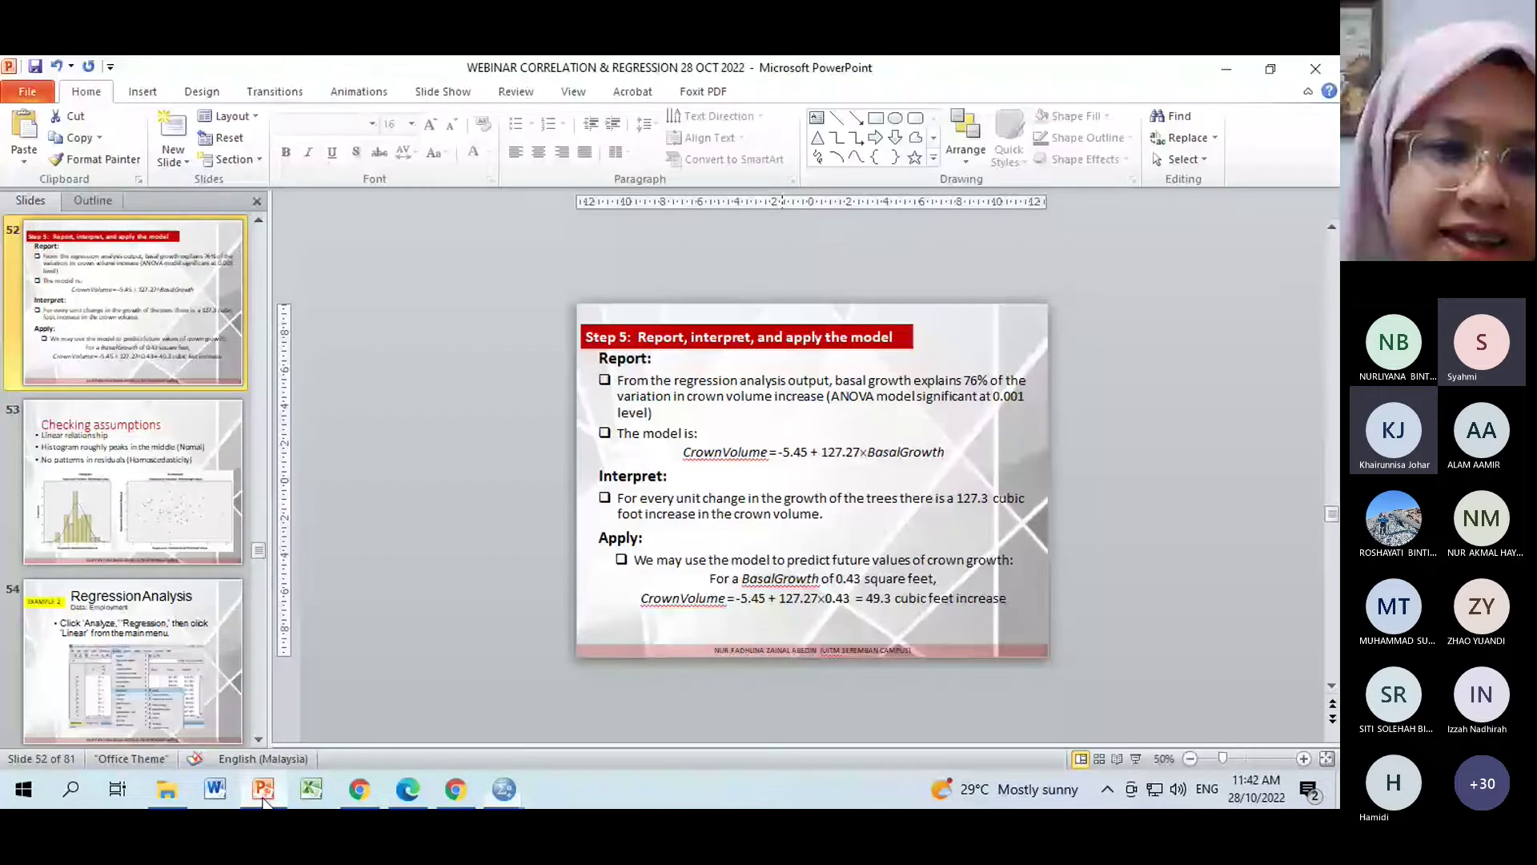
pyautogui.scroll(8, 95, 343)
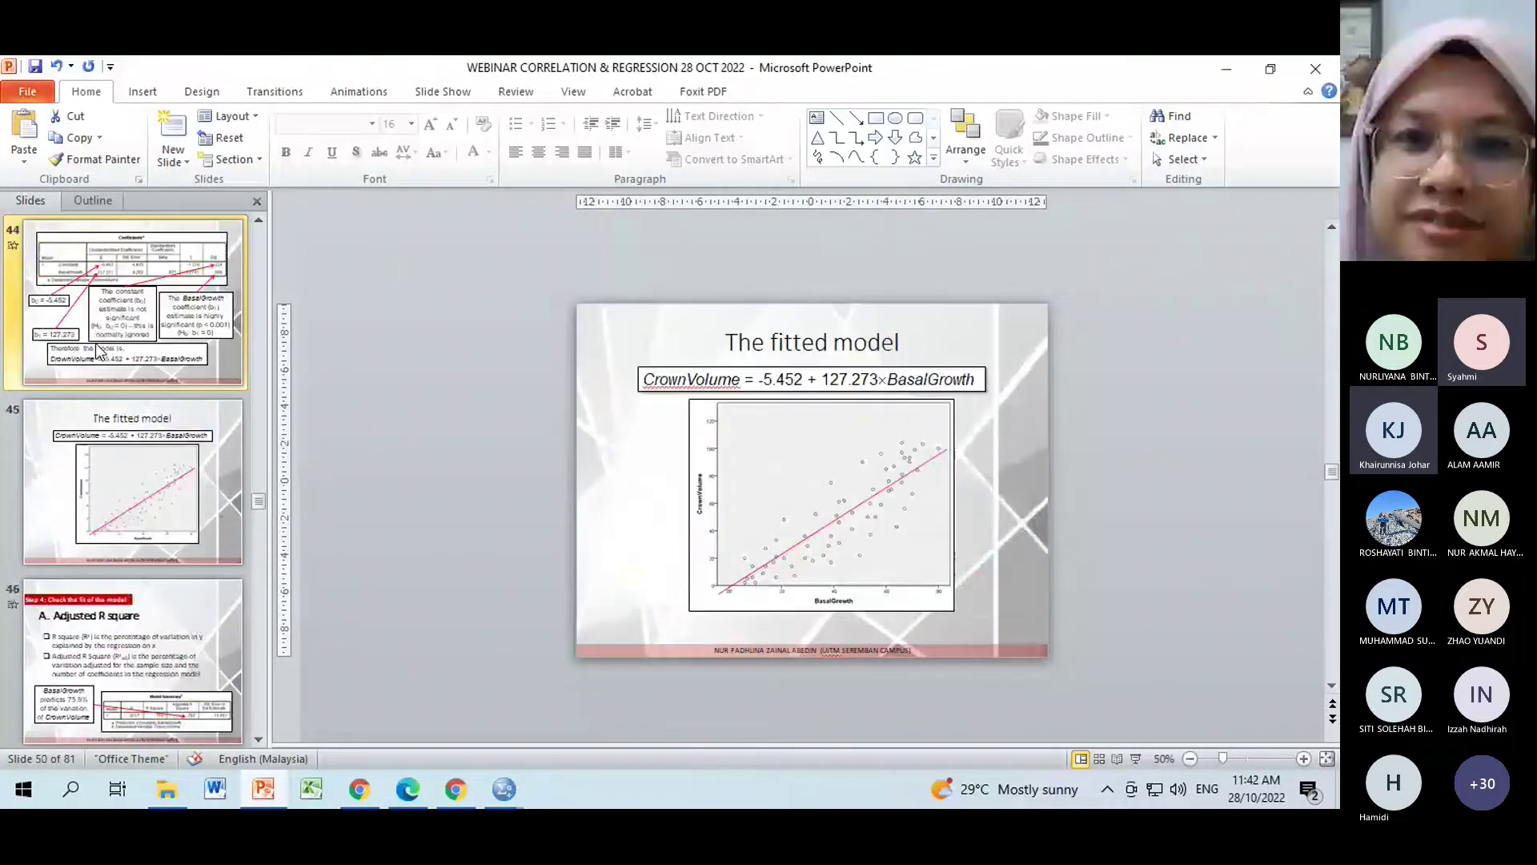
pyautogui.scroll(3, 96, 350)
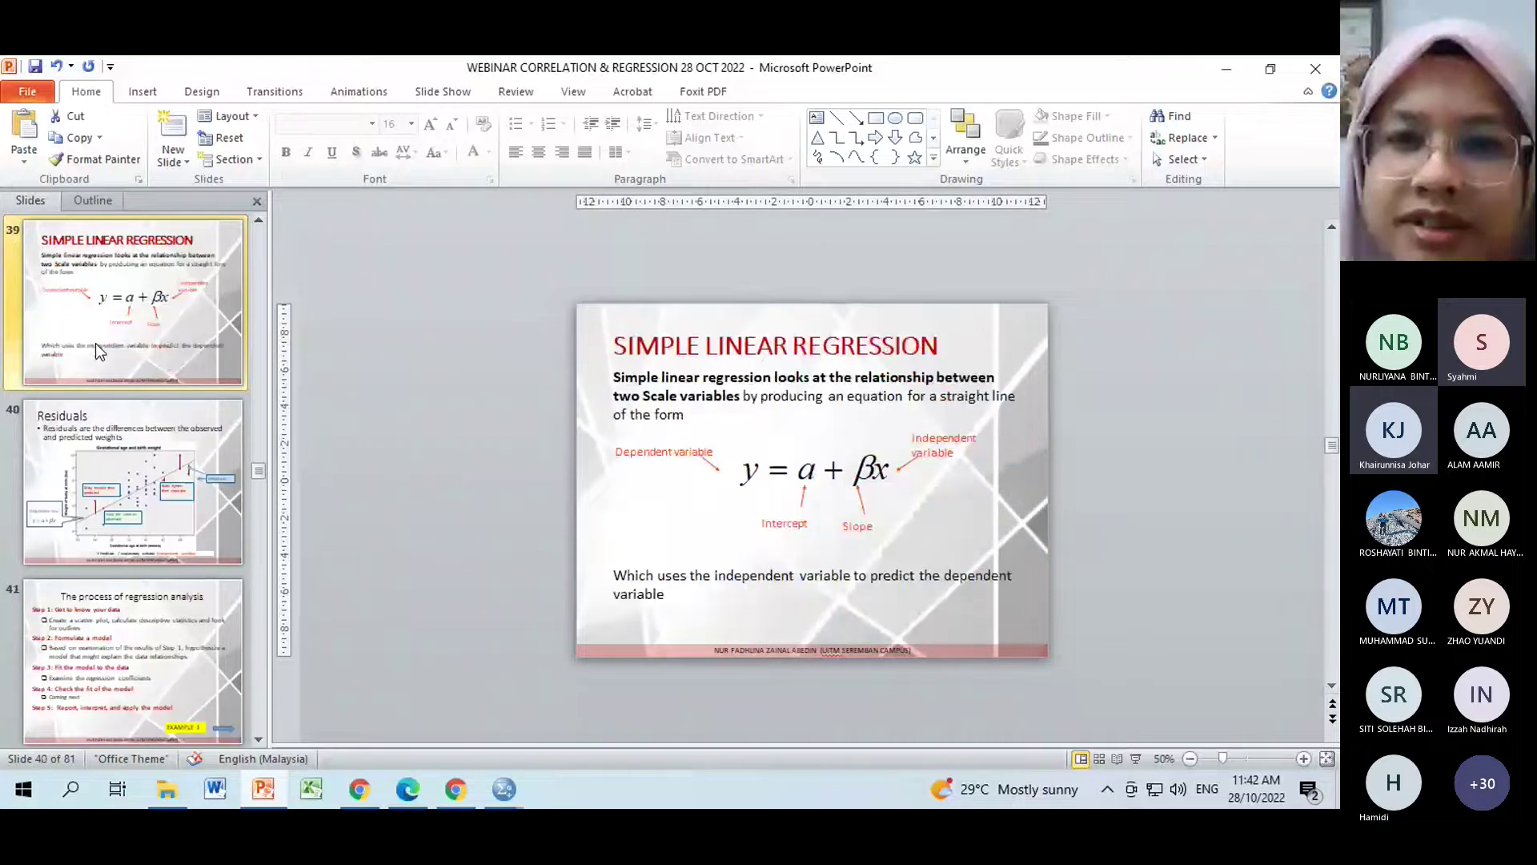
pyautogui.click(94, 343)
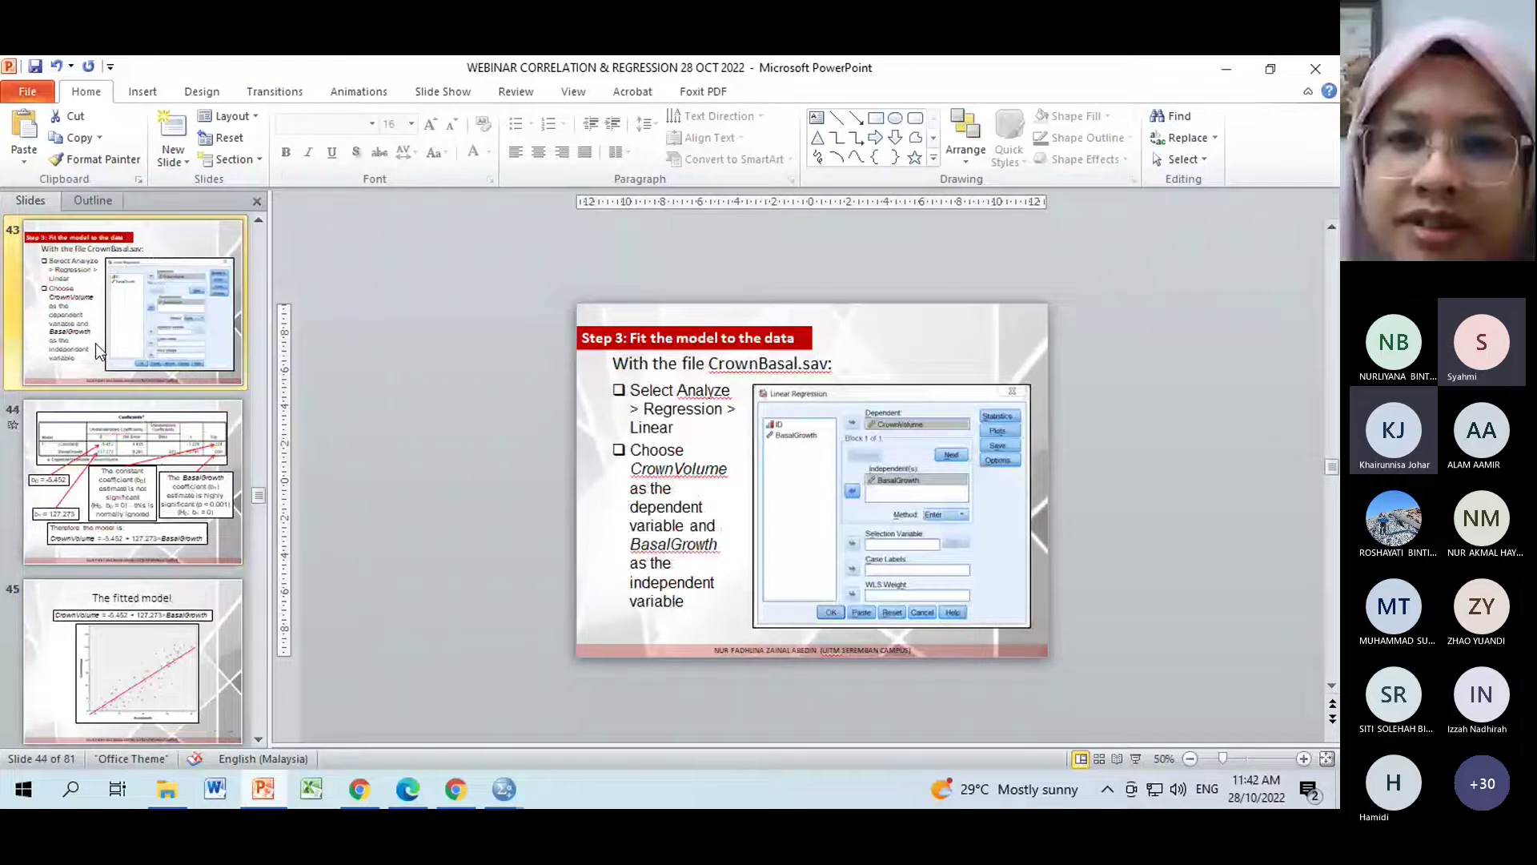
pyautogui.scroll(-4, 95, 343)
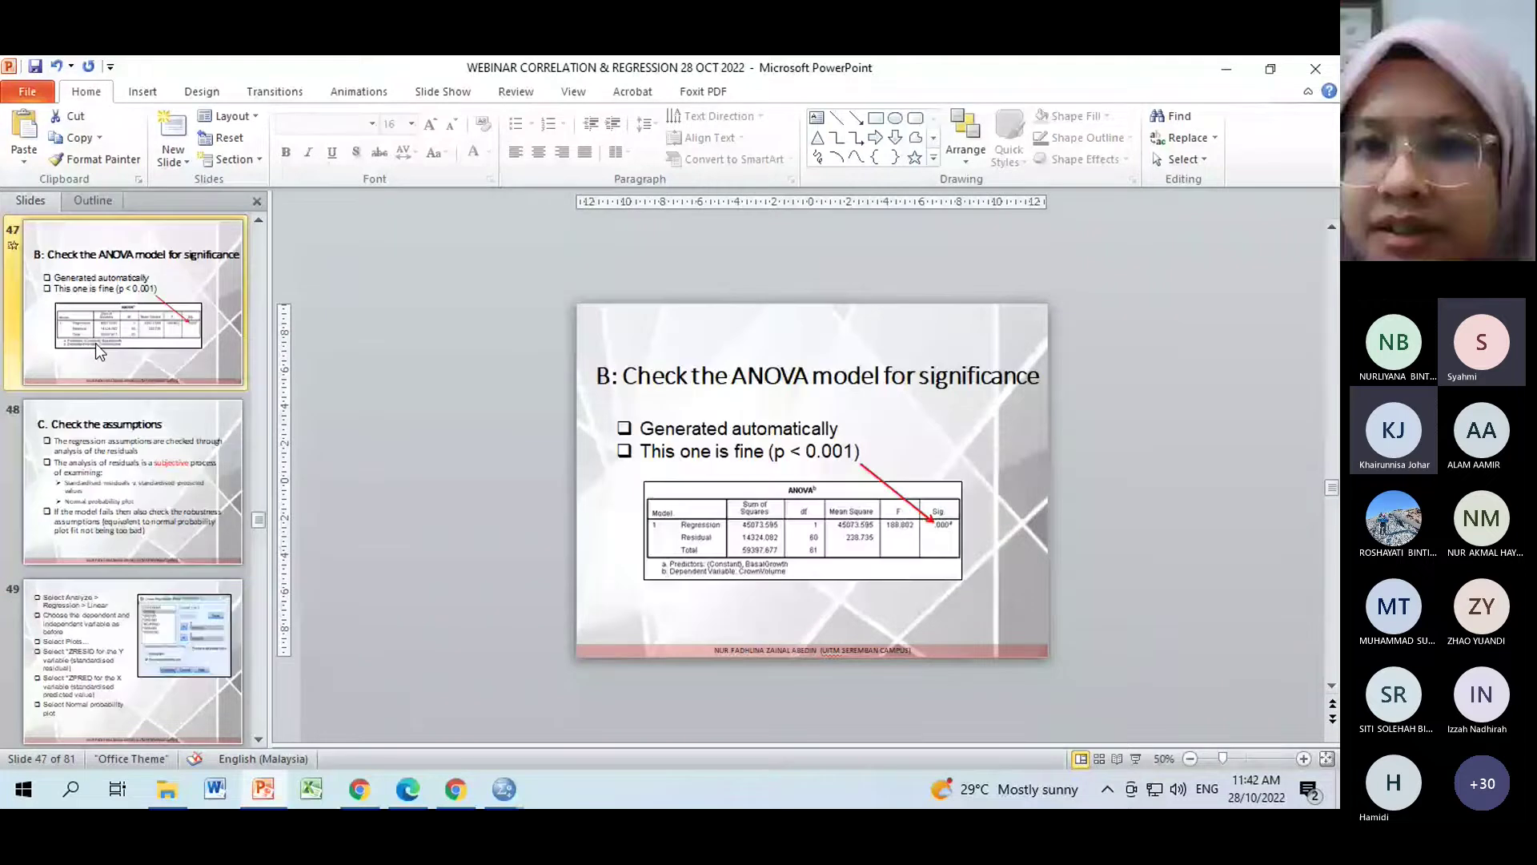
pyautogui.scroll(-2, 94, 343)
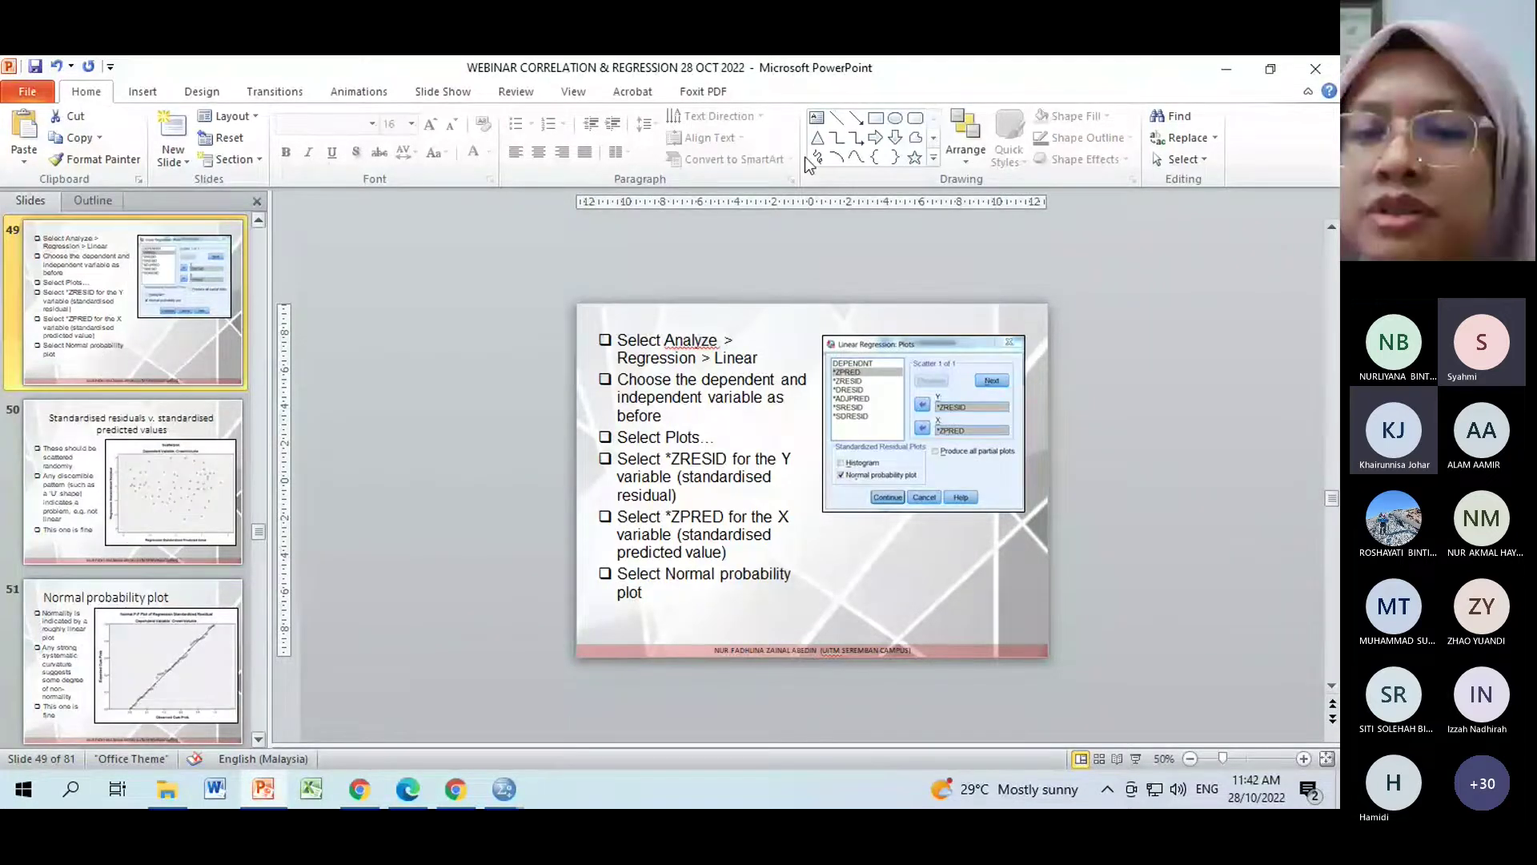
# Add a residual histogram and normal probability plot, then rerun the regression.
pyautogui.click(1224, 73)
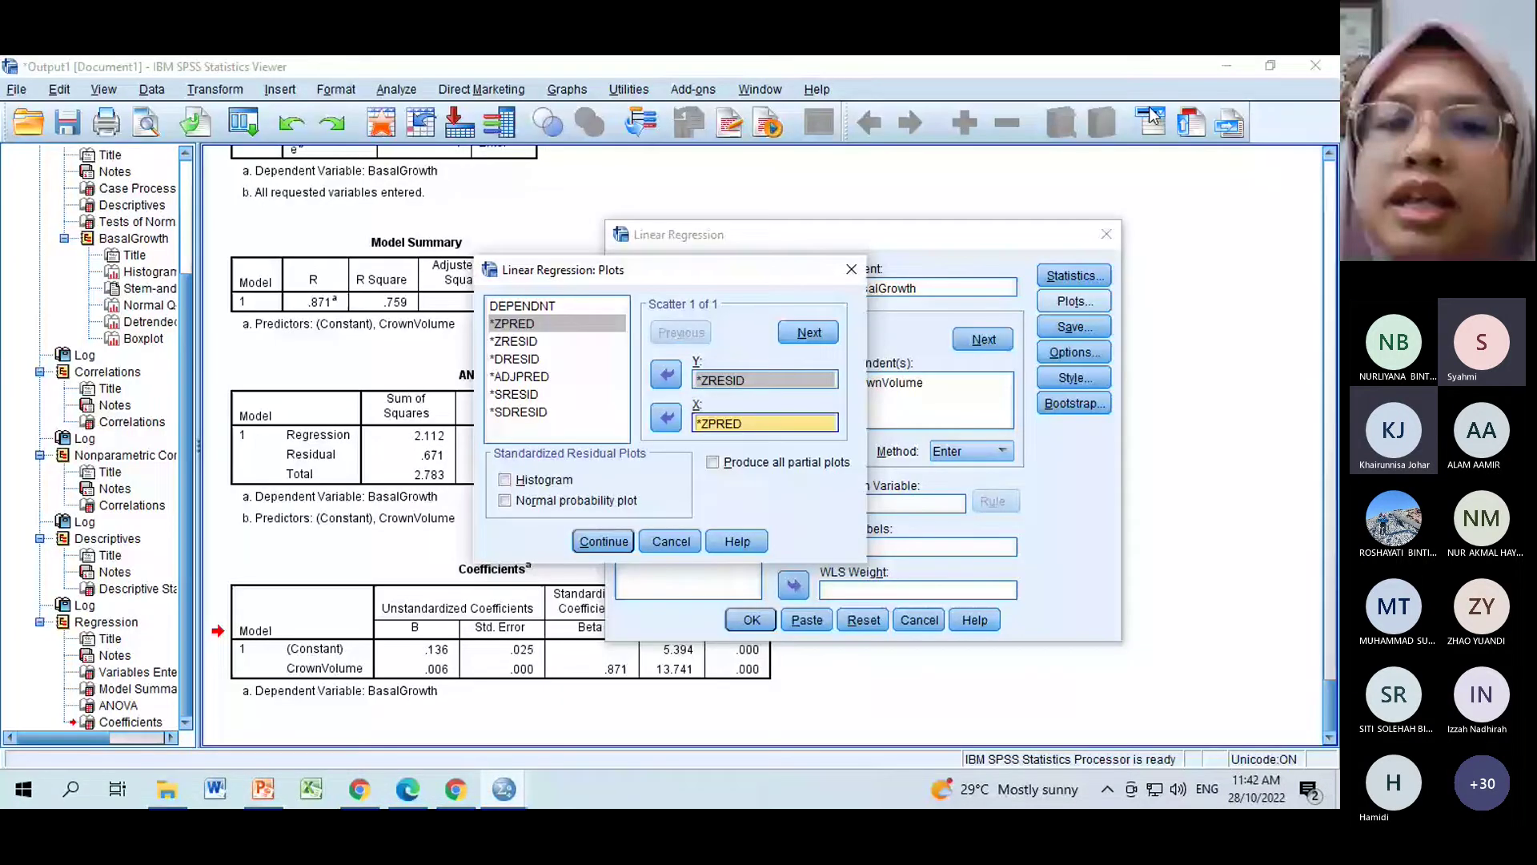
pyautogui.click(506, 480)
pyautogui.click(507, 501)
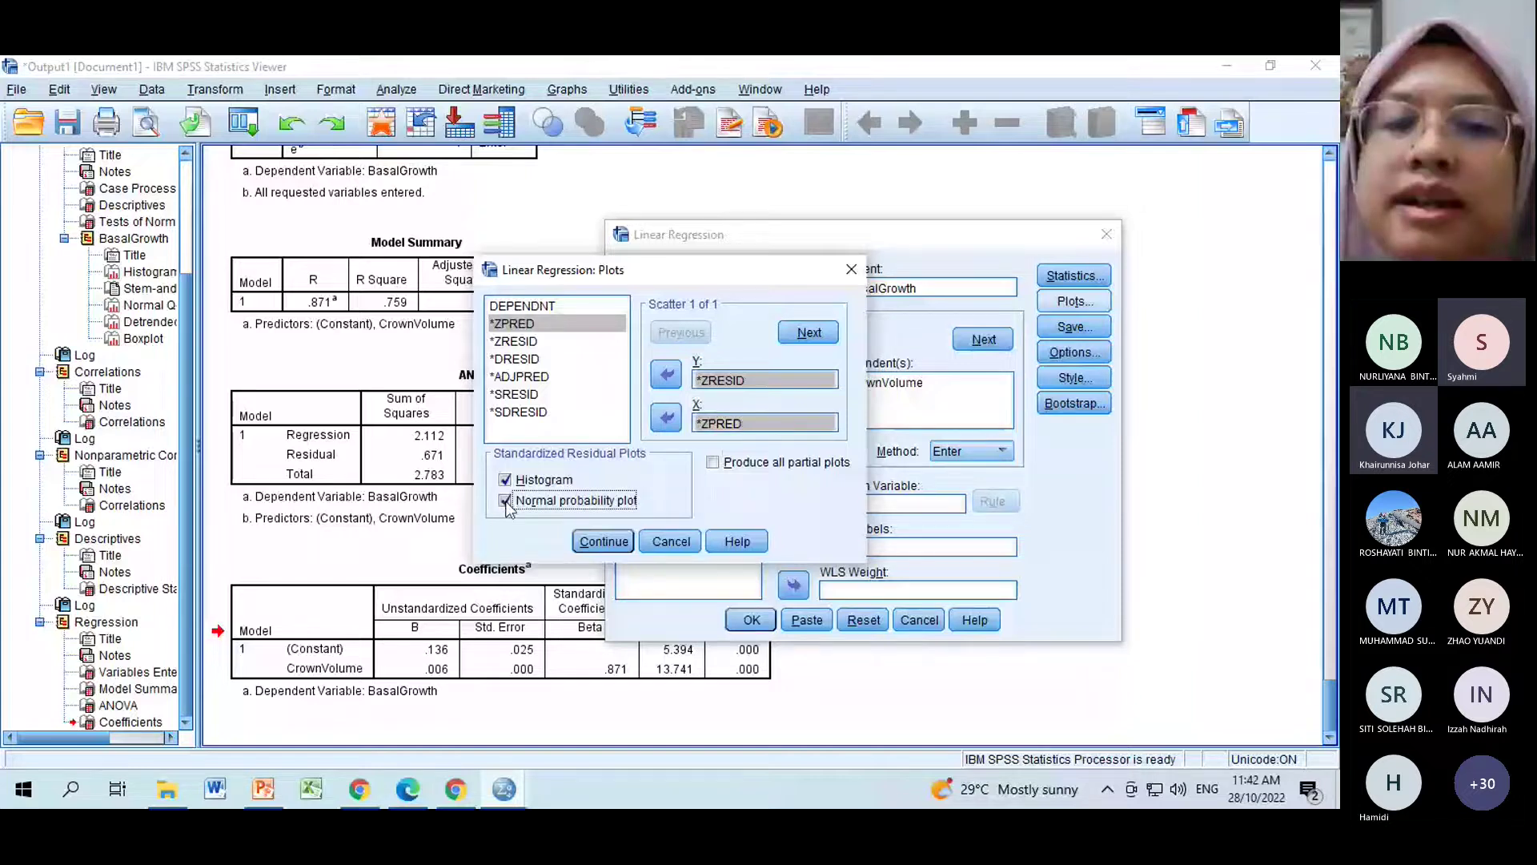
pyautogui.click(594, 542)
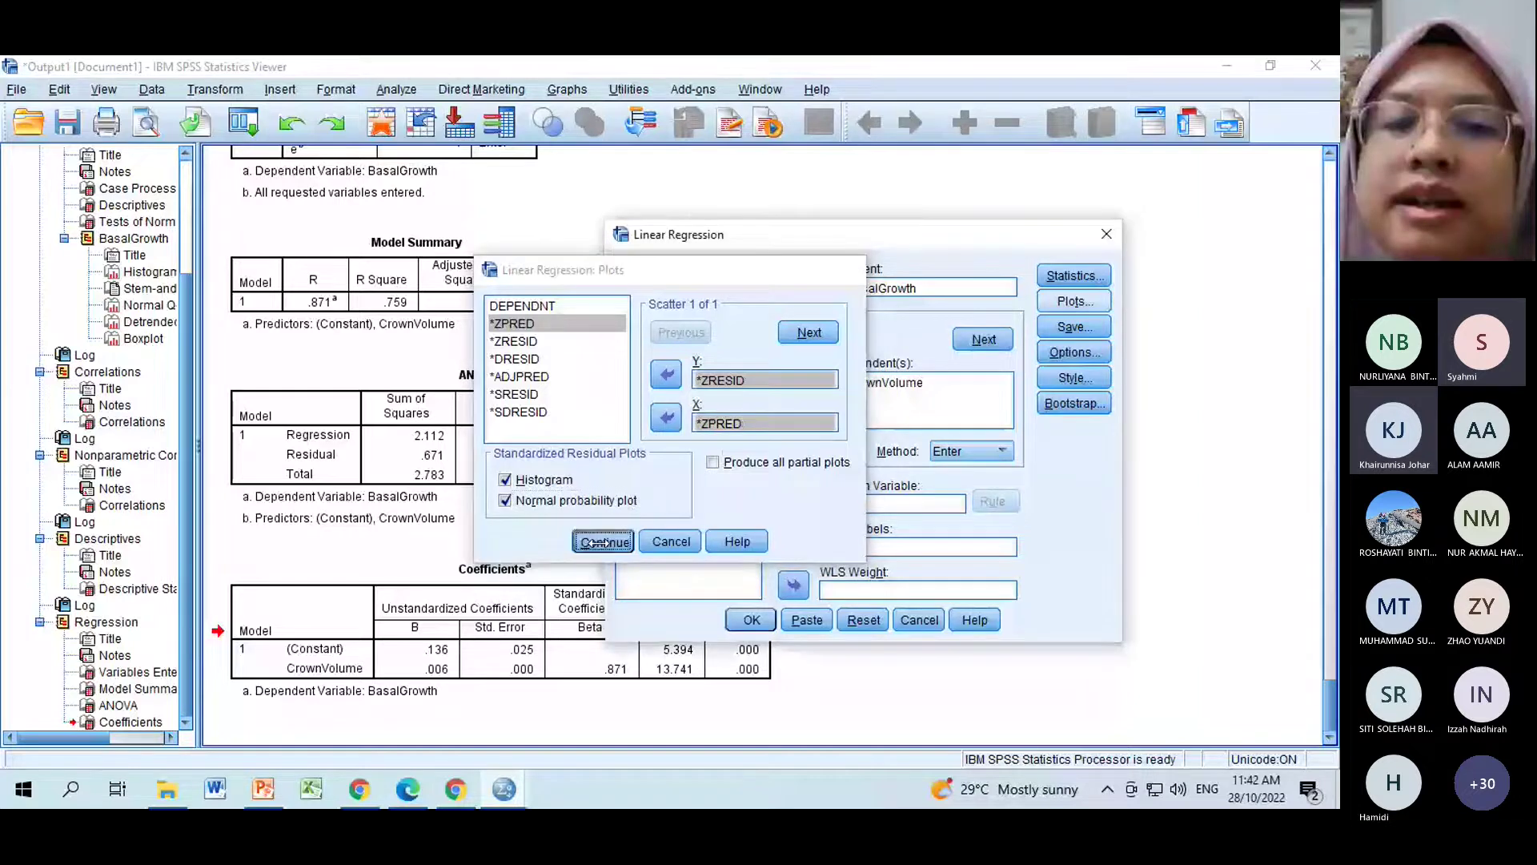
pyautogui.click(751, 620)
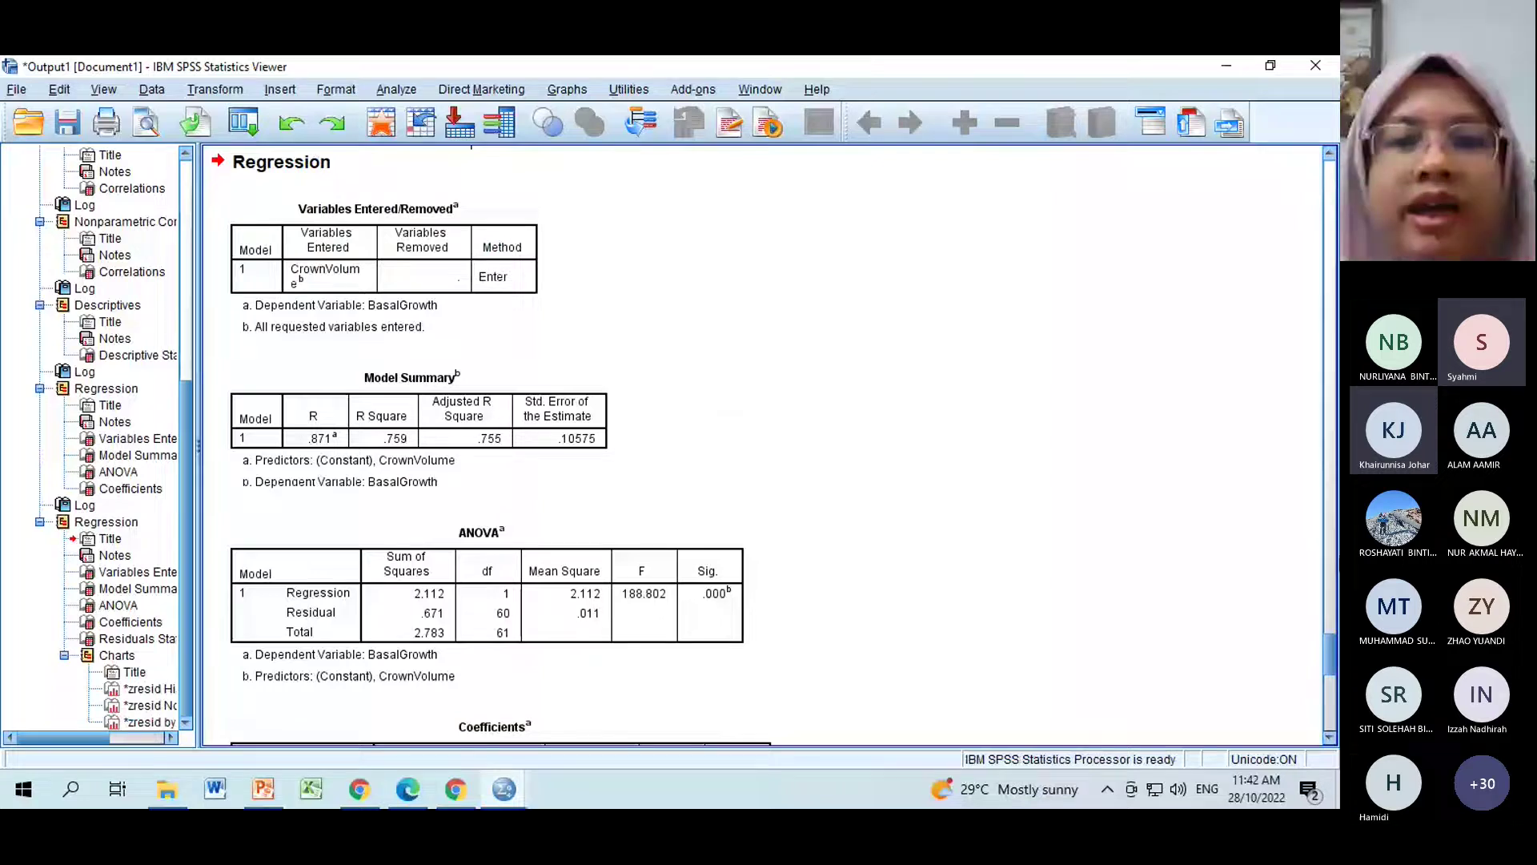
pyautogui.scroll(-4, 295, 686)
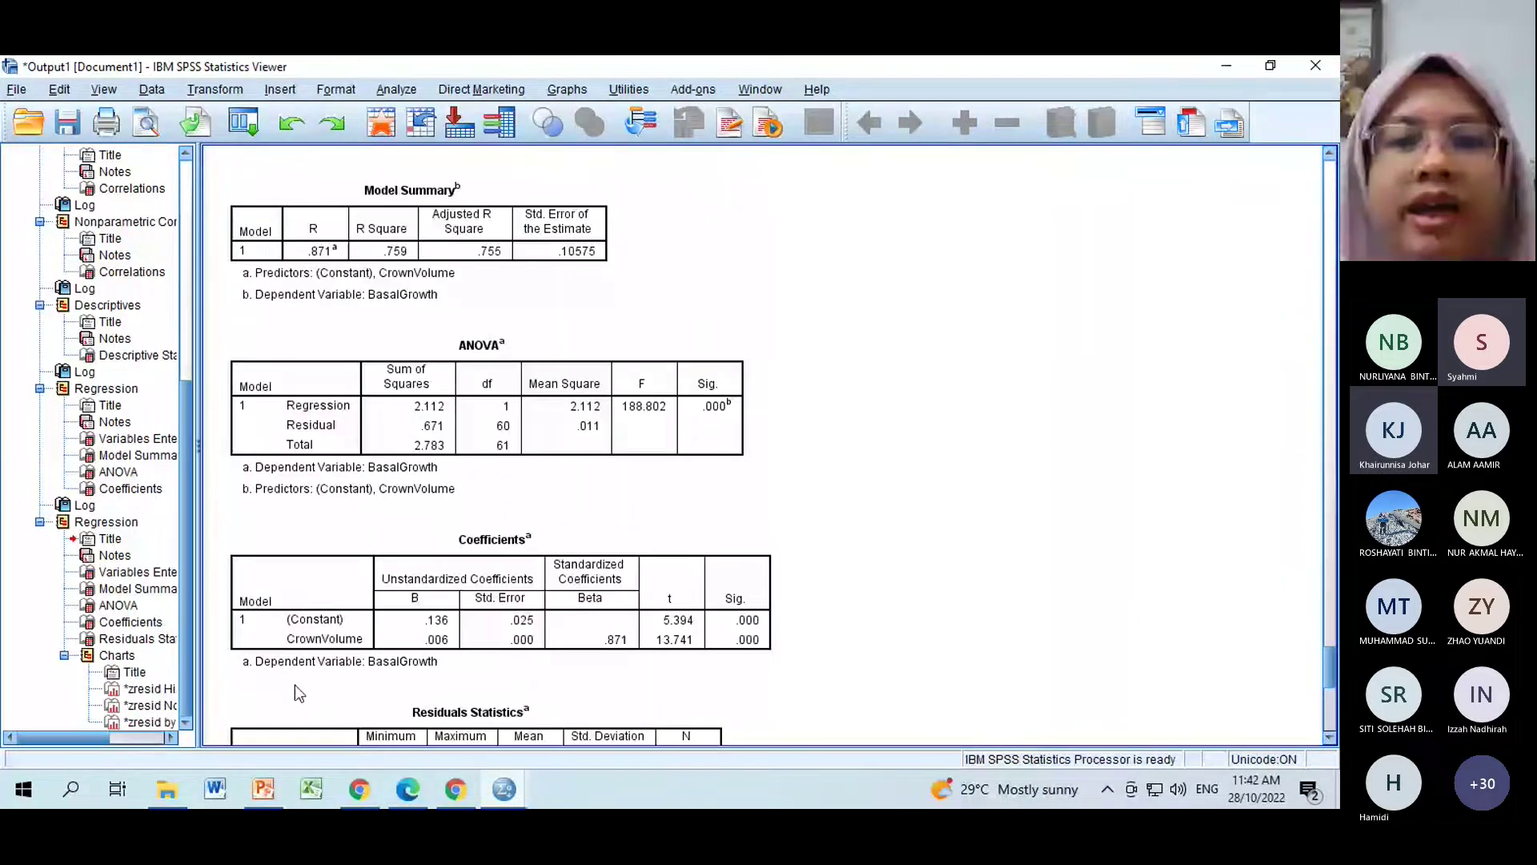
pyautogui.moveTo(503, 788)
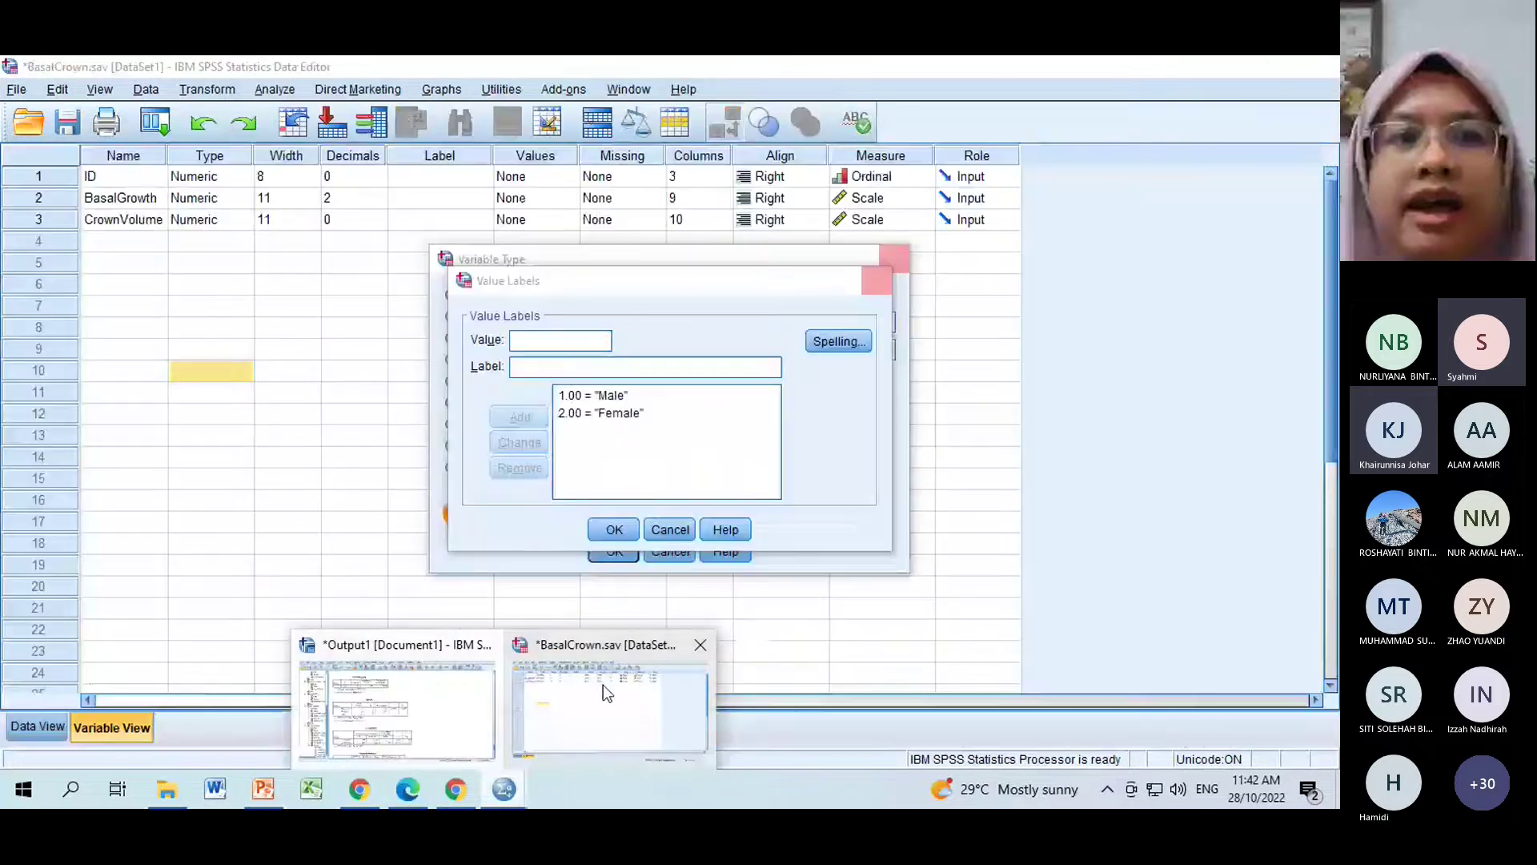
pyautogui.click(603, 684)
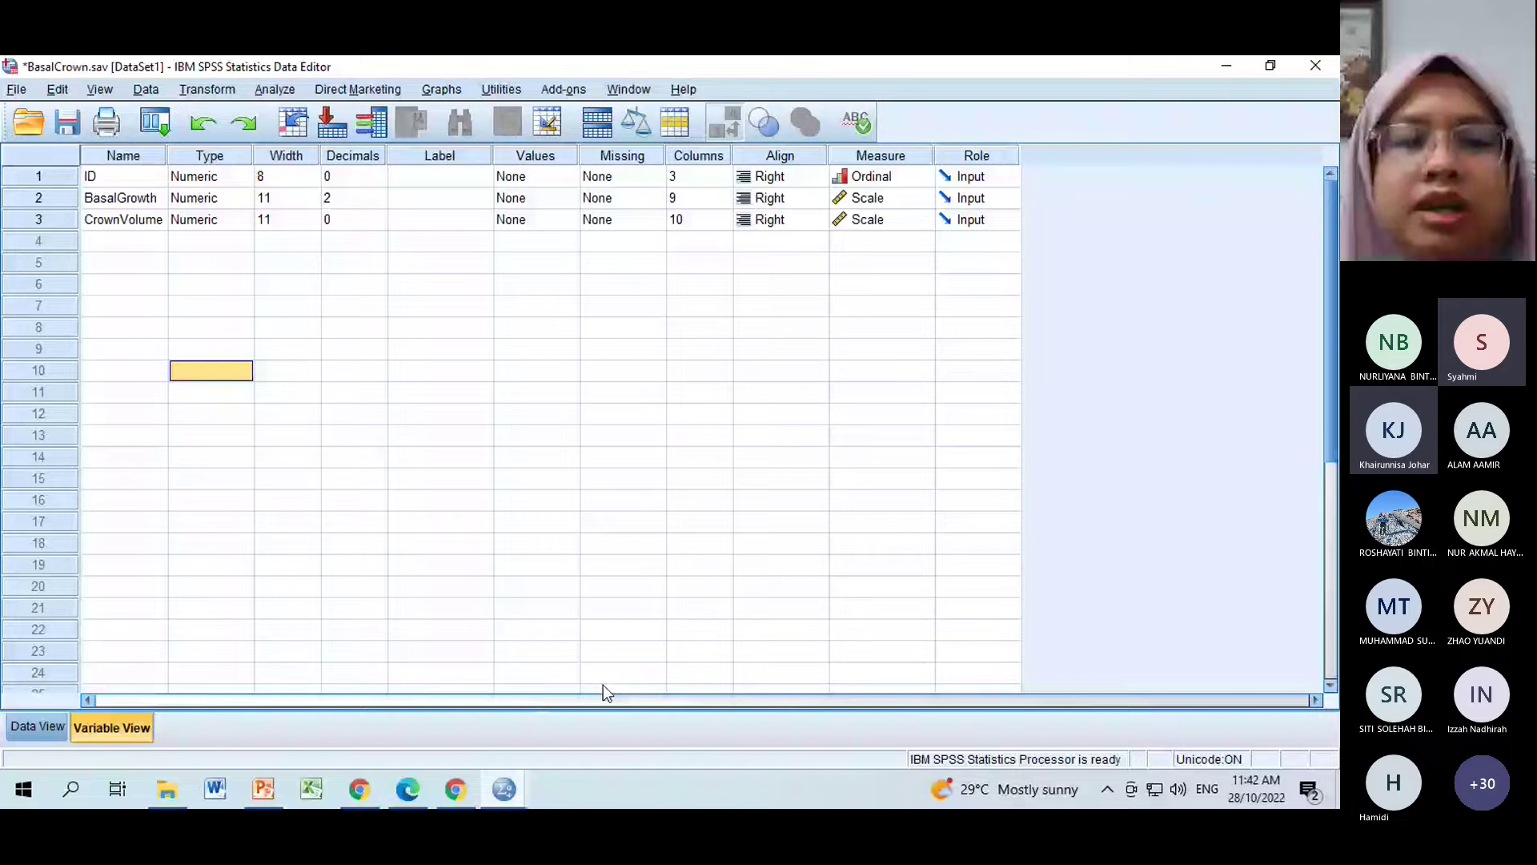
pyautogui.click(35, 727)
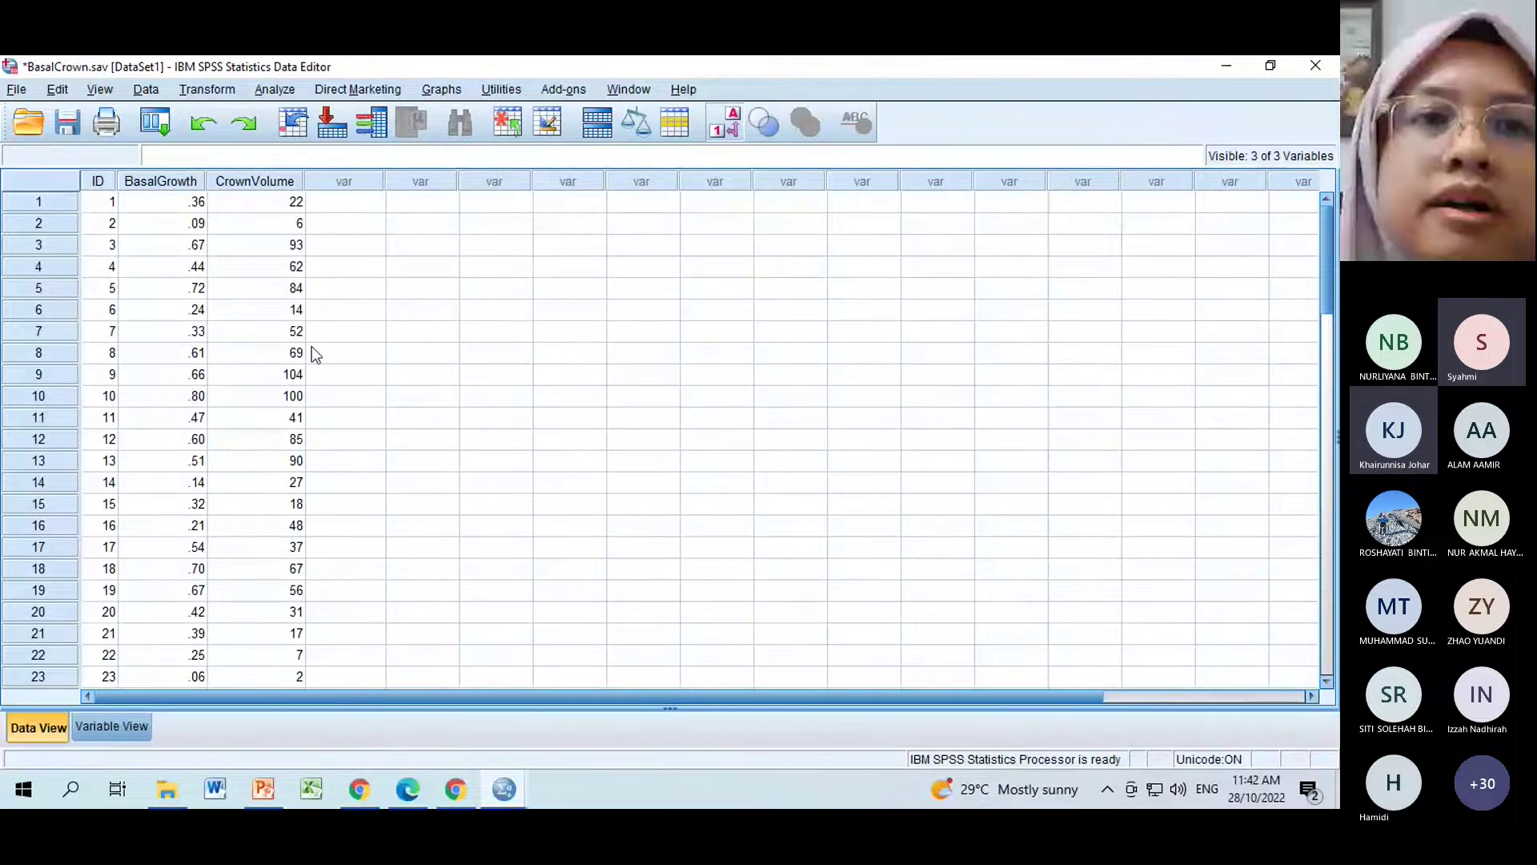
pyautogui.click(1230, 68)
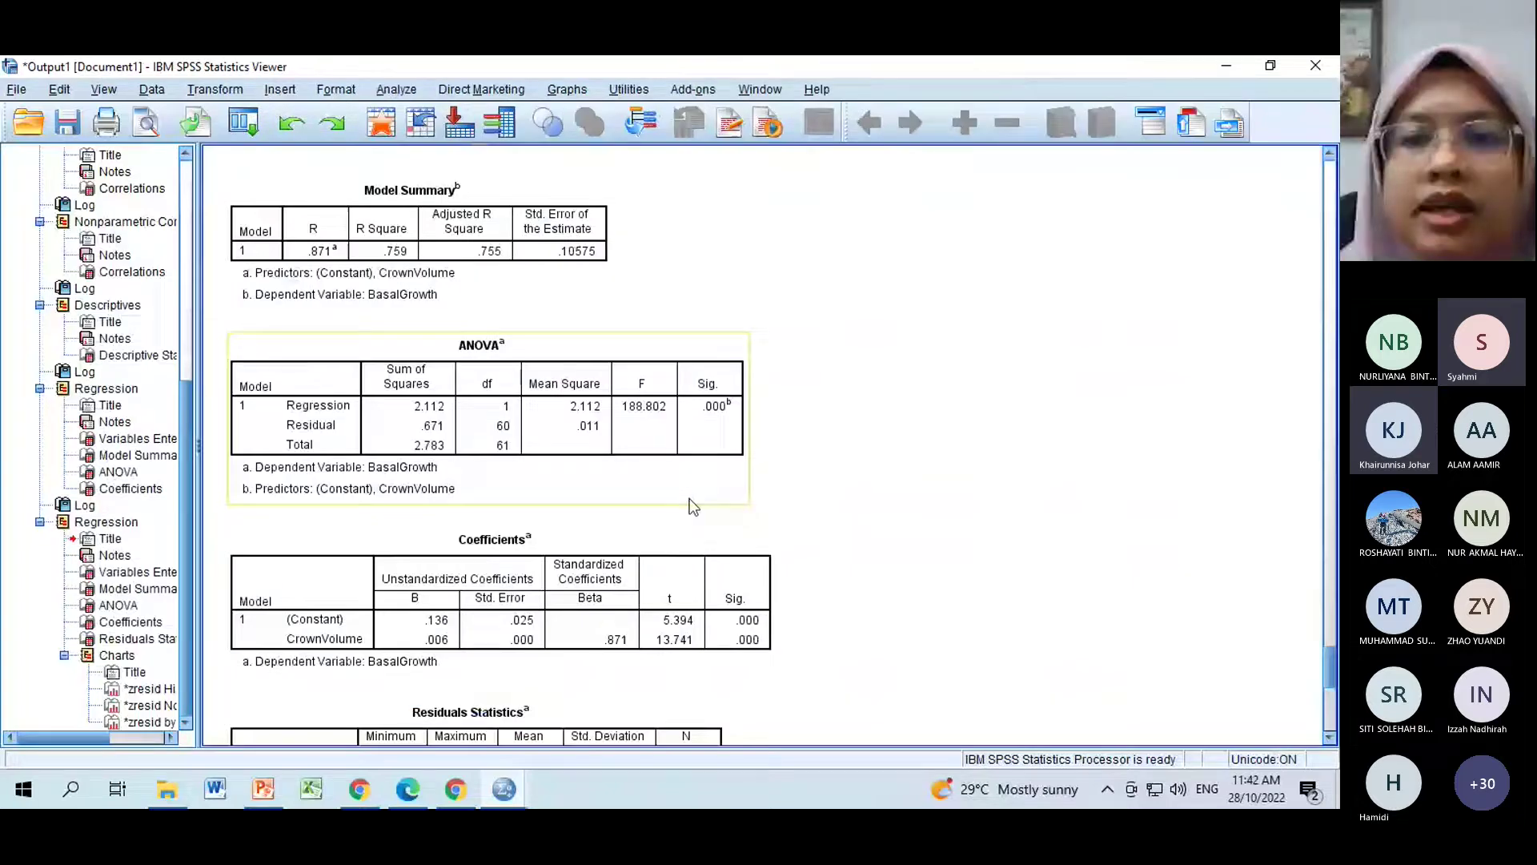
pyautogui.moveTo(1330, 664); pyautogui.dragTo(1333, 689)
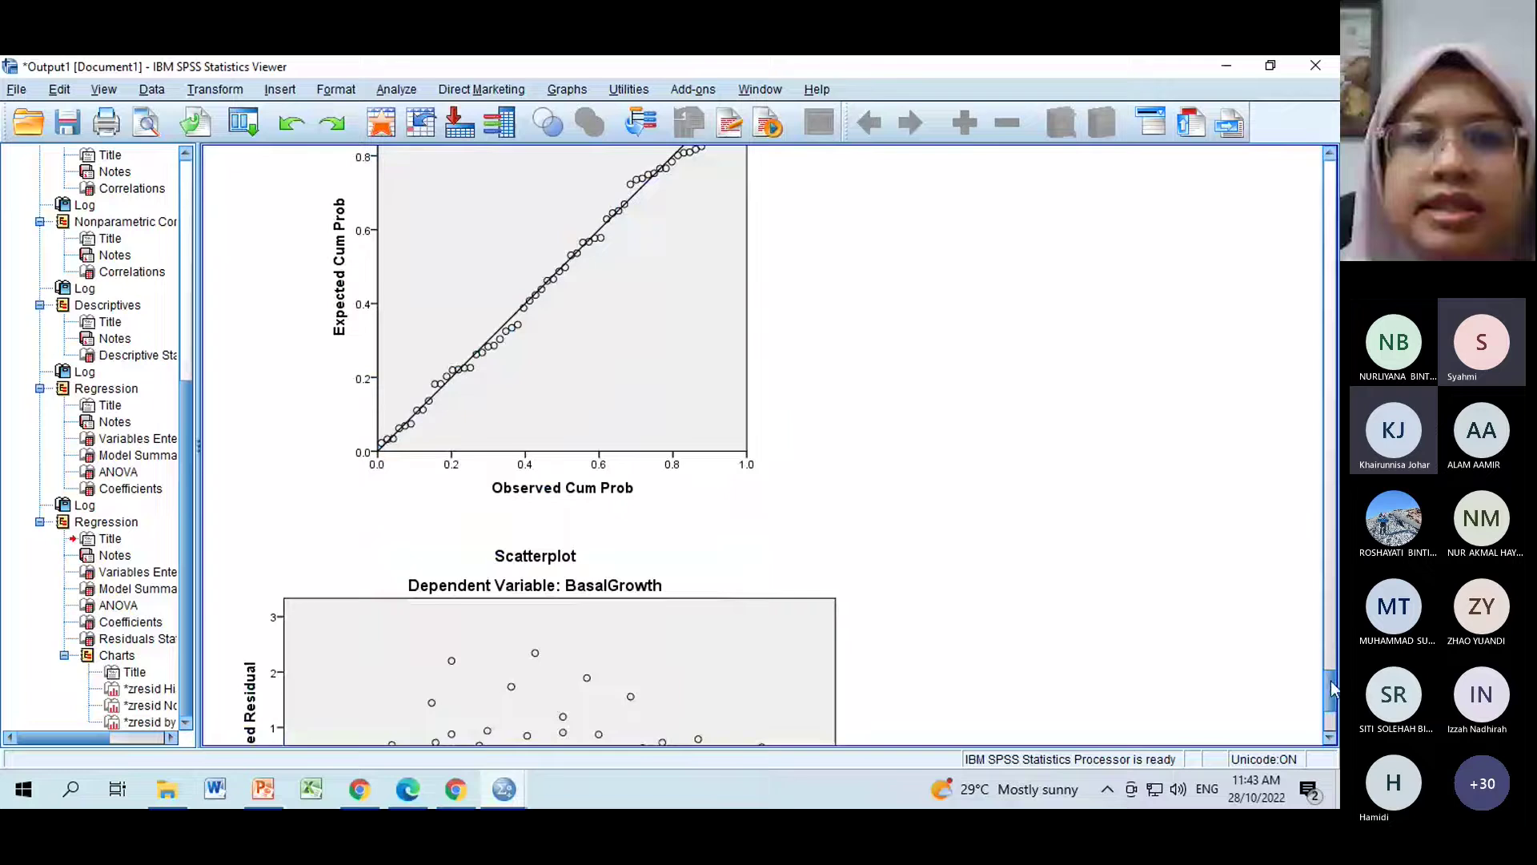
pyautogui.scroll(10, 616, 590)
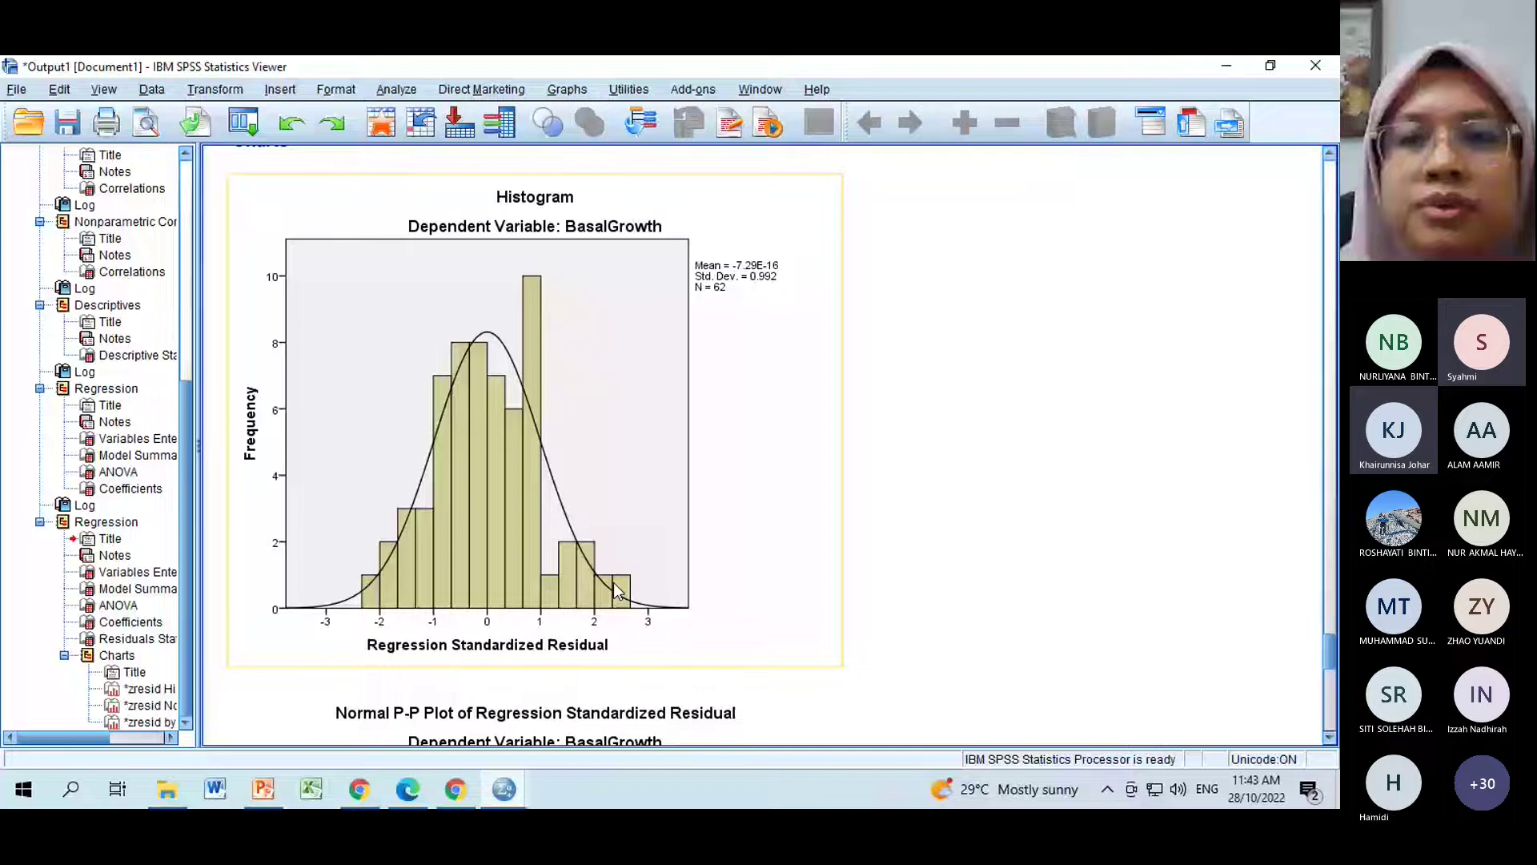
pyautogui.click(1328, 739)
pyautogui.click(1329, 738)
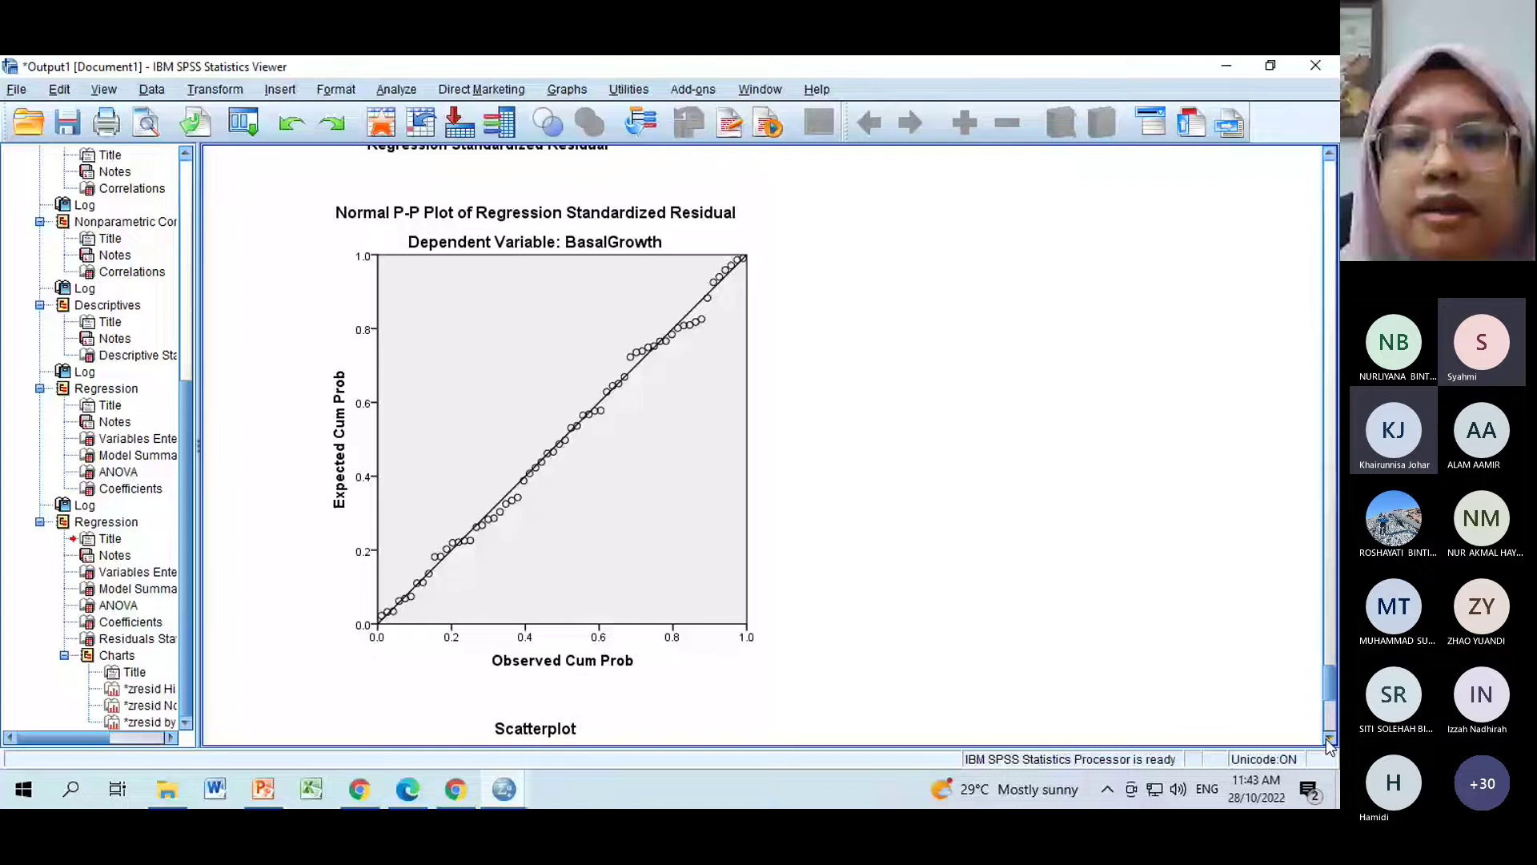
pyautogui.click(1329, 738)
pyautogui.scroll(-3, 505, 449)
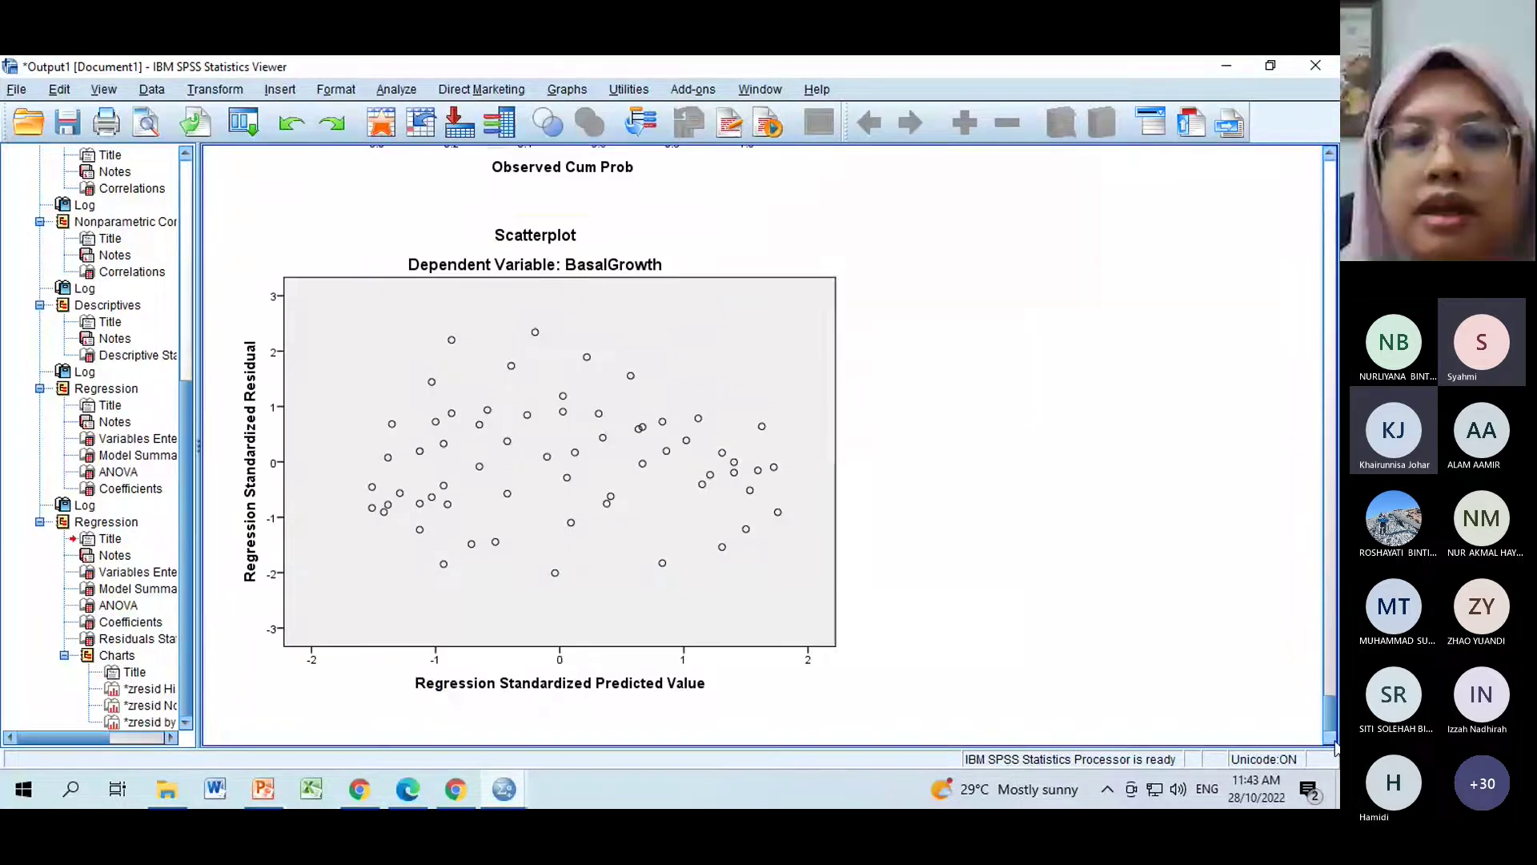
pyautogui.click(506, 449)
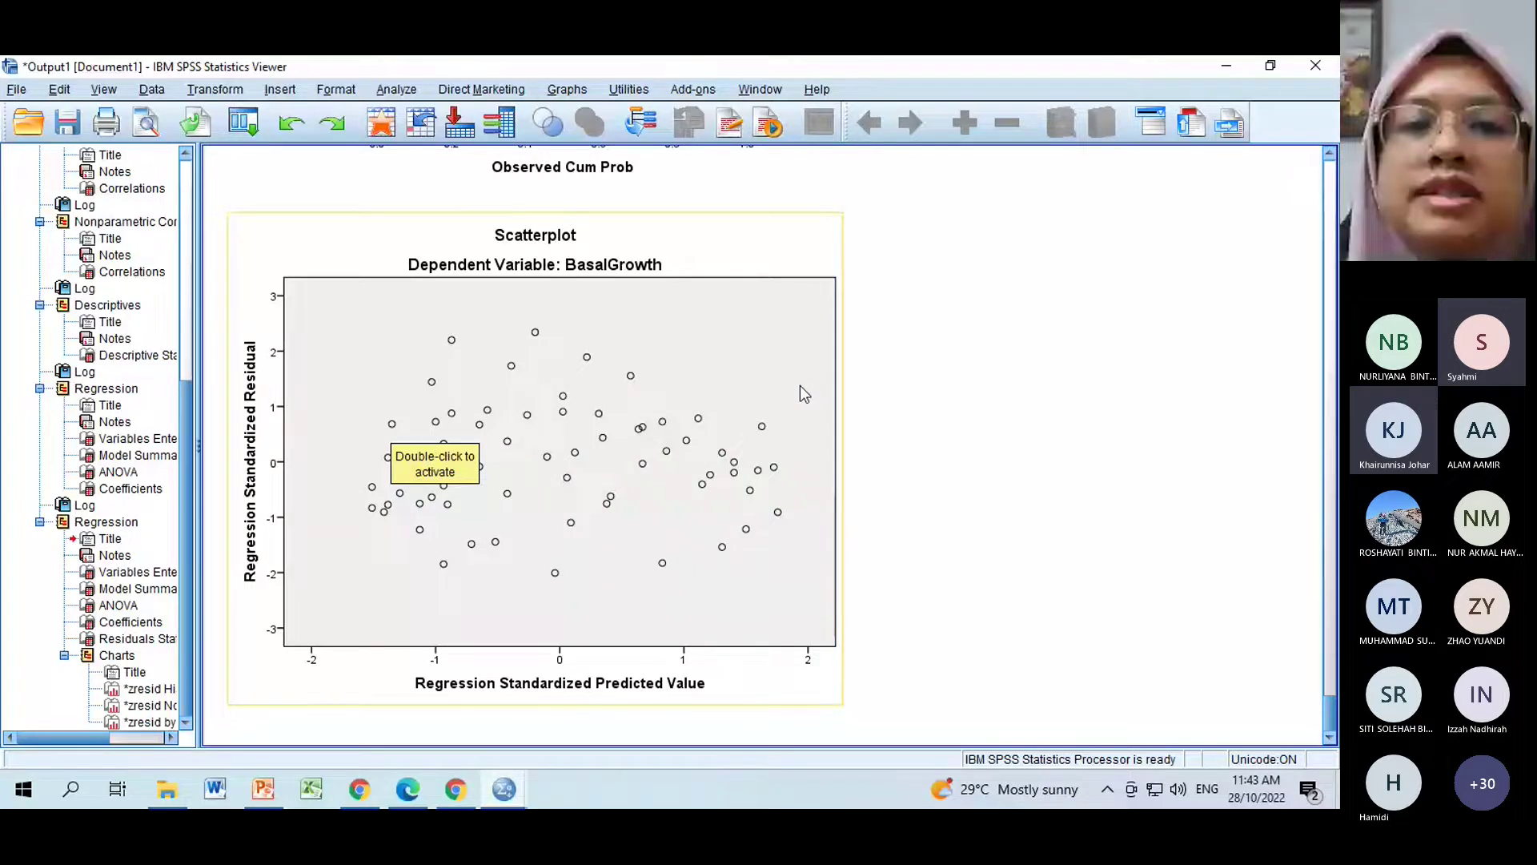
pyautogui.click(847, 459)
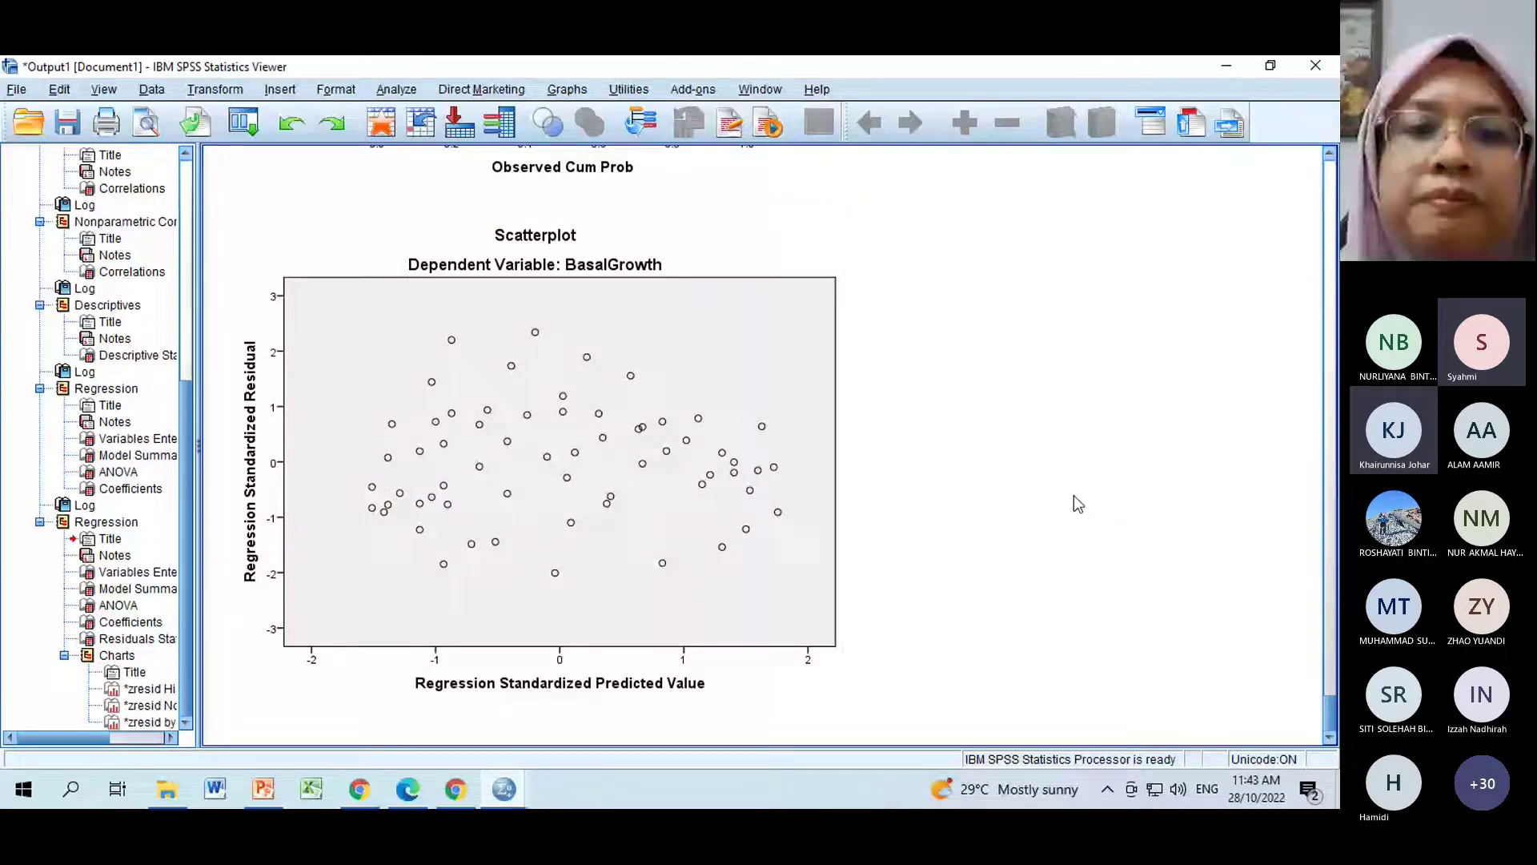
pyautogui.click(504, 789)
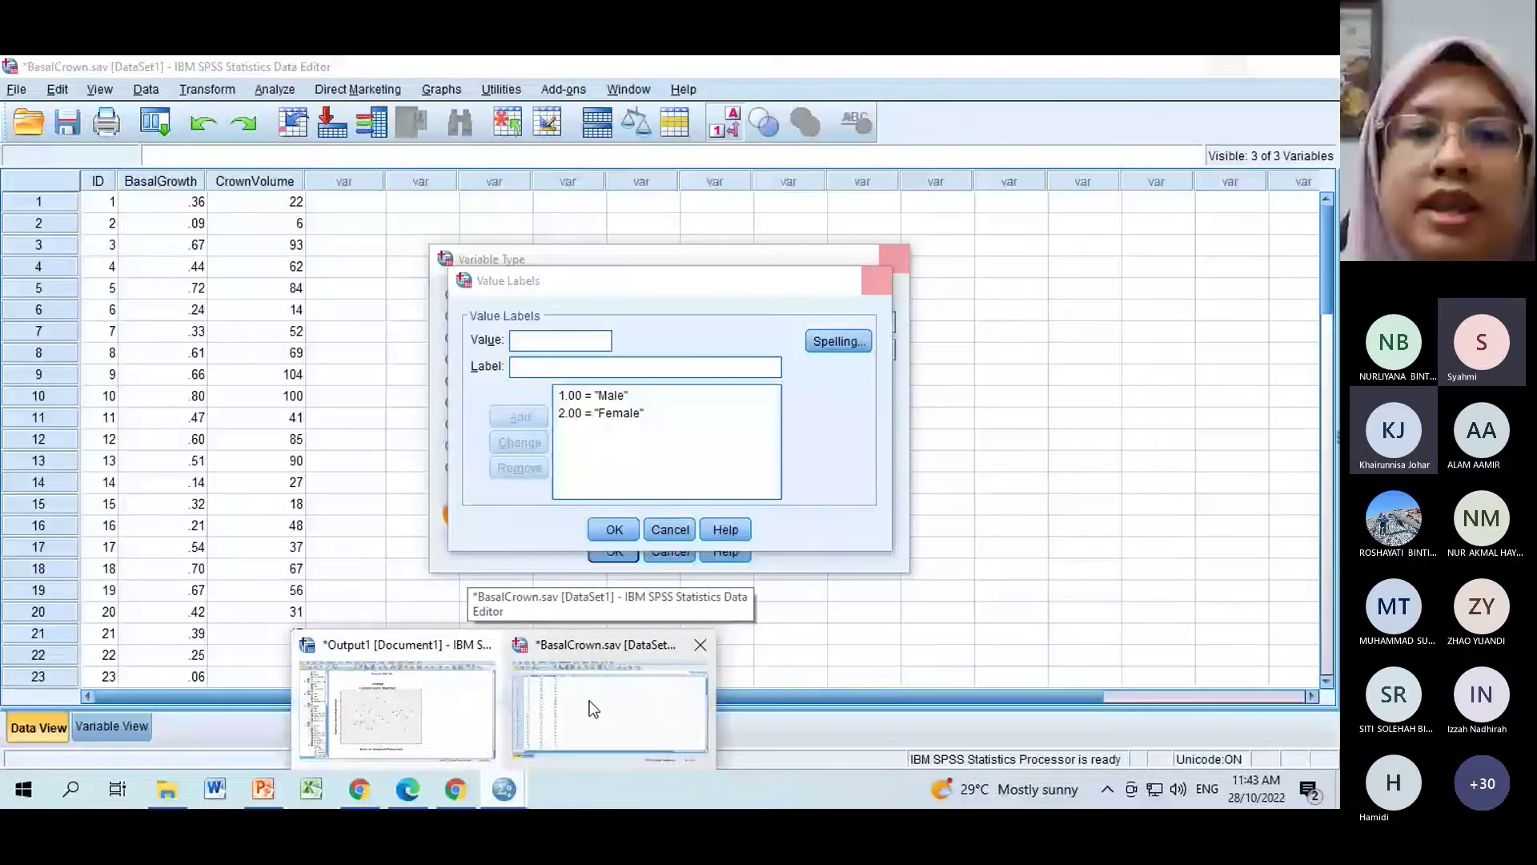
# Show the BasalCrown data editor briefly, then return to the Teams meeting.
pyautogui.click(591, 707)
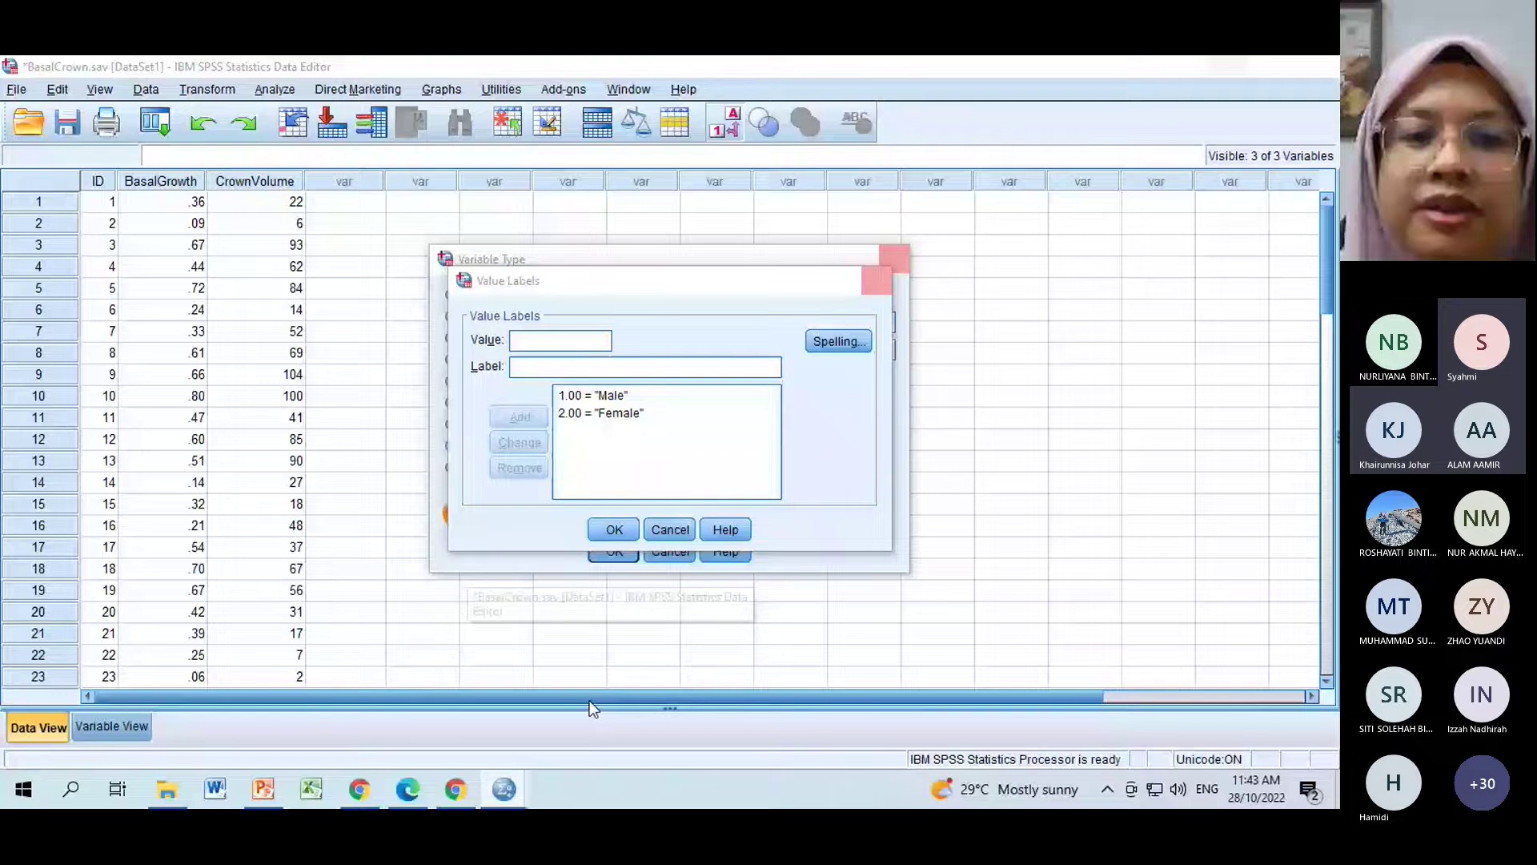
pyautogui.click(359, 789)
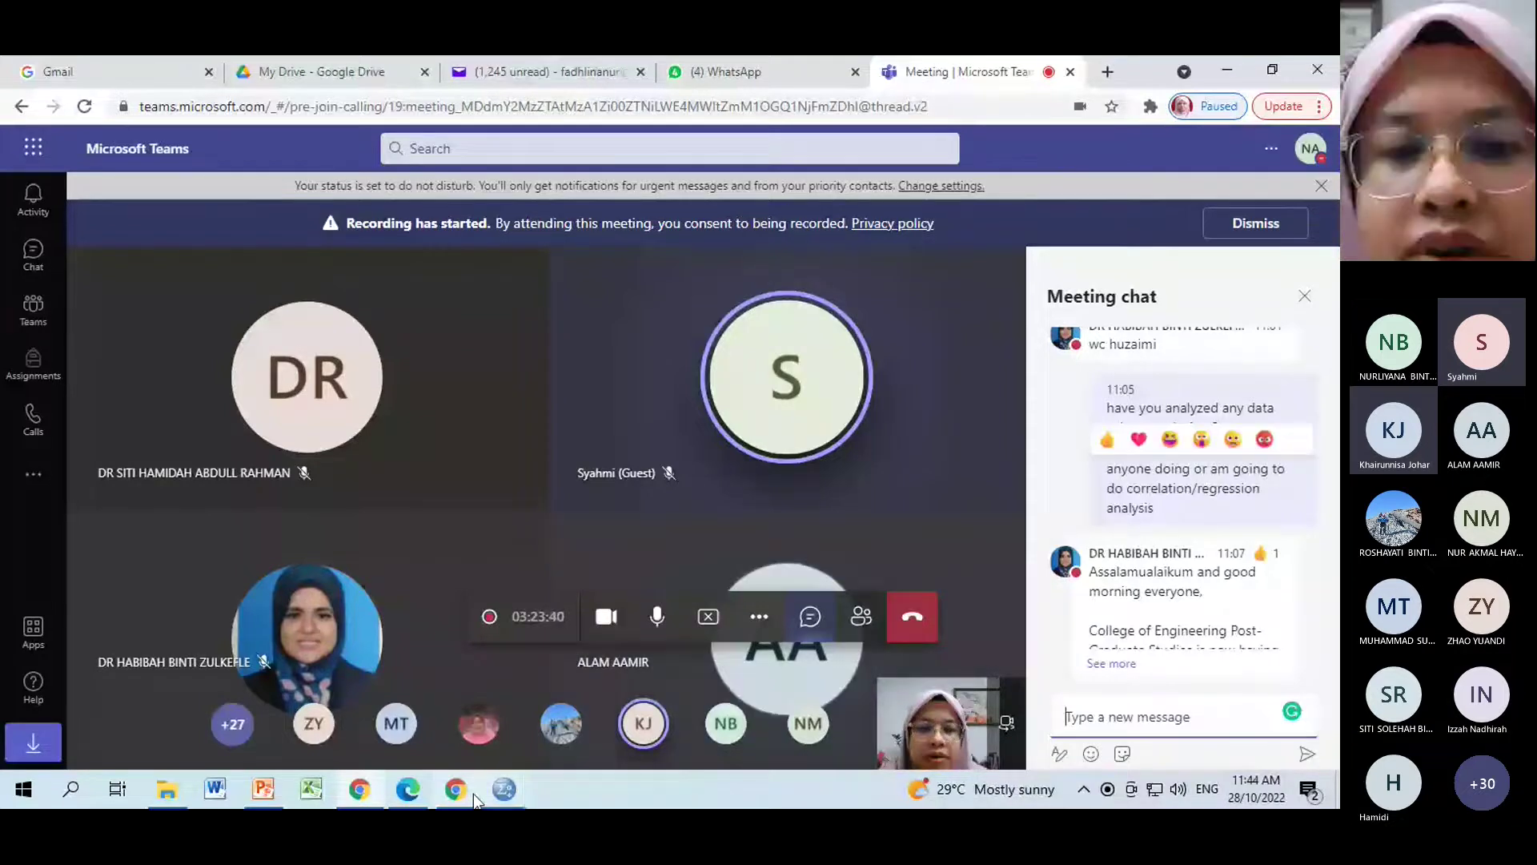
# Return to the SPSS Output1 viewer showing the residual scatterplot.
pyautogui.moveTo(509, 789)
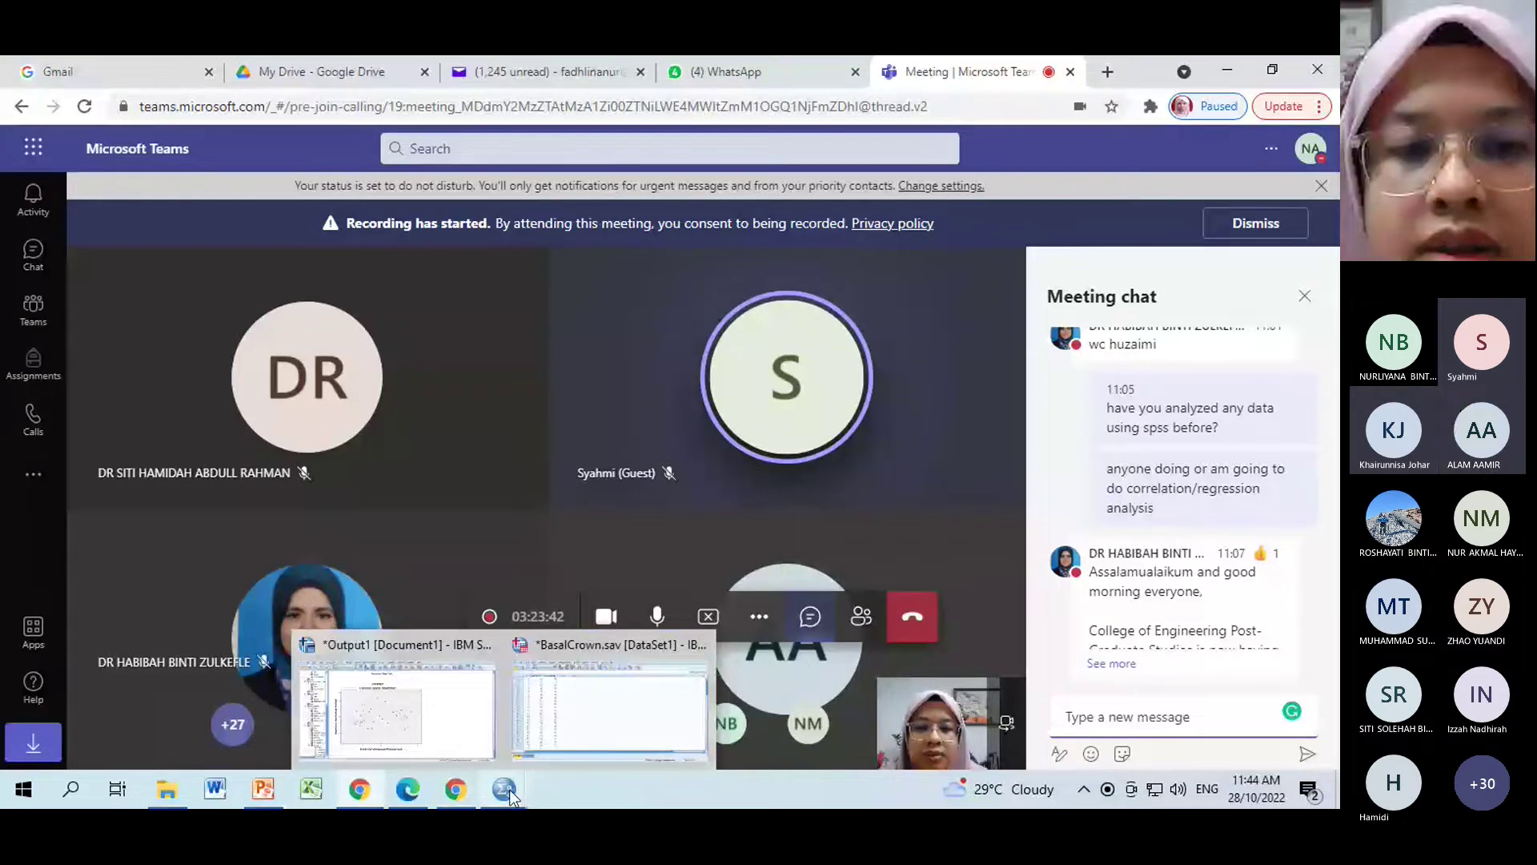
pyautogui.click(396, 708)
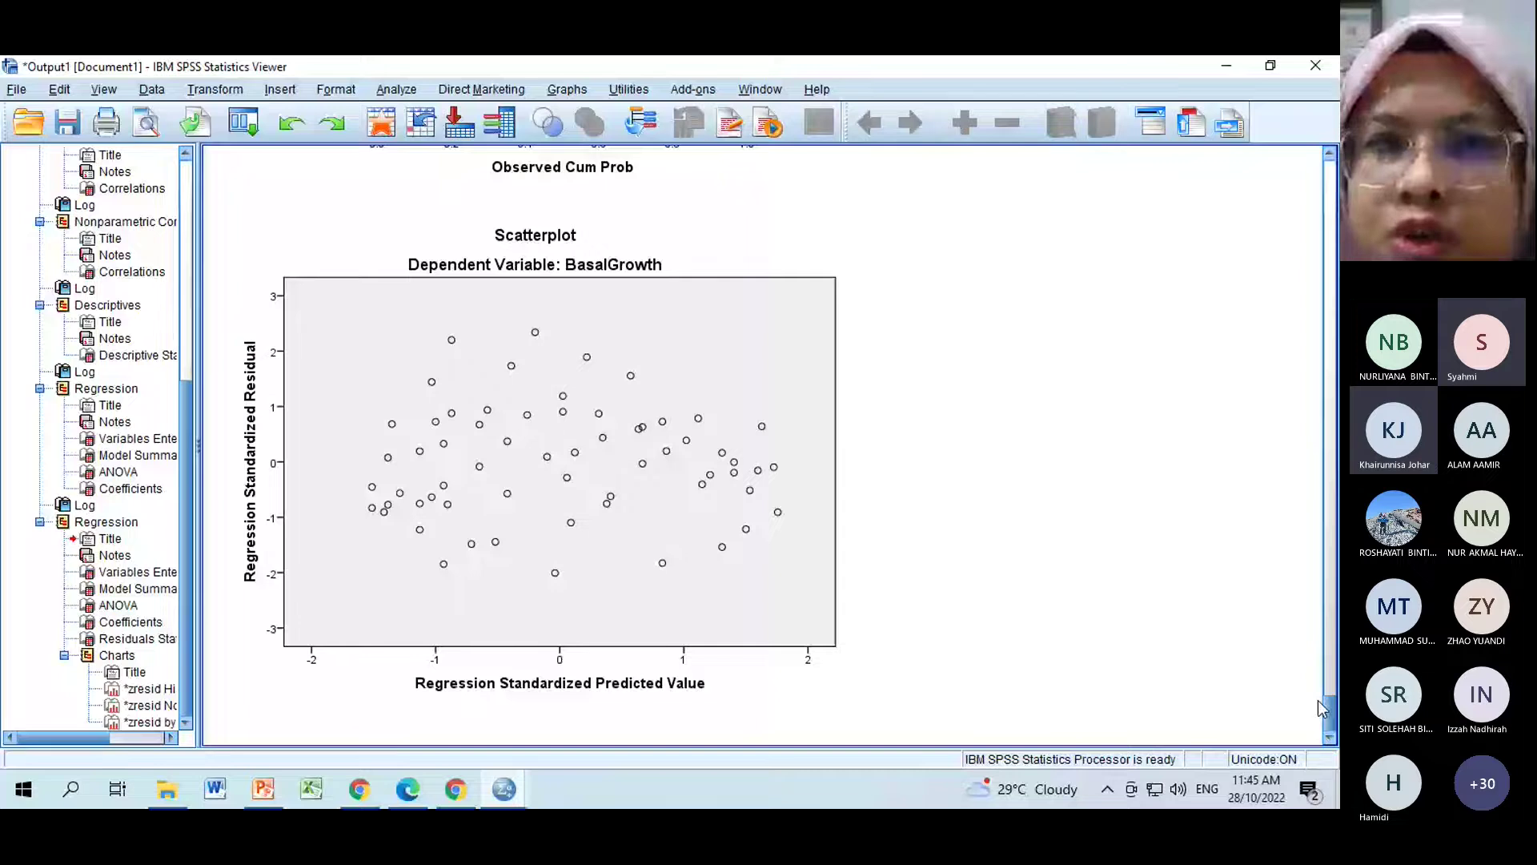
pyautogui.moveTo(1329, 705)
pyautogui.mouseDown()
pyautogui.moveTo(1327, 601)
pyautogui.moveTo(1325, 723)
pyautogui.mouseUp()
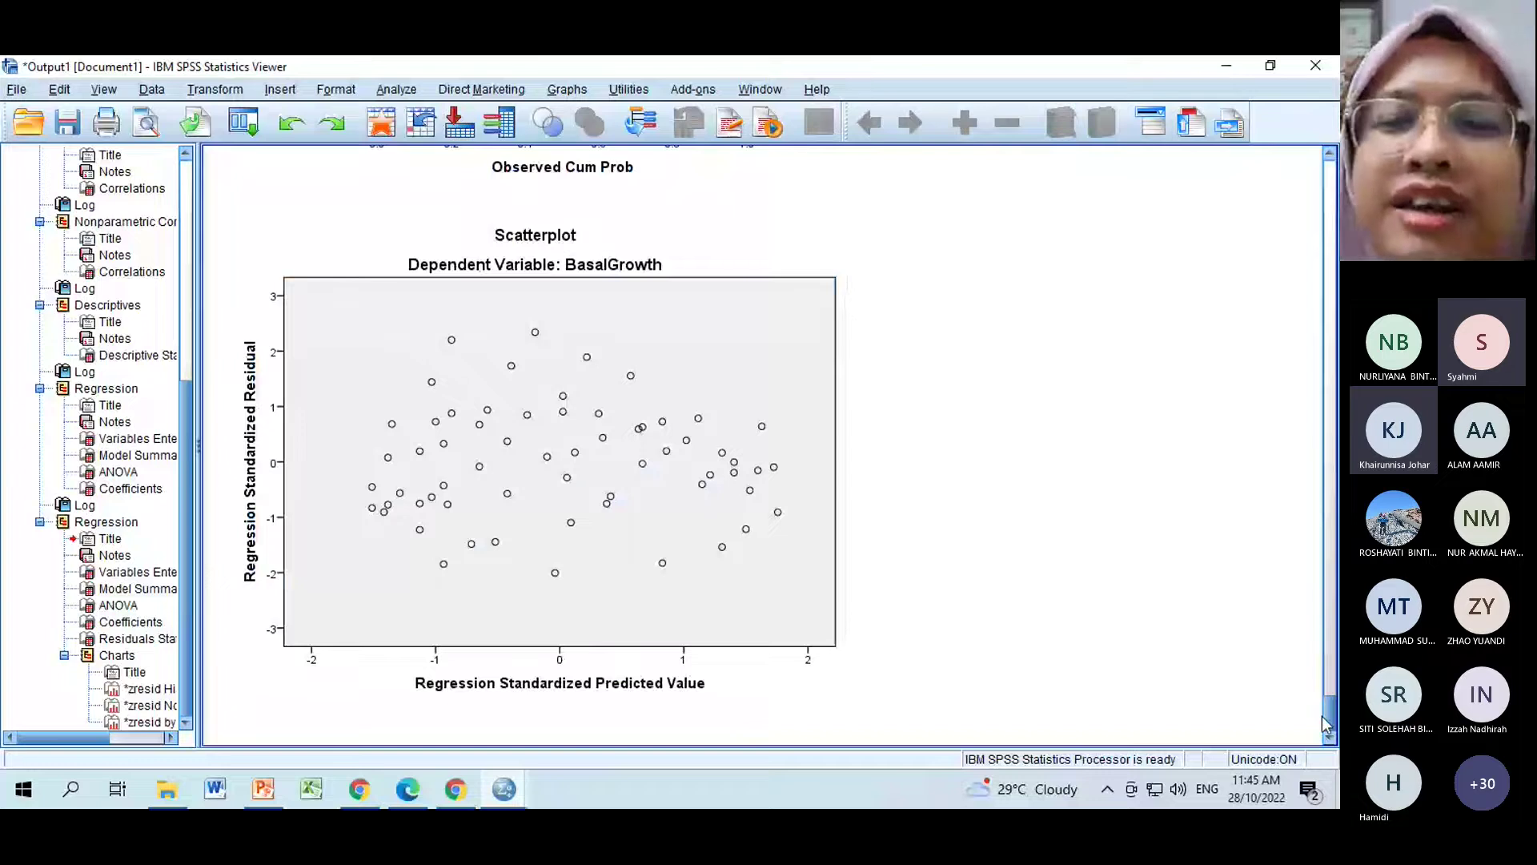
pyautogui.click(674, 433)
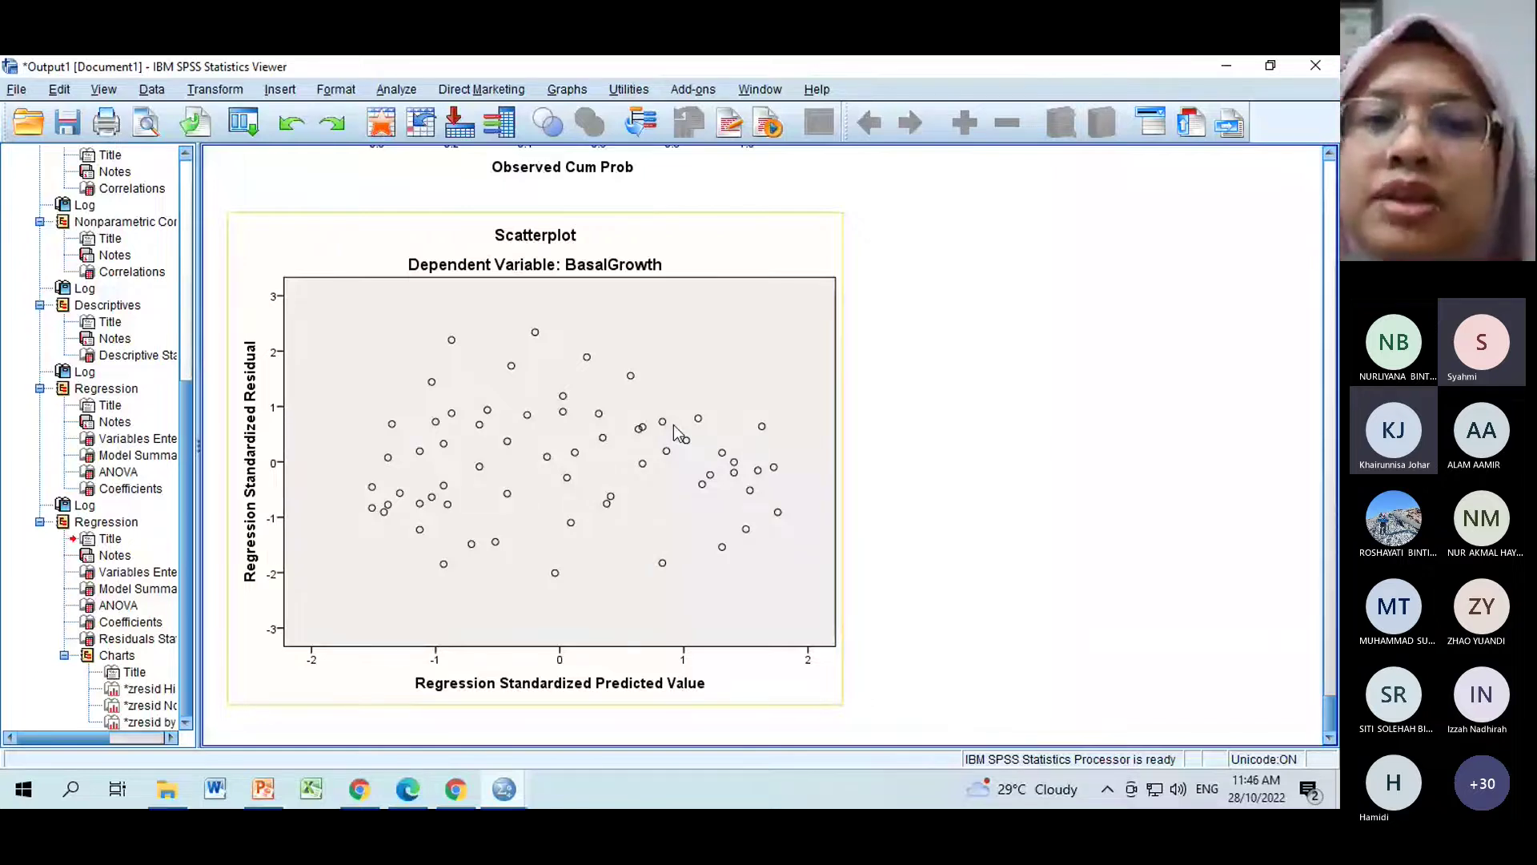
pyautogui.click(919, 478)
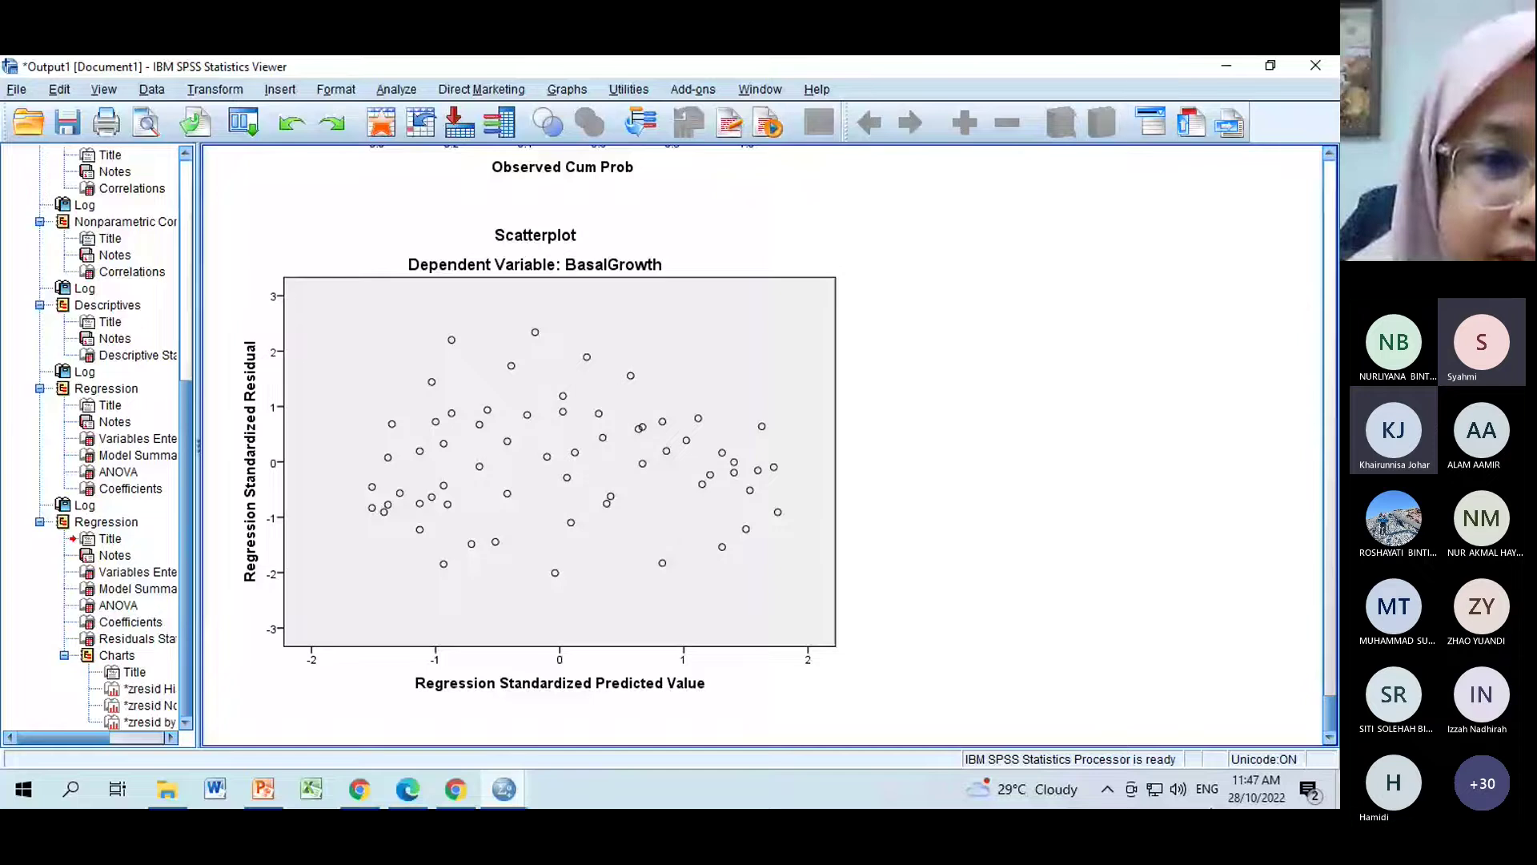
# Send the presenter's e-mail address in the Teams meeting chat.
pyautogui.click(358, 795)
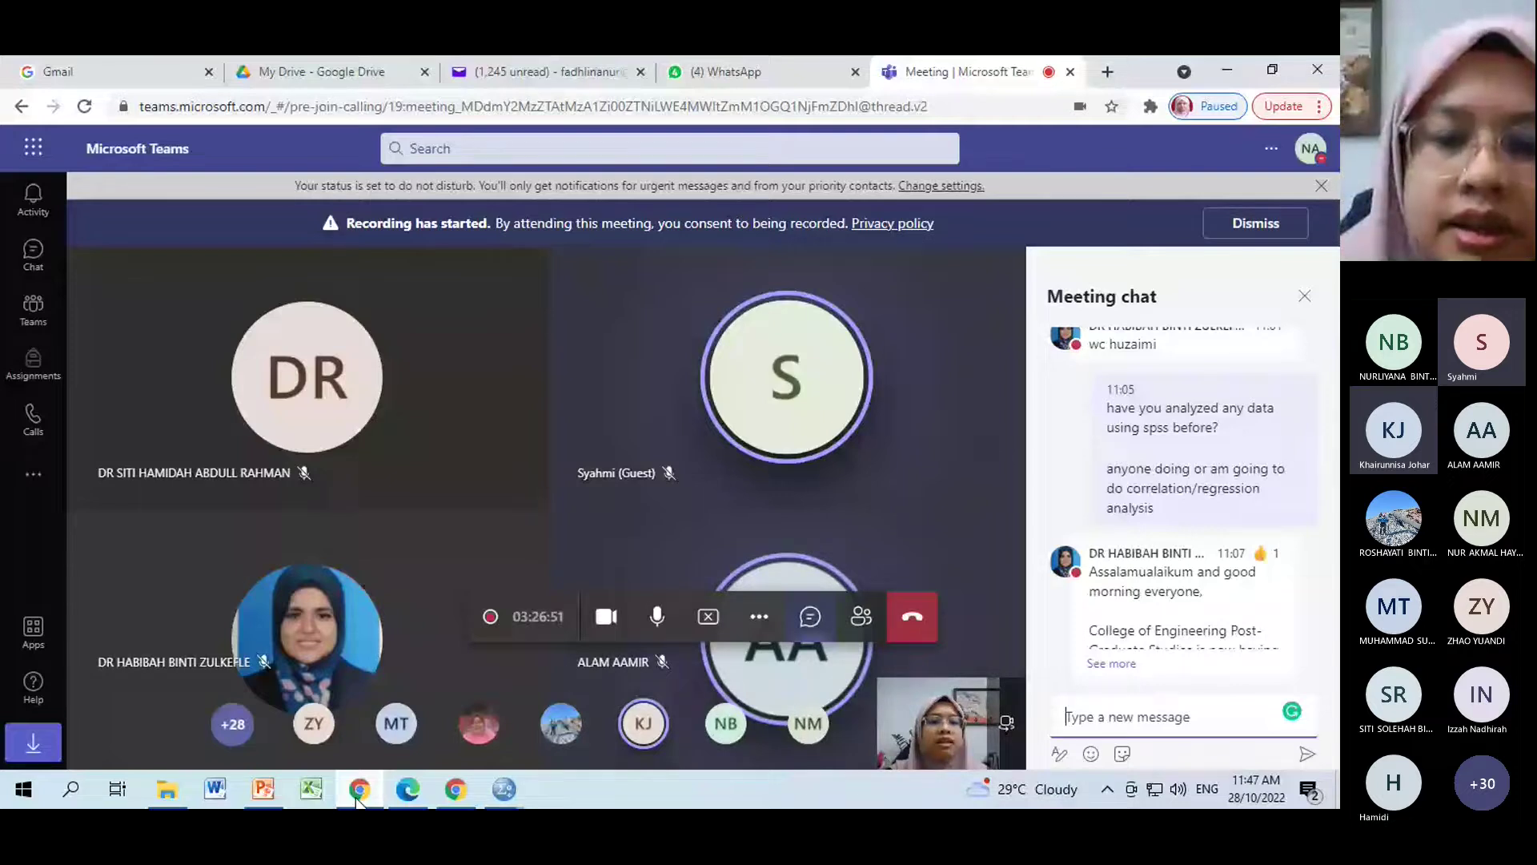
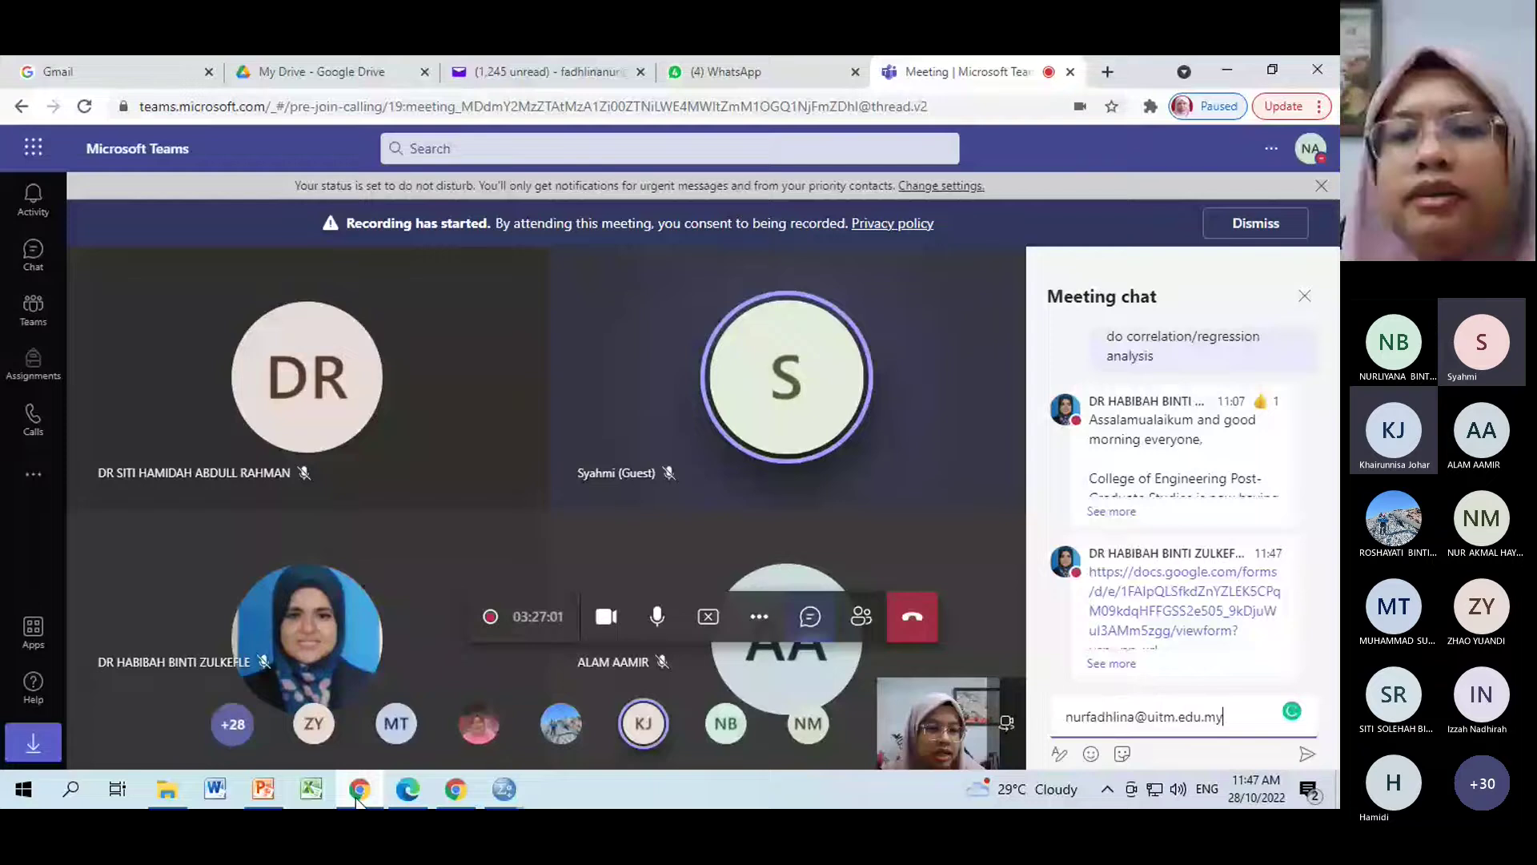
pyautogui.press('Return')
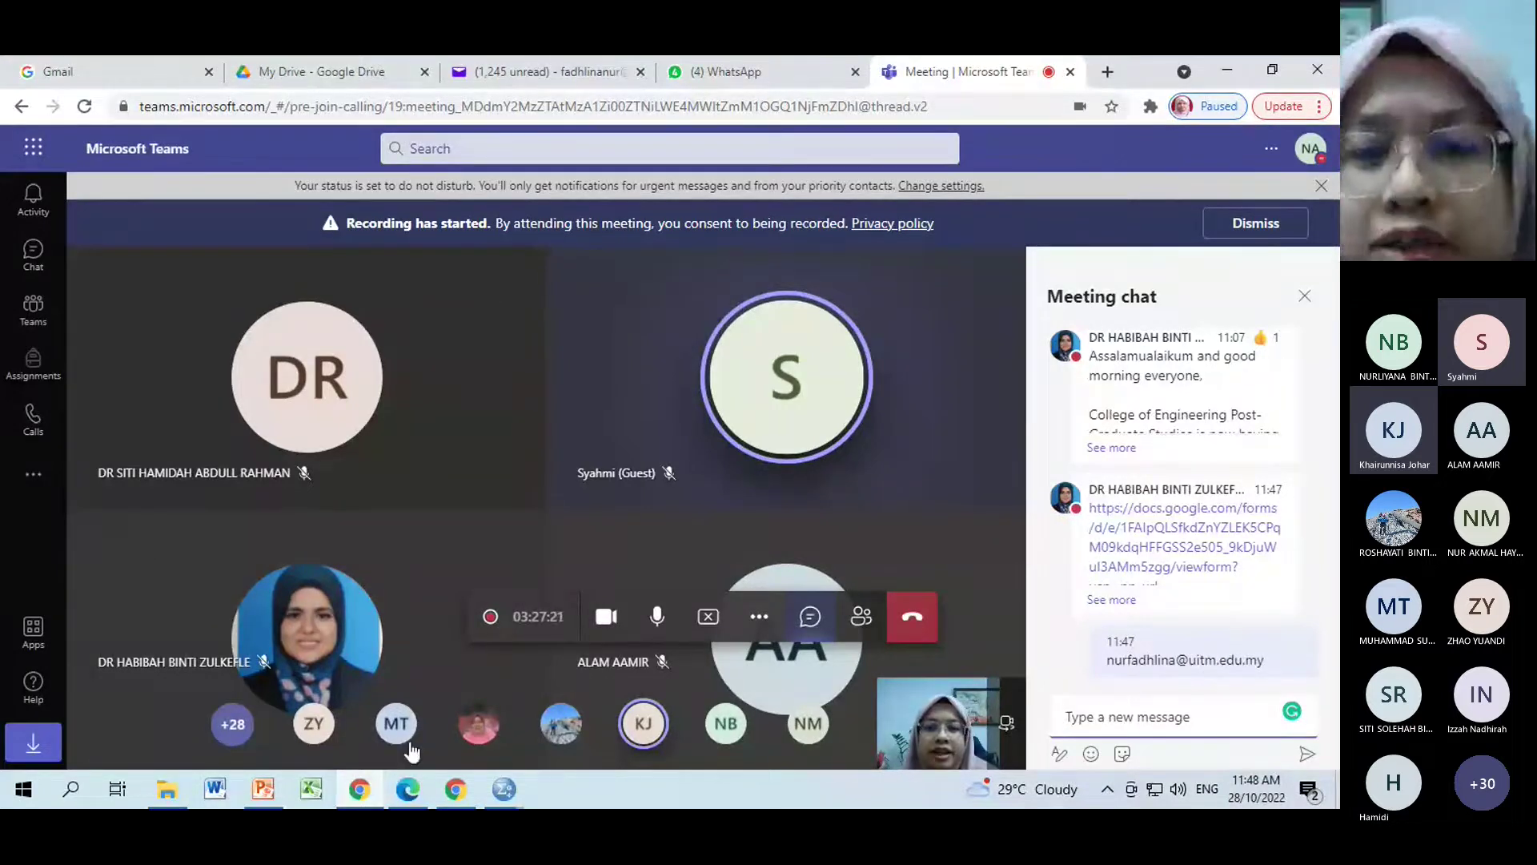
pyautogui.moveTo(445, 780)
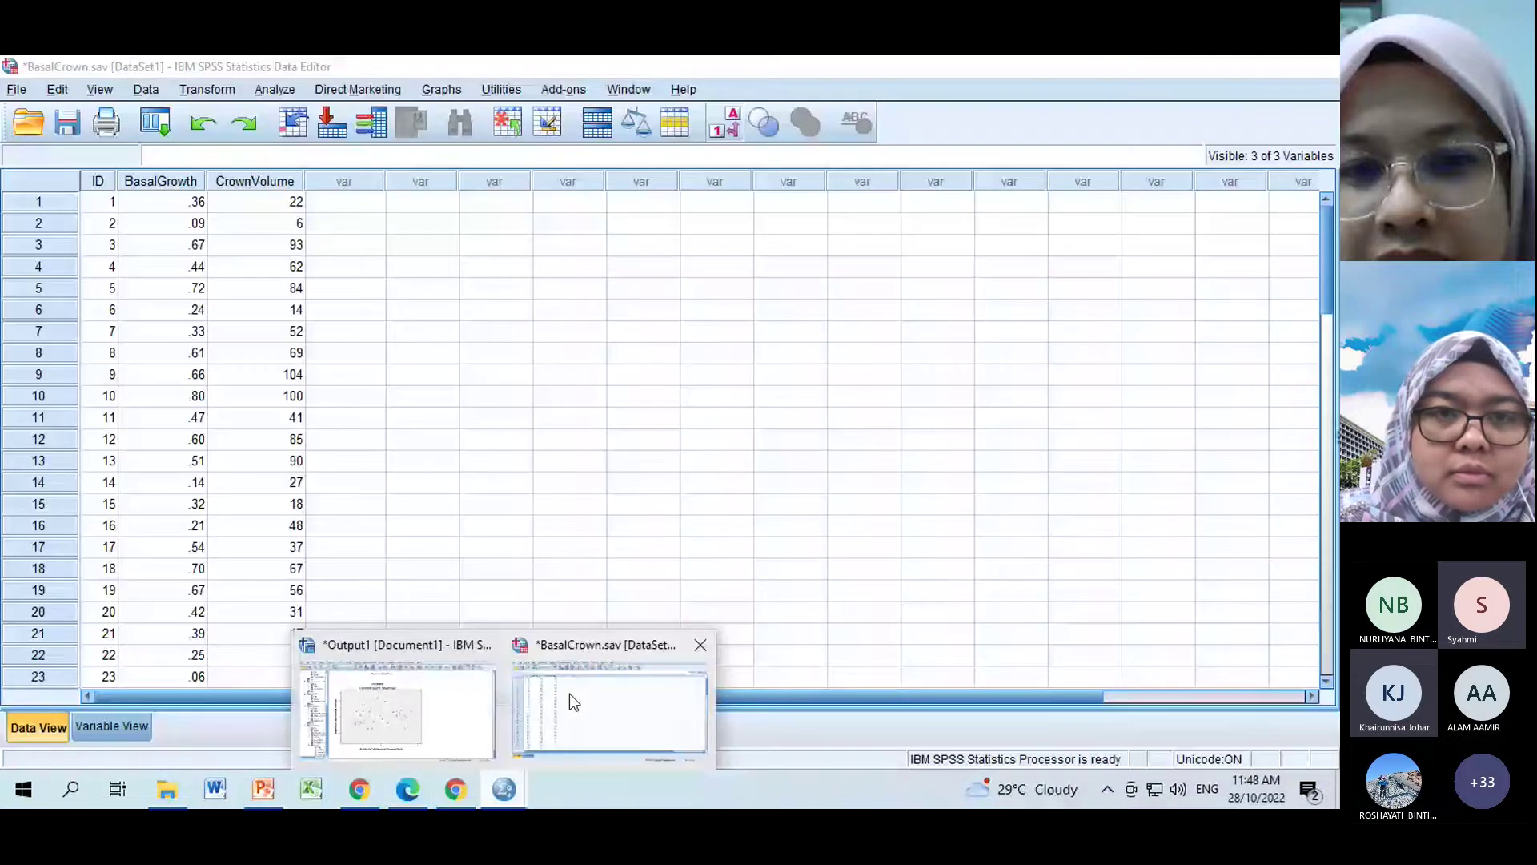
# In Variable View of BasalCrown.sav, add 'height' as a numeric variable, width 8, 2 decimals, Scale.
pyautogui.click(570, 693)
pyautogui.click(573, 401)
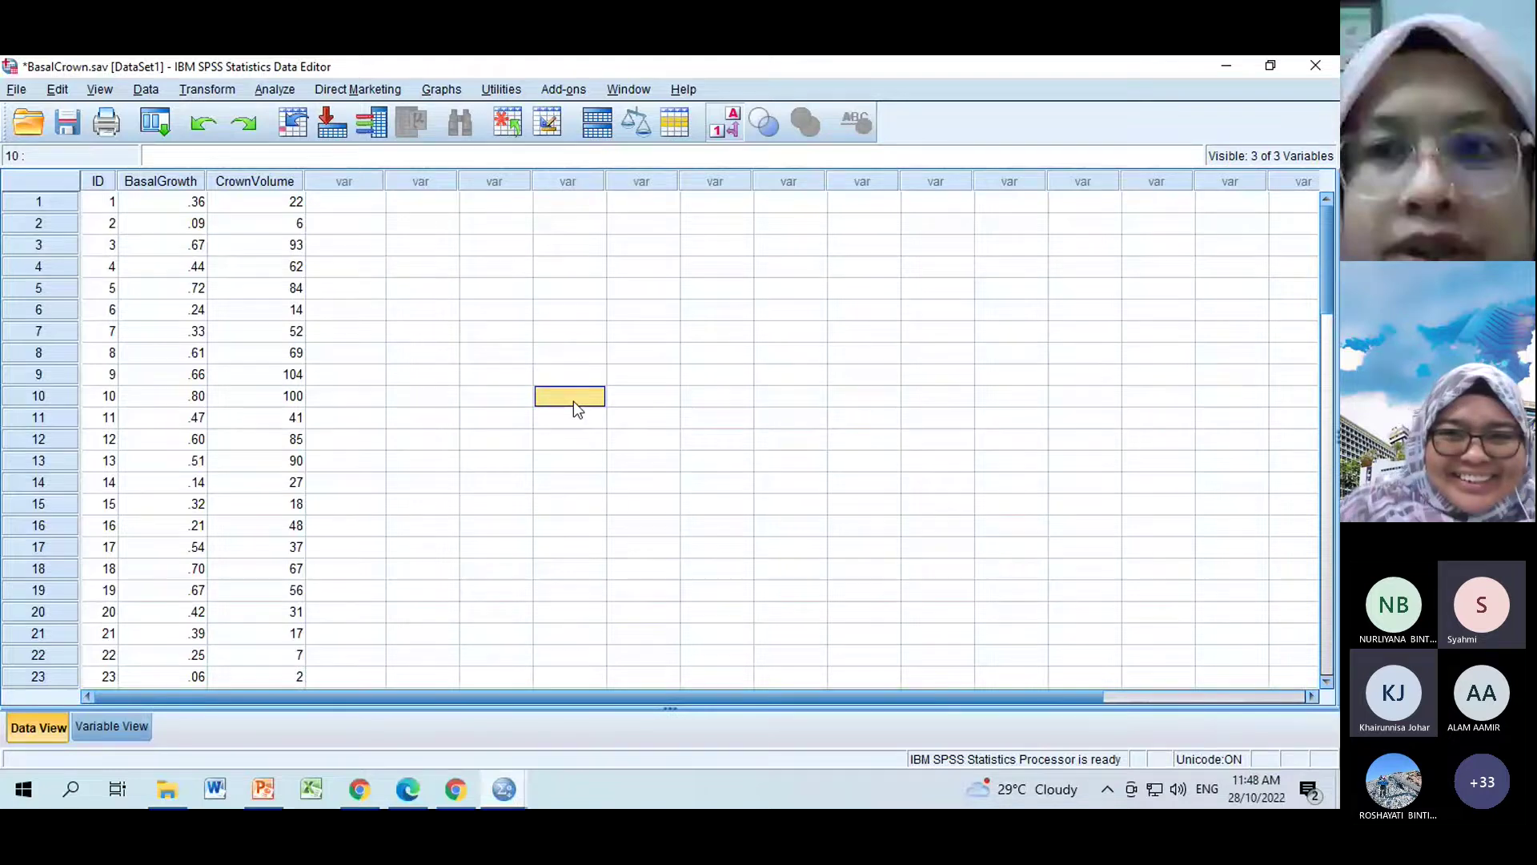
pyautogui.click(352, 181)
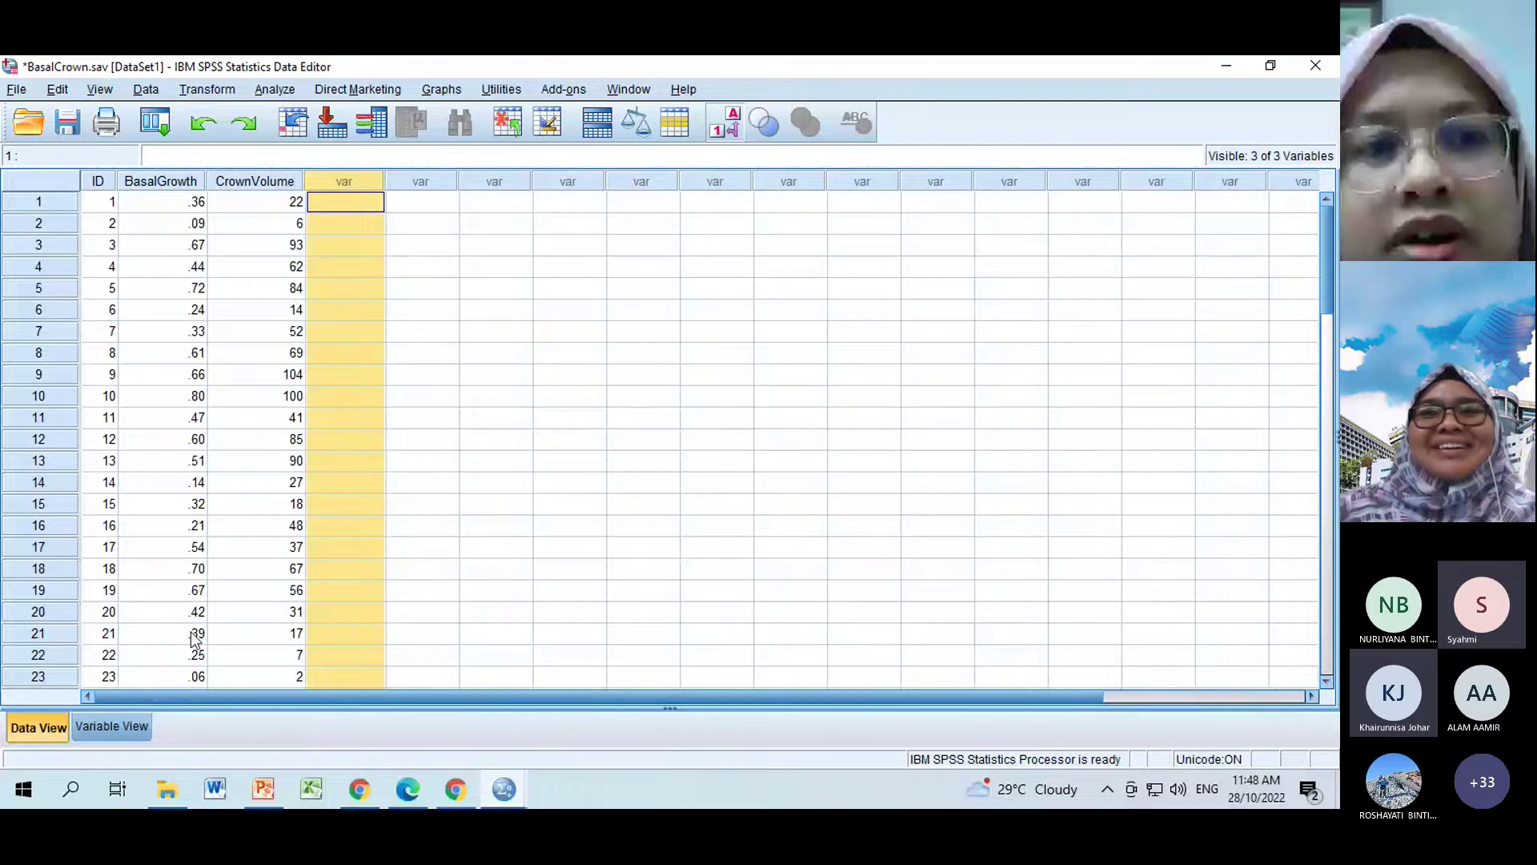
pyautogui.click(120, 730)
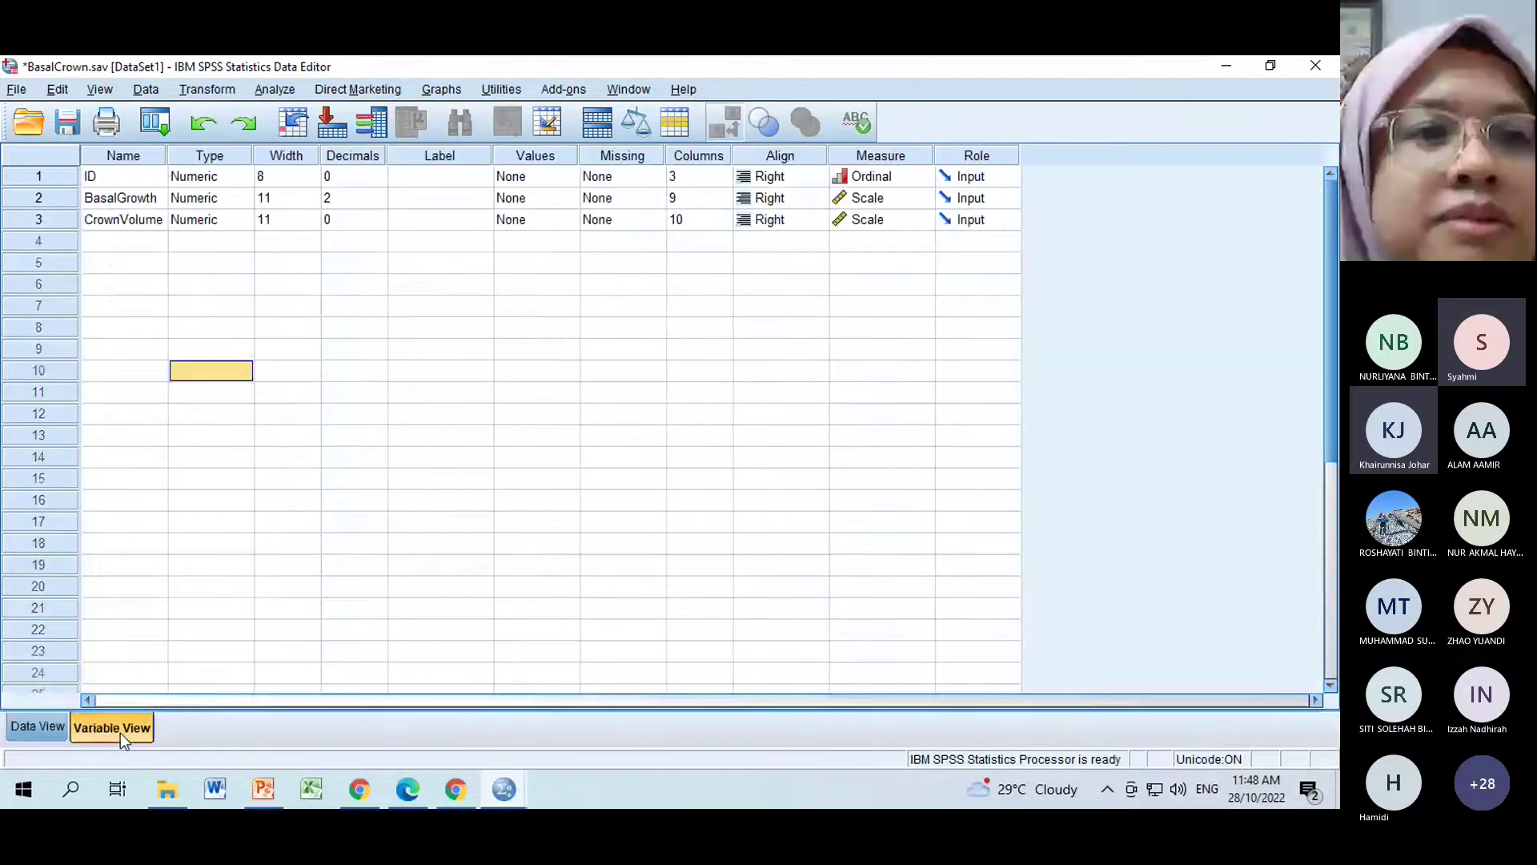
pyautogui.click(107, 238)
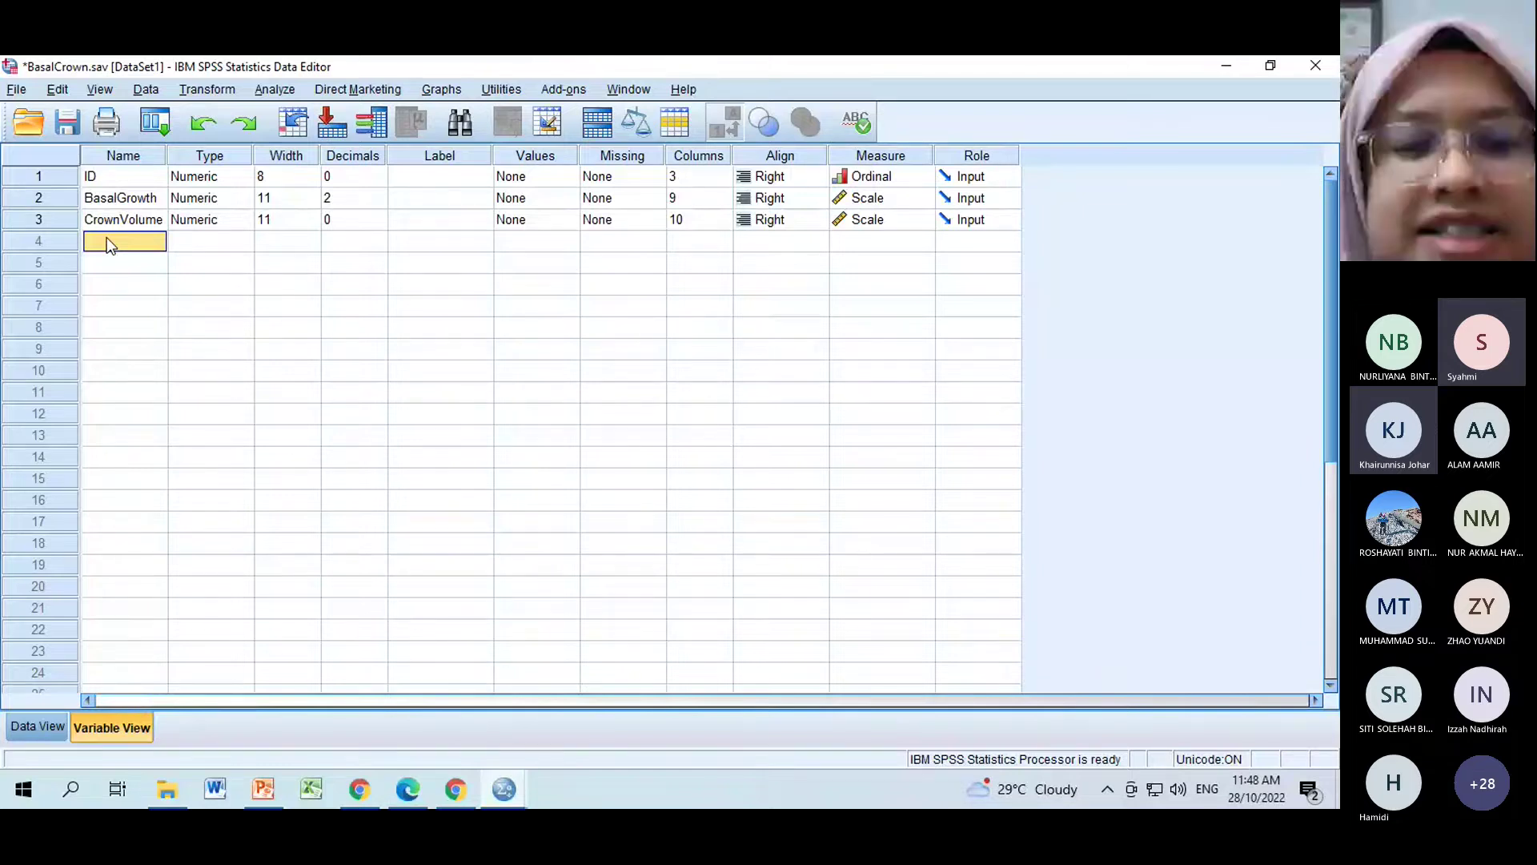
pyautogui.write('h')
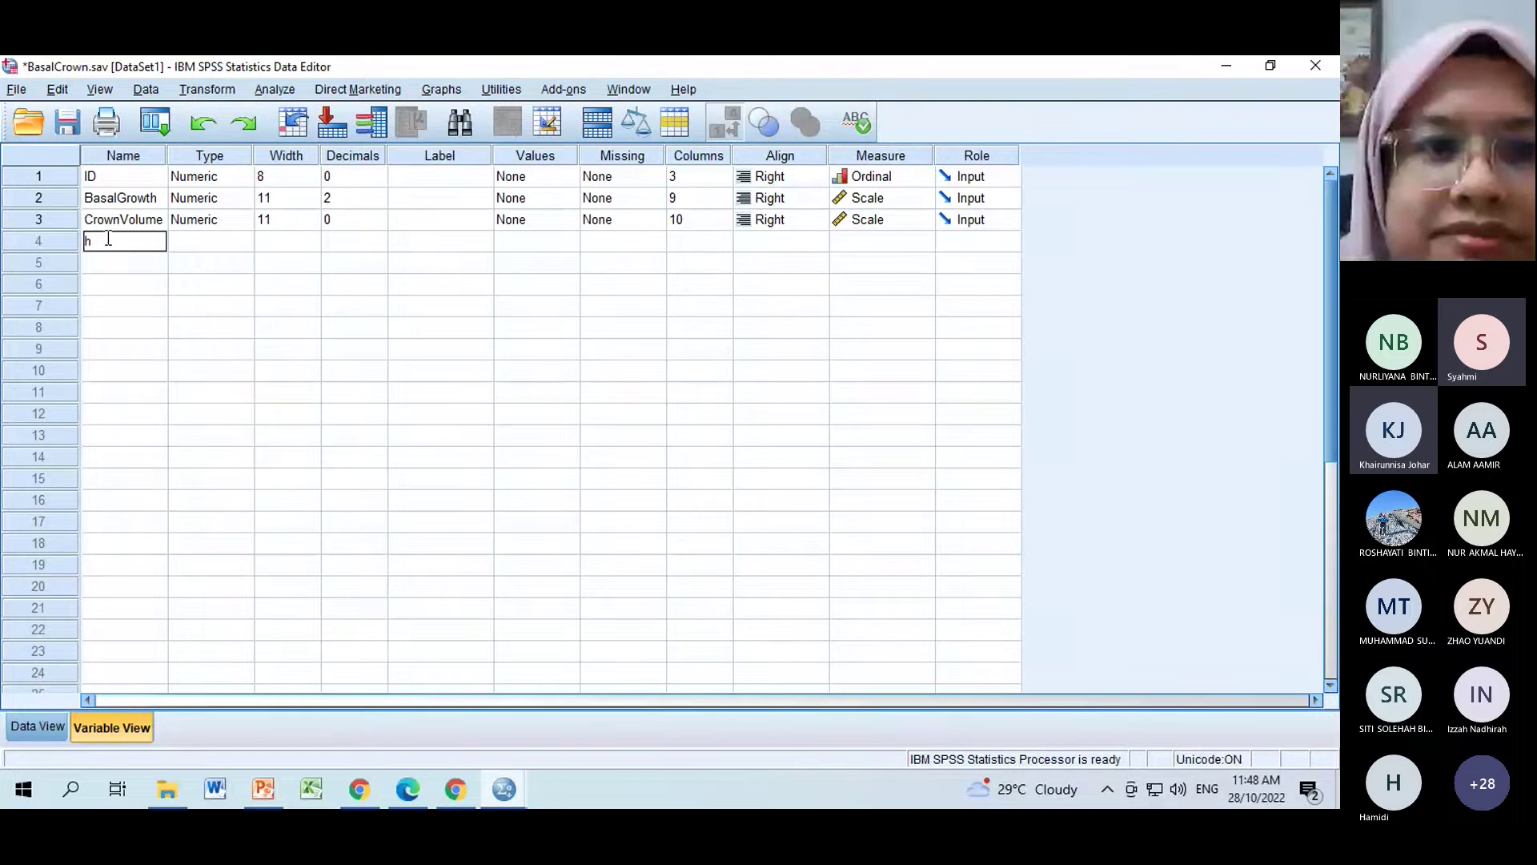
pyautogui.write('eight')
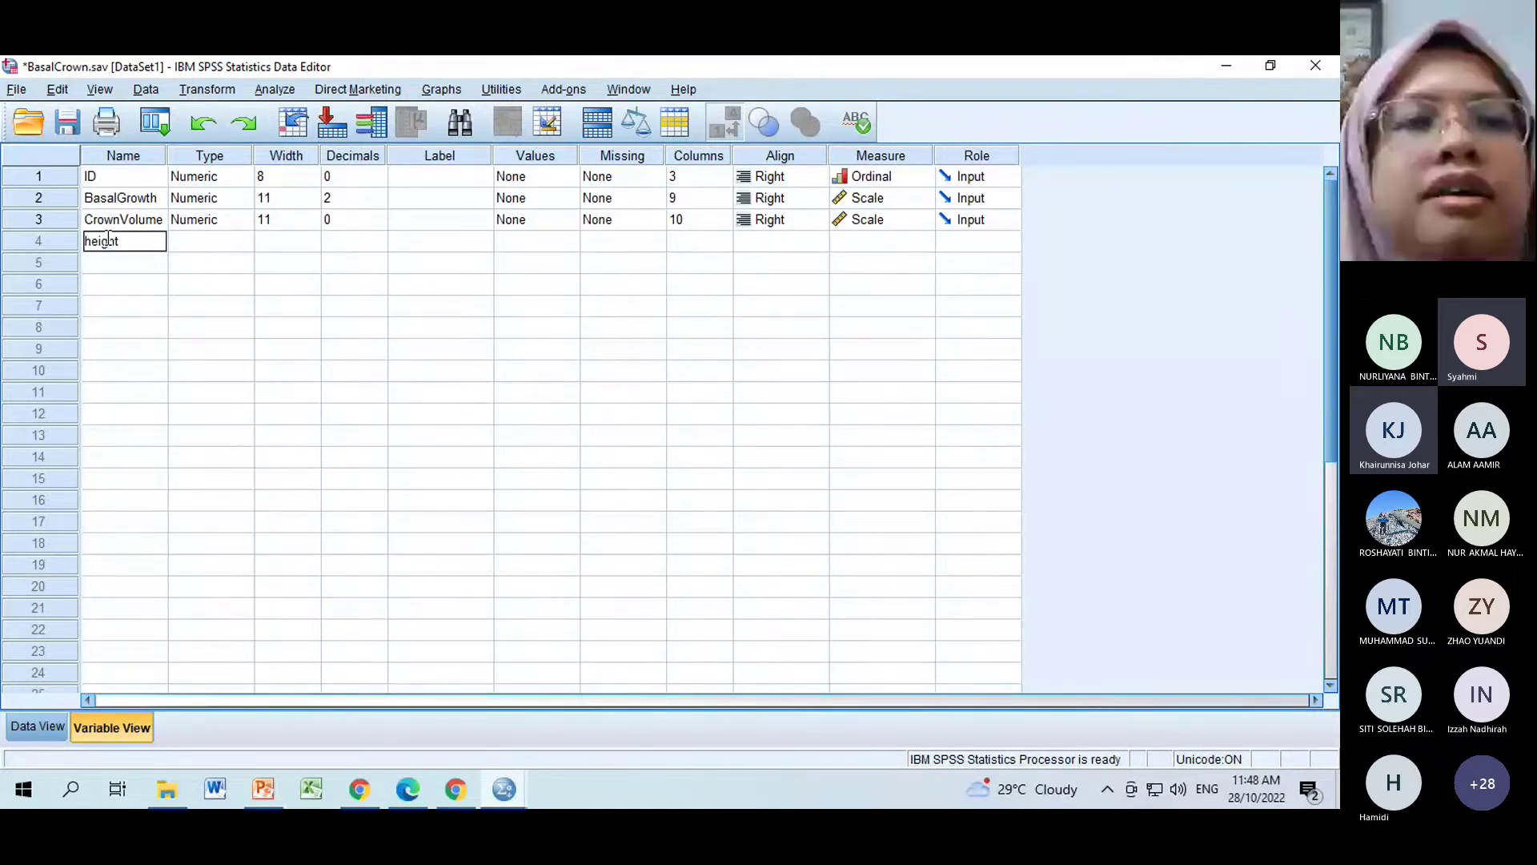
pyautogui.press('Tab')
pyautogui.press('Tab')
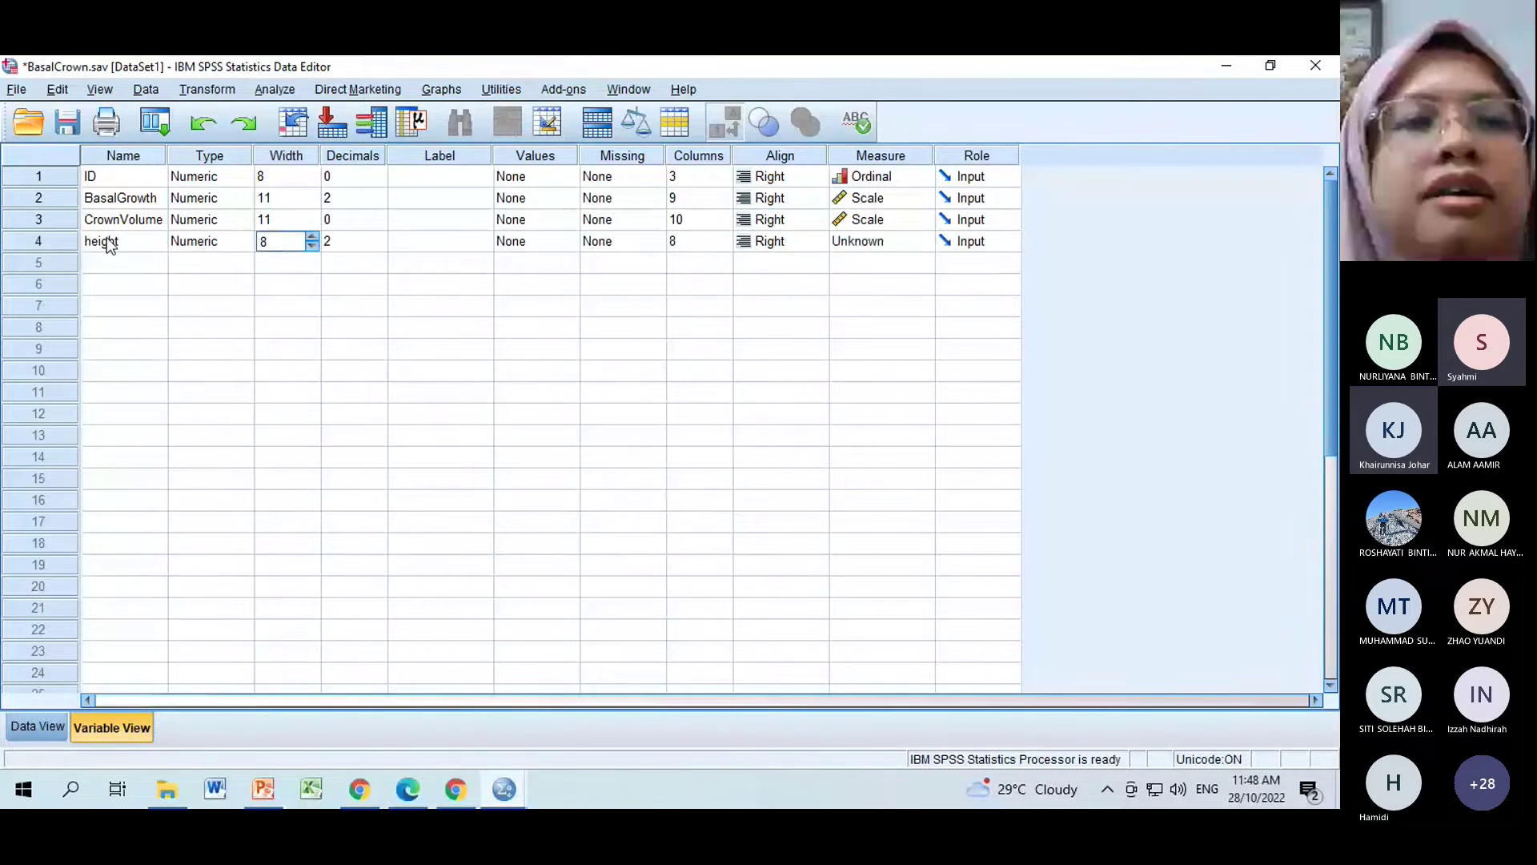
pyautogui.press('Tab')
pyautogui.press('Tab')
pyautogui.press('Tab')
pyautogui.press('Tab')
pyautogui.press('Tab')
pyautogui.press('Tab')
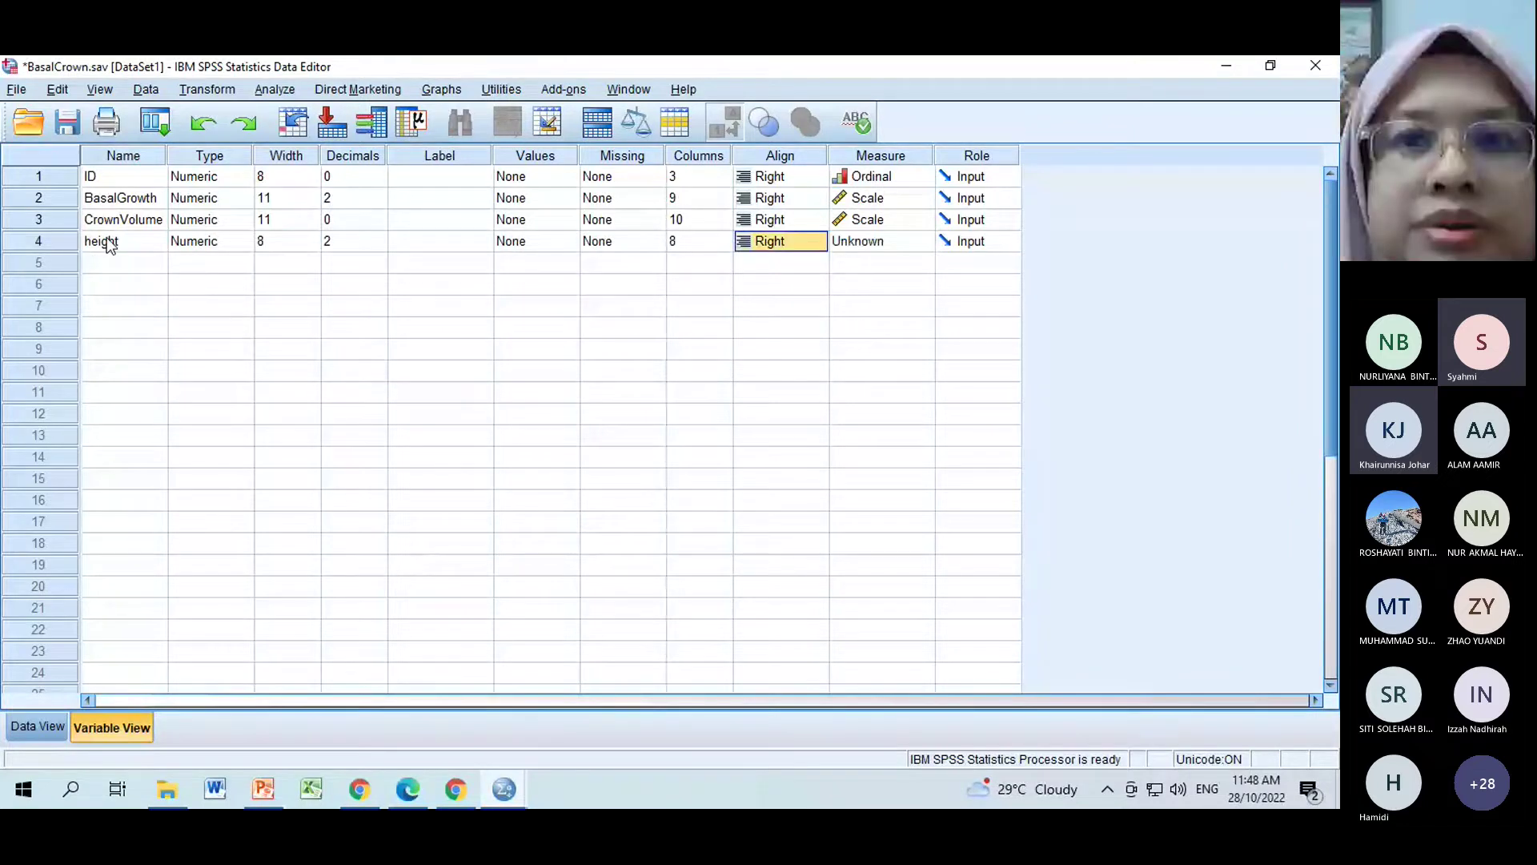
pyautogui.press('Tab')
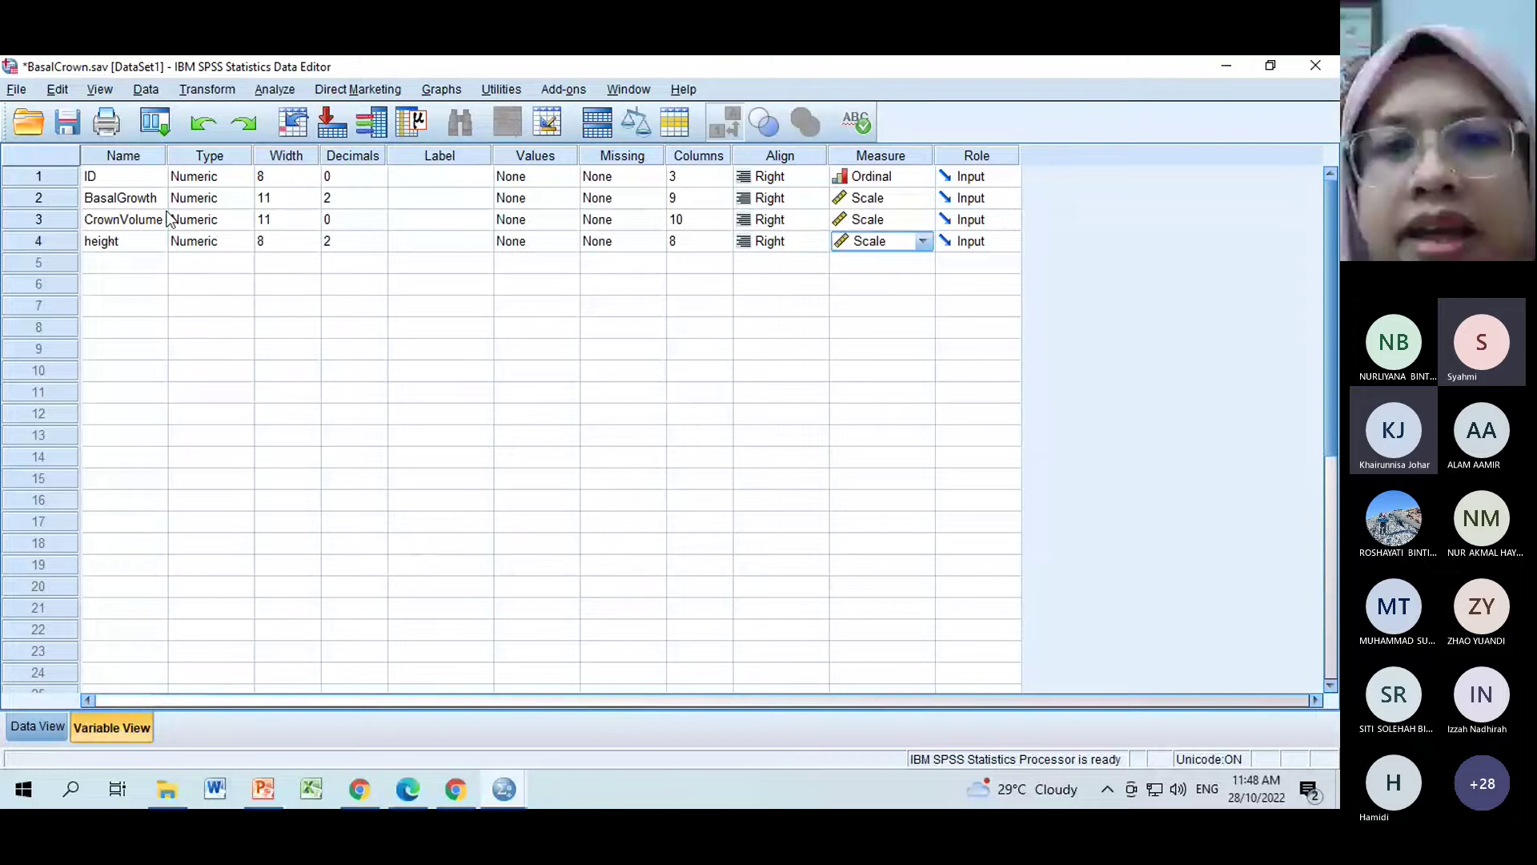
pyautogui.click(922, 241)
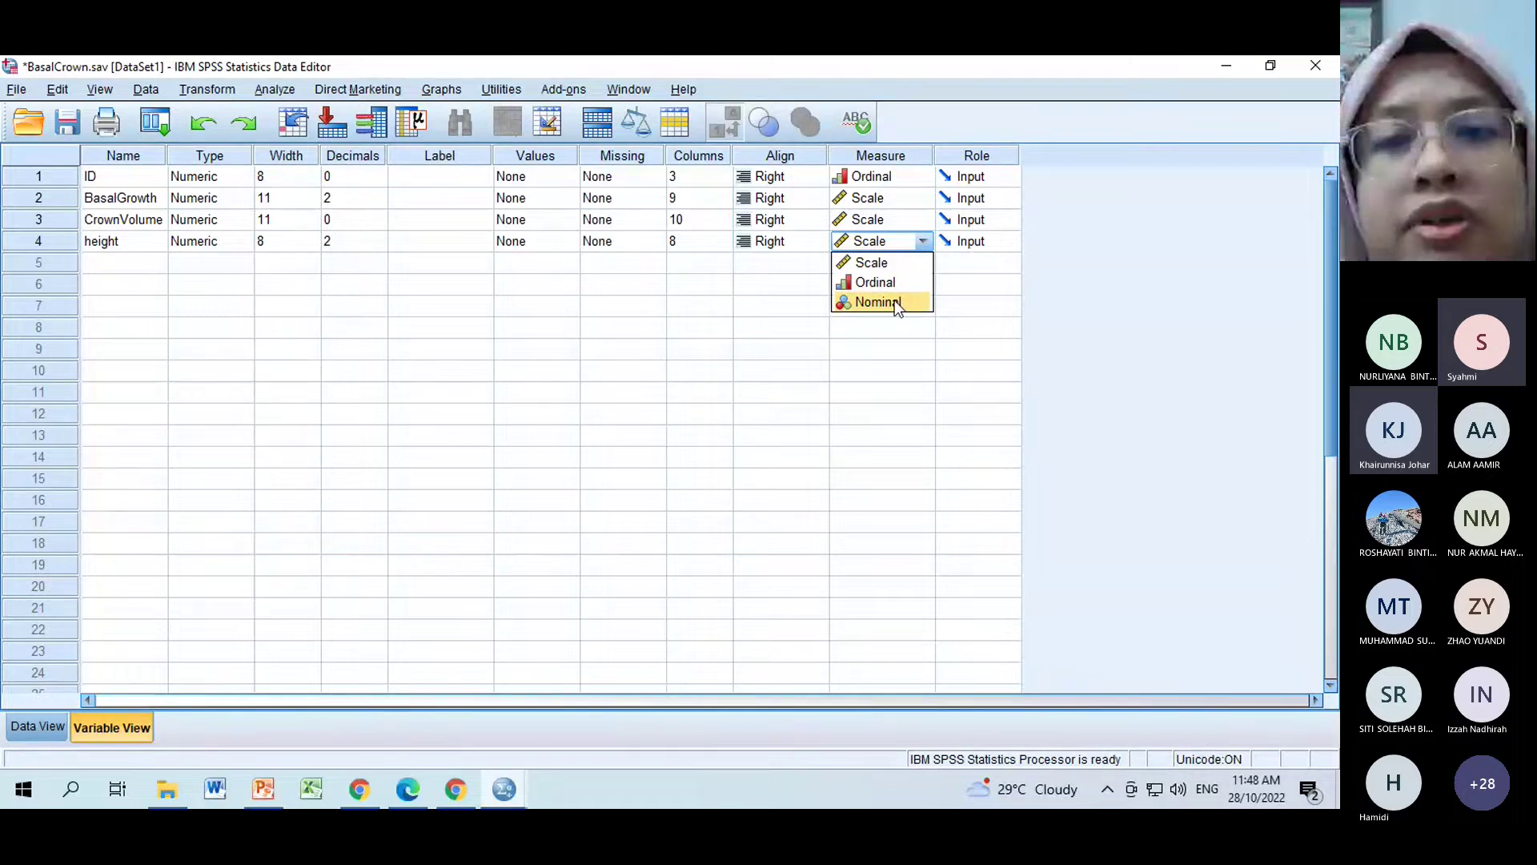
pyautogui.click(882, 263)
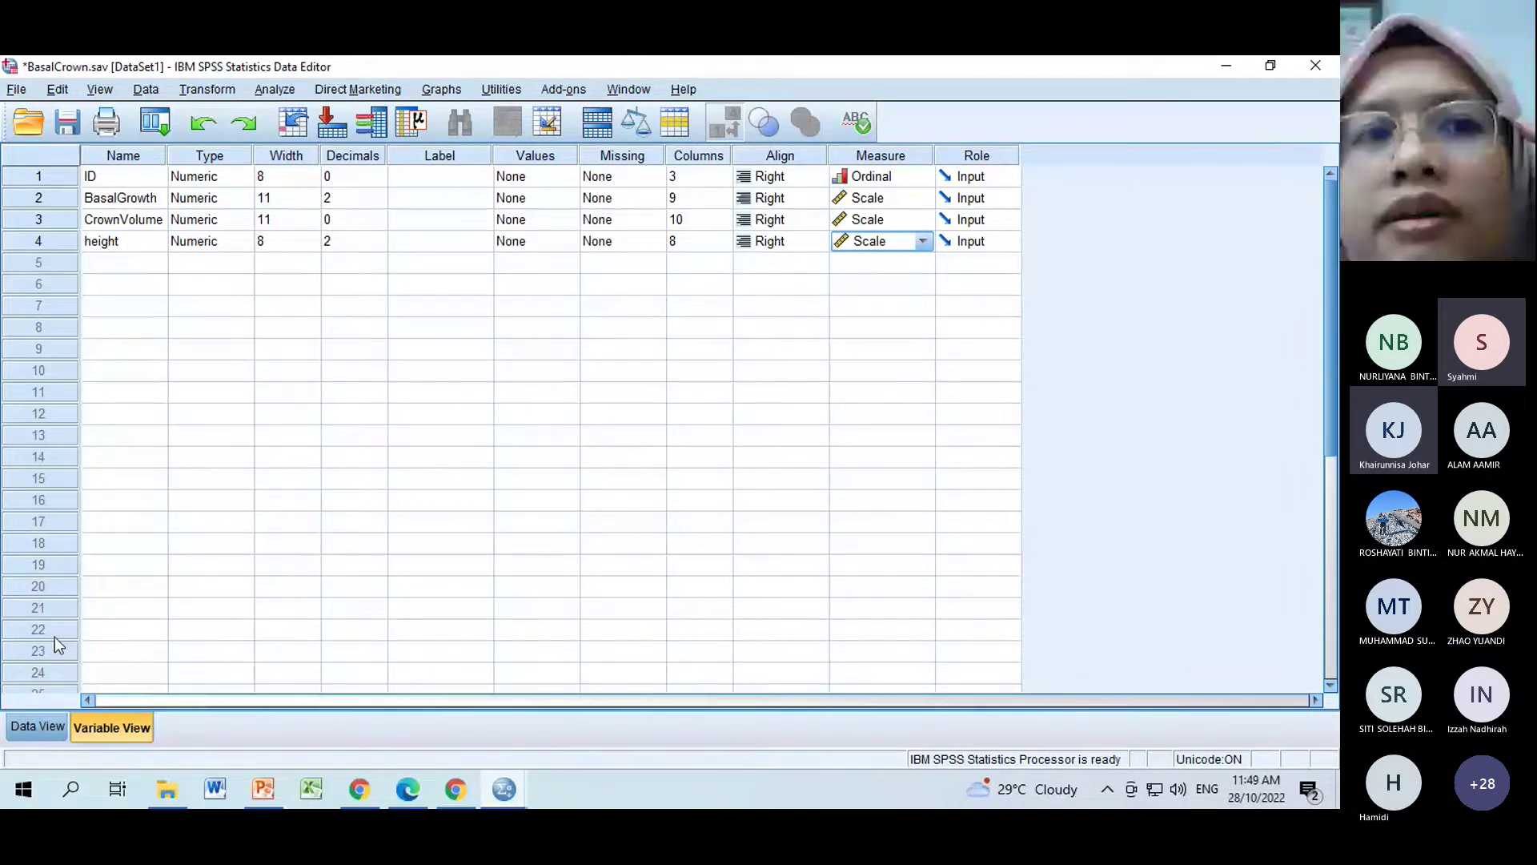
# Copy CrownVolume rows 9–19 and paste them into height starting at rows 1, 12 and 23.
pyautogui.click(48, 729)
pyautogui.press('Delete')
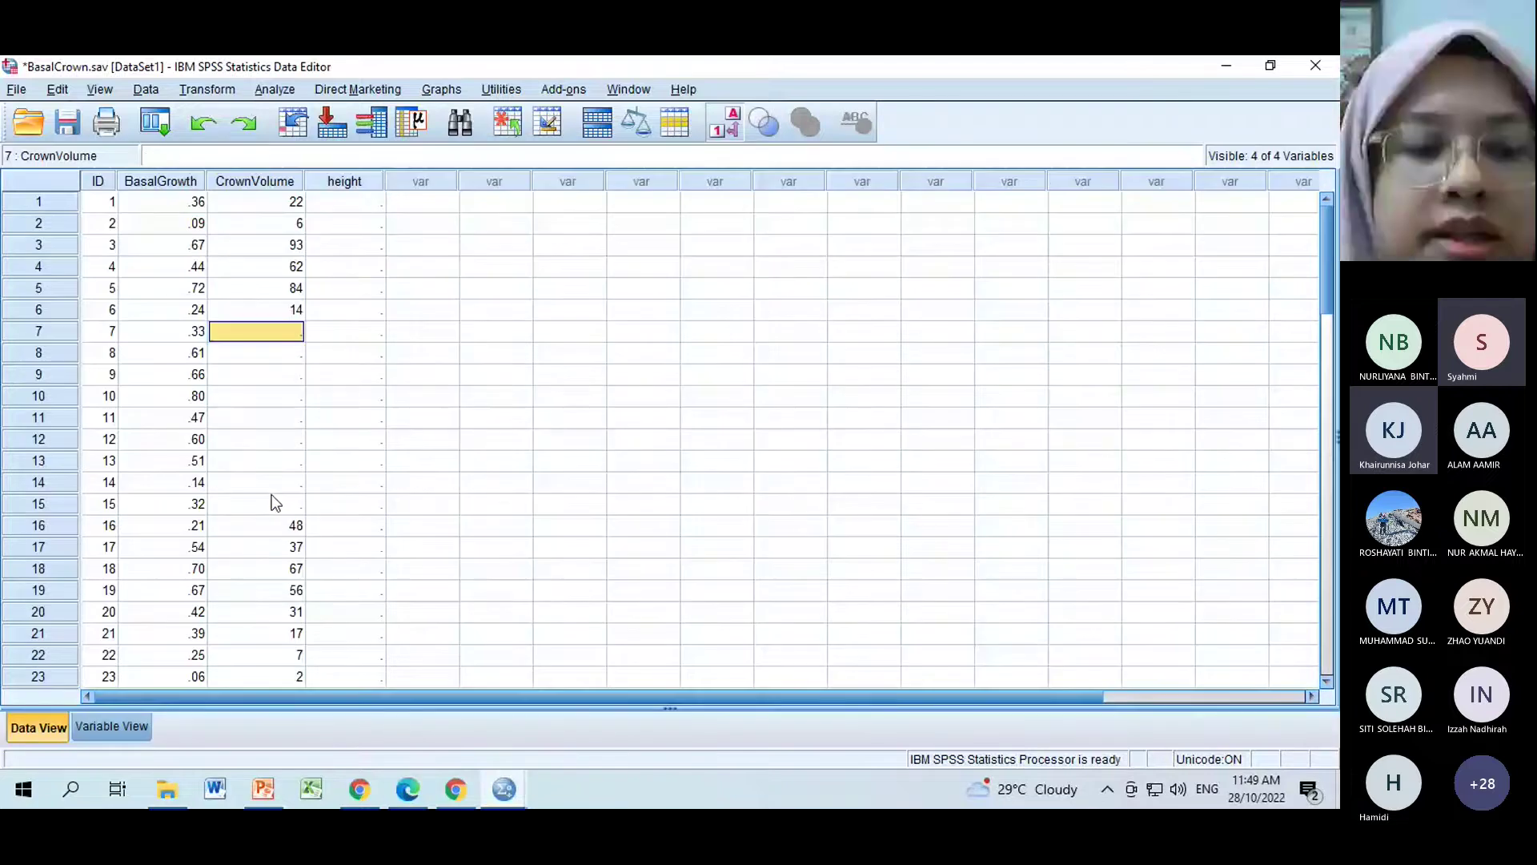
pyautogui.hotkey('ctrl', 'z')
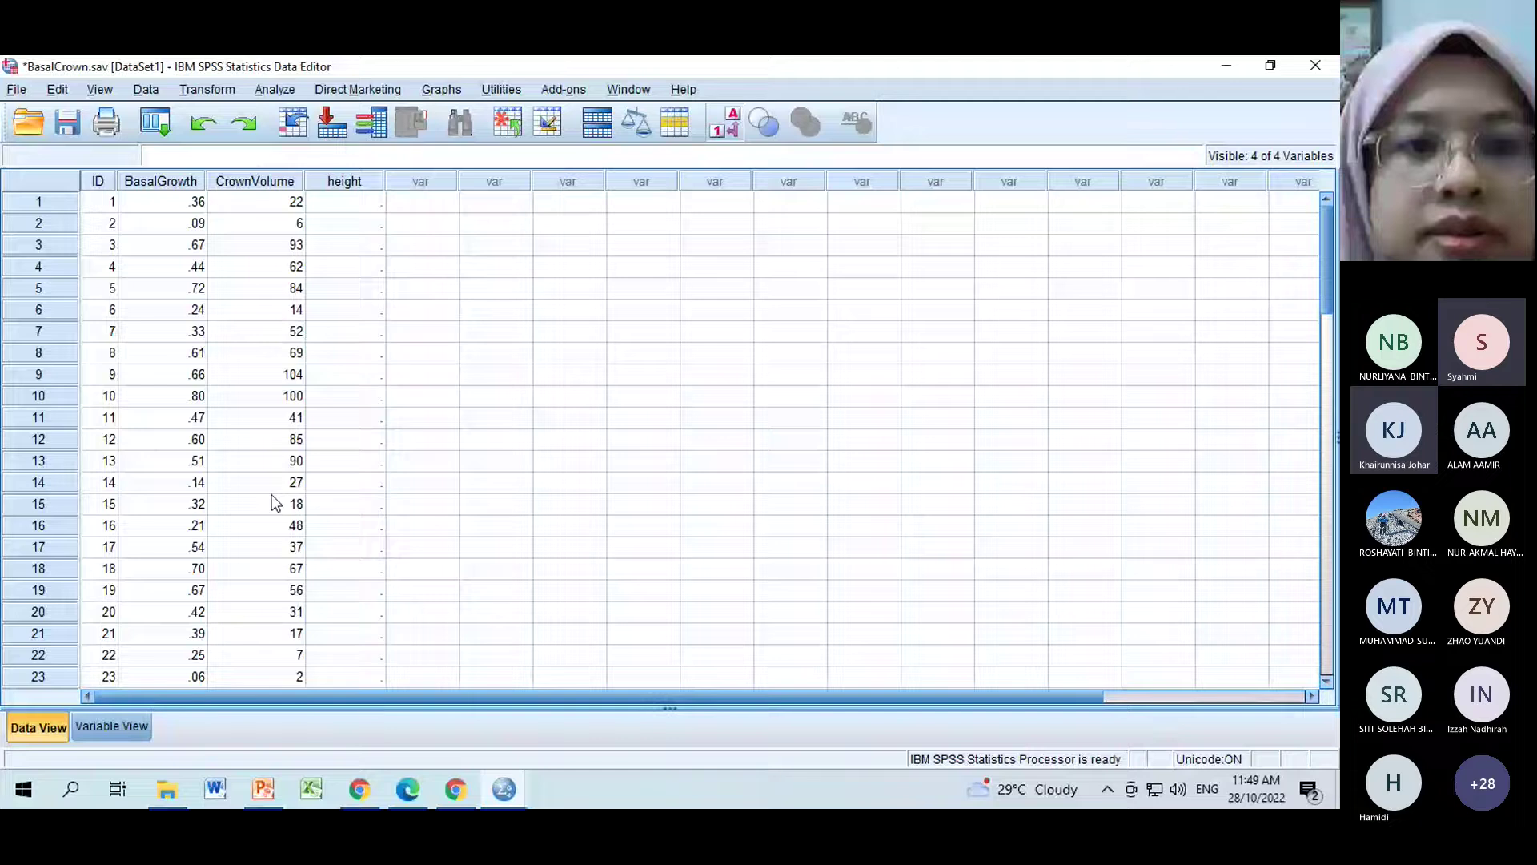
pyautogui.moveTo(272, 374); pyautogui.dragTo(277, 590)
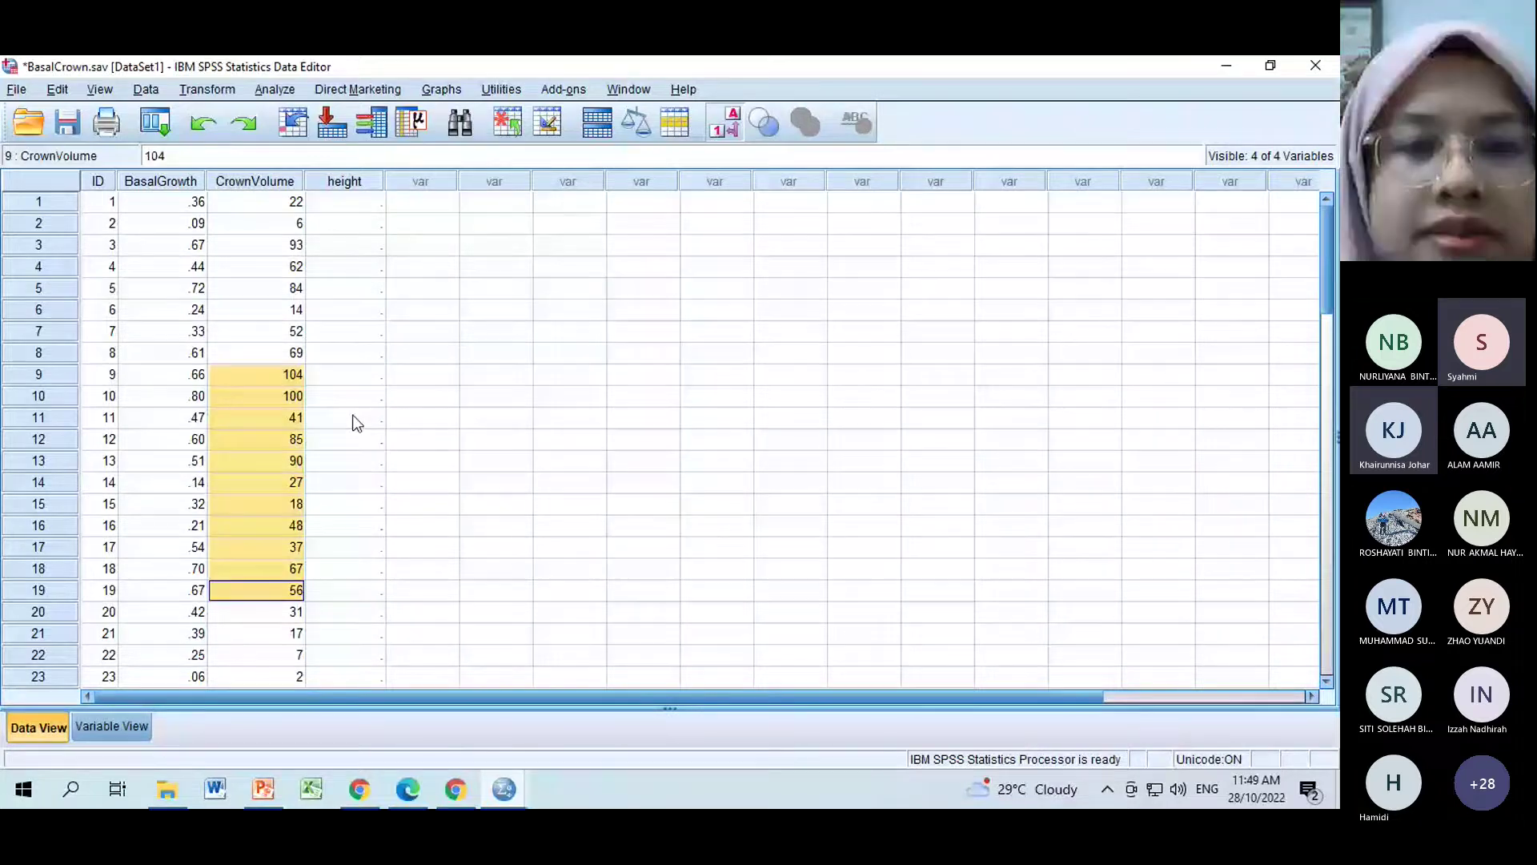
pyautogui.click(374, 201)
pyautogui.write('104.00 100.00 41.00 85.00 90.00 27.00 18.00 48.00 37.00 67.00 56.00')
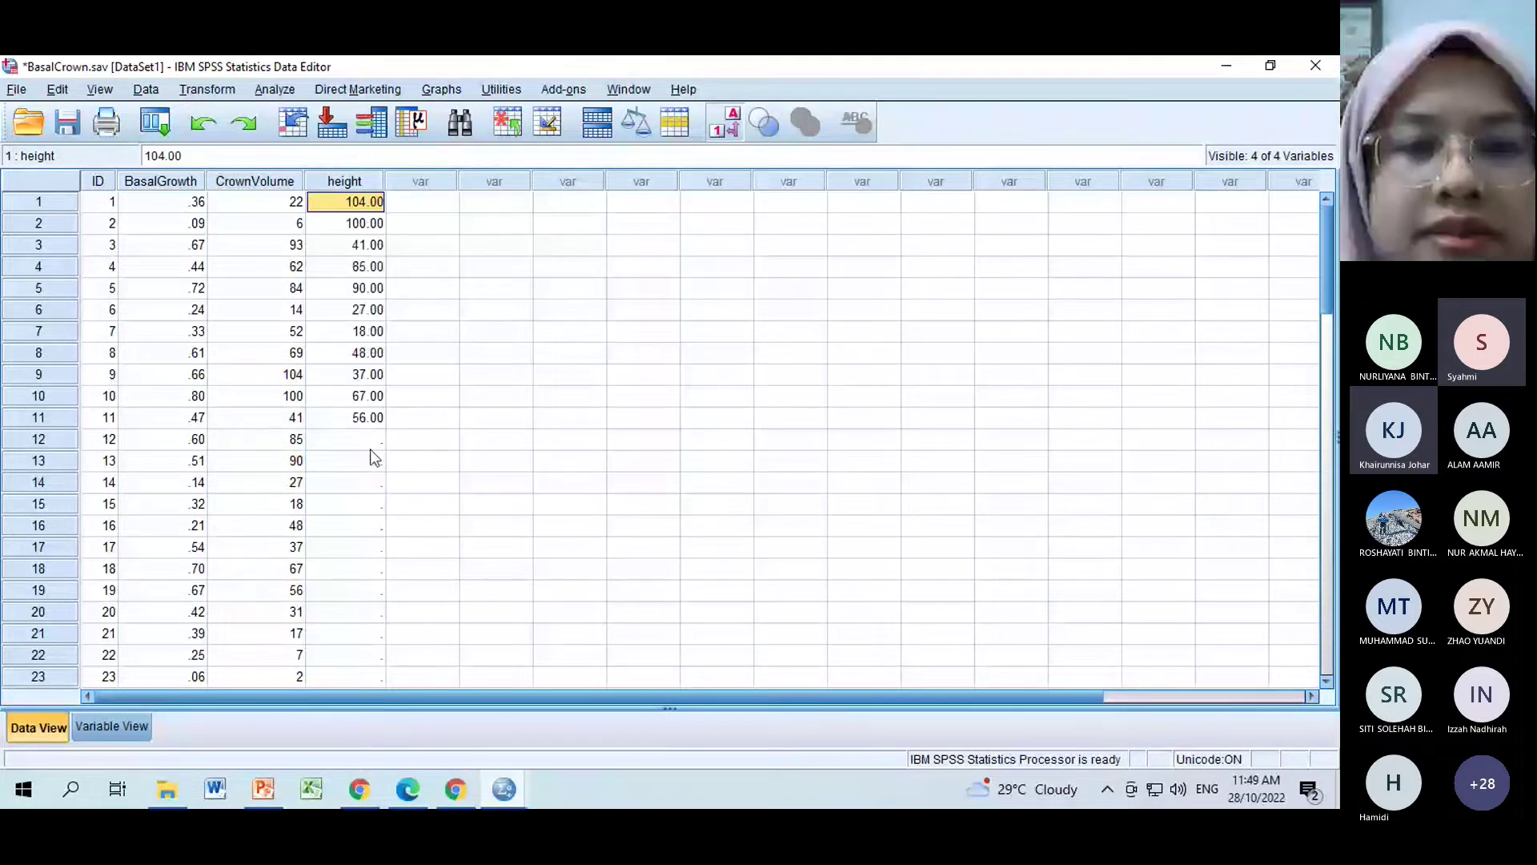
pyautogui.click(370, 449)
pyautogui.write('104.00 100.00 41.00 85.00 90.00 27.00 18.00 48.00 37.00 67.00 56.00')
pyautogui.click(376, 677)
pyautogui.hotkey('ctrl', 'v')
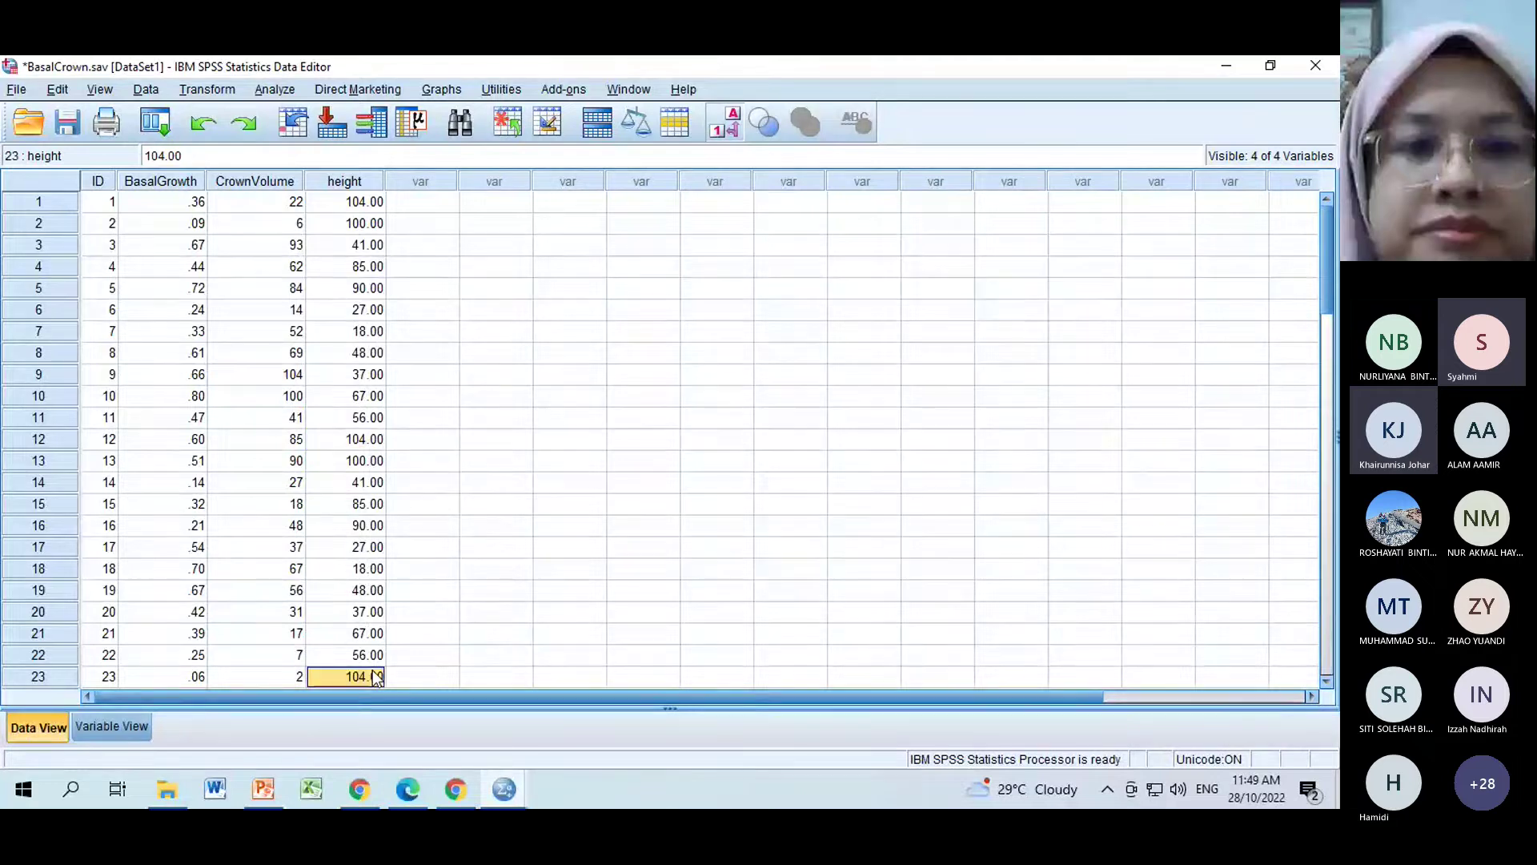
# Paste the same CrownVolume values into height again at rows 34 and 53.
pyautogui.click(1323, 321)
pyautogui.scroll(-3, 282, 286)
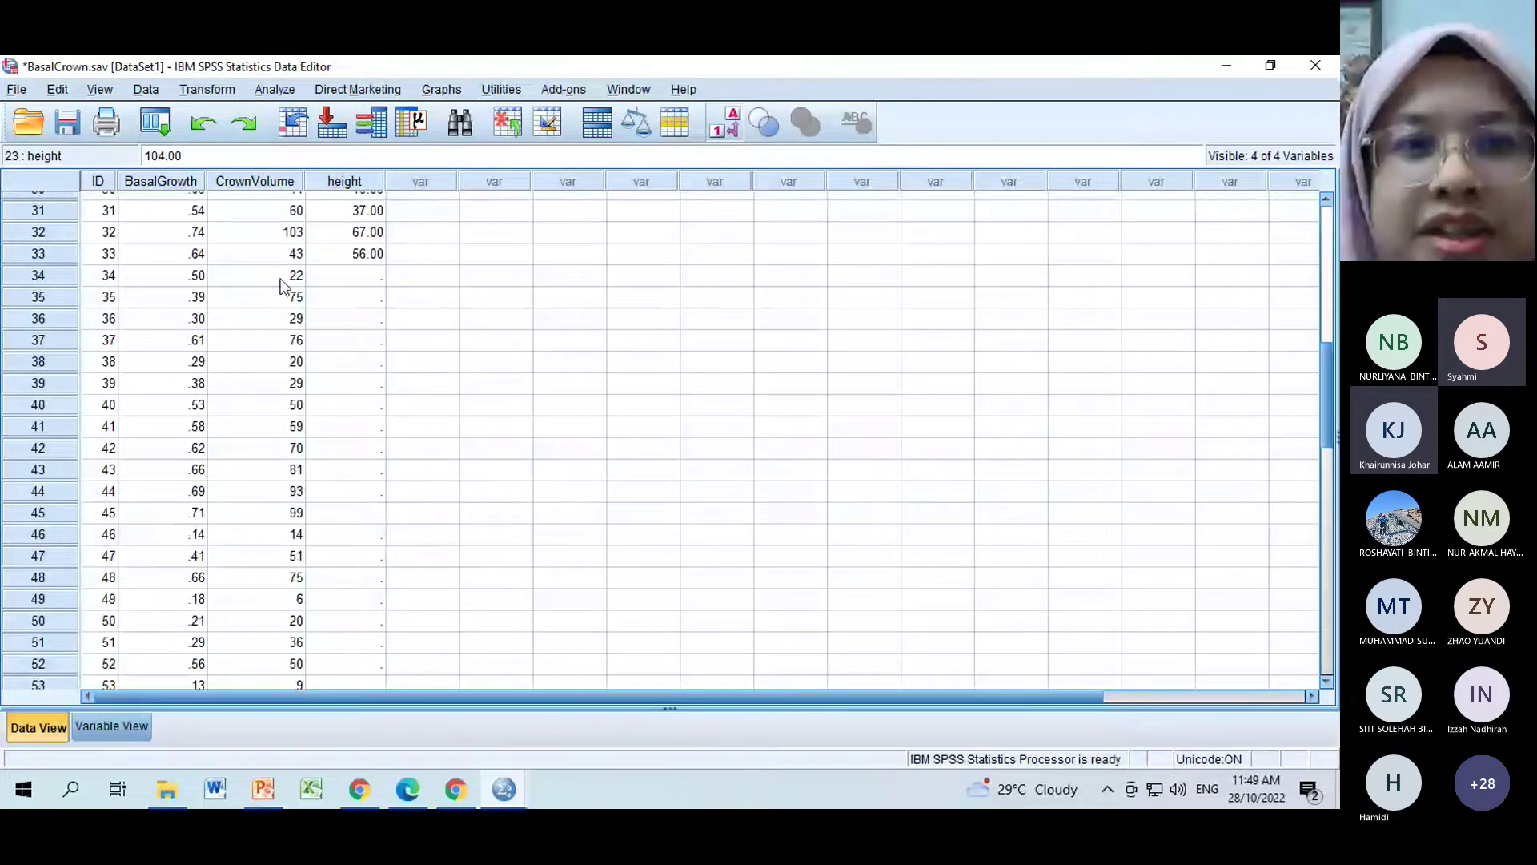
pyautogui.click(344, 274)
pyautogui.hotkey('ctrl', 'v')
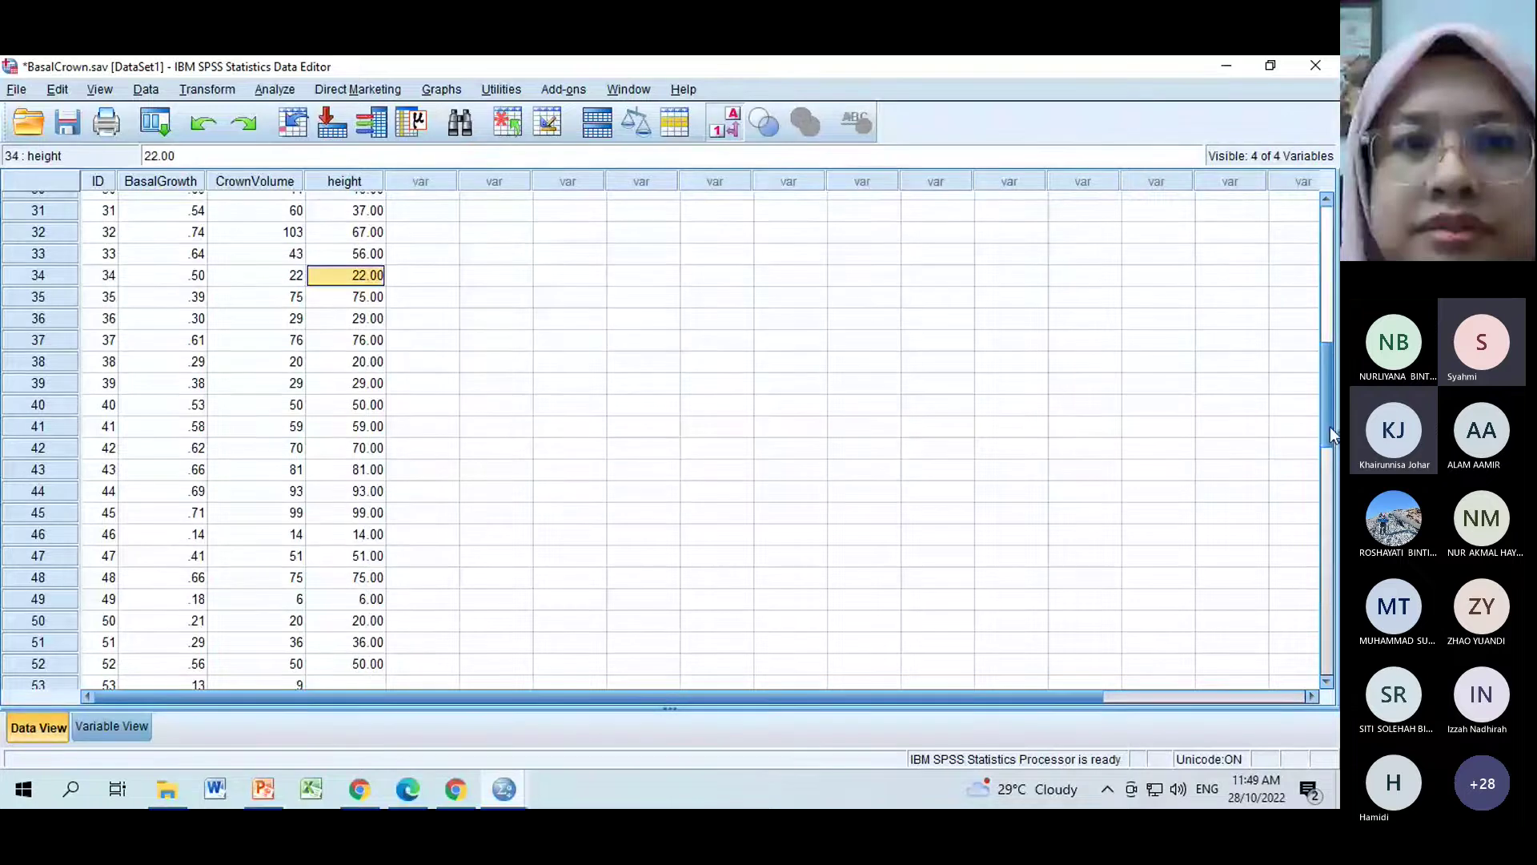
pyautogui.scroll(-5, 399, 239)
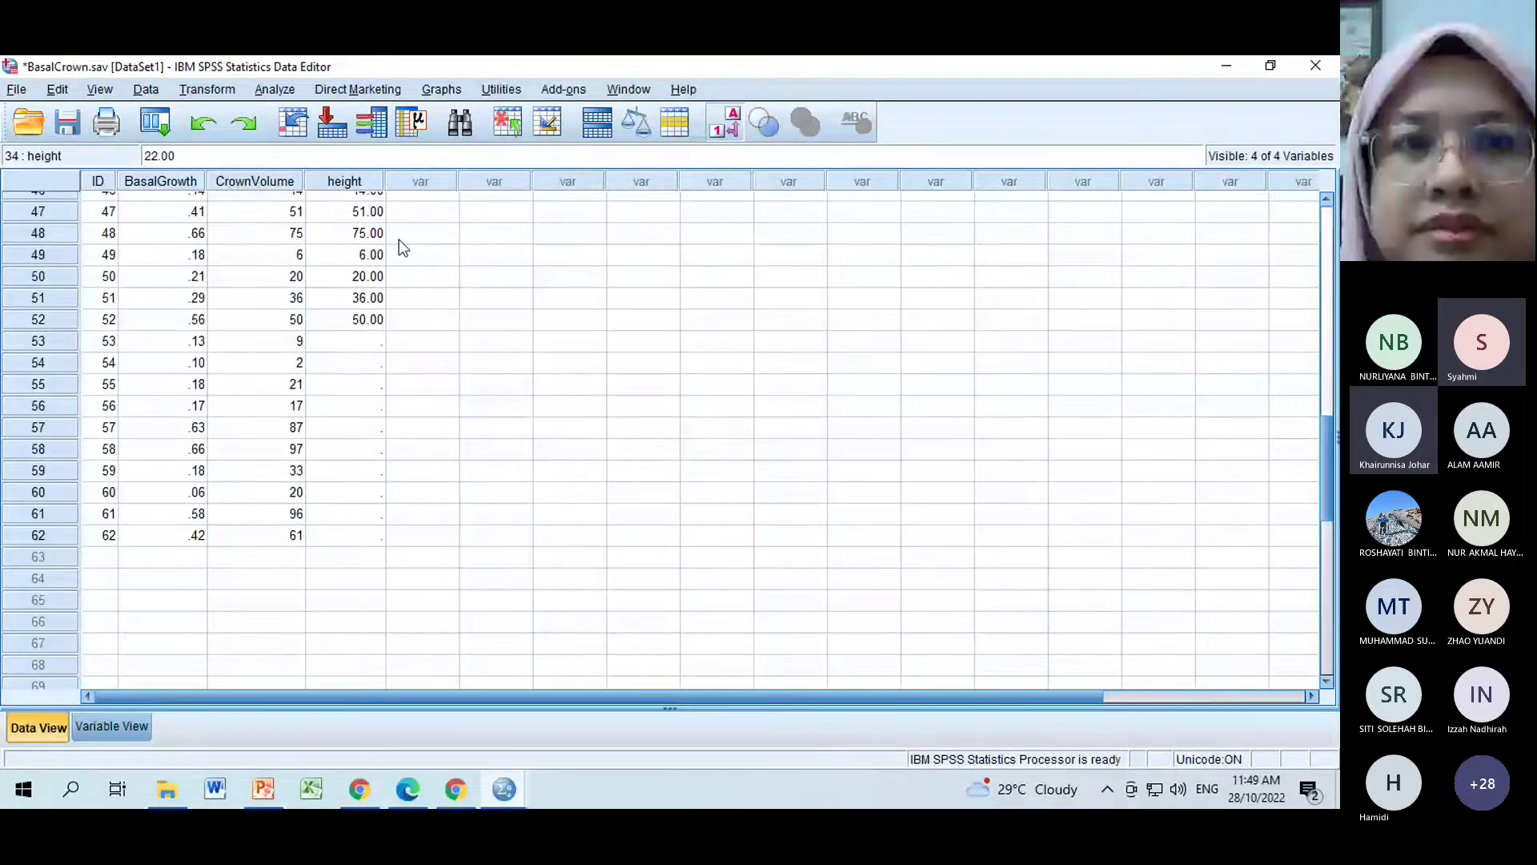
pyautogui.click(346, 350)
pyautogui.hotkey('ctrl', 'v')
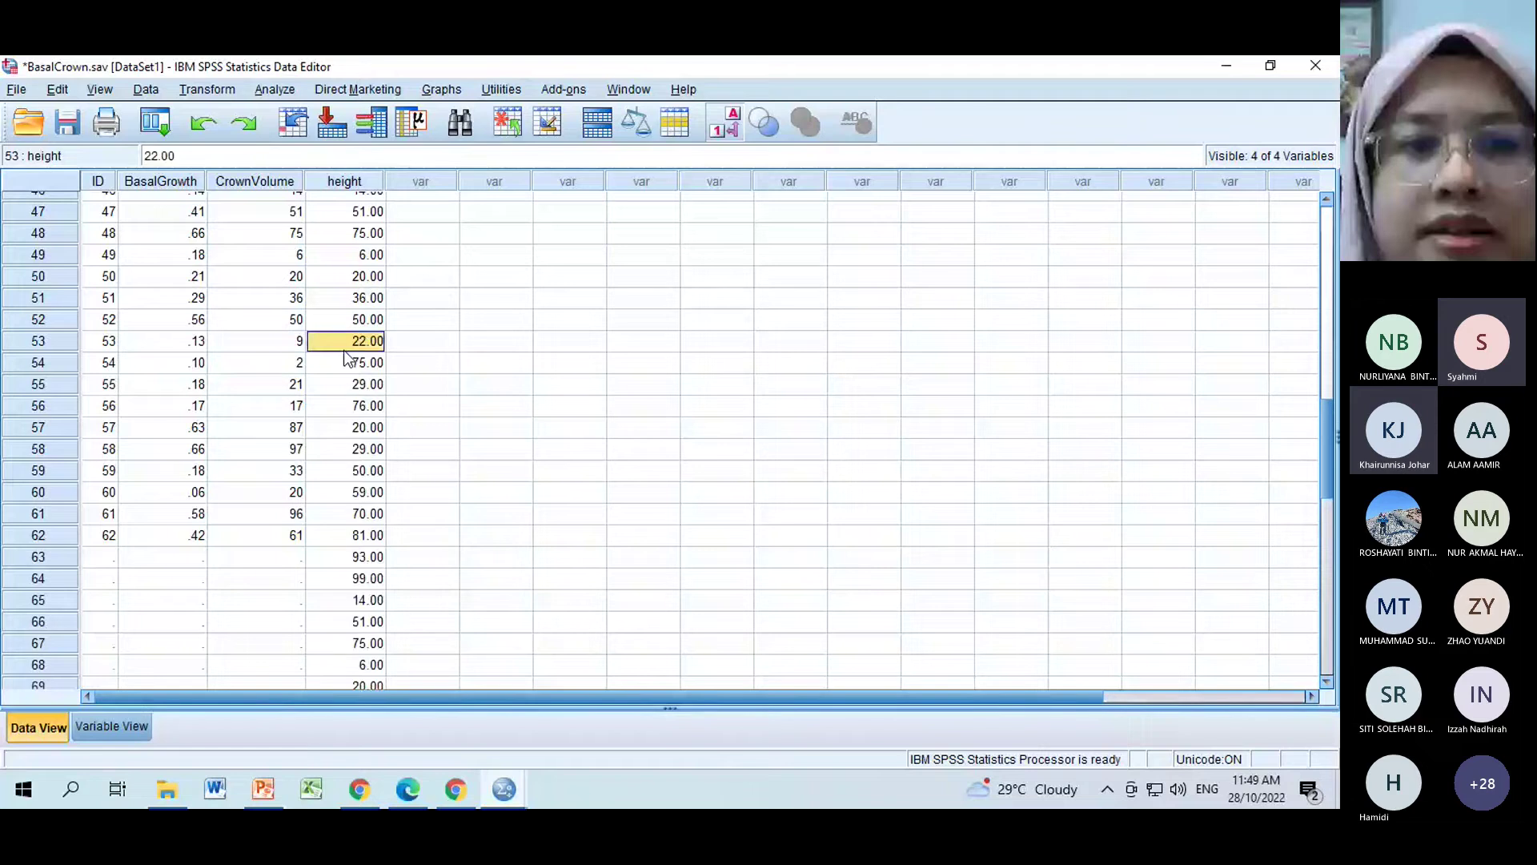
# Clear the extra height values pasted below case 62.
pyautogui.moveTo(352, 535); pyautogui.dragTo(351, 621)
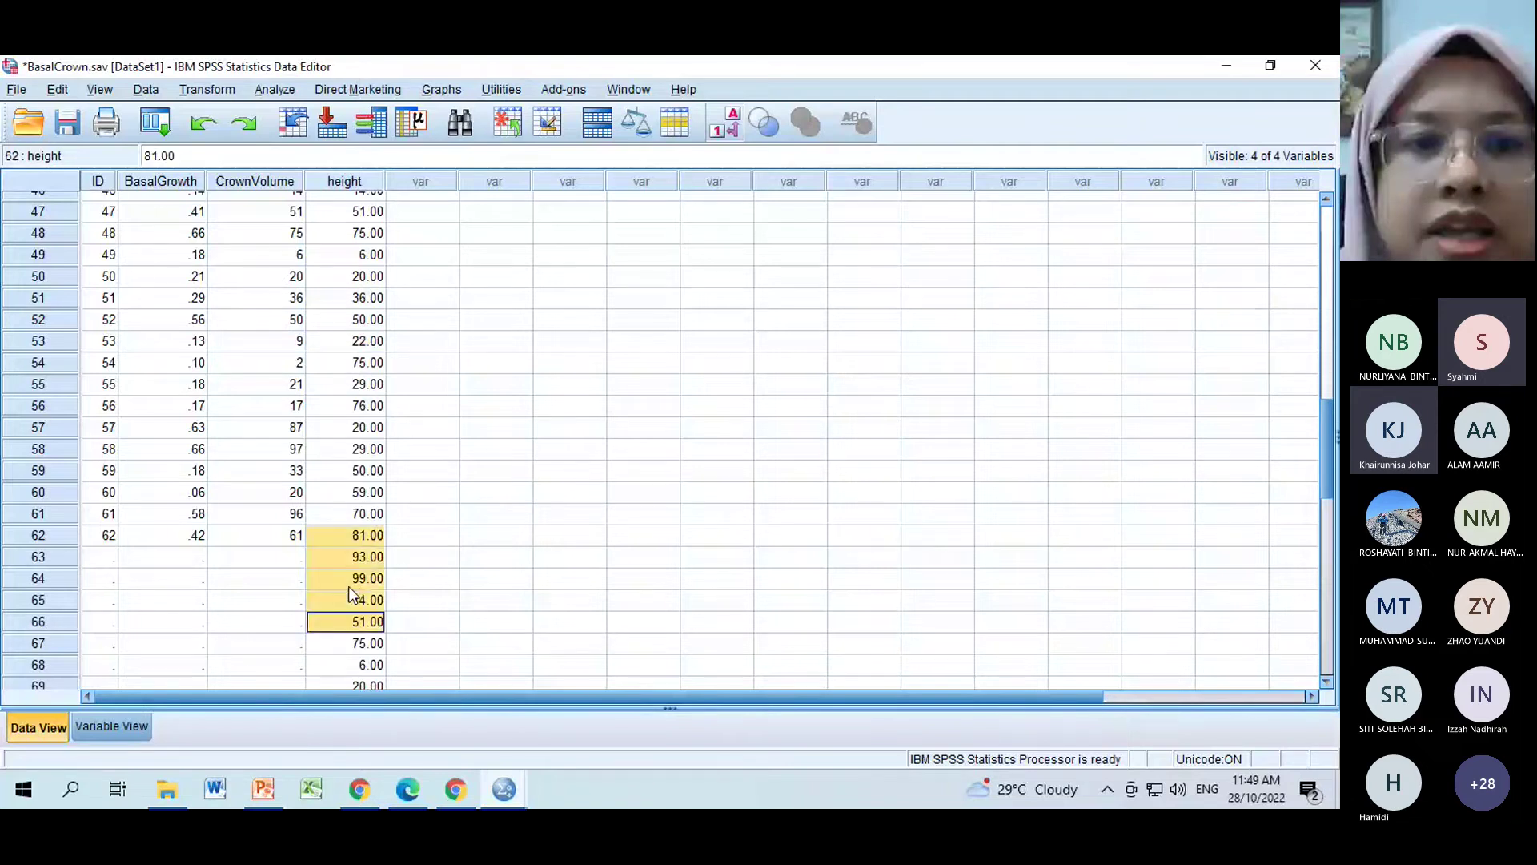
pyautogui.moveTo(343, 558); pyautogui.dragTo(341, 724)
pyautogui.press('Delete')
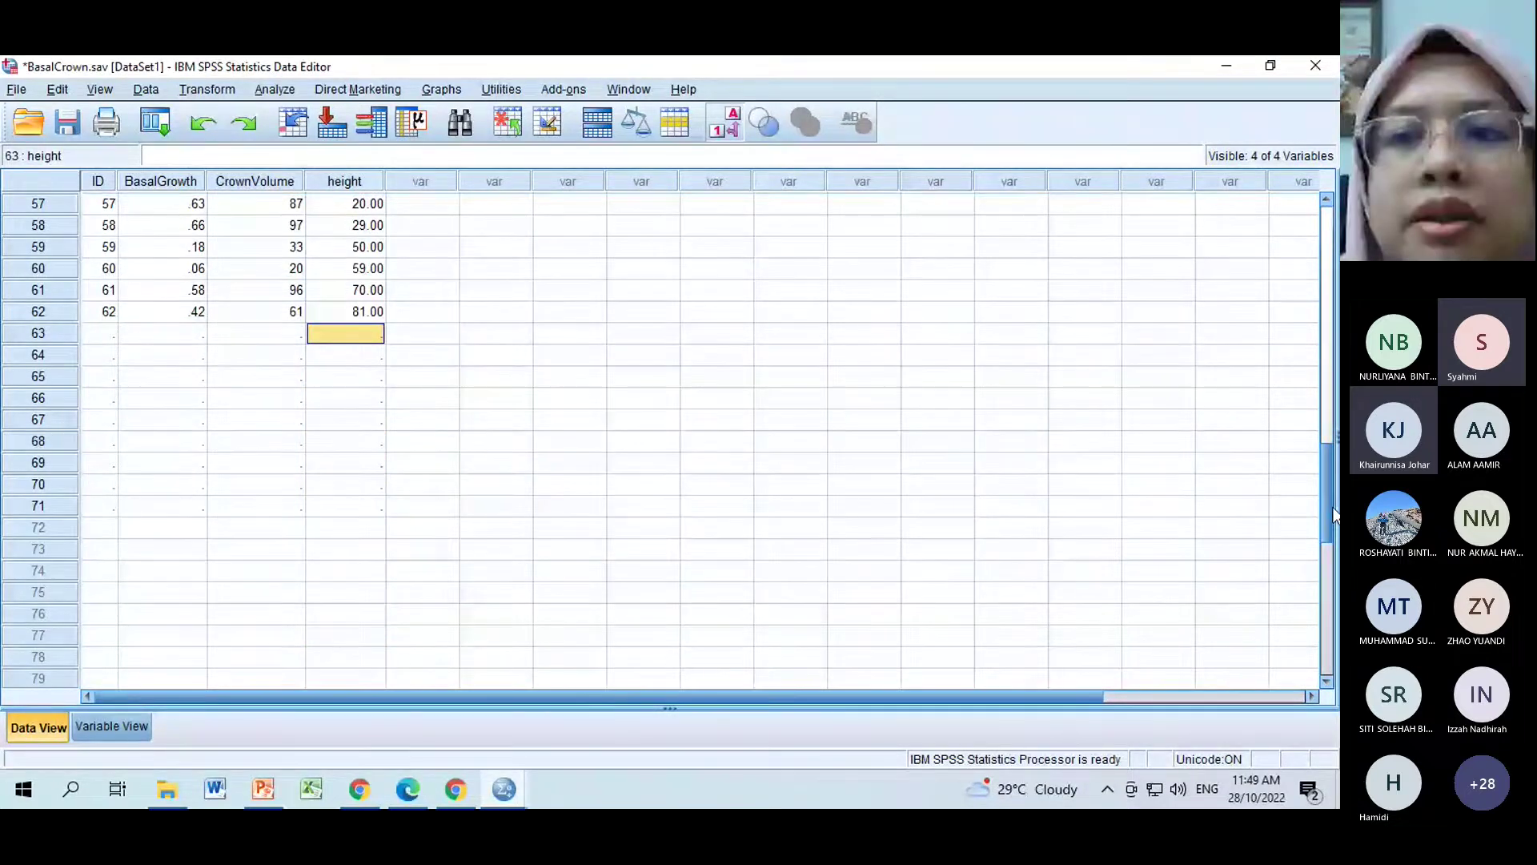
pyautogui.moveTo(1334, 513); pyautogui.dragTo(1308, 183)
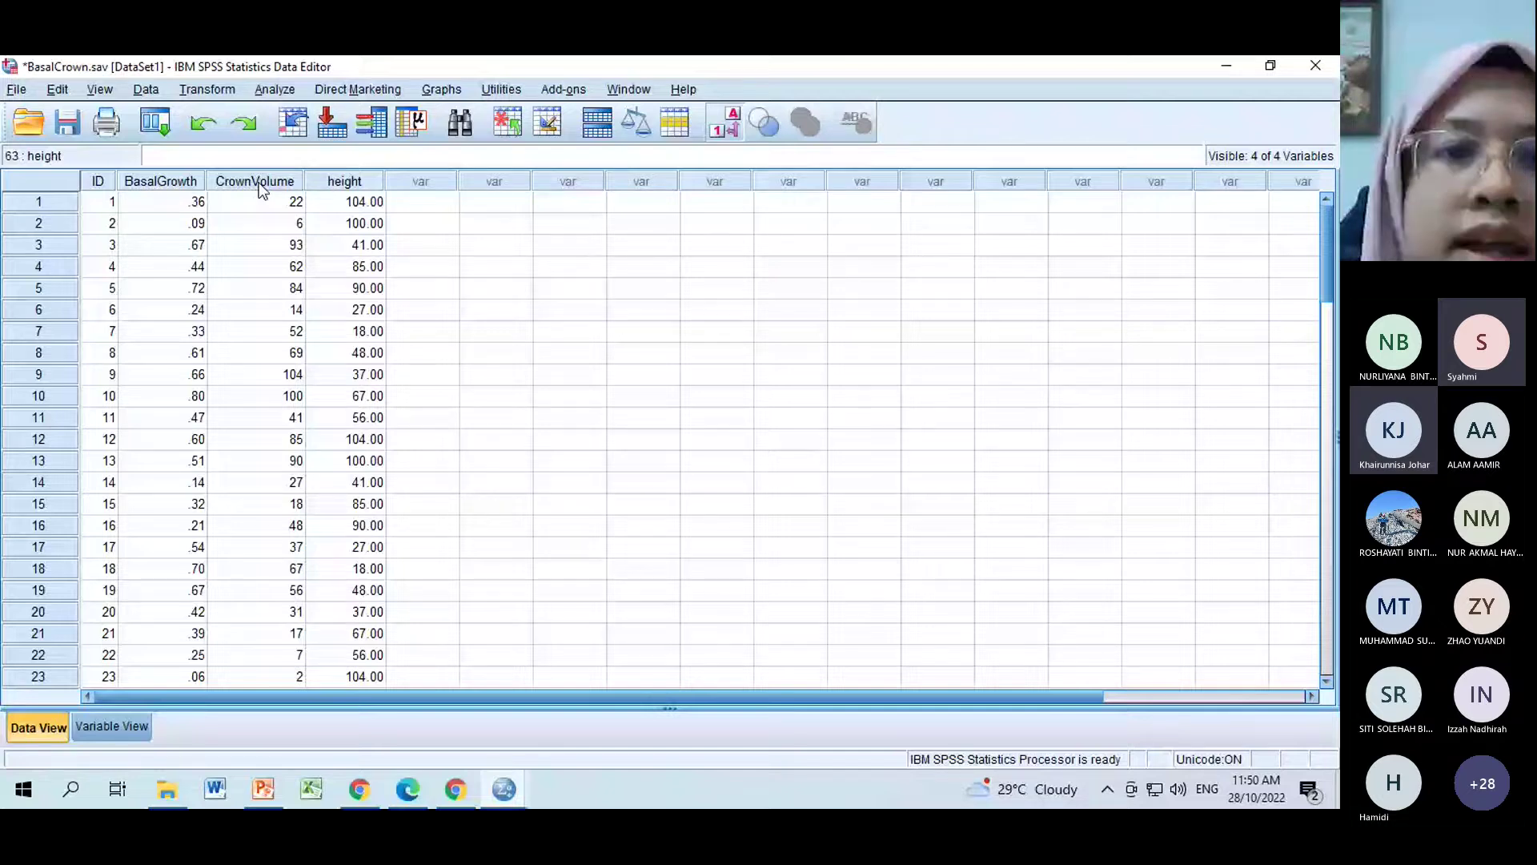
# Open the Analyze menu to show the Correlate options.
pyautogui.click(275, 88)
pyautogui.moveTo(368, 270)
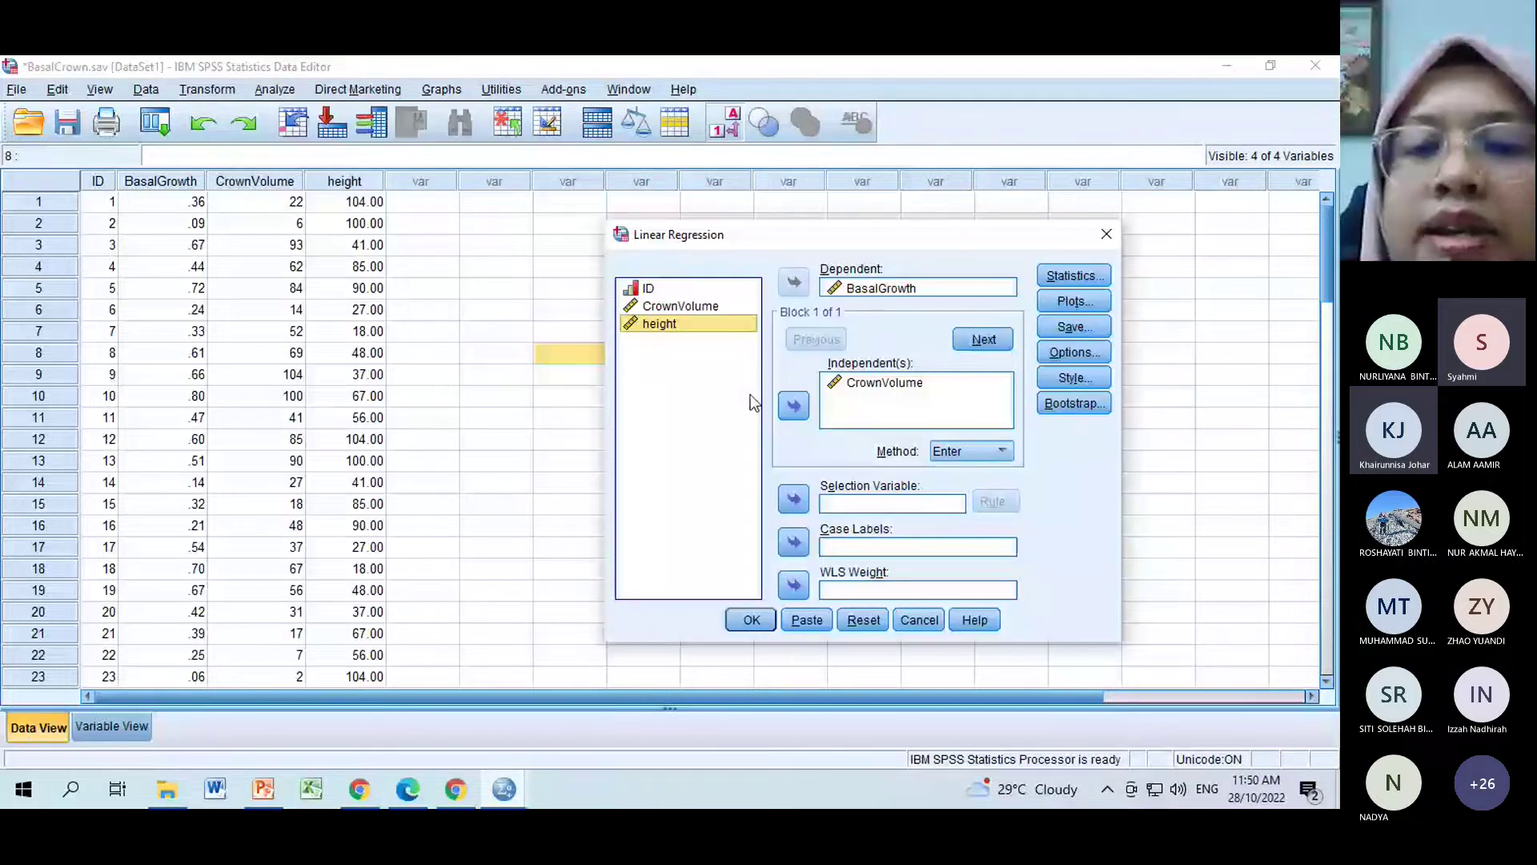
# Add height alongside CrownVolume as predictors of BasalGrowth and run the regression.
pyautogui.click(793, 405)
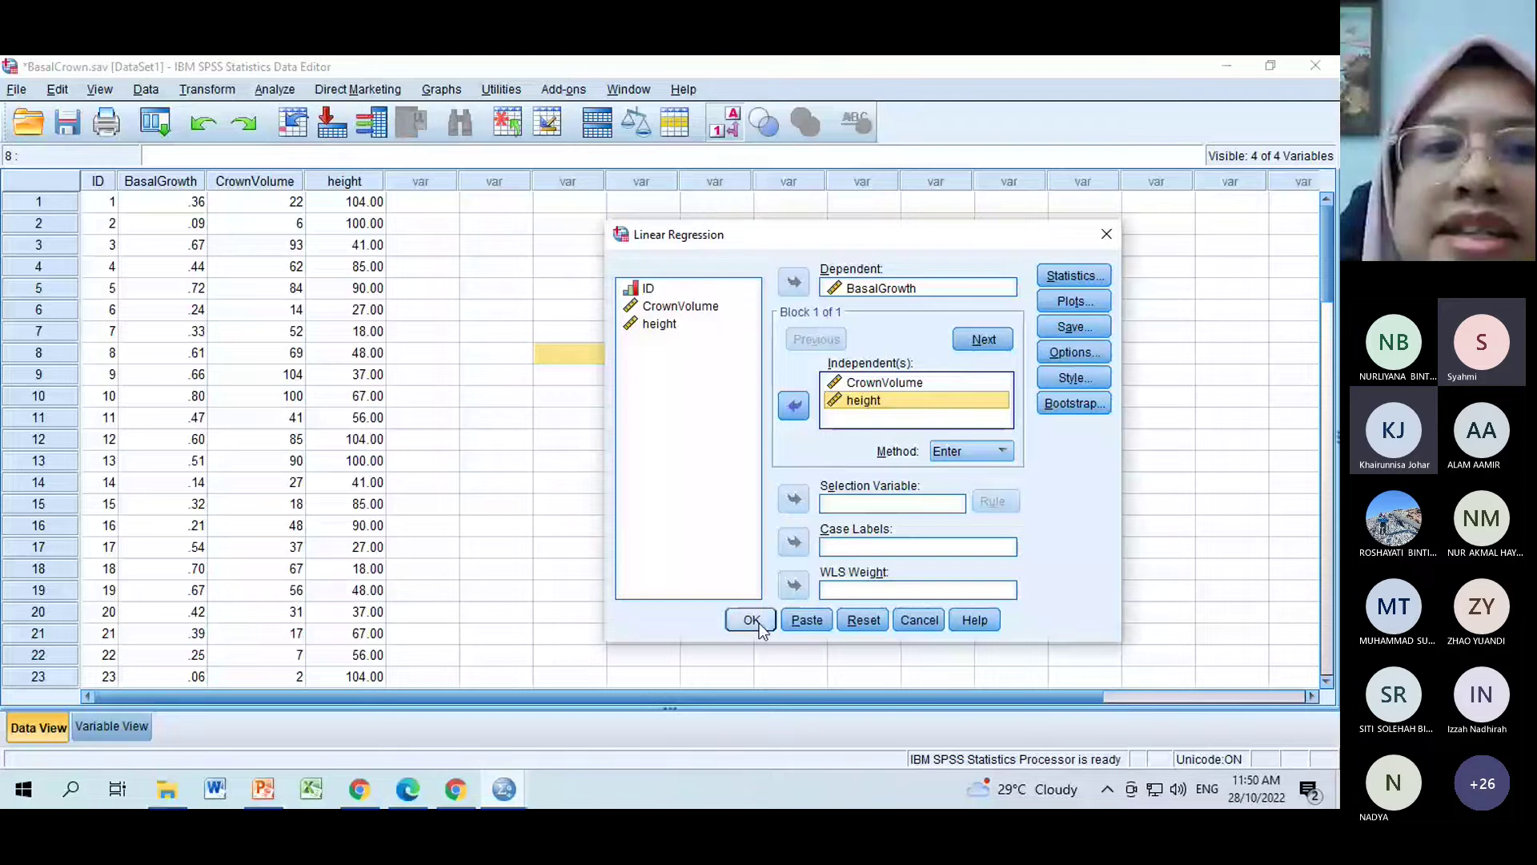
pyautogui.click(753, 621)
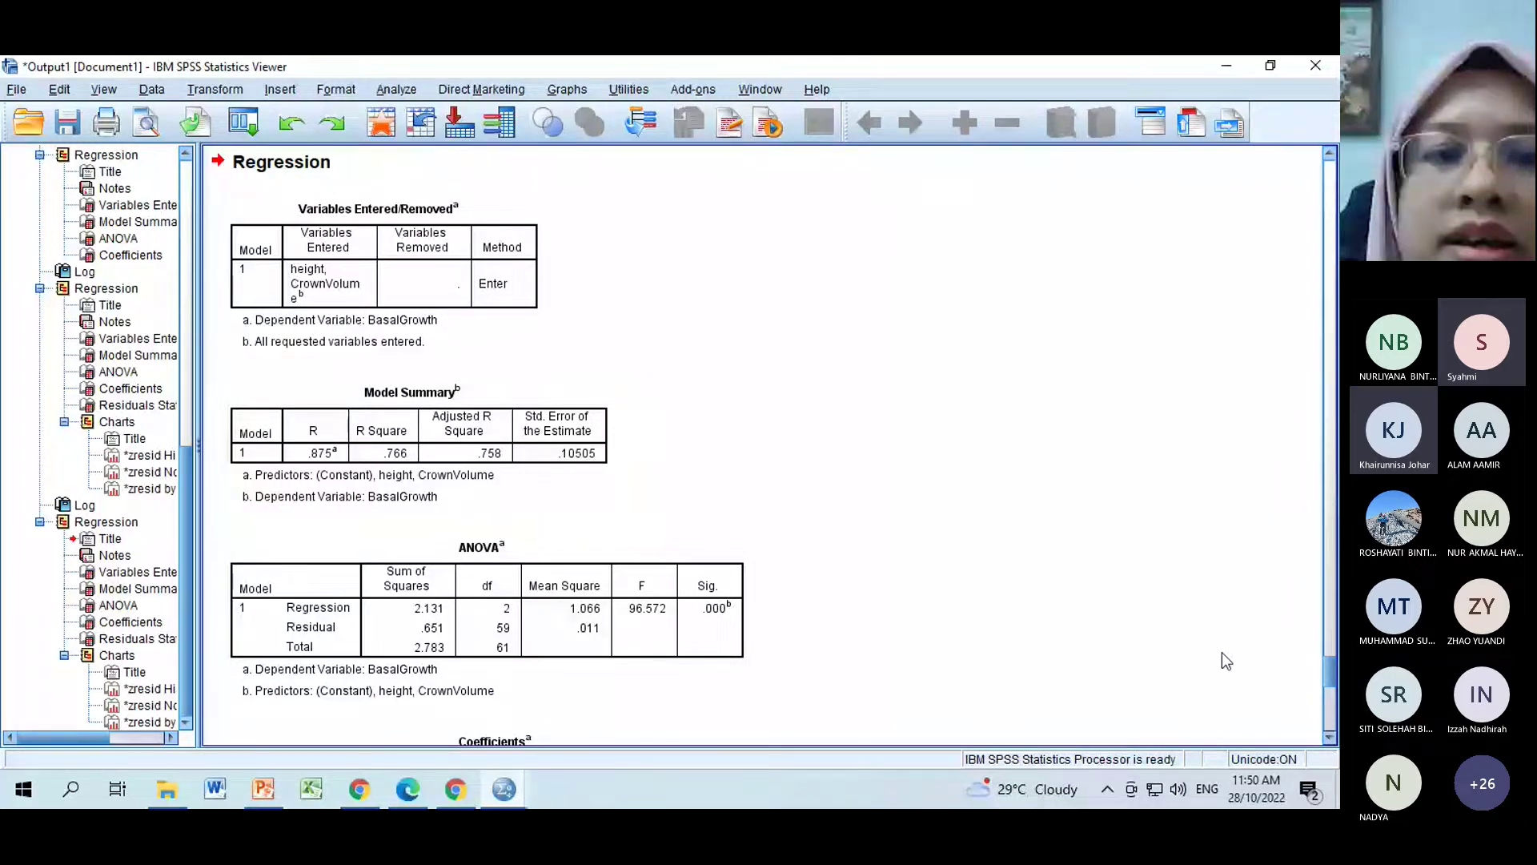
pyautogui.click(1330, 738)
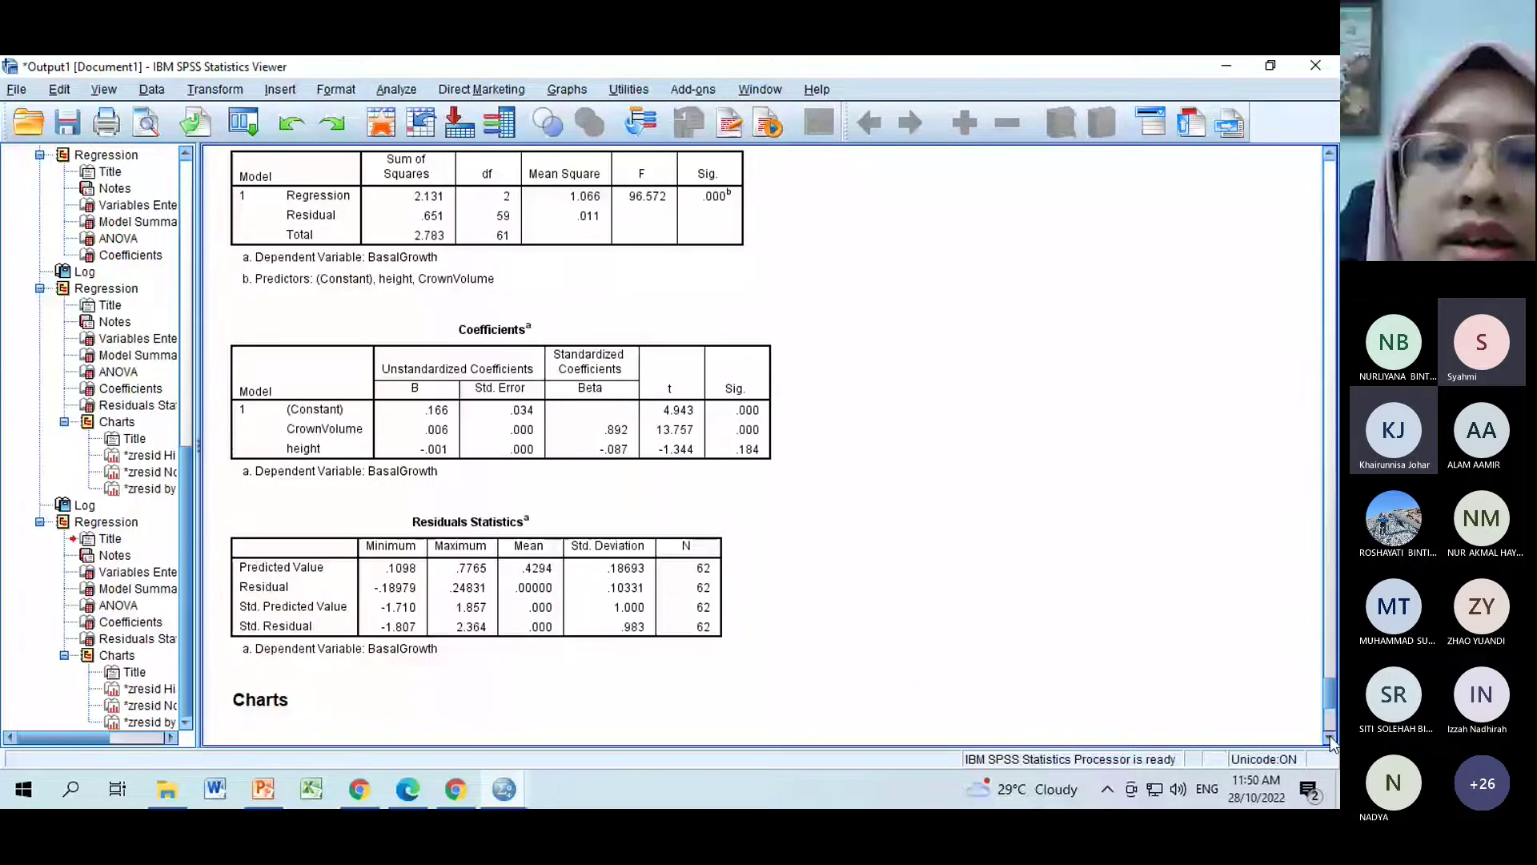
pyautogui.click(1330, 738)
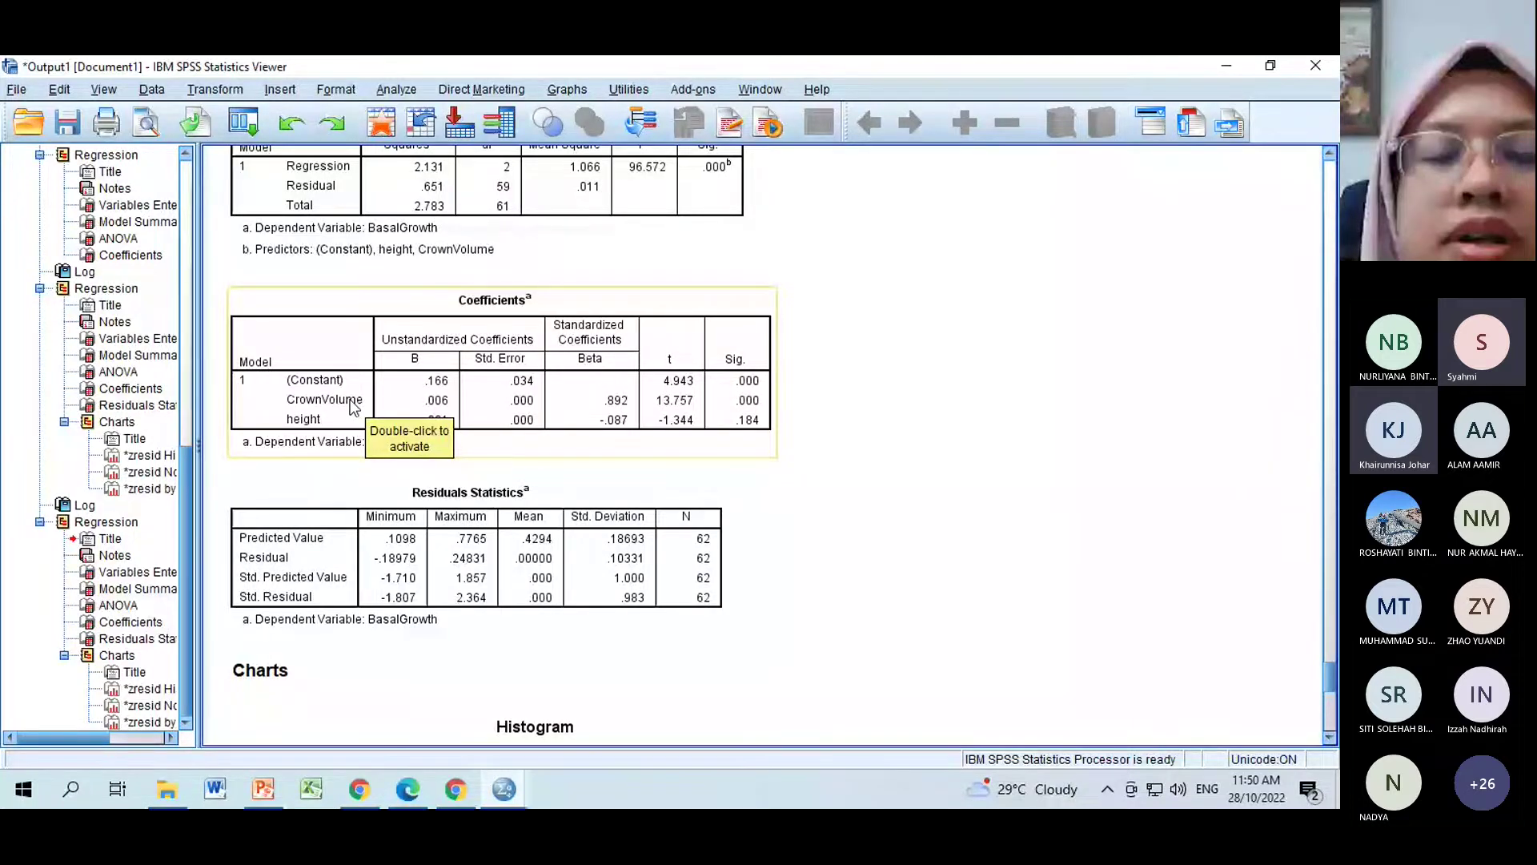
pyautogui.click(425, 501)
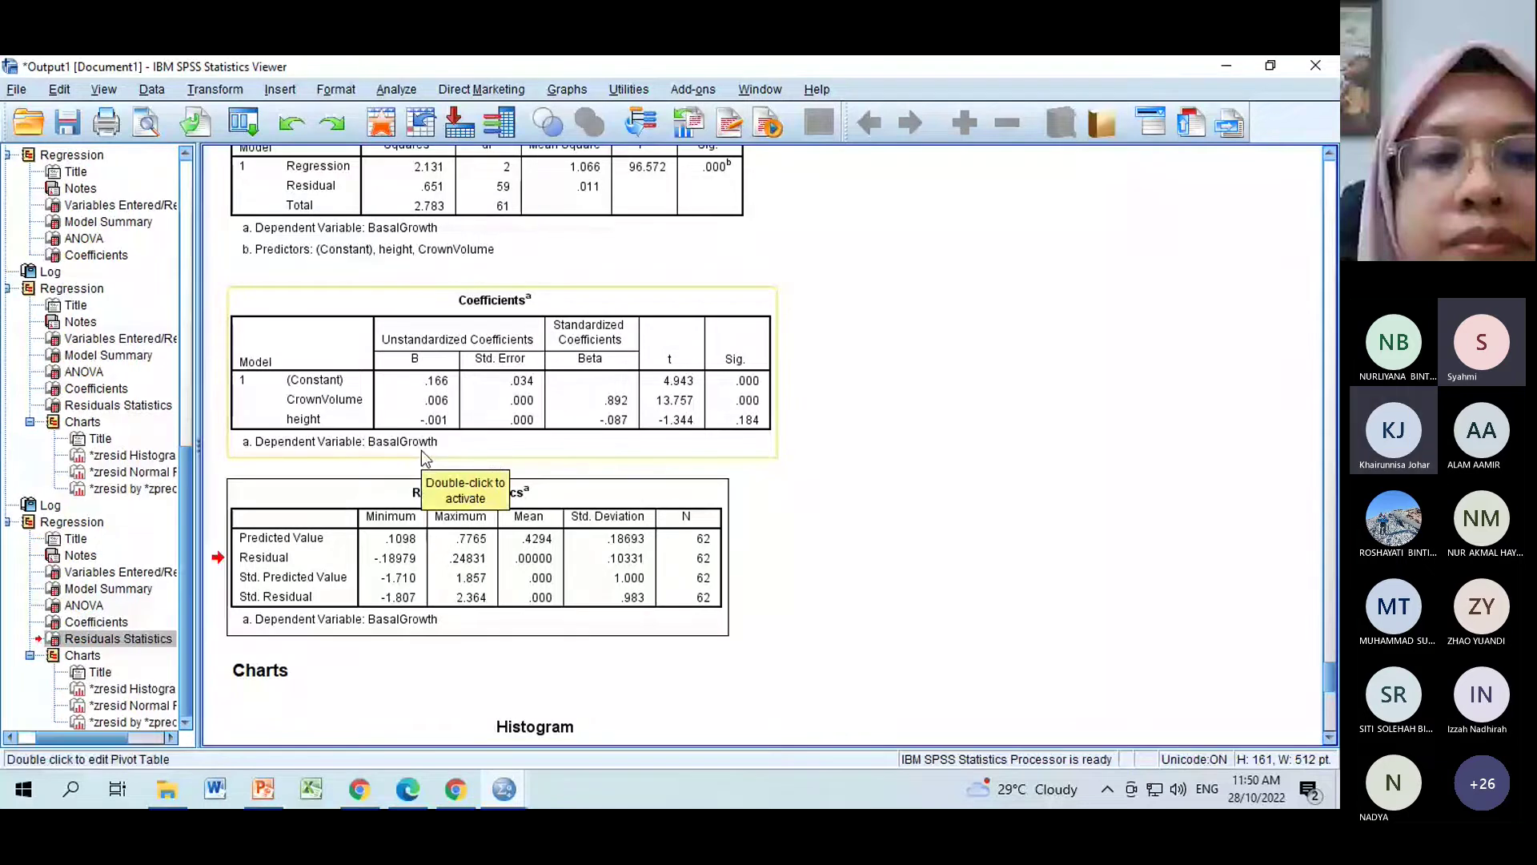
pyautogui.moveTo(1331, 682); pyautogui.dragTo(1332, 672)
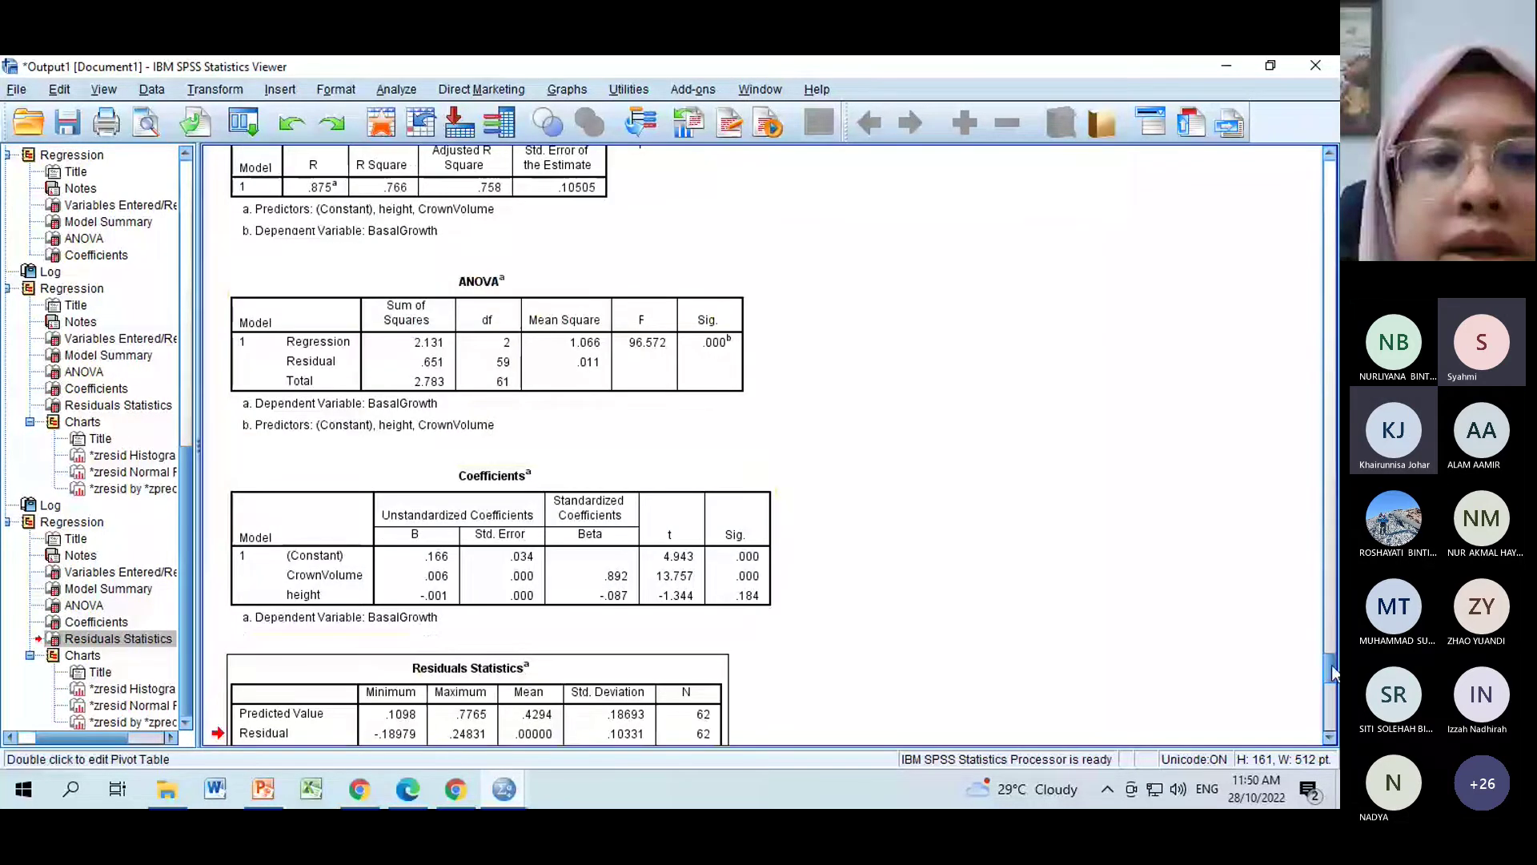
pyautogui.moveTo(1332, 672); pyautogui.dragTo(1313, 515)
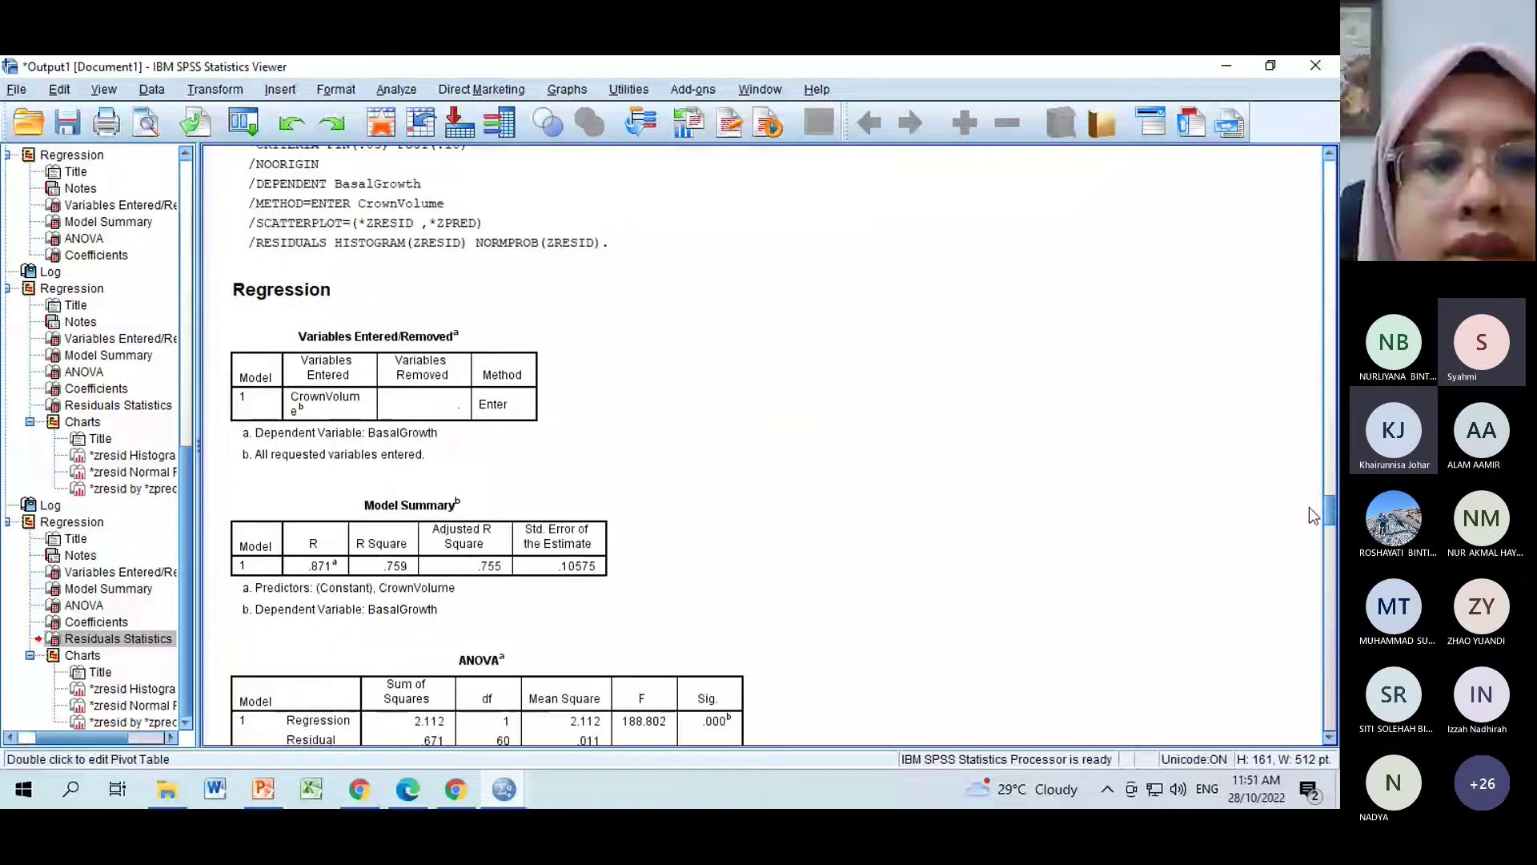
pyautogui.moveTo(1309, 508); pyautogui.dragTo(1309, 518)
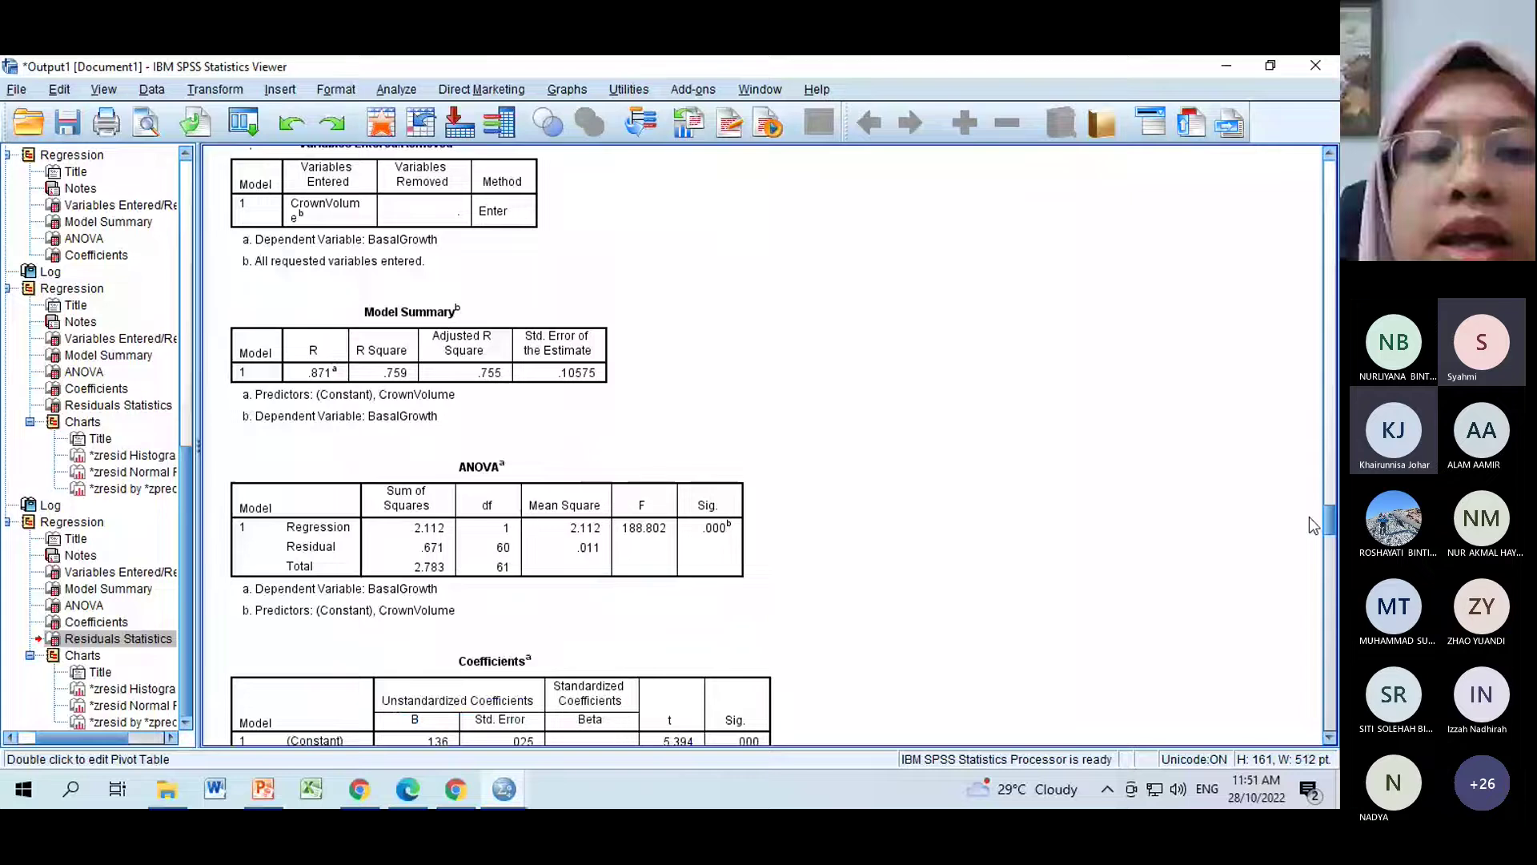
pyautogui.moveTo(1309, 517); pyautogui.dragTo(1333, 737)
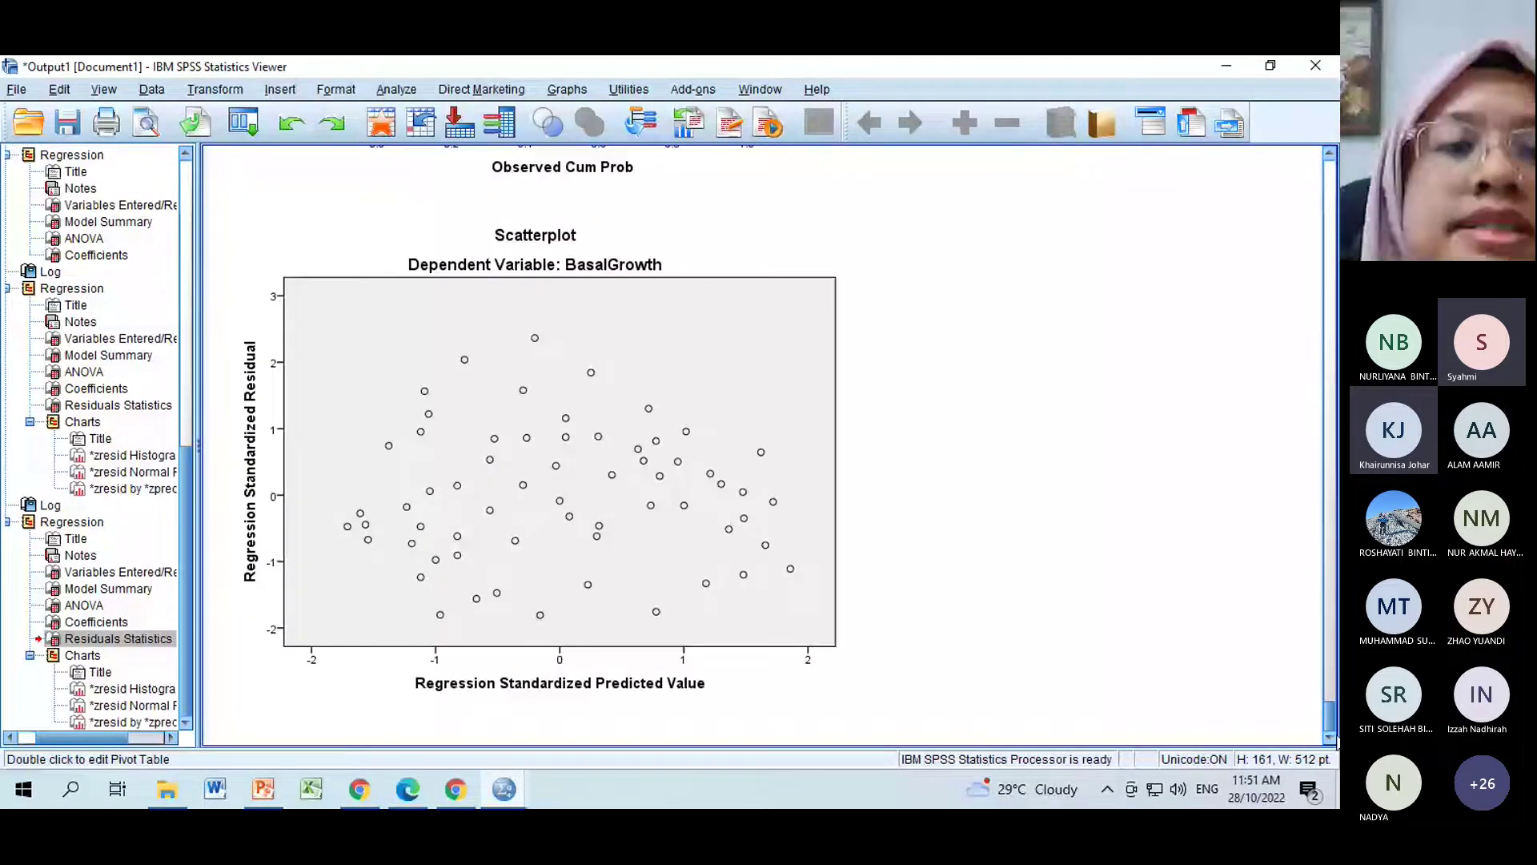
pyautogui.moveTo(1330, 716); pyautogui.dragTo(1330, 649)
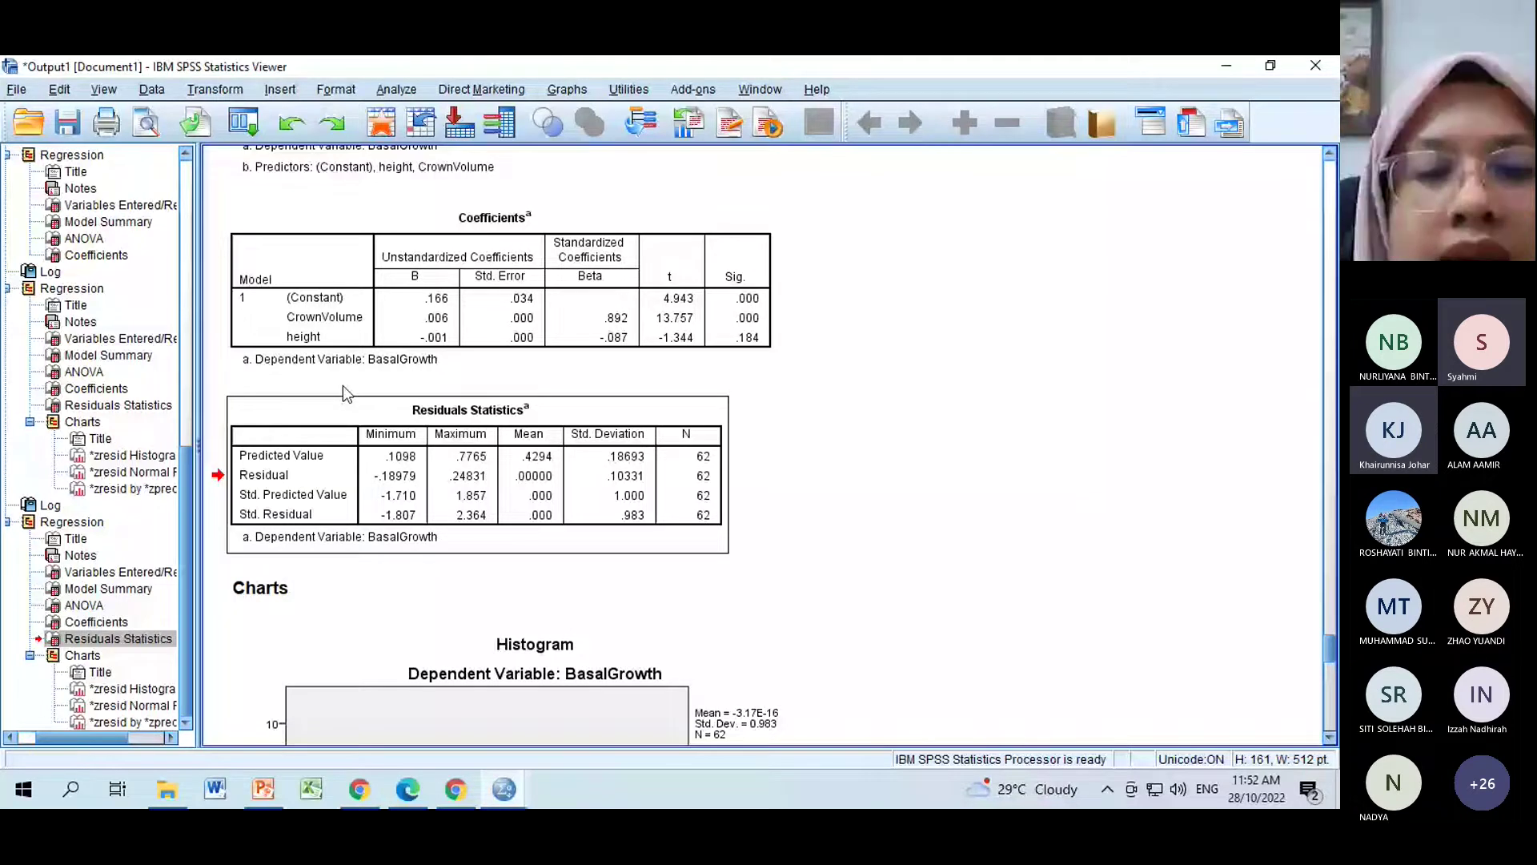
pyautogui.scroll(-3, 1334, 665)
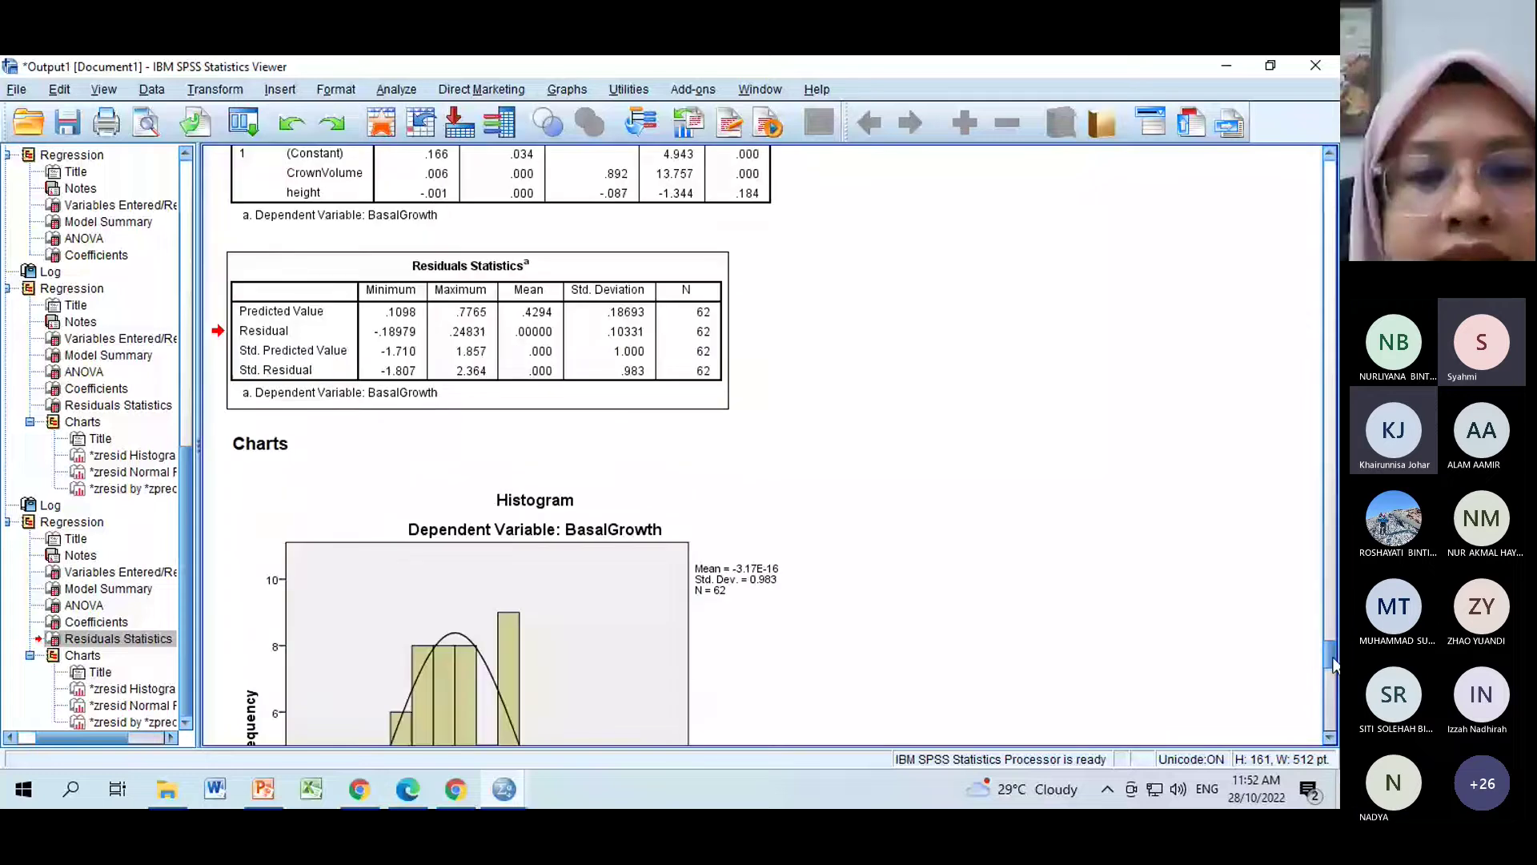
pyautogui.scroll(-15, 1334, 665)
# Bring up slide 65, 'Assumptions for regression', in the PowerPoint presentation.
pyautogui.click(275, 795)
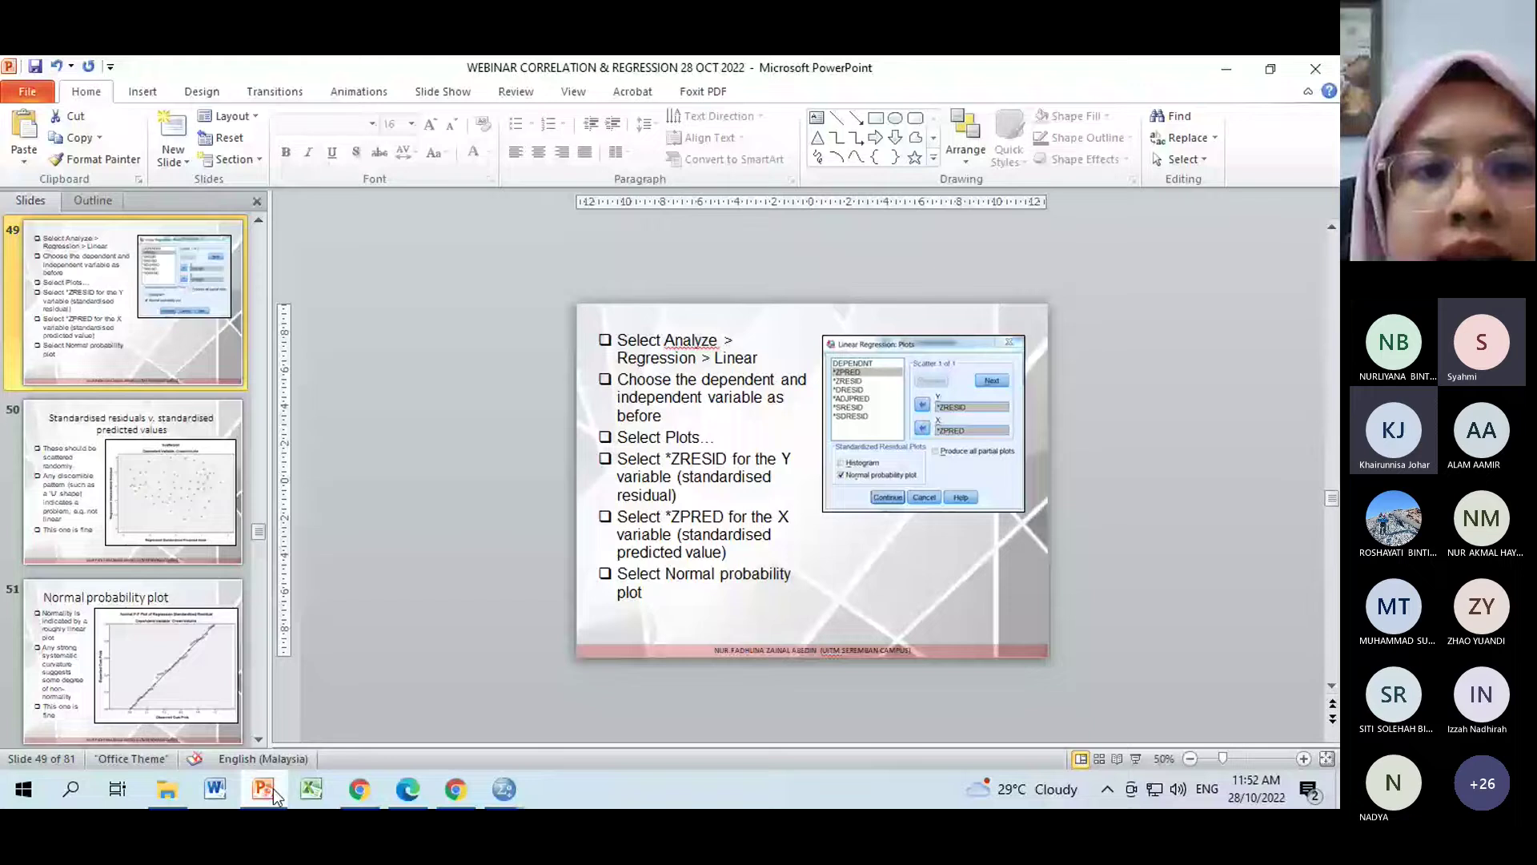
pyautogui.scroll(-5, 126, 344)
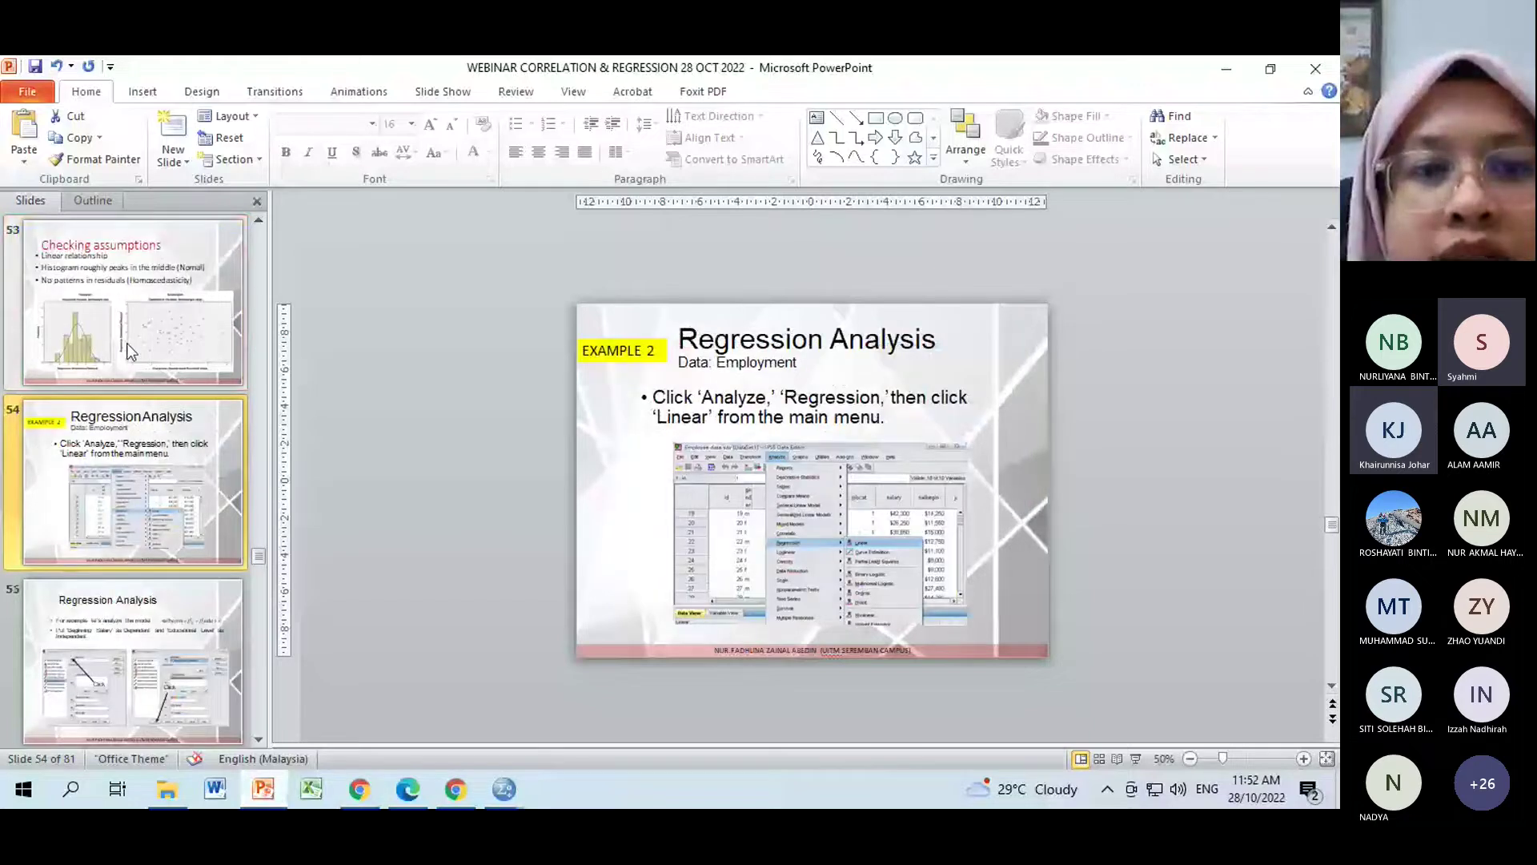
pyautogui.scroll(-10, 128, 350)
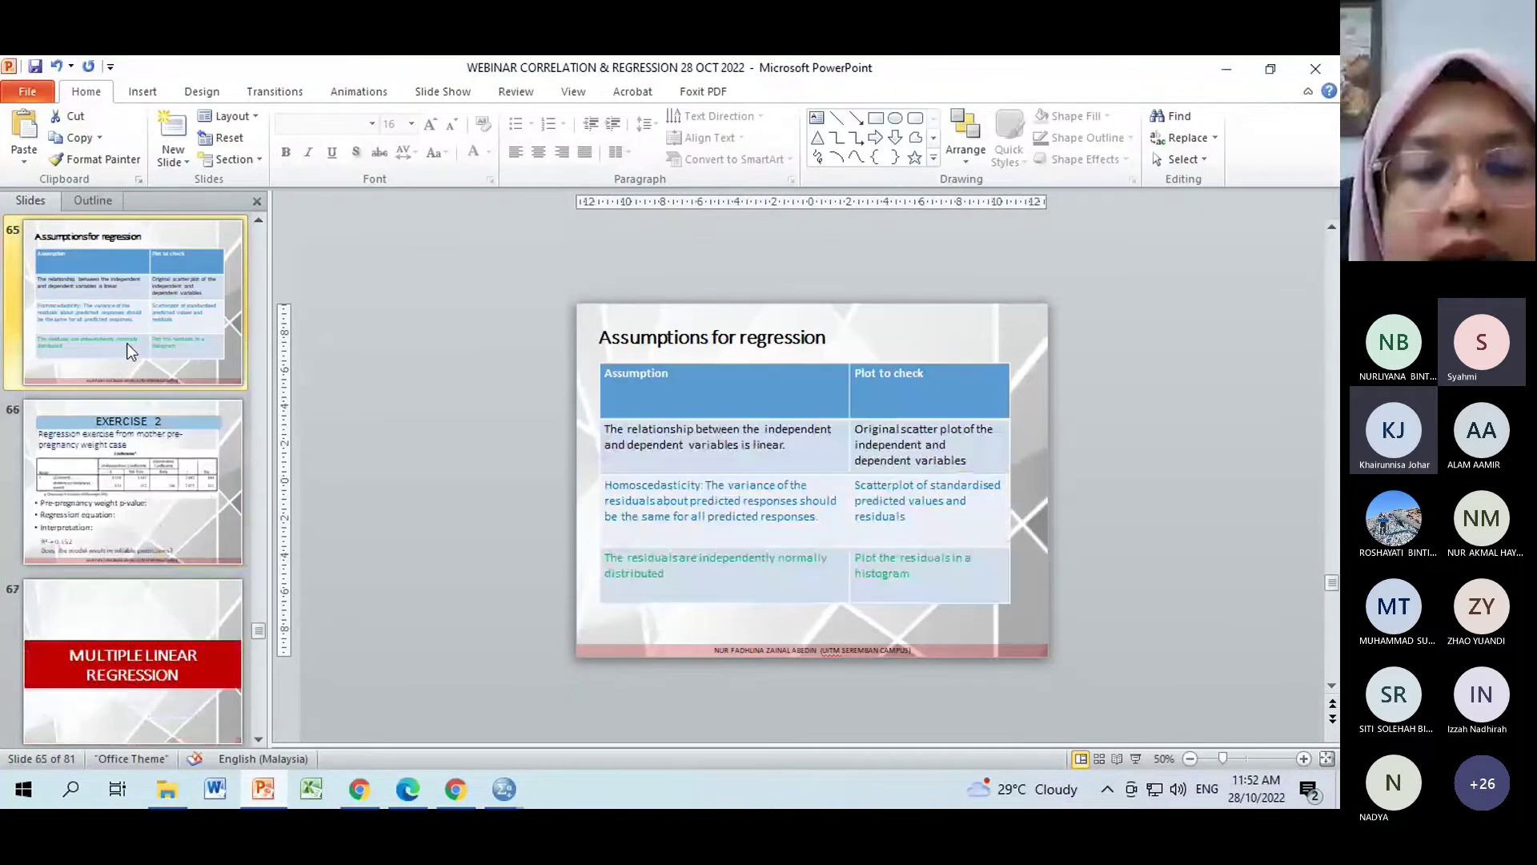